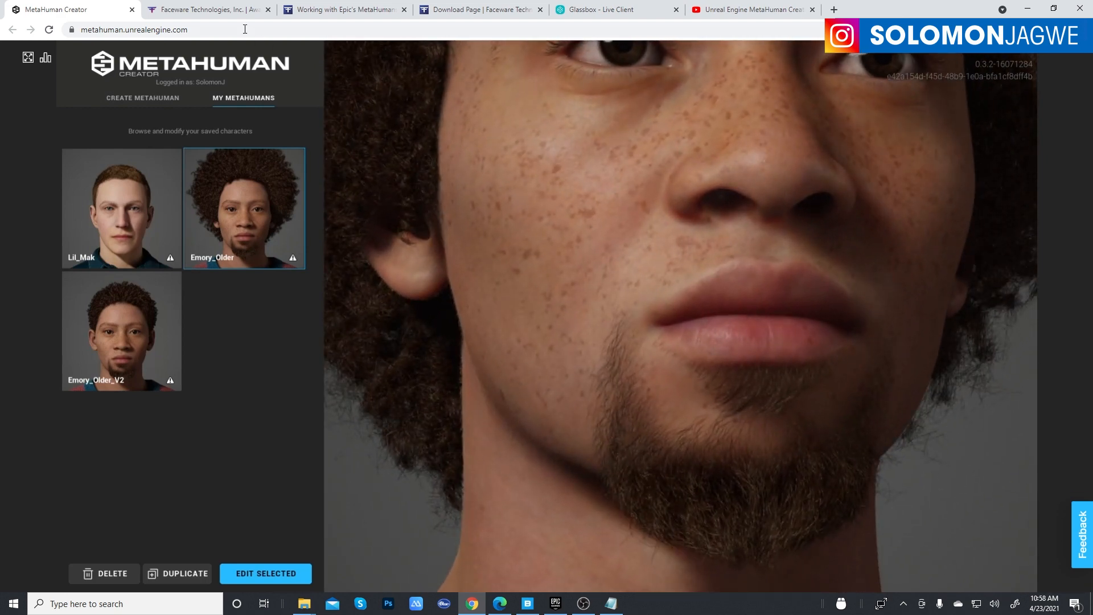
# Open Faceware's guide to working with Epic's MetaHumans and read through its requirements and project setup instructions.
pyautogui.click(220, 16)
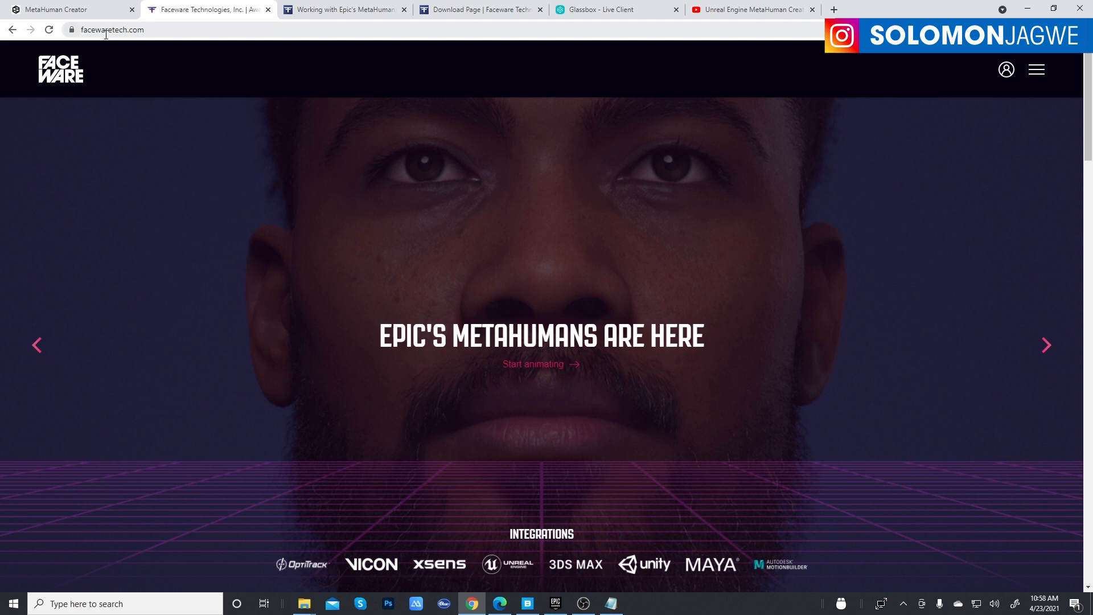
pyautogui.click(539, 367)
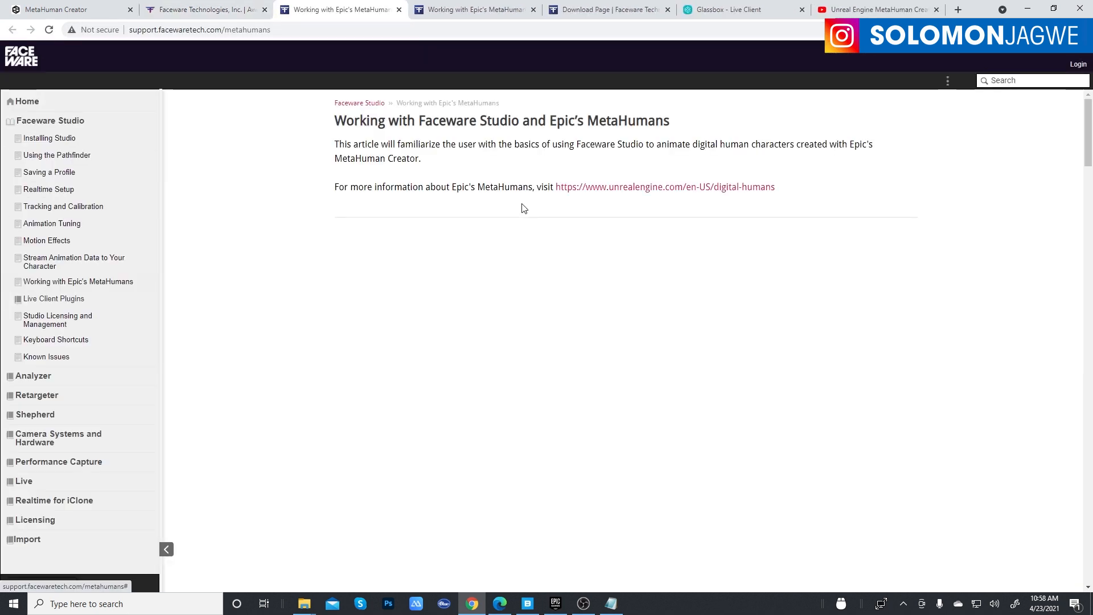
pyautogui.scroll(-9, 682, 339)
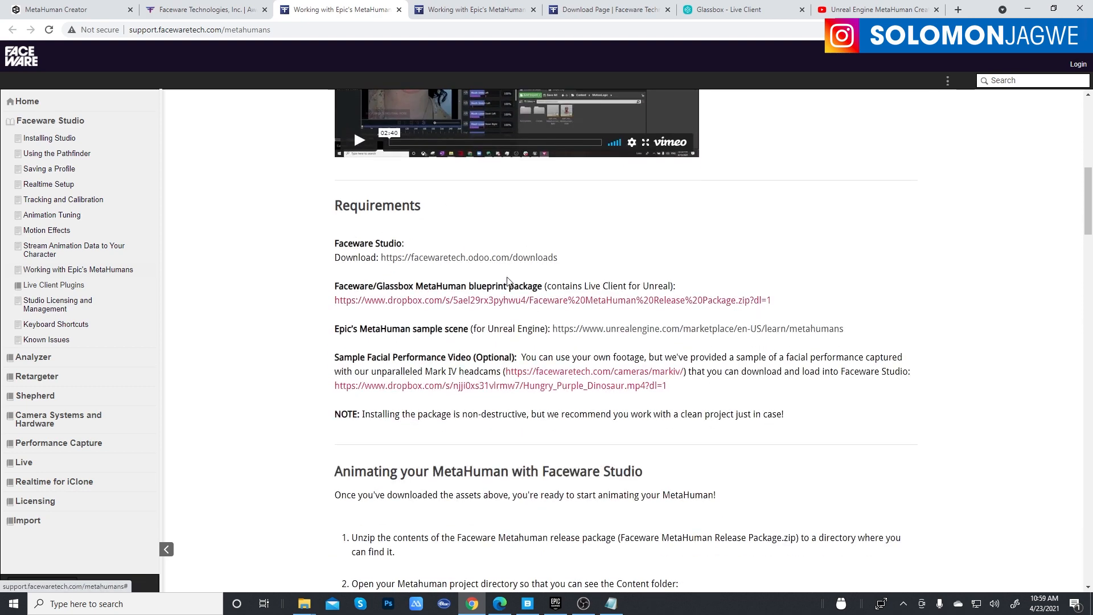
pyautogui.scroll(3, 716, 272)
pyautogui.scroll(-8, 740, 275)
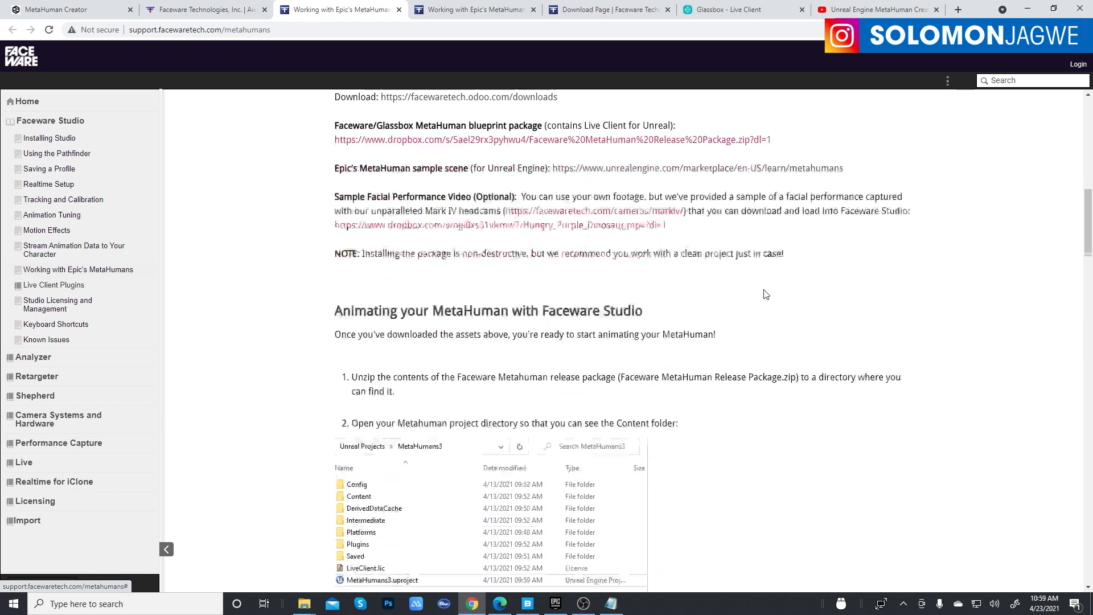
pyautogui.scroll(-1, 688, 205)
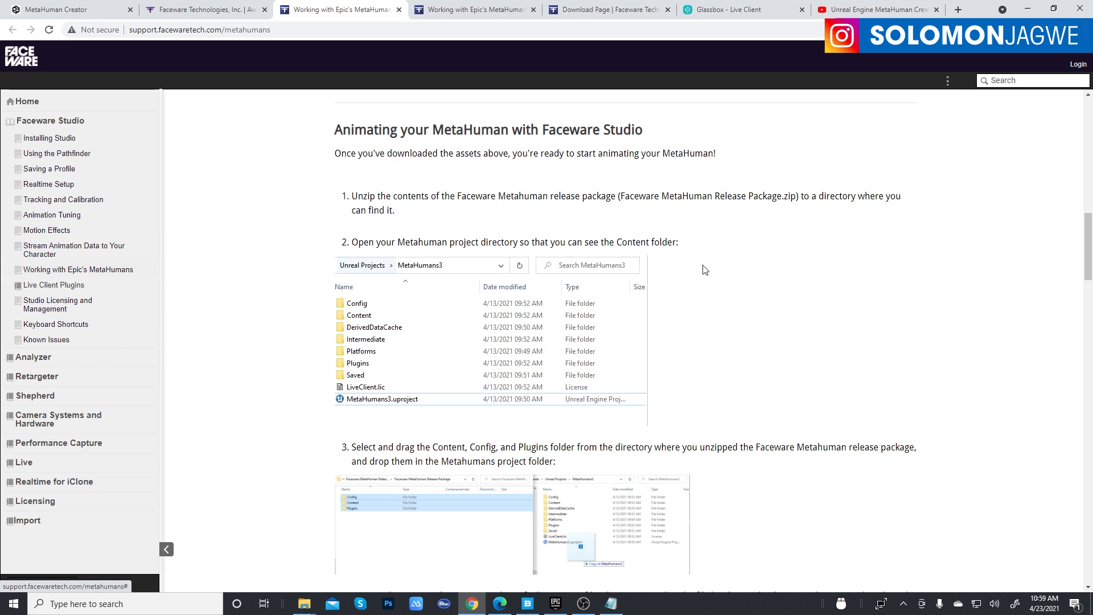
pyautogui.scroll(-1, 713, 286)
pyautogui.scroll(-3, 714, 286)
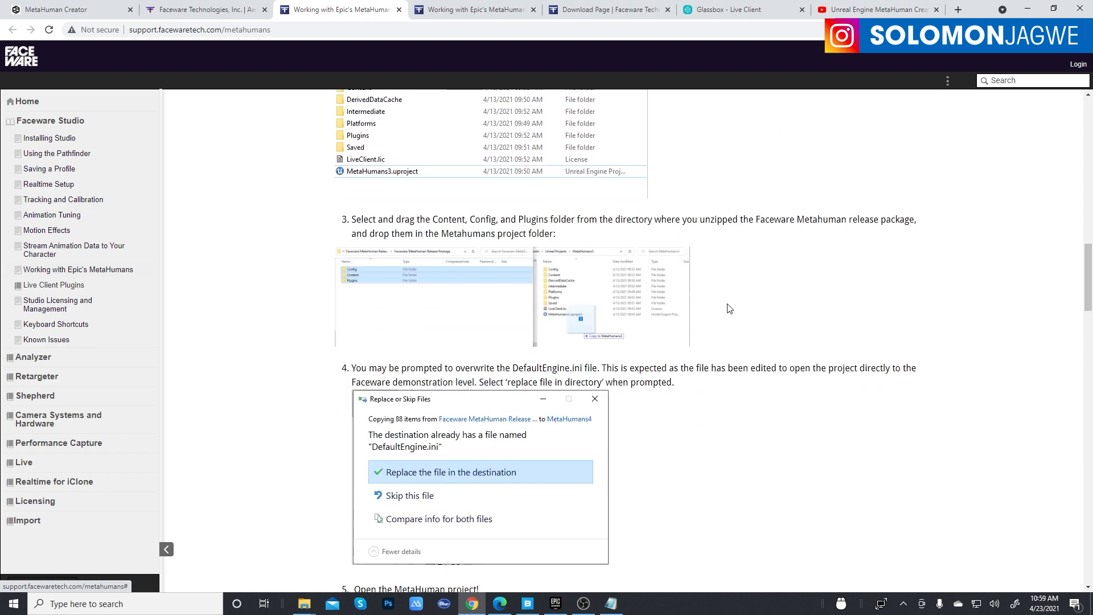
pyautogui.scroll(9, 688, 302)
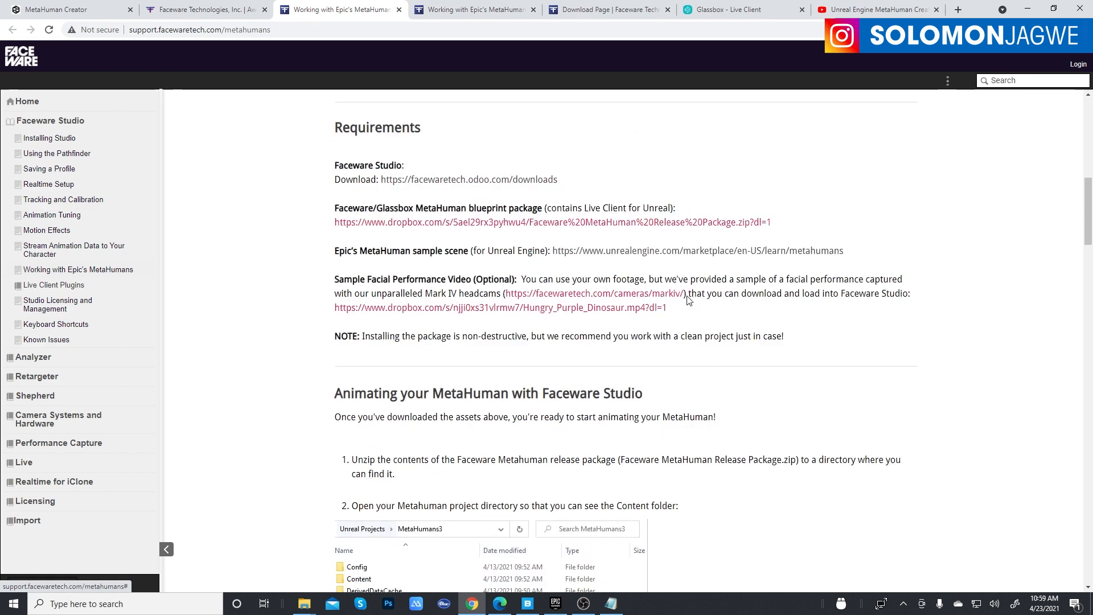
# Examine the guide's required downloads and its two Faceware Studio MetaHuman tutorial videos.
pyautogui.scroll(-1, 629, 321)
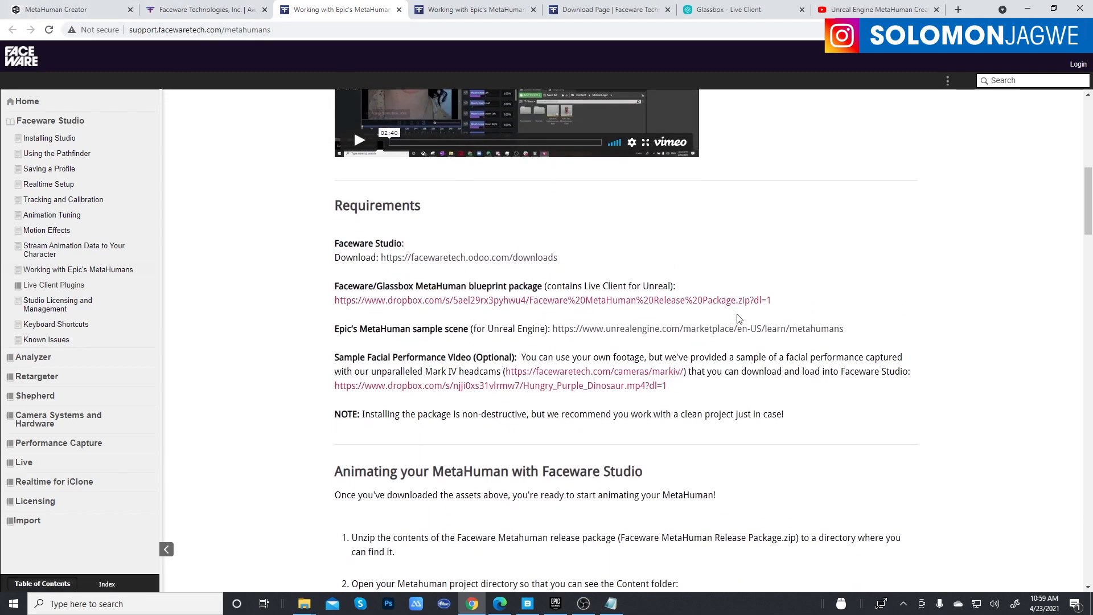
pyautogui.scroll(2, 818, 317)
pyautogui.scroll(1, 797, 327)
pyautogui.scroll(-1, 774, 339)
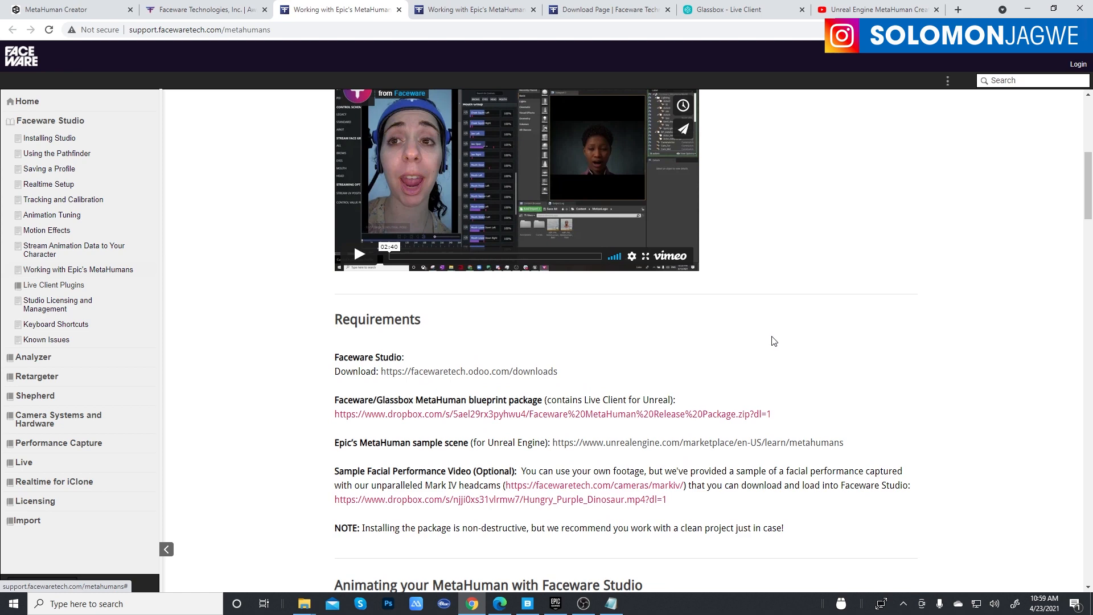
pyautogui.scroll(4, 774, 340)
pyautogui.scroll(-1, 773, 337)
pyautogui.scroll(2, 776, 335)
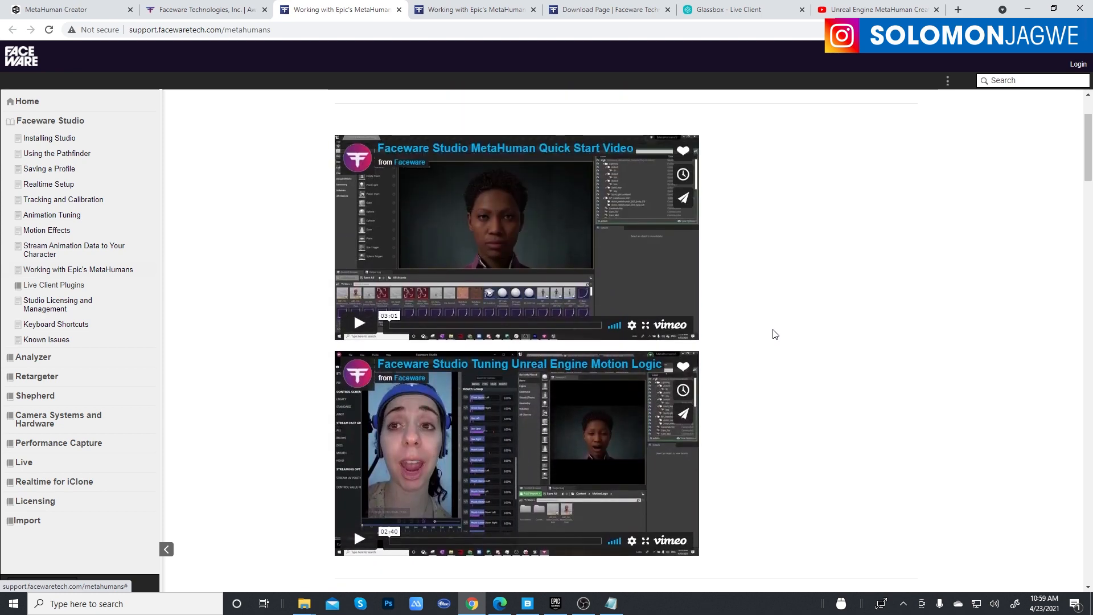
pyautogui.scroll(-7, 775, 334)
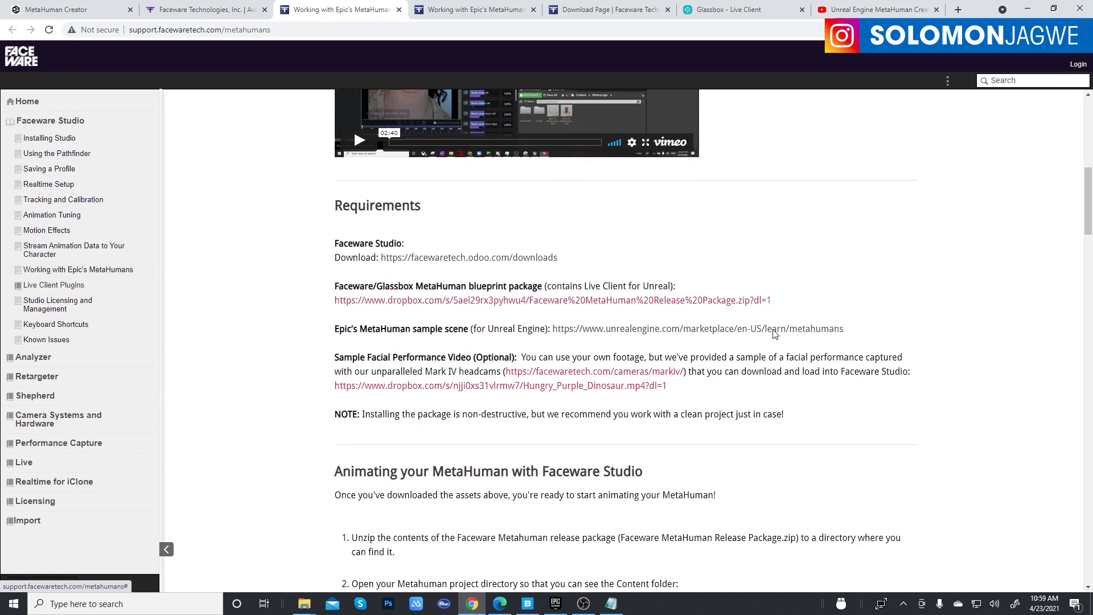
pyautogui.scroll(6, 774, 335)
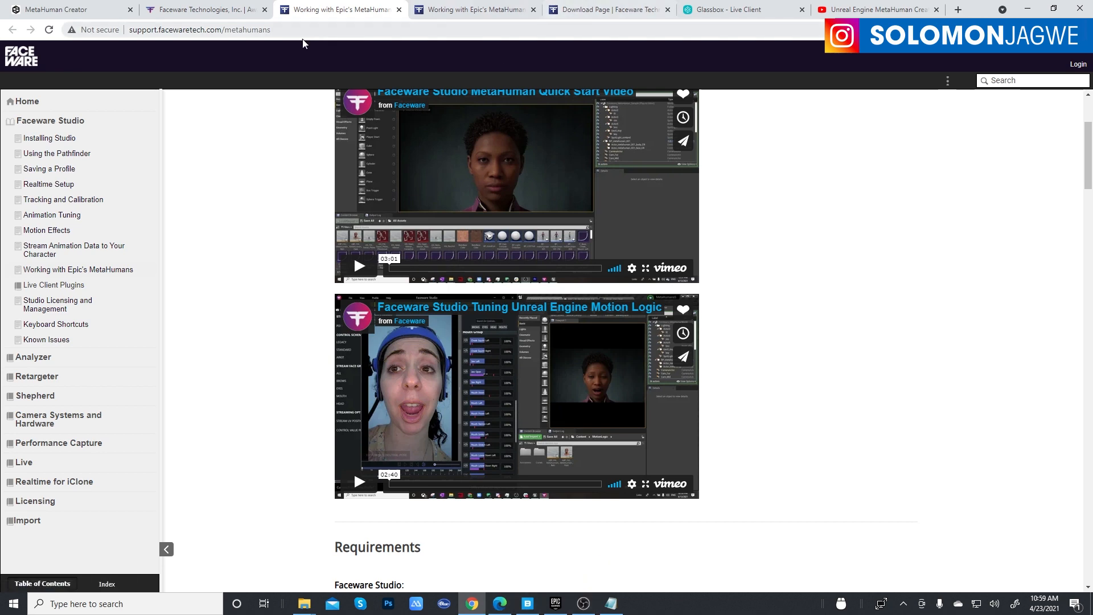
# Switch to MetaHuman Creator and inspect the Emory_Older character's face from several angles.
pyautogui.click(93, 11)
pyautogui.moveTo(724, 299); pyautogui.dragTo(658, 307)
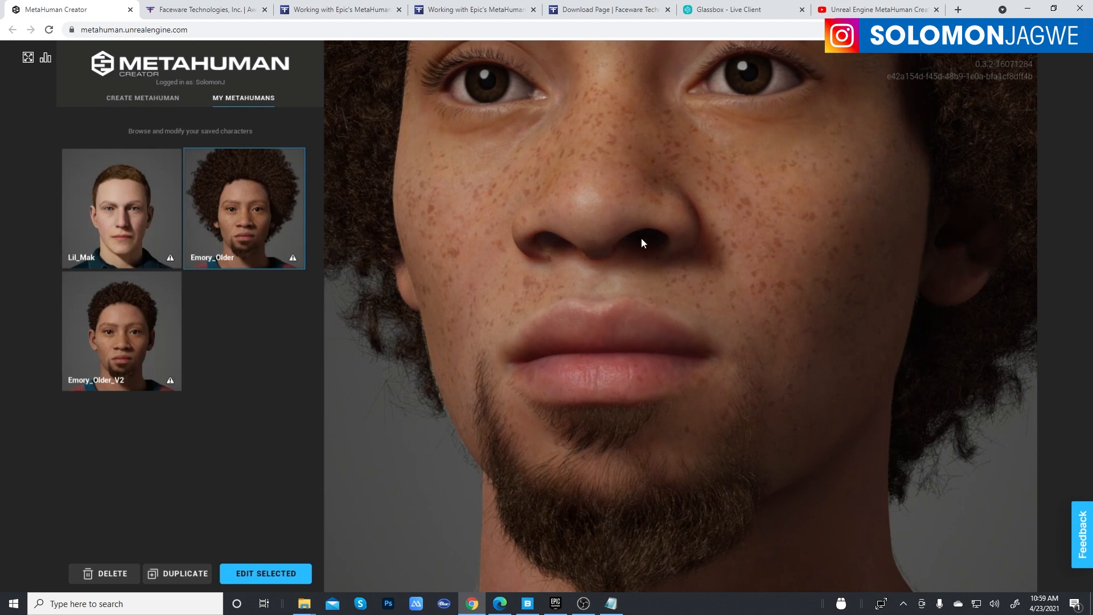
pyautogui.moveTo(749, 283); pyautogui.dragTo(704, 288)
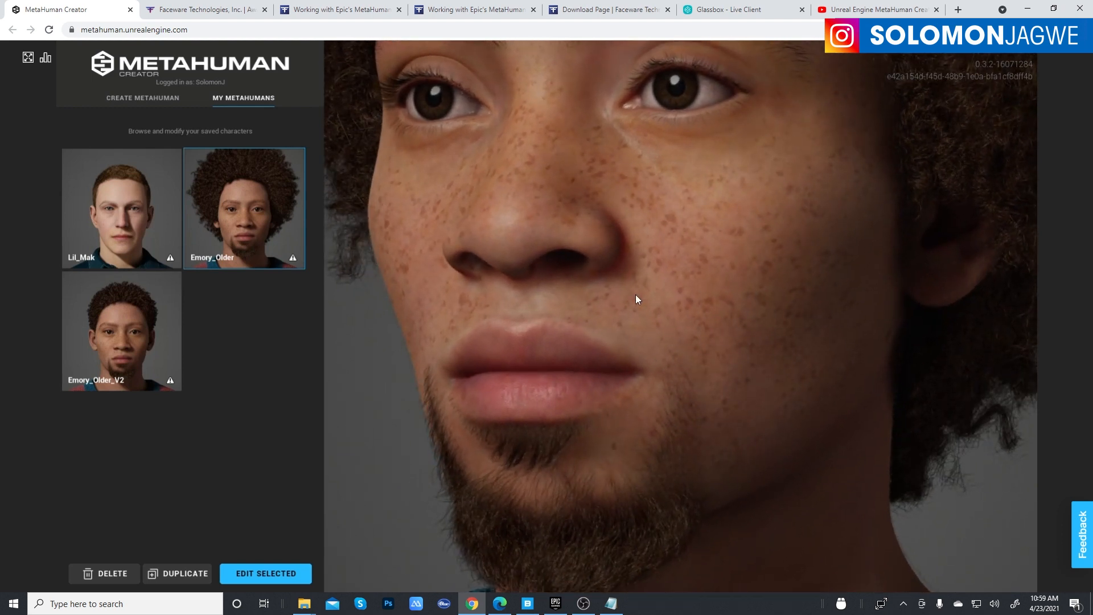
pyautogui.moveTo(635, 295); pyautogui.dragTo(664, 286)
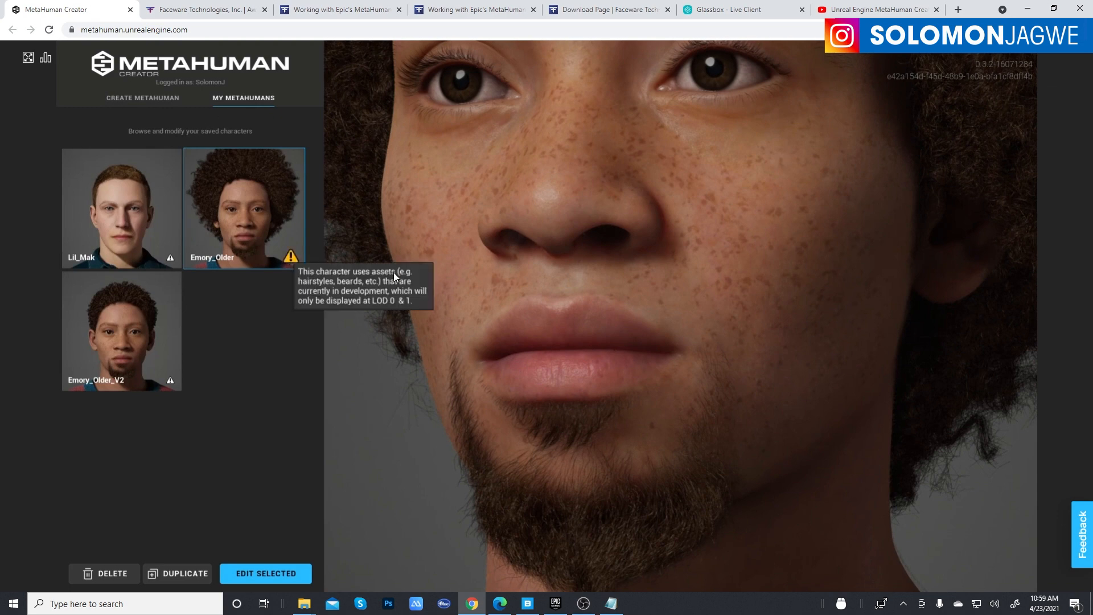
pyautogui.moveTo(675, 248); pyautogui.dragTo(655, 234)
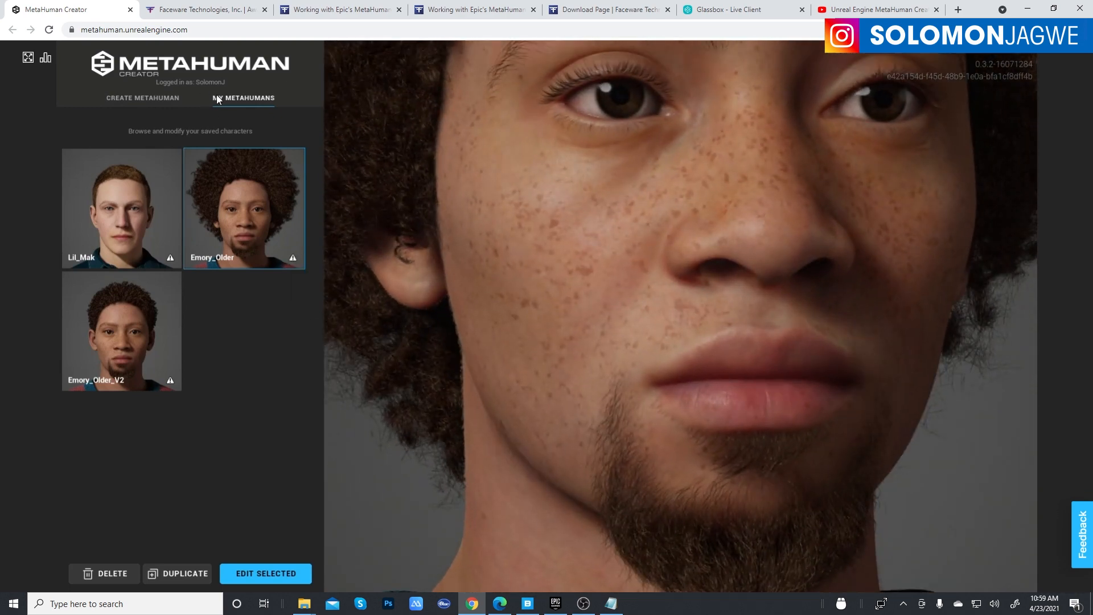
pyautogui.moveTo(768, 201); pyautogui.dragTo(729, 194)
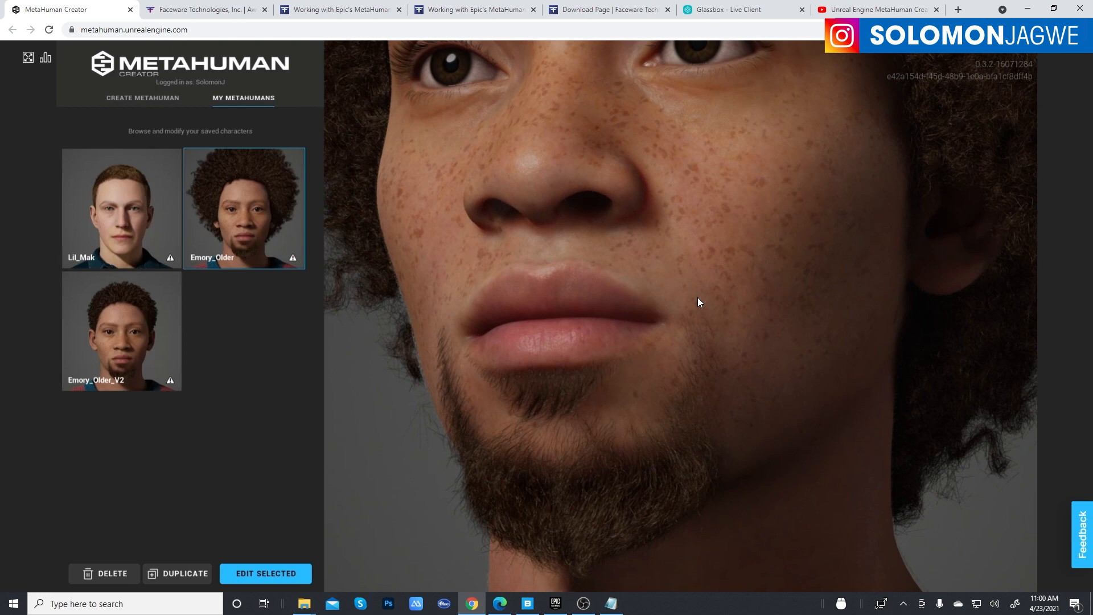
pyautogui.moveTo(739, 308); pyautogui.dragTo(660, 313)
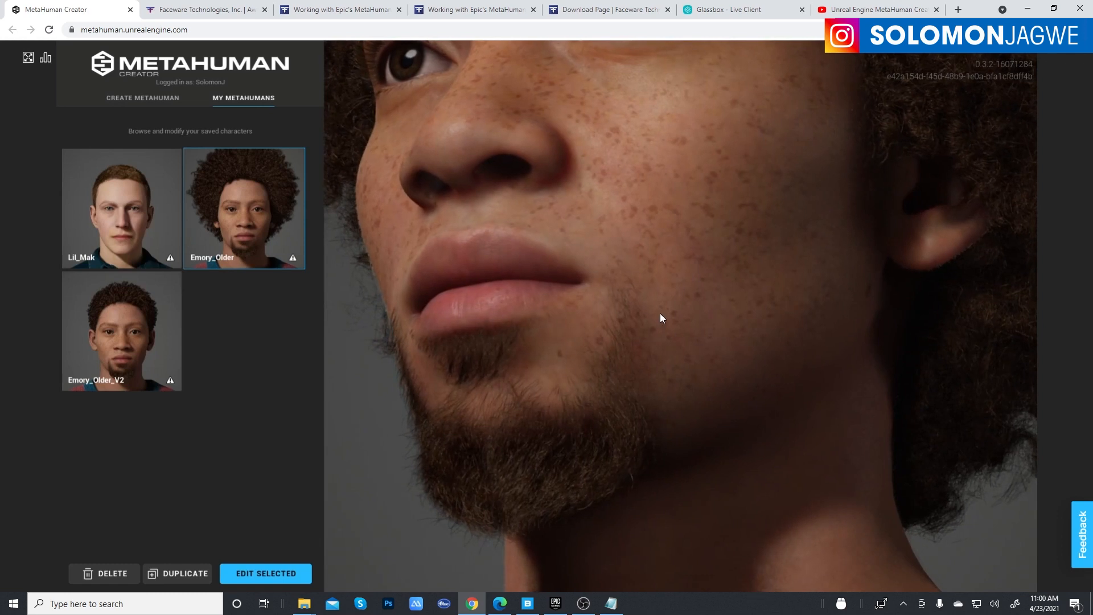
pyautogui.moveTo(593, 257); pyautogui.dragTo(683, 271)
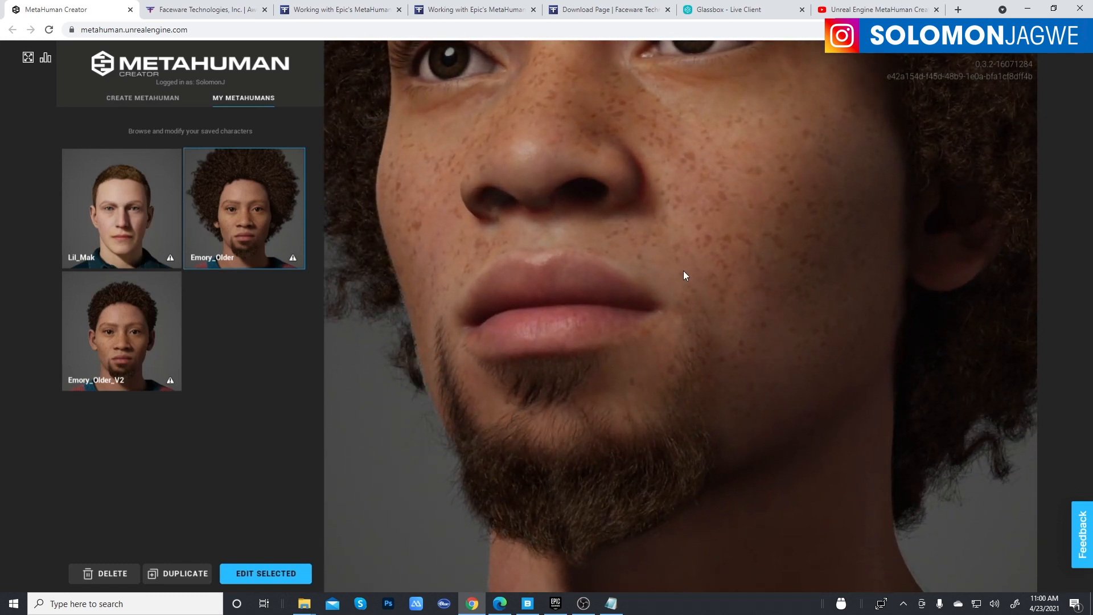
# Return to the Faceware MetaHumans guide and find the Faceware Studio download link under Requirements.
pyautogui.click(188, 10)
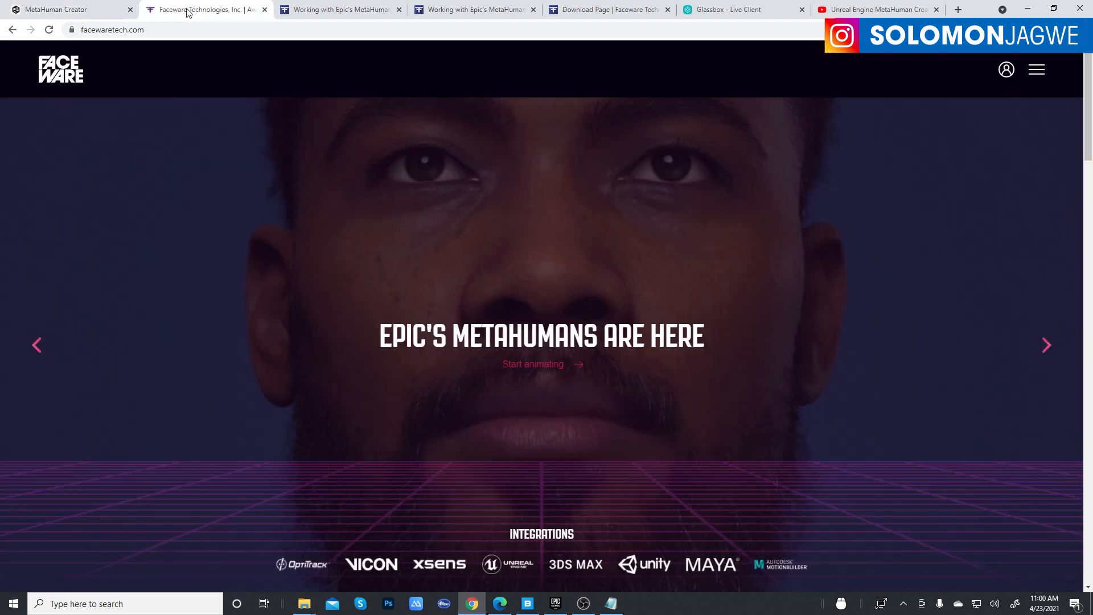
pyautogui.click(308, 10)
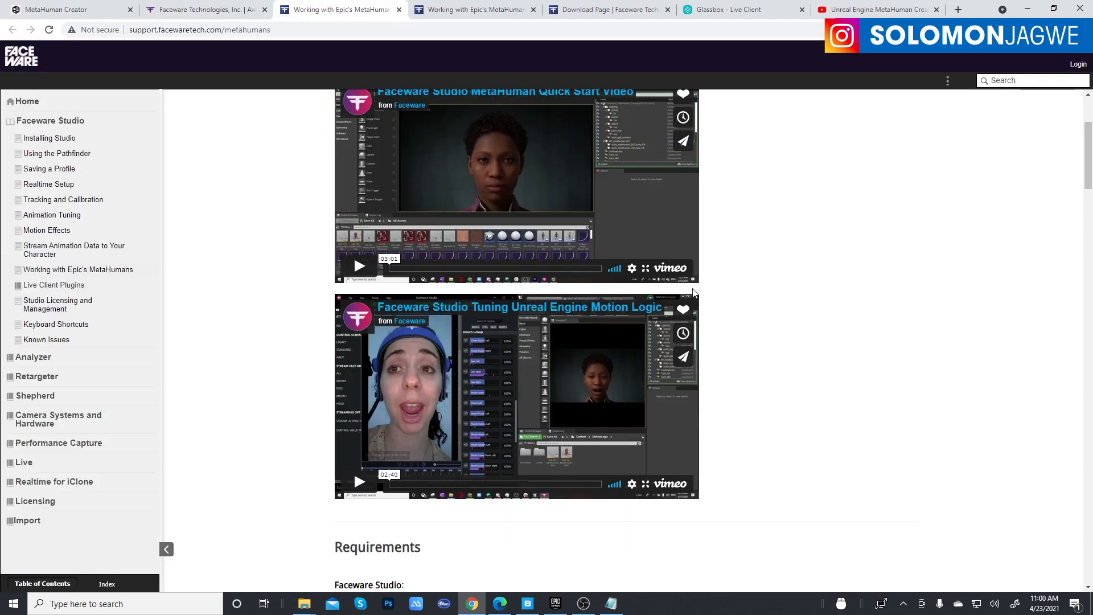
pyautogui.scroll(-5, 764, 317)
pyautogui.scroll(-1, 765, 315)
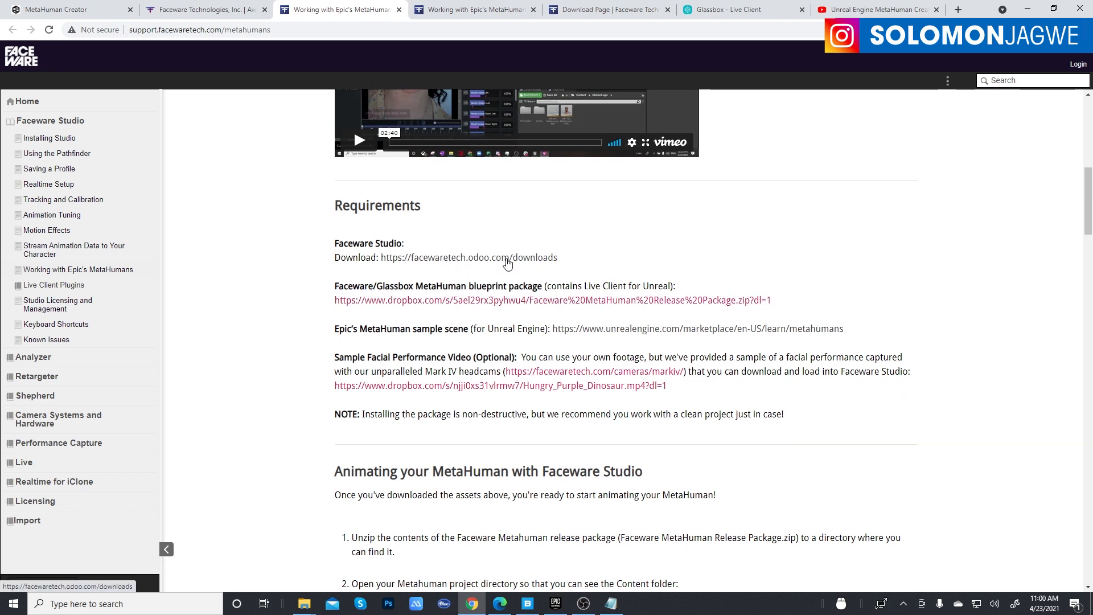
pyautogui.click(460, 11)
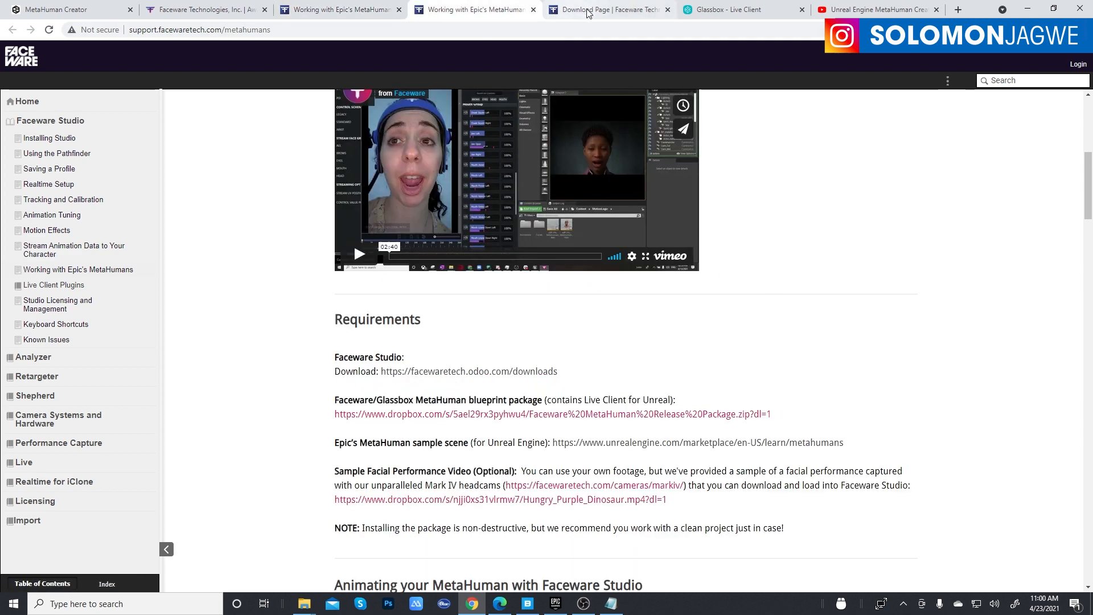
pyautogui.click(338, 11)
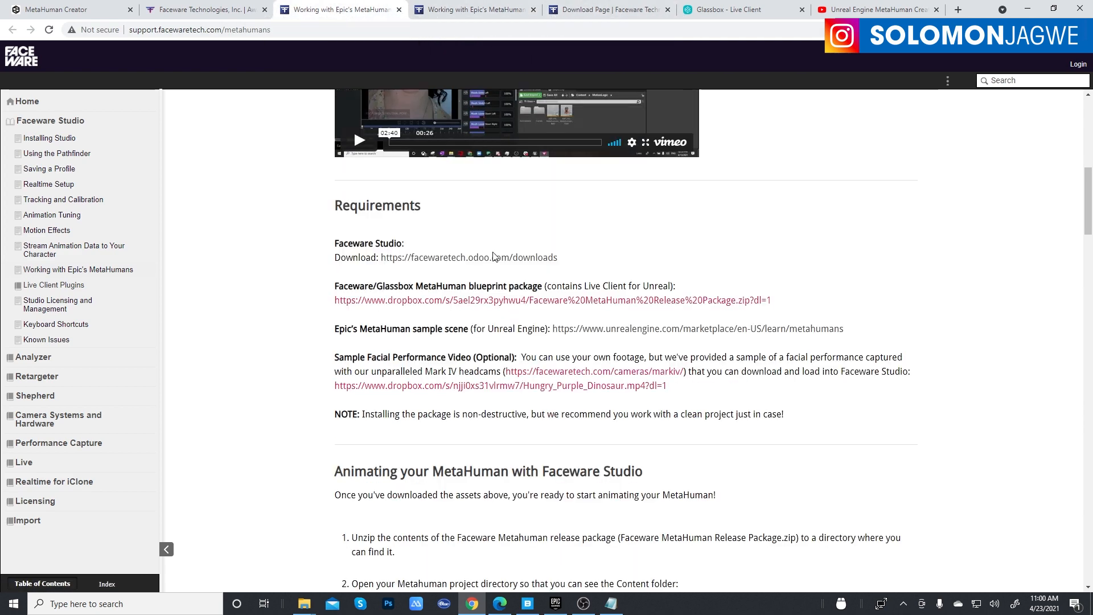
# Review the Faceware Studio entry on the Software Downloads page and the Glassbox Live Client downloads page.
pyautogui.click(598, 12)
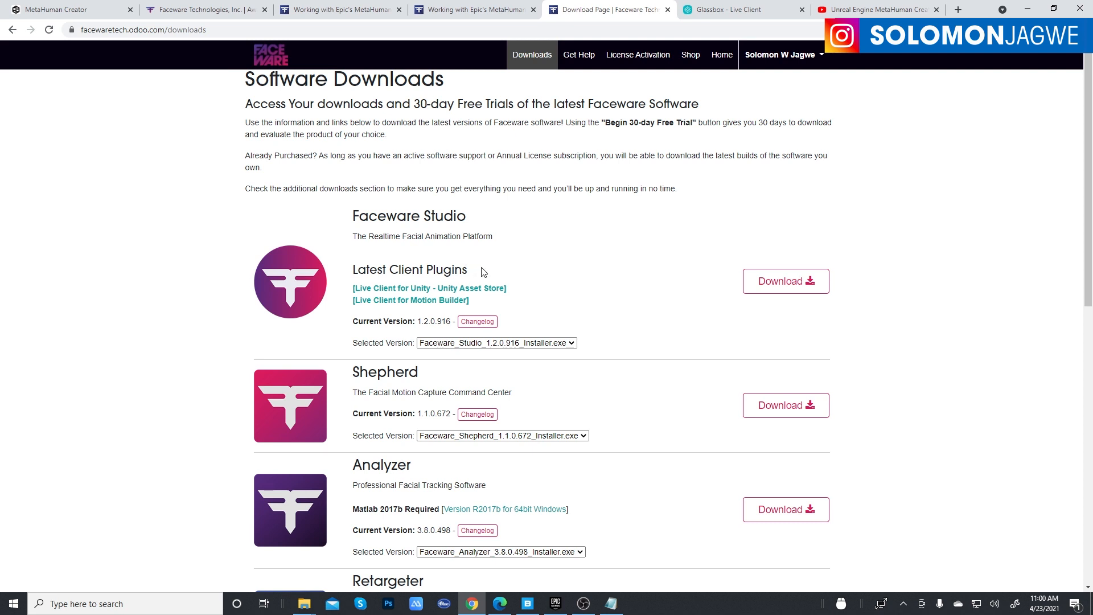
pyautogui.click(788, 280)
pyautogui.click(718, 10)
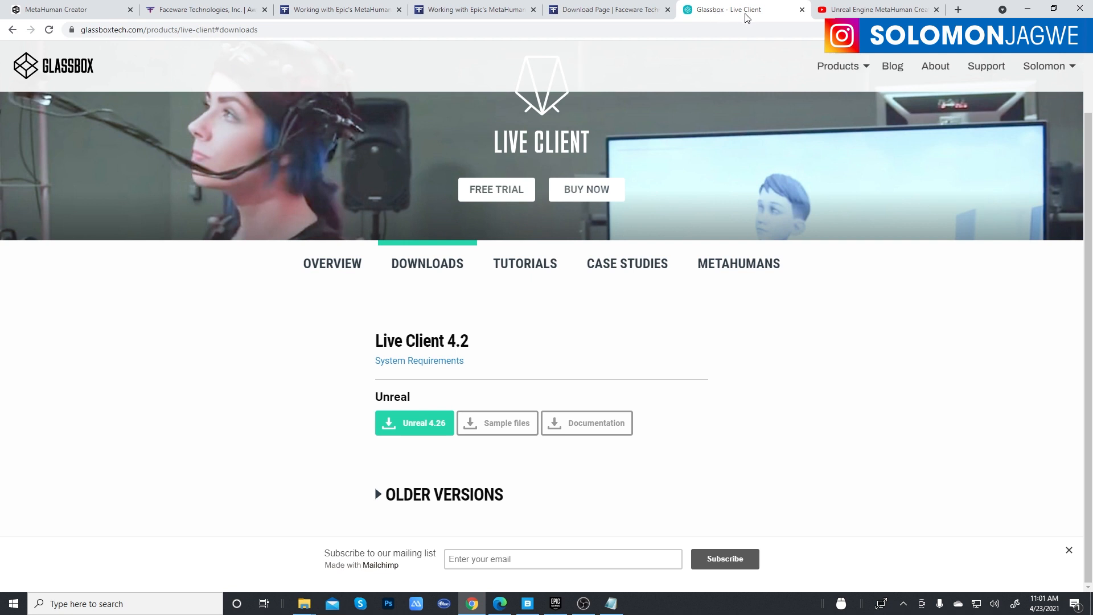
# Close the duplicate copy of the Faceware MetaHumans guide, keeping the original at its Requirements section.
pyautogui.click(194, 10)
pyautogui.click(341, 10)
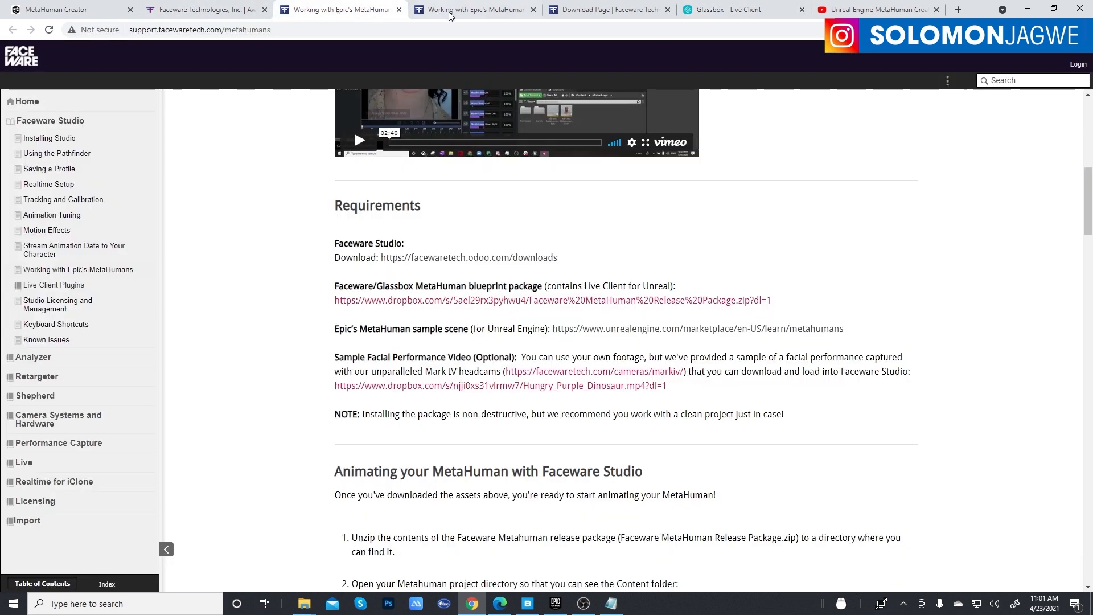
pyautogui.click(534, 10)
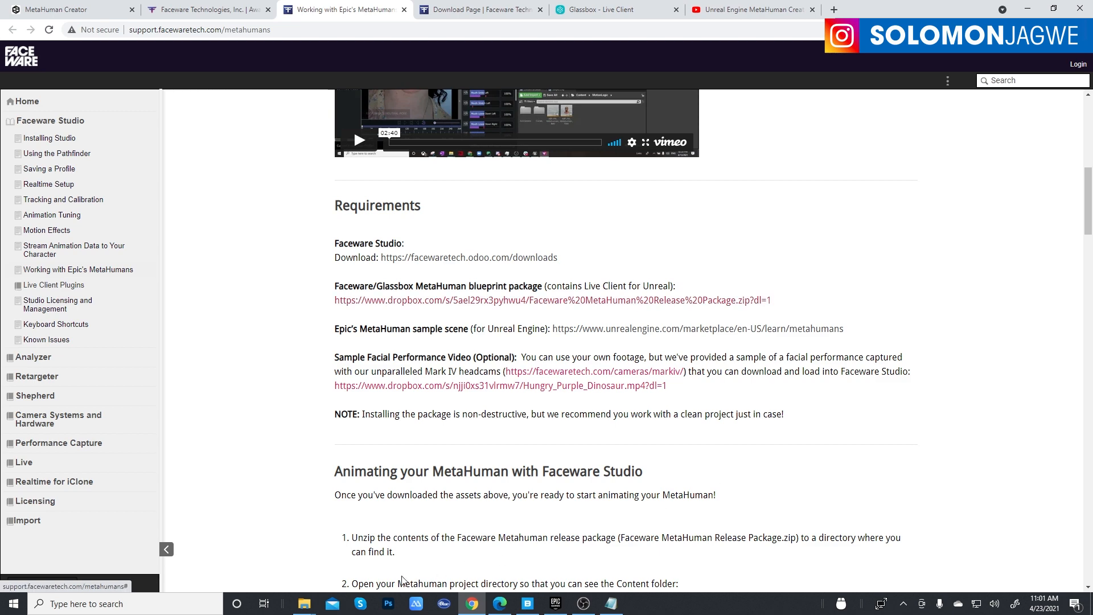
# Switch to File Explorer and show the Downloads folder.
pyautogui.click(306, 608)
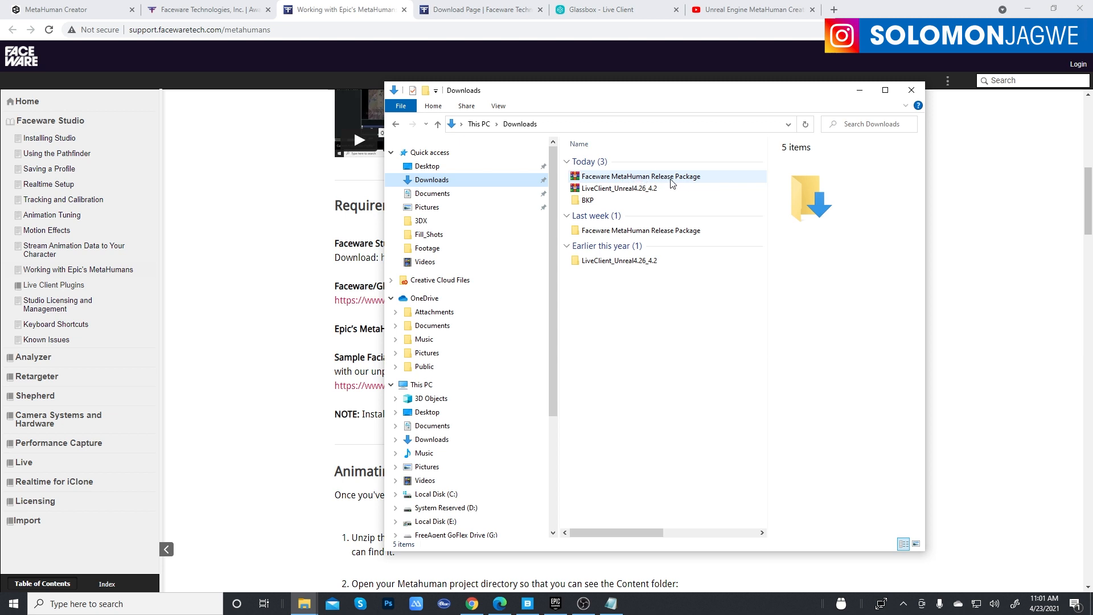
pyautogui.click(638, 196)
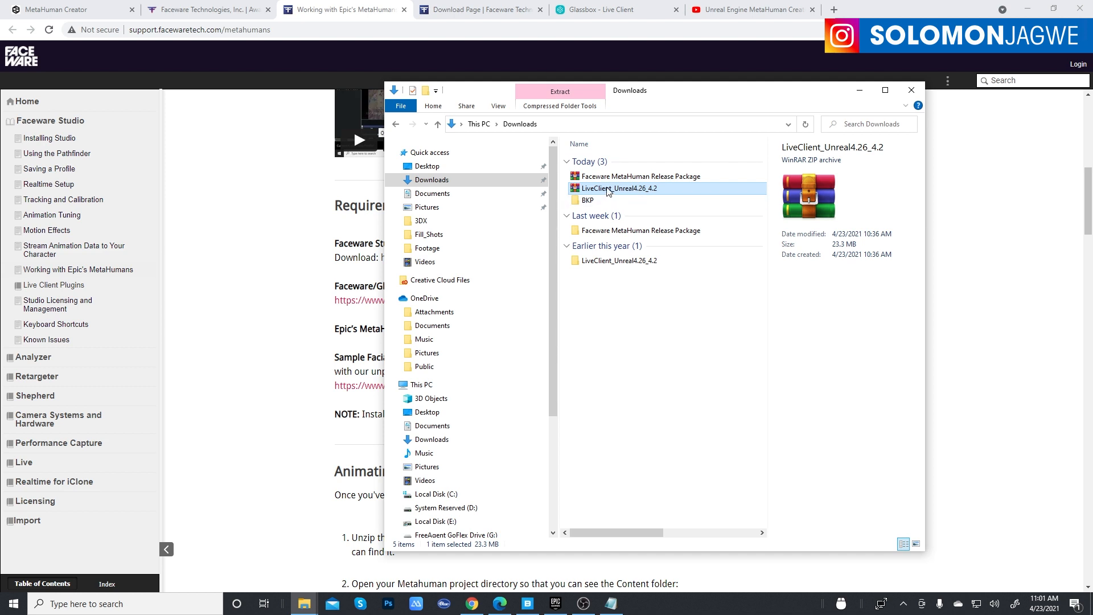
pyautogui.rightClick(629, 194)
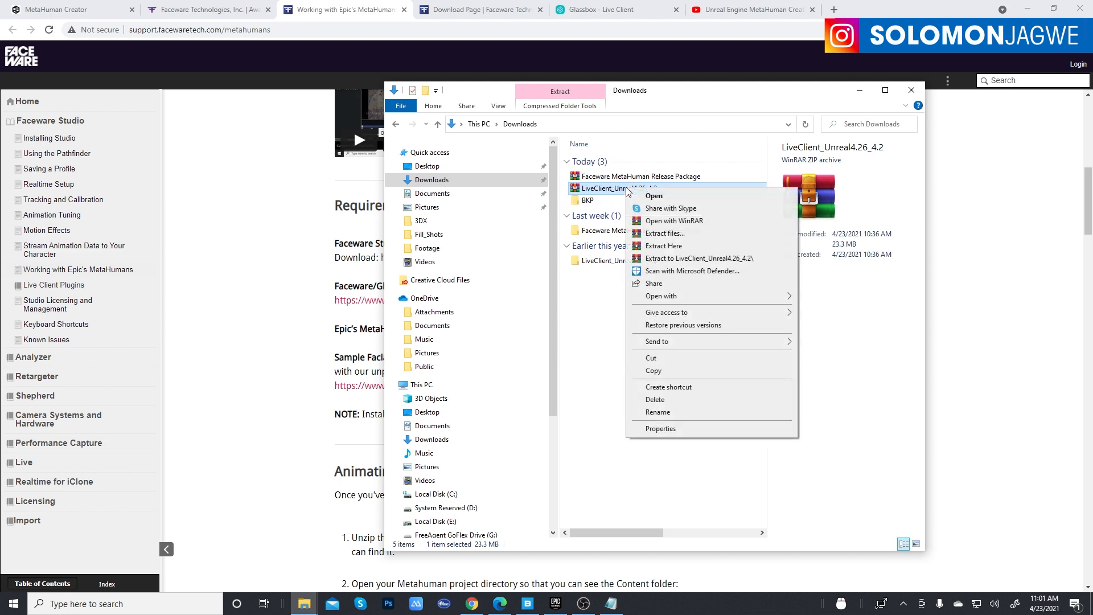
pyautogui.click(600, 296)
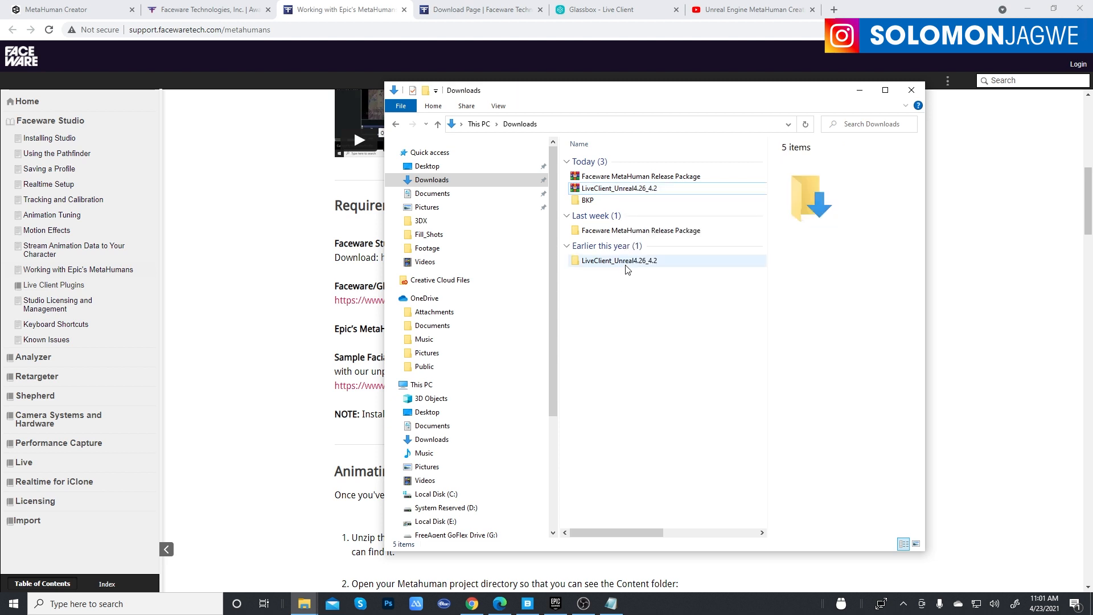
pyautogui.rightClick(633, 179)
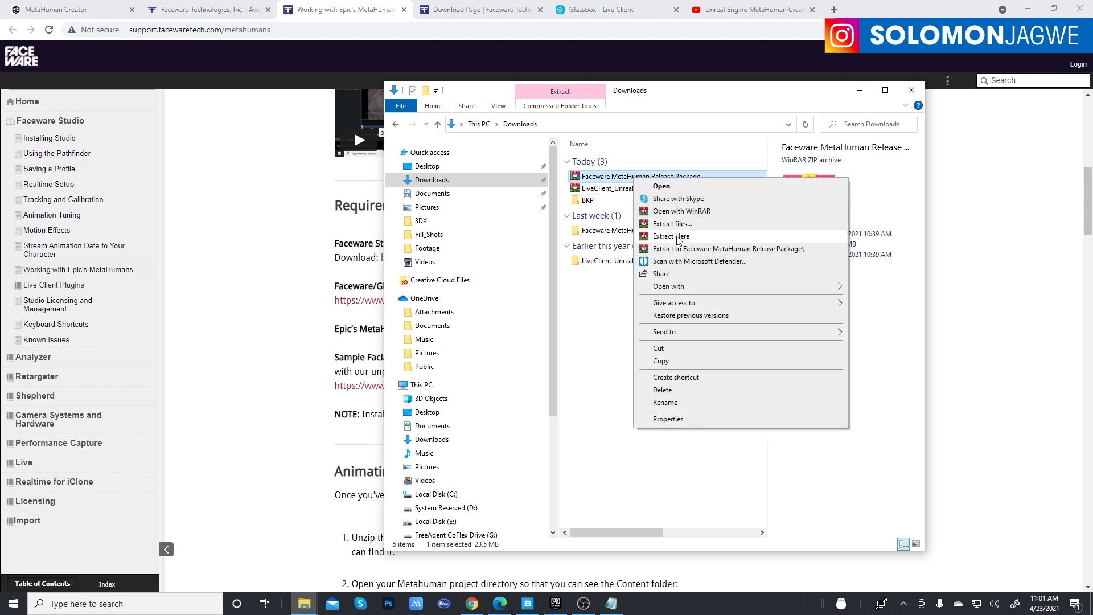
pyautogui.click(594, 307)
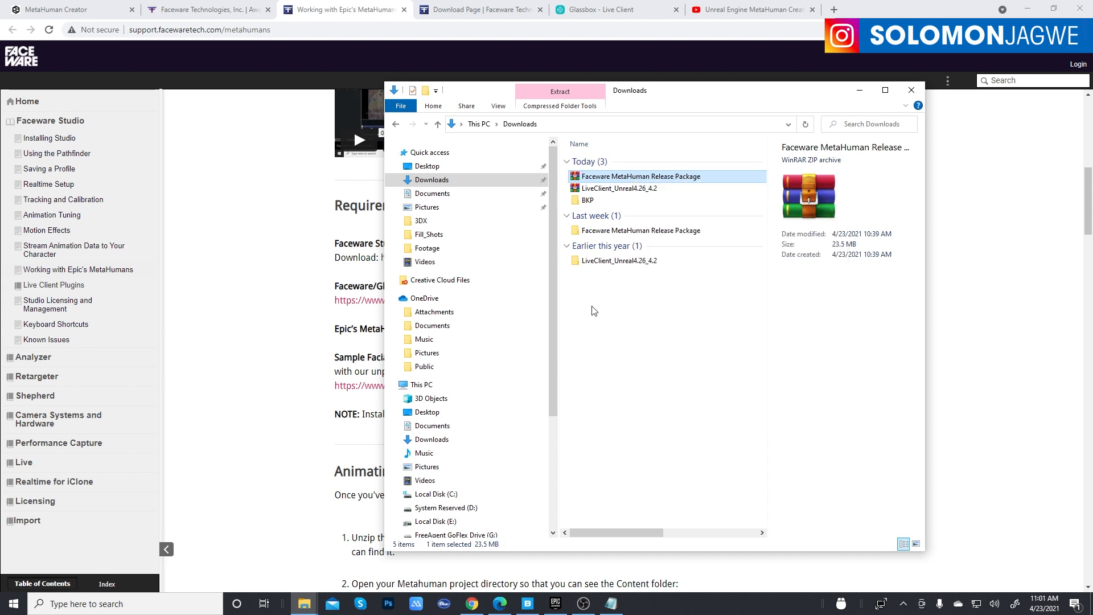
# Check the Config, Content and Plugins folders inside the extracted Faceware MetaHuman Release Package, and return to Downloads.
pyautogui.doubleClick(634, 232)
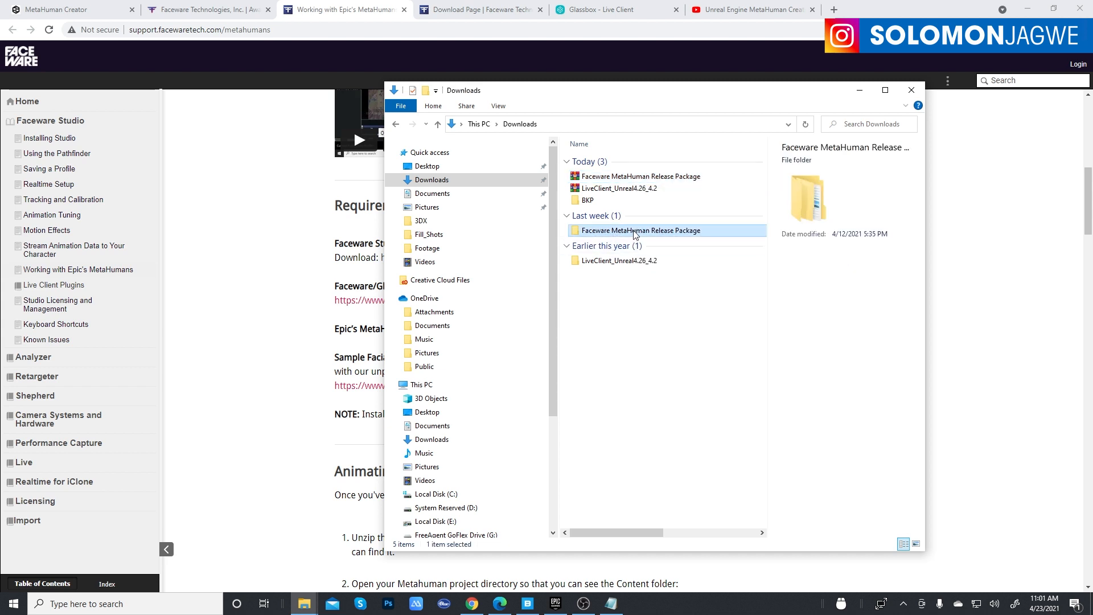
pyautogui.moveTo(659, 248); pyautogui.dragTo(576, 148)
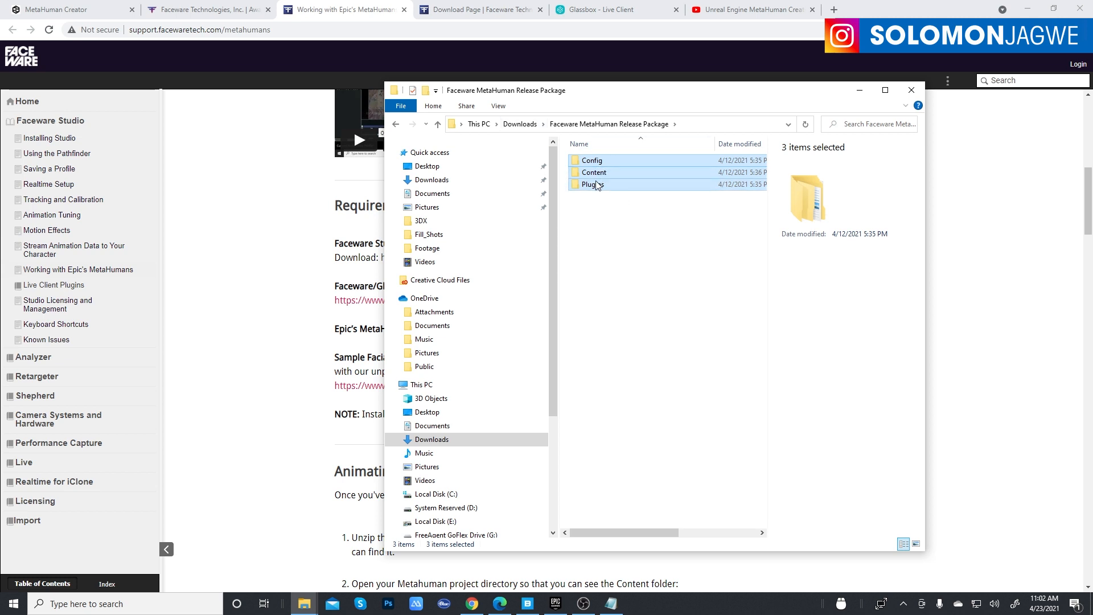
pyautogui.click(519, 126)
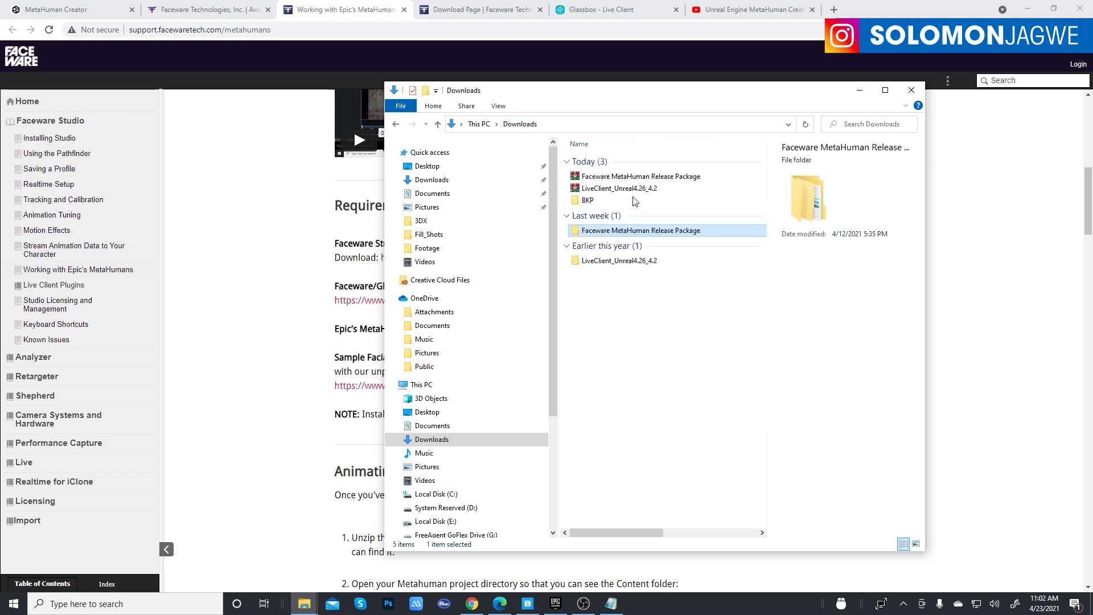
# Open the extracted LiveClient_Unreal4.26_4.2 folder in Downloads and copy its LiveClient folder.
pyautogui.click(613, 261)
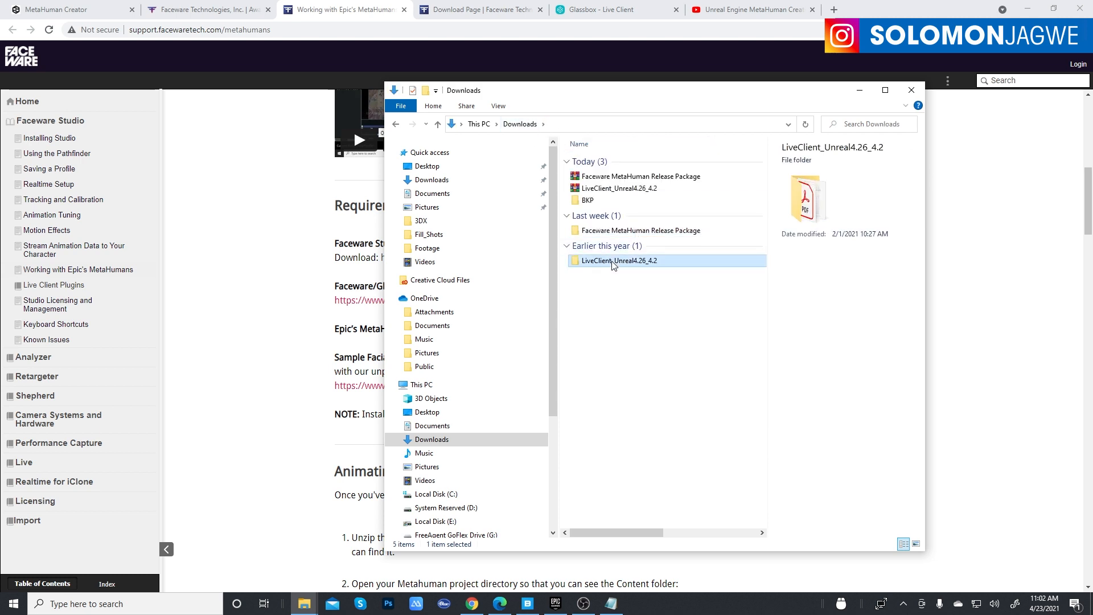
pyautogui.doubleClick(613, 262)
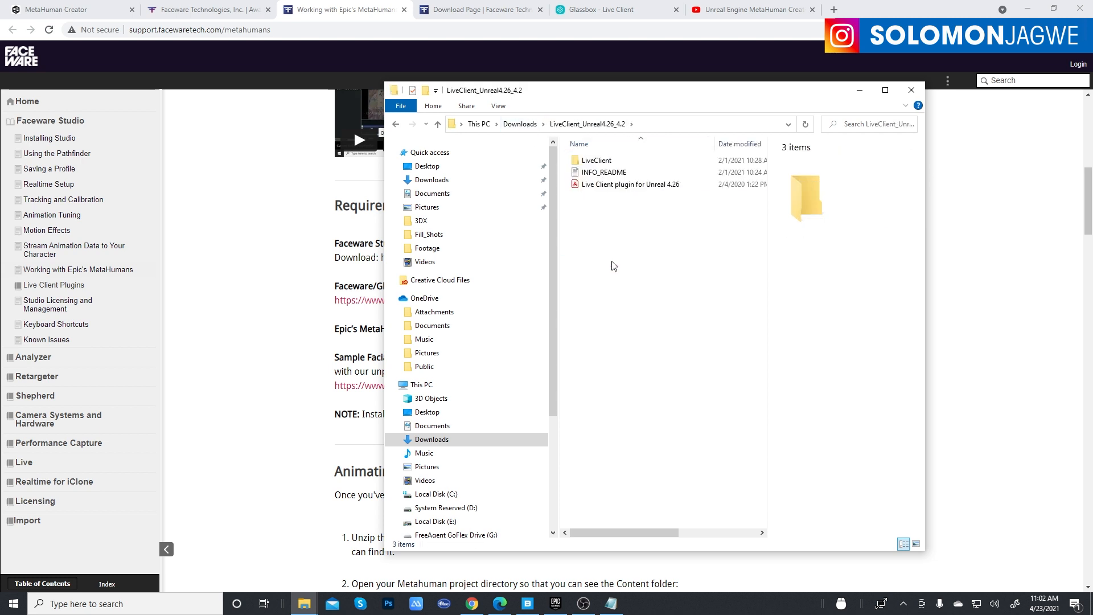
pyautogui.click(596, 162)
pyautogui.rightClick(596, 162)
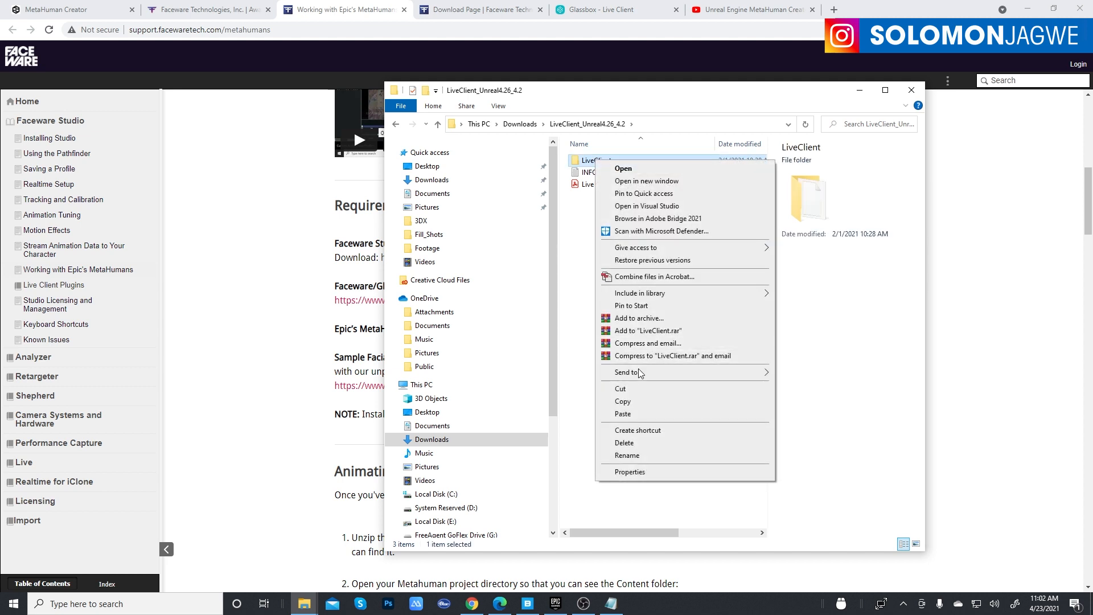
pyautogui.click(623, 401)
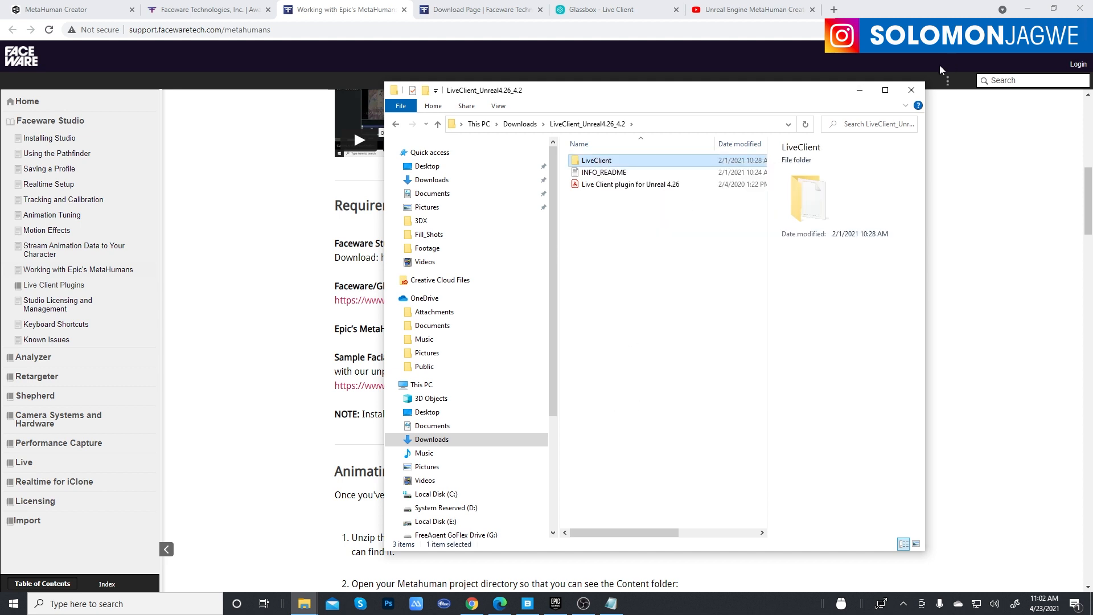
# Clear away the browser and bring up the MetaHumans2 project folder alongside the Faceware MetaHuman Release Package folder.
pyautogui.click(859, 92)
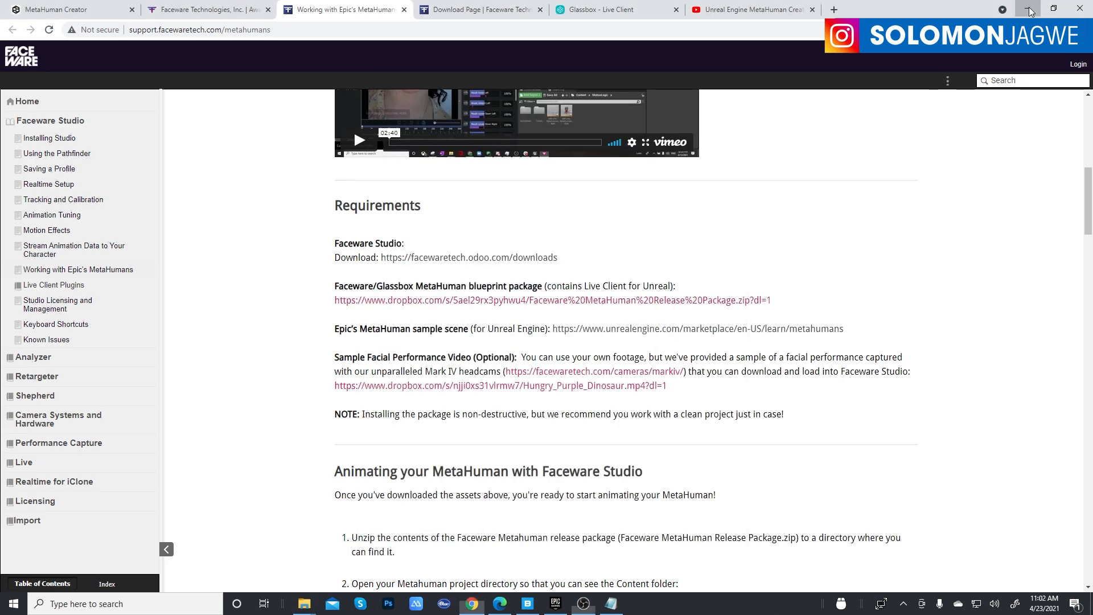
pyautogui.click(1028, 8)
pyautogui.click(1029, 7)
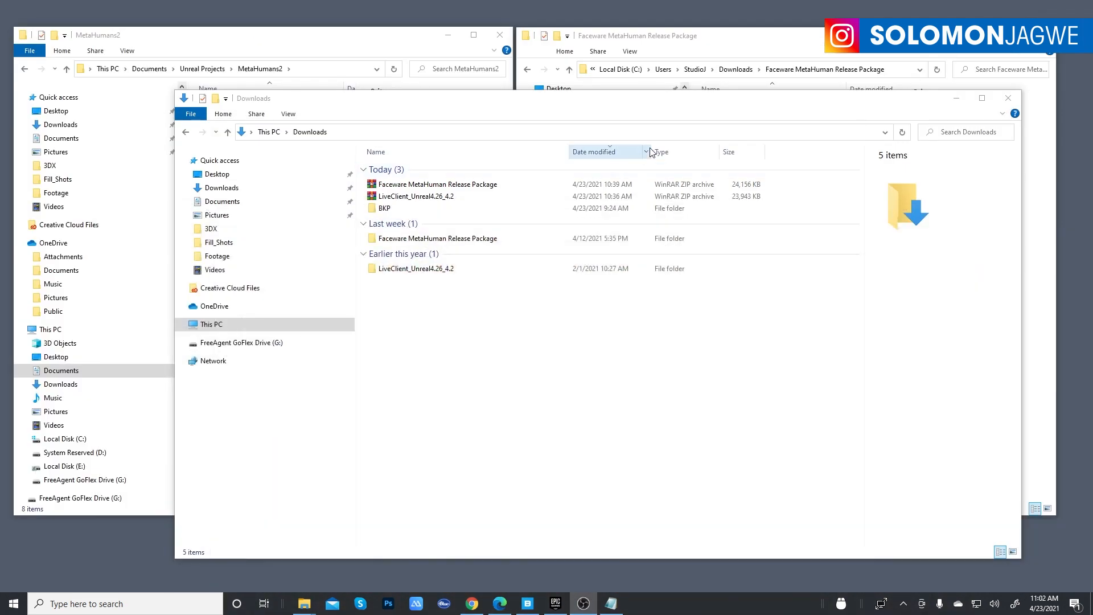
pyautogui.click(347, 47)
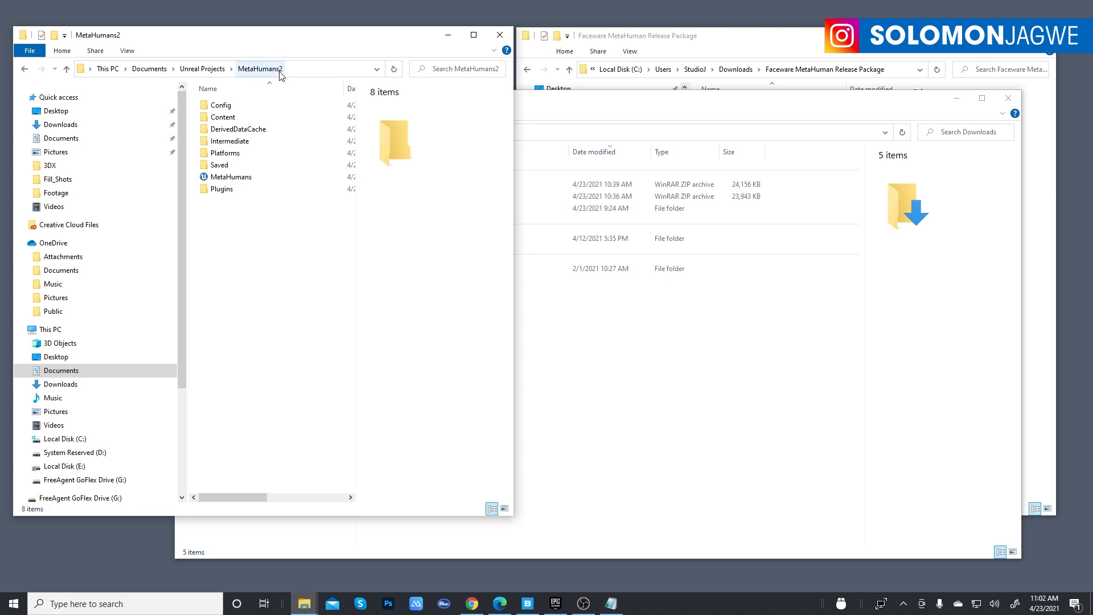
pyautogui.click(705, 41)
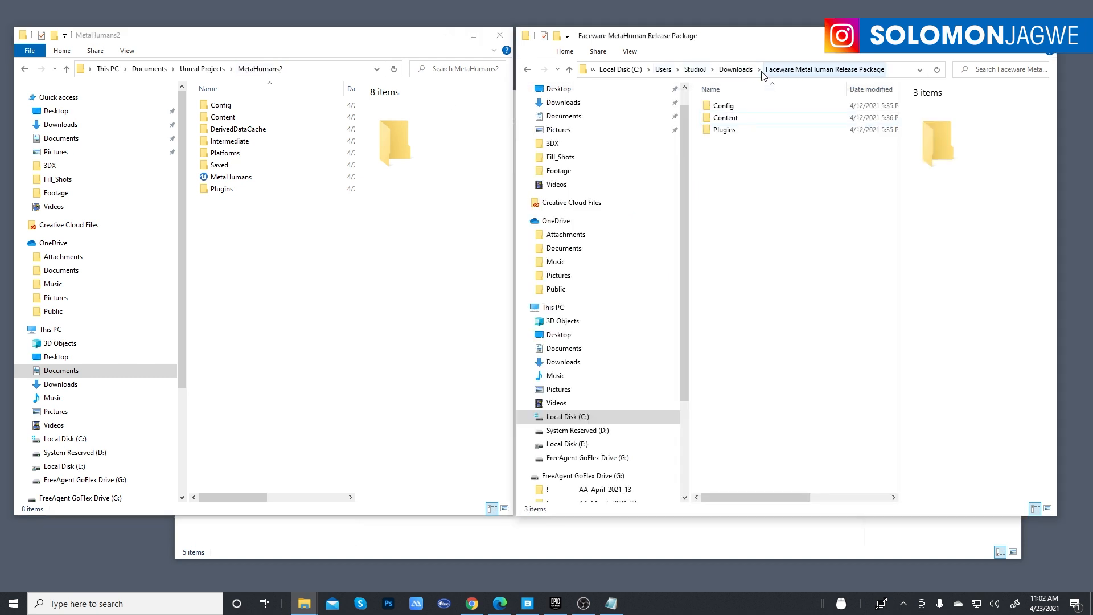
# Copy Config, Content and Plugins from the Faceware MetaHuman Release Package into the MetaHumans2 project folder, replacing existing files, and minimize both windows.
pyautogui.moveTo(780, 183); pyautogui.dragTo(706, 102)
pyautogui.rightClick(722, 113)
pyautogui.click(760, 317)
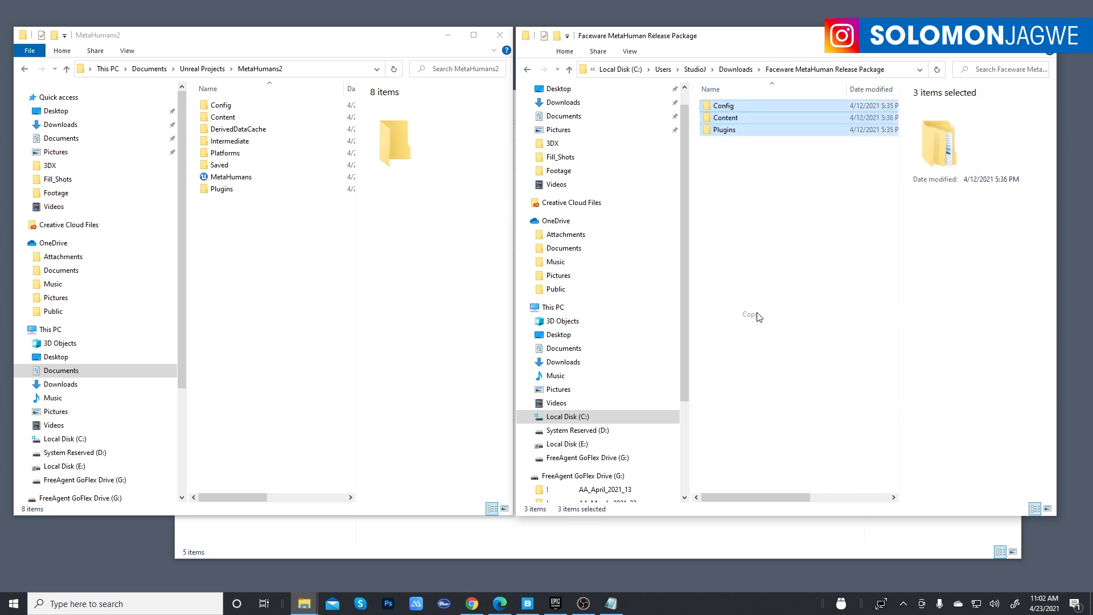
pyautogui.rightClick(257, 274)
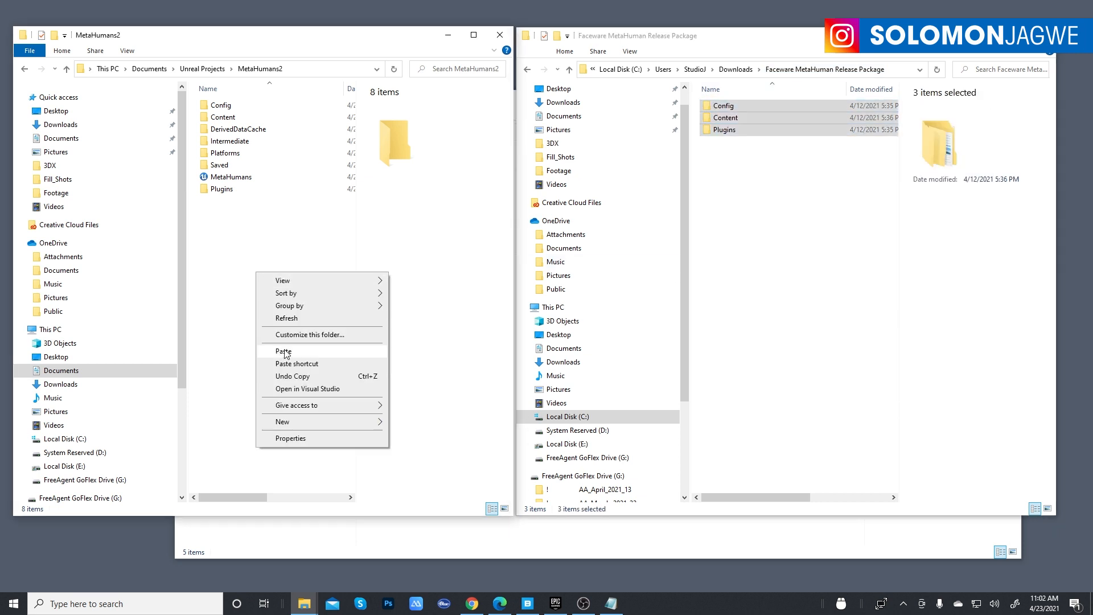
pyautogui.click(286, 352)
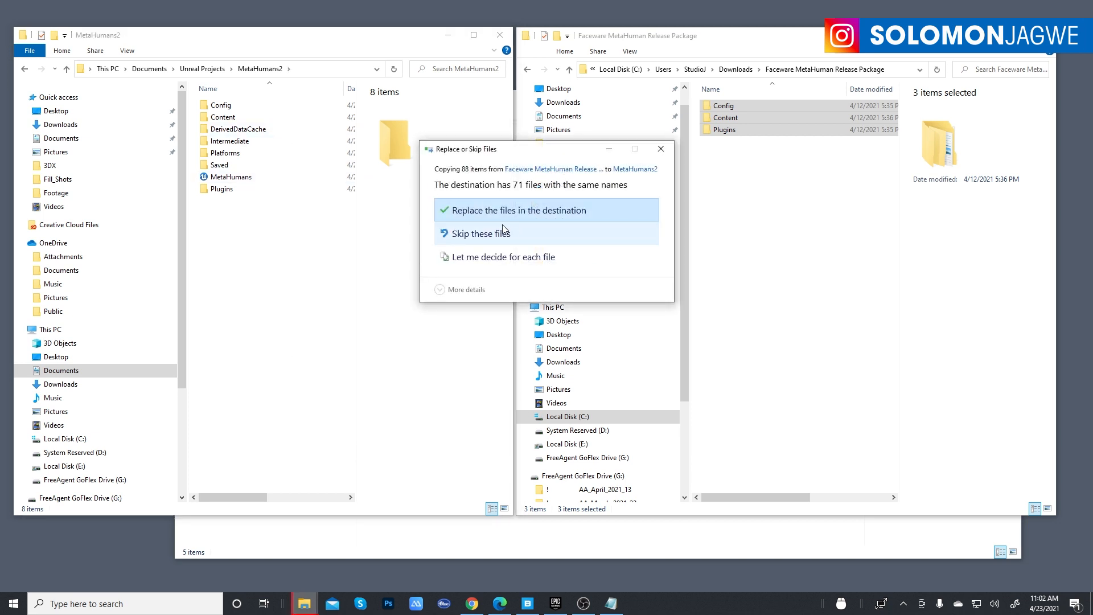
pyautogui.click(491, 213)
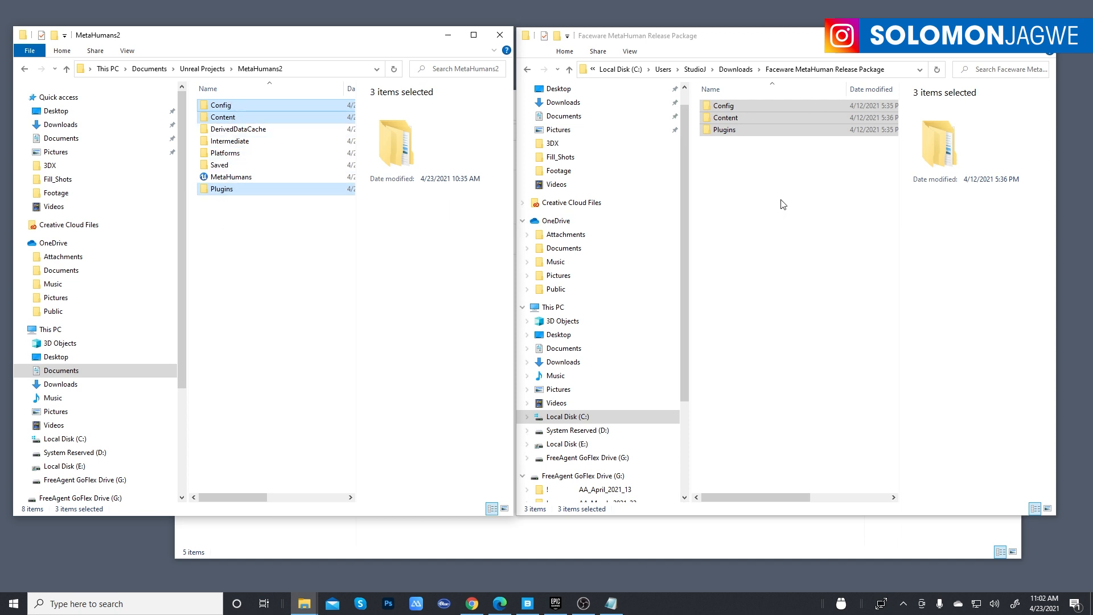
pyautogui.click(815, 199)
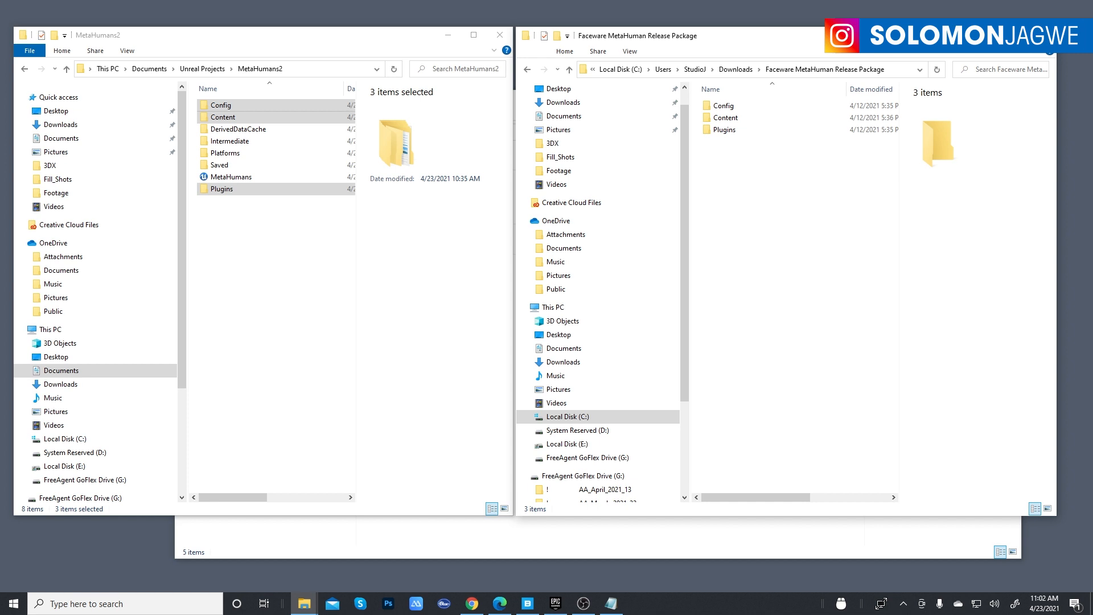
pyautogui.click(991, 36)
pyautogui.click(447, 35)
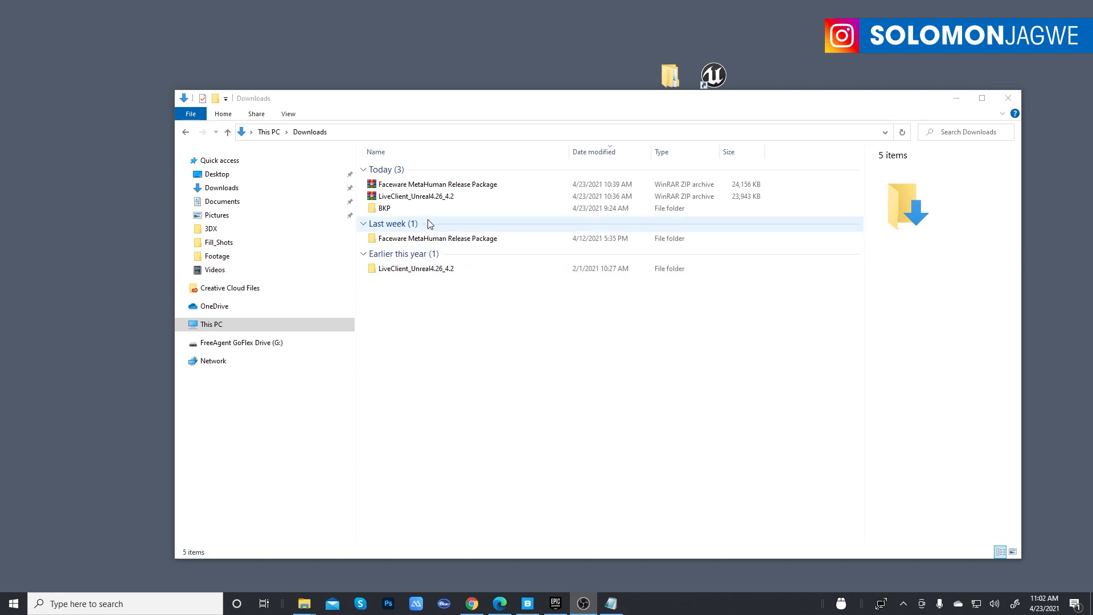
# Copy the LiveClient folder from LiveClient_Unreal4.26_4.2 in Downloads and minimize that window.
pyautogui.click(422, 272)
pyautogui.doubleClick(422, 273)
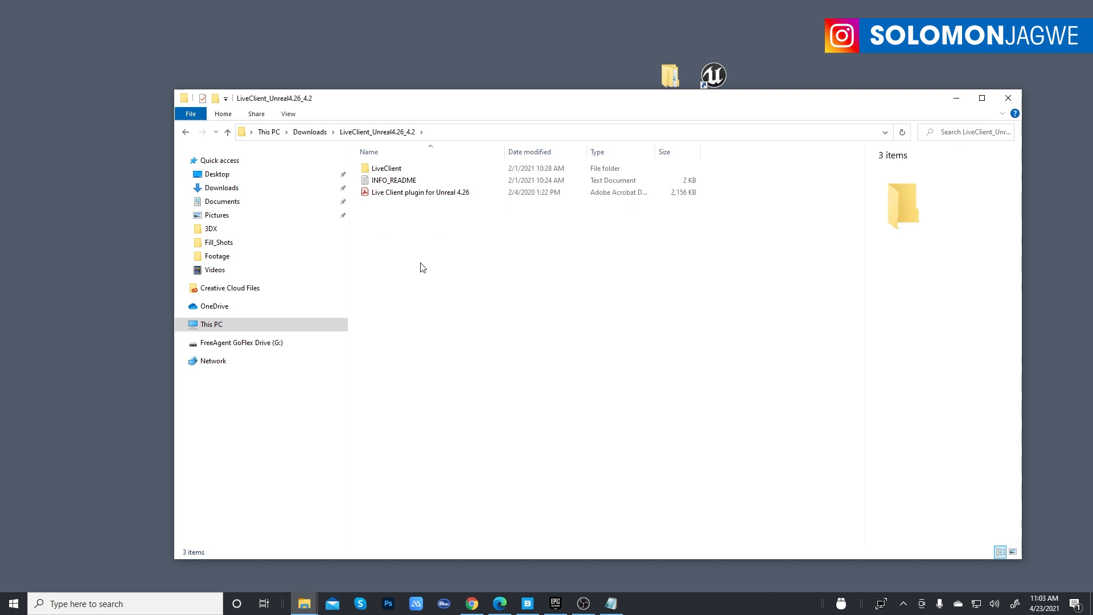
pyautogui.click(391, 171)
pyautogui.rightClick(391, 172)
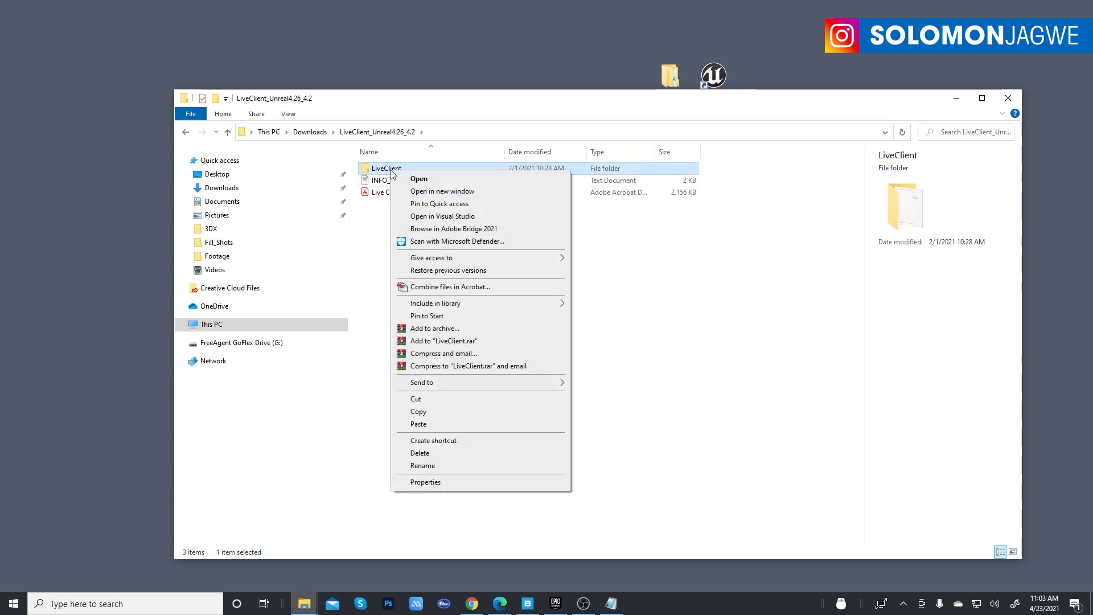
pyautogui.click(433, 412)
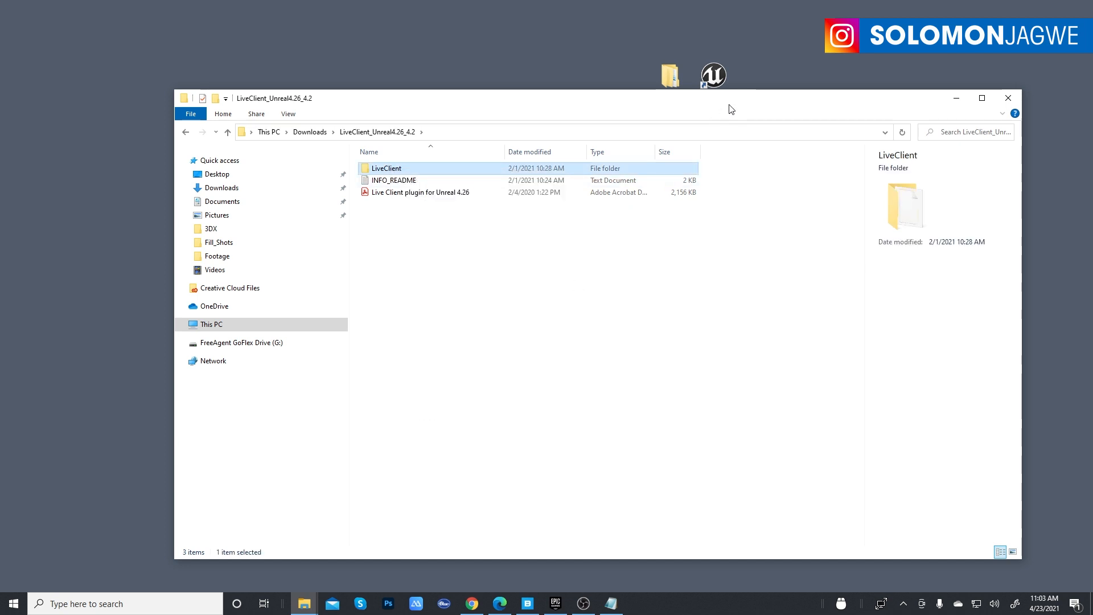
pyautogui.click(956, 100)
# From the Unreal Engine desktop shortcut's file location, go to the UE_4.26 Engine Plugins folder and widen the window.
pyautogui.click(714, 75)
pyautogui.rightClick(712, 77)
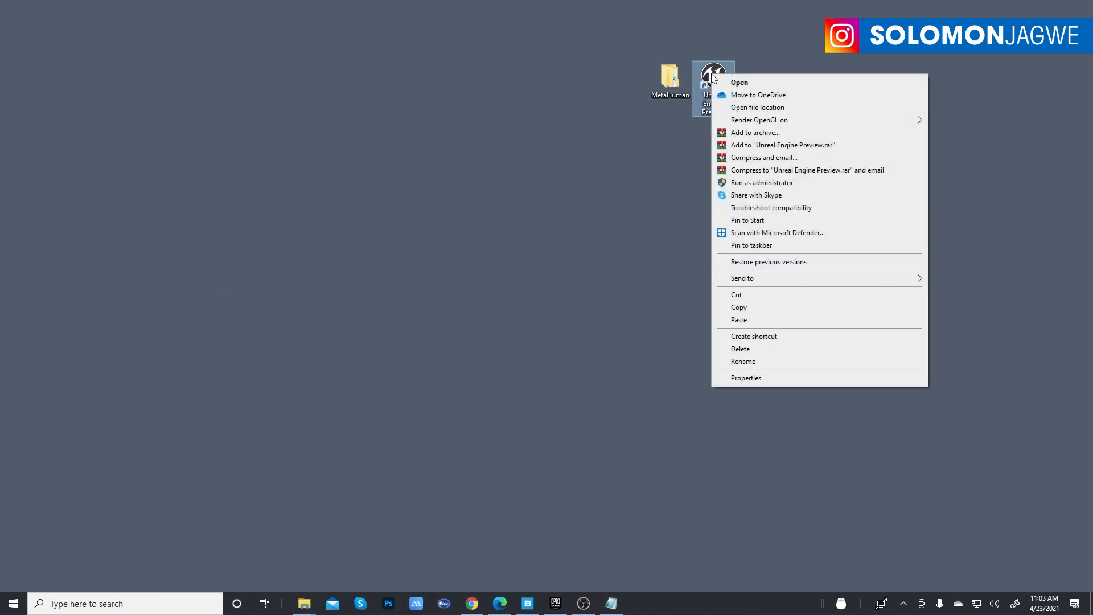
pyautogui.click(752, 108)
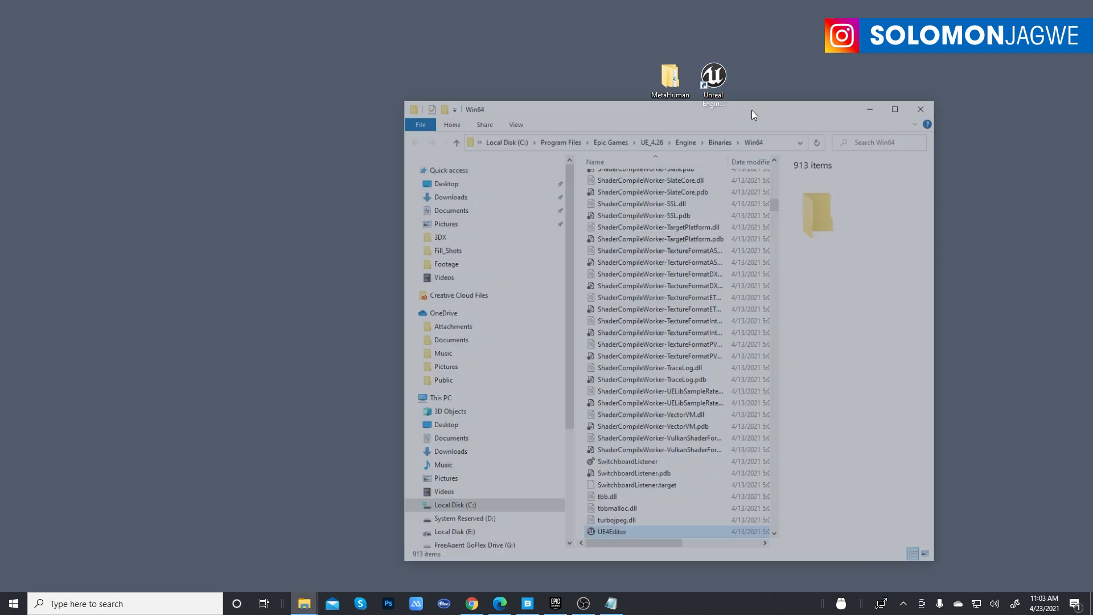
pyautogui.moveTo(750, 106); pyautogui.dragTo(544, 79)
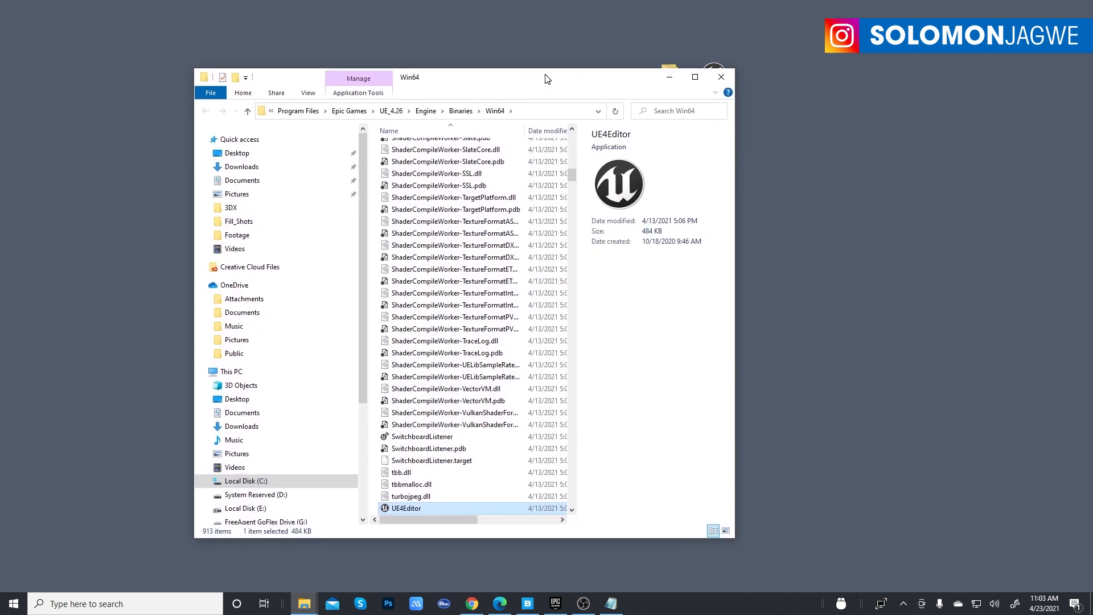
pyautogui.click(427, 112)
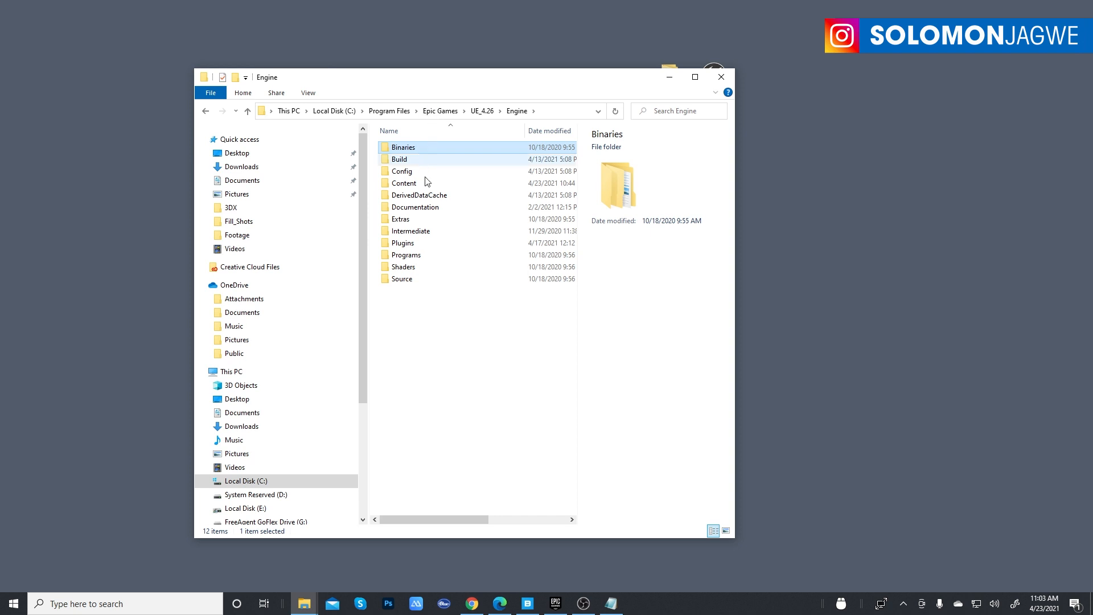
pyautogui.click(404, 244)
pyautogui.doubleClick(405, 245)
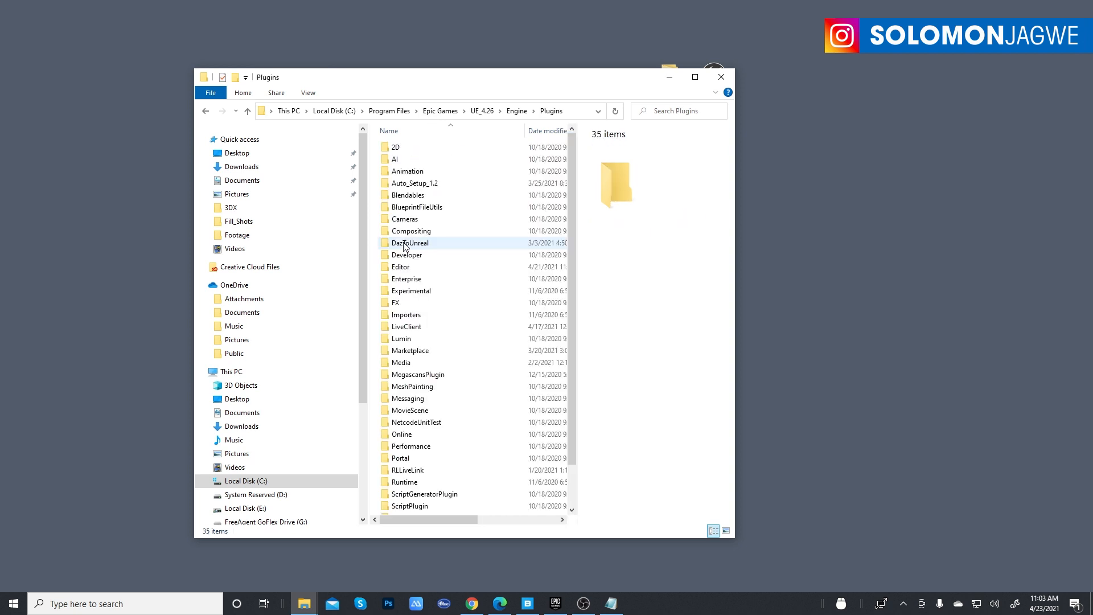
pyautogui.moveTo(735, 258); pyautogui.dragTo(1013, 258)
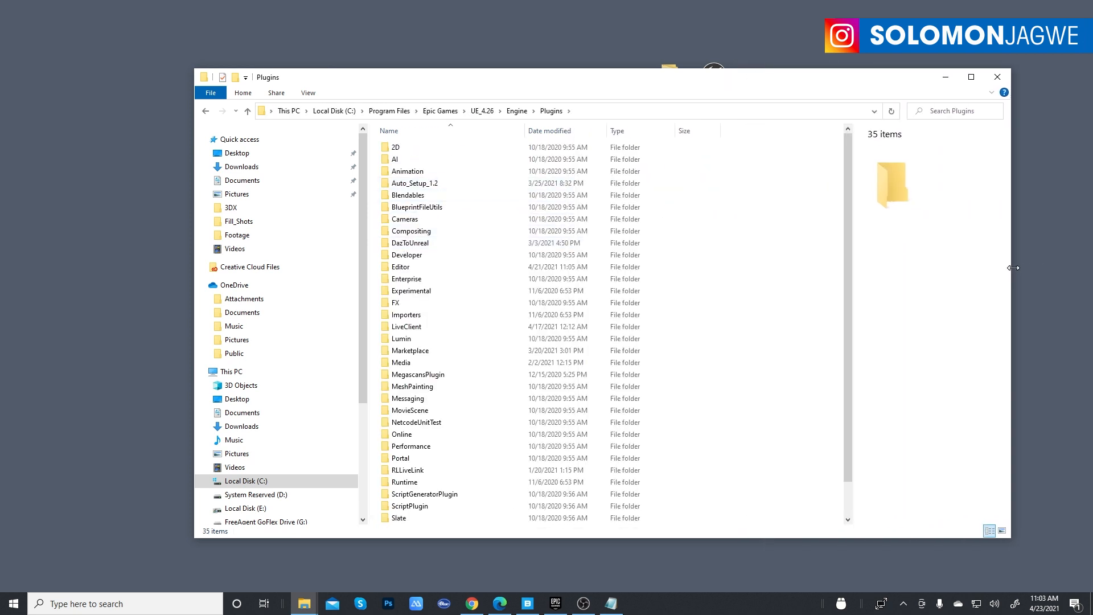
# Paste the LiveClient folder into the engine's Plugins folder, replacing the existing files, and minimize the window.
pyautogui.rightClick(701, 245)
pyautogui.rightClick(762, 223)
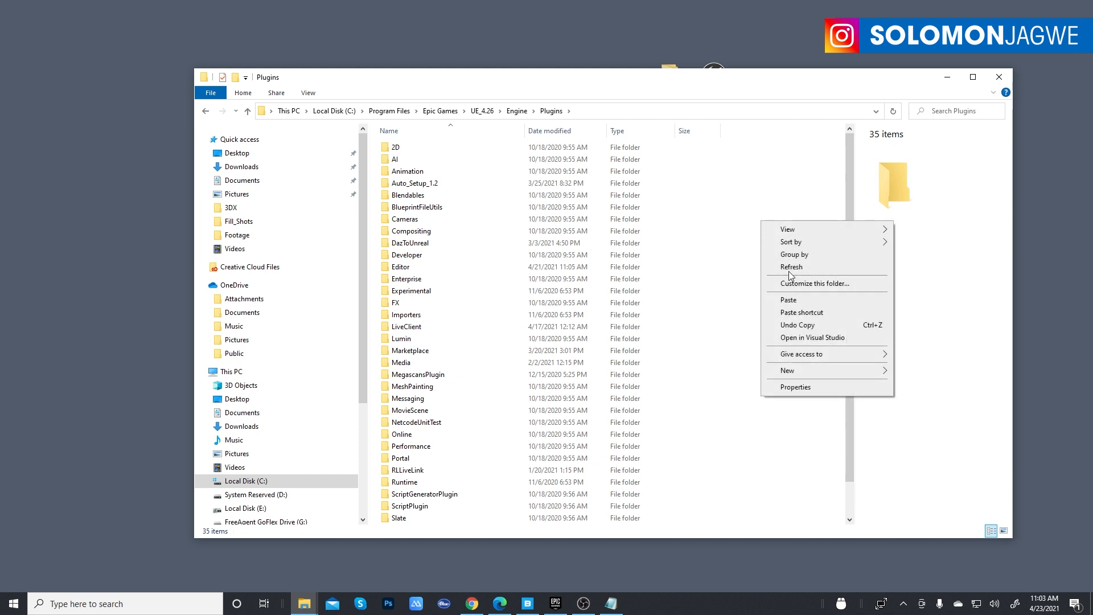
pyautogui.click(789, 300)
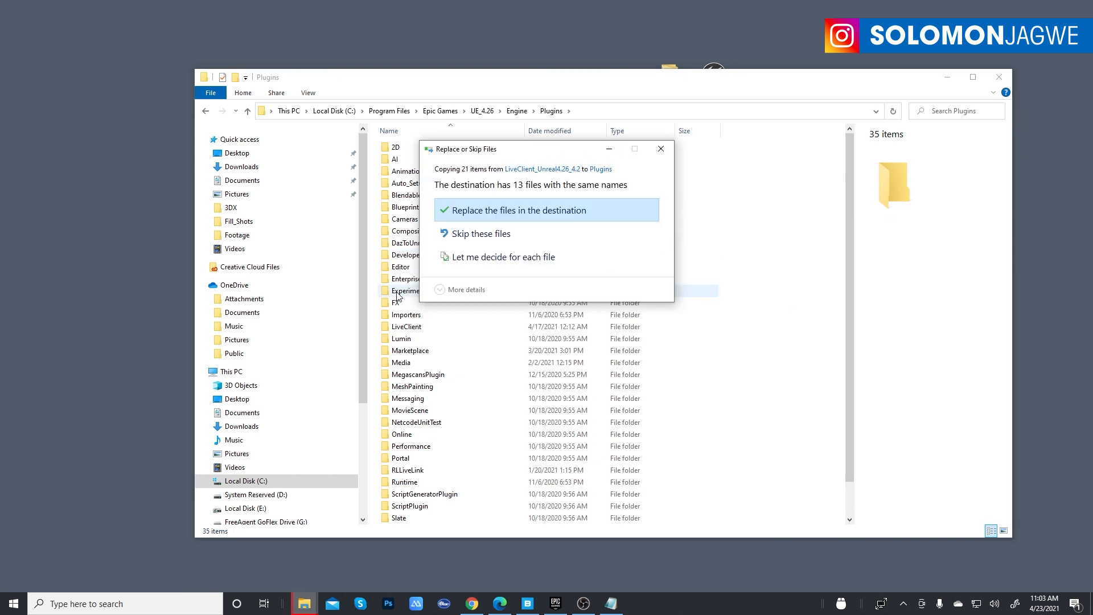
pyautogui.click(476, 211)
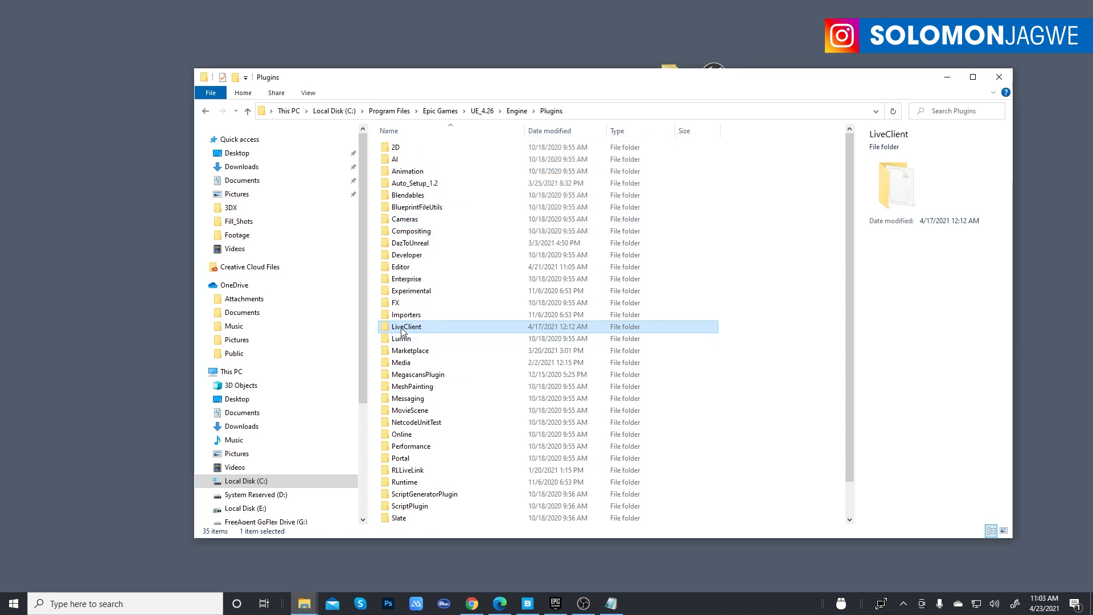
pyautogui.click(948, 76)
# Switch to Chrome and review the Unreal 4.26 download on the Glassbox Live Client 4.2 page, then minimize the browser.
pyautogui.click(471, 603)
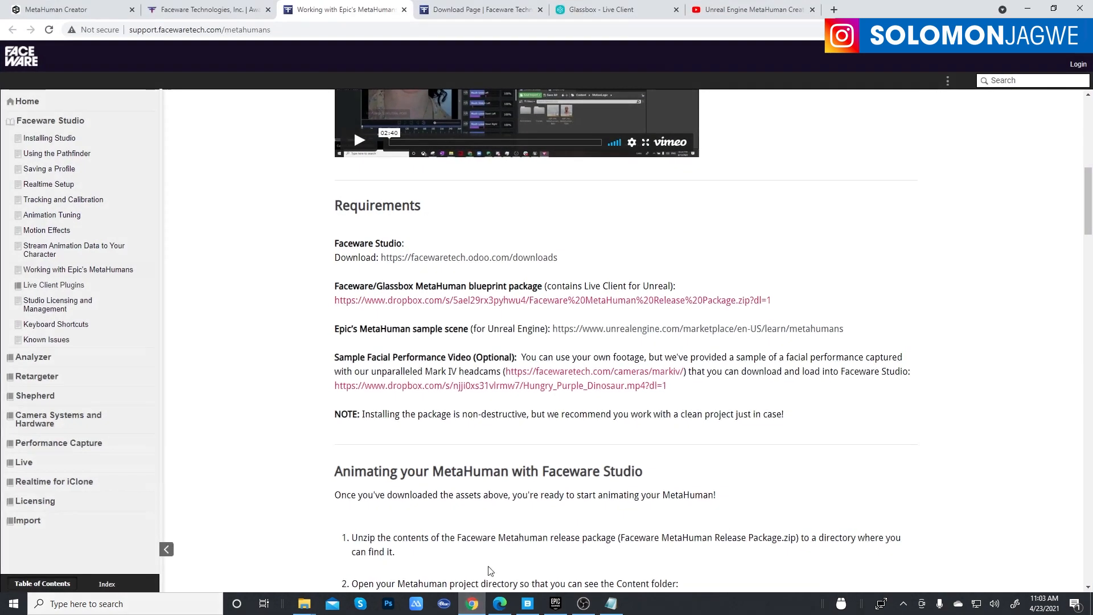
pyautogui.click(614, 10)
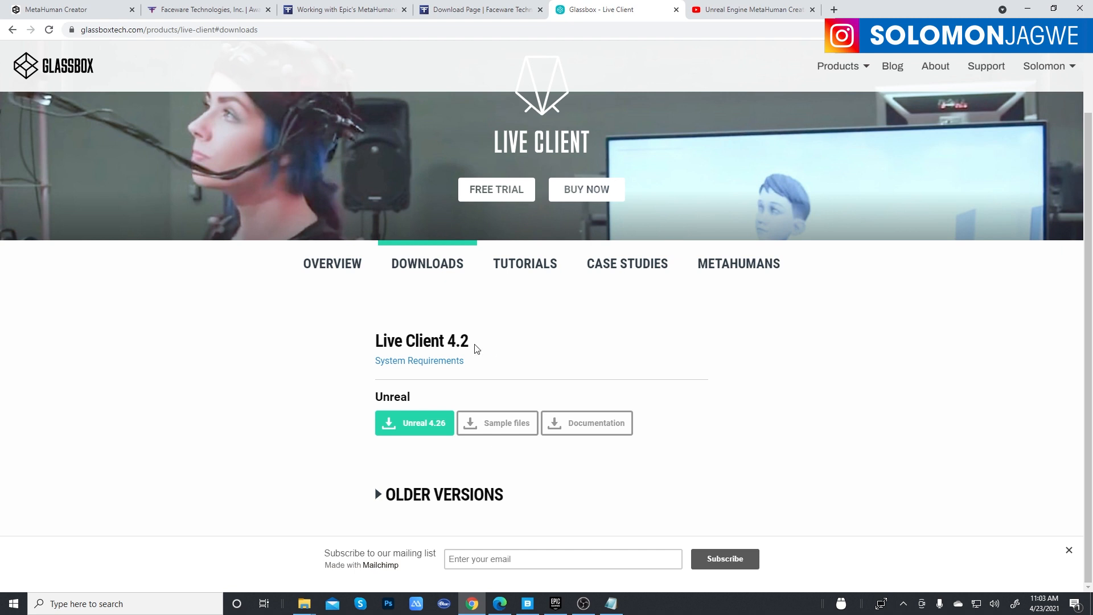
pyautogui.click(1031, 10)
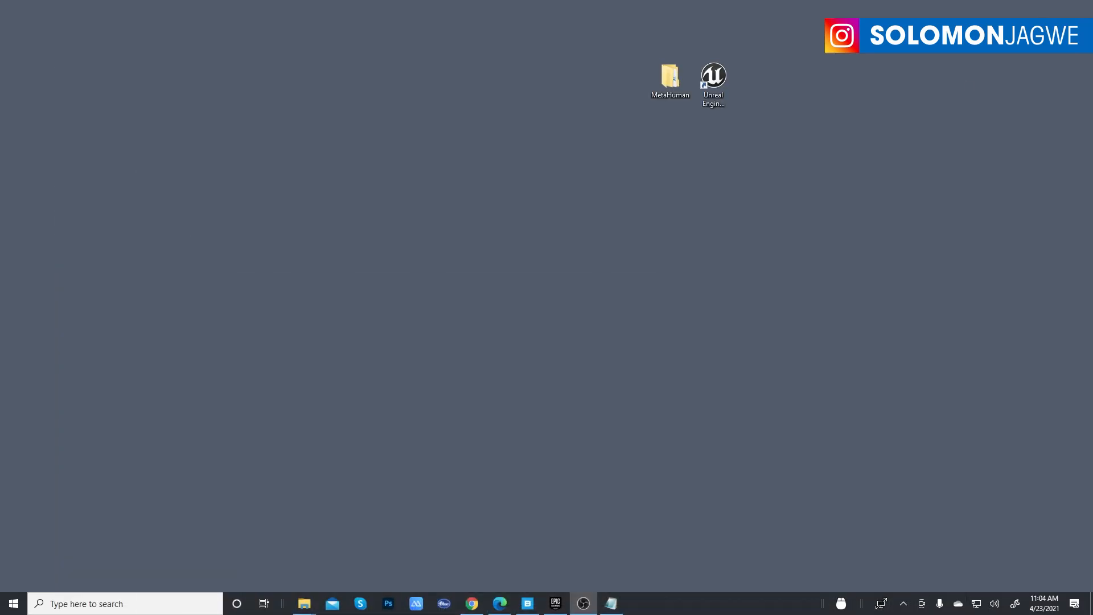
# Switch to the Epic Games Launcher and open the MetaHumans 4.26 project with the Unreal logo thumbnail from the library.
pyautogui.click(556, 603)
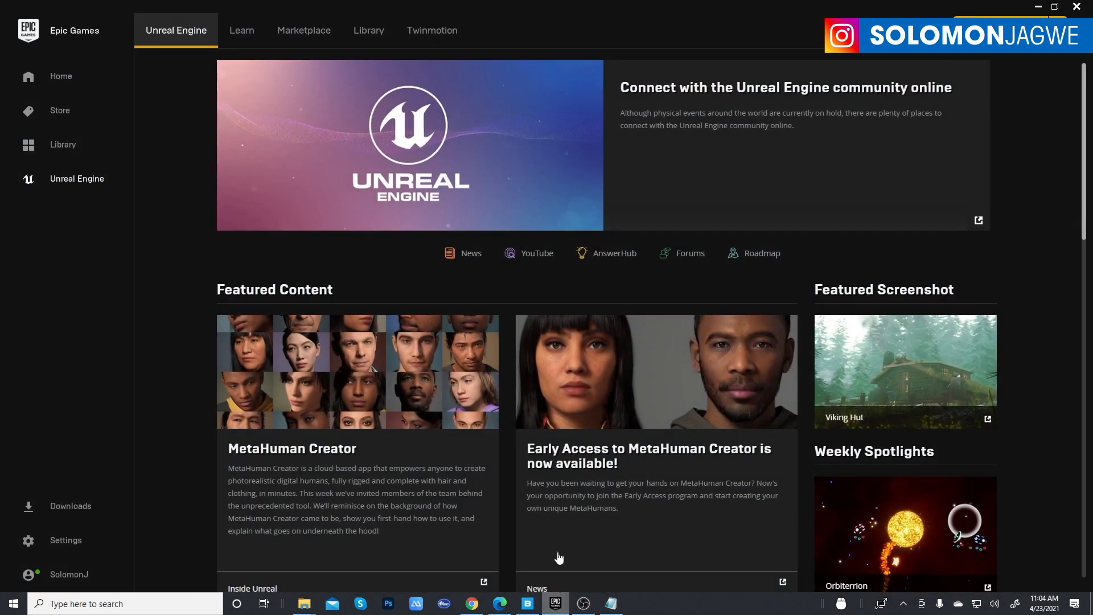
pyautogui.click(367, 32)
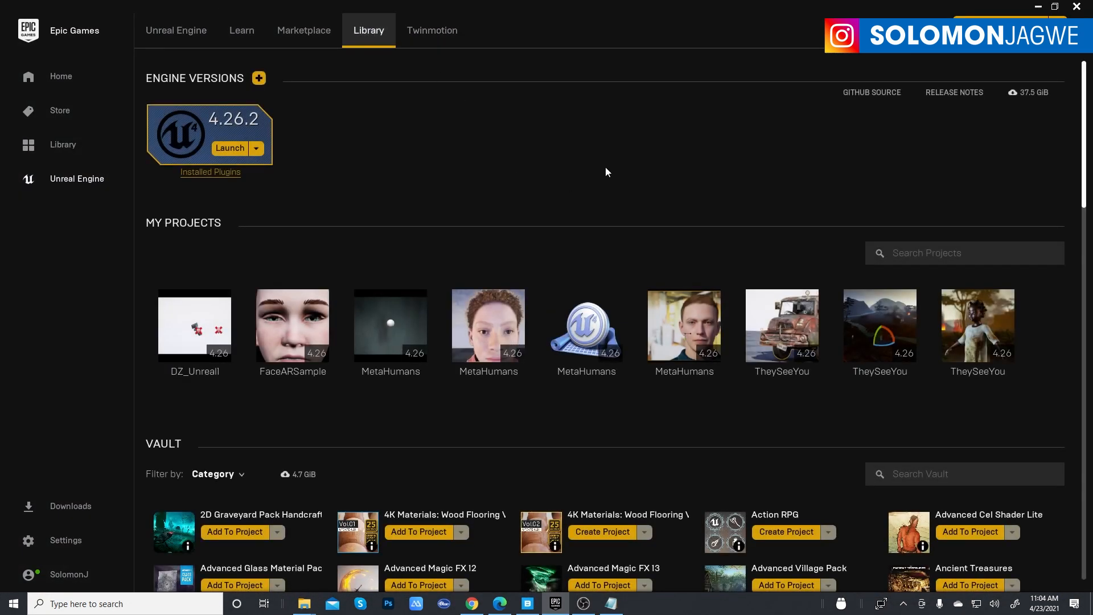
pyautogui.click(588, 338)
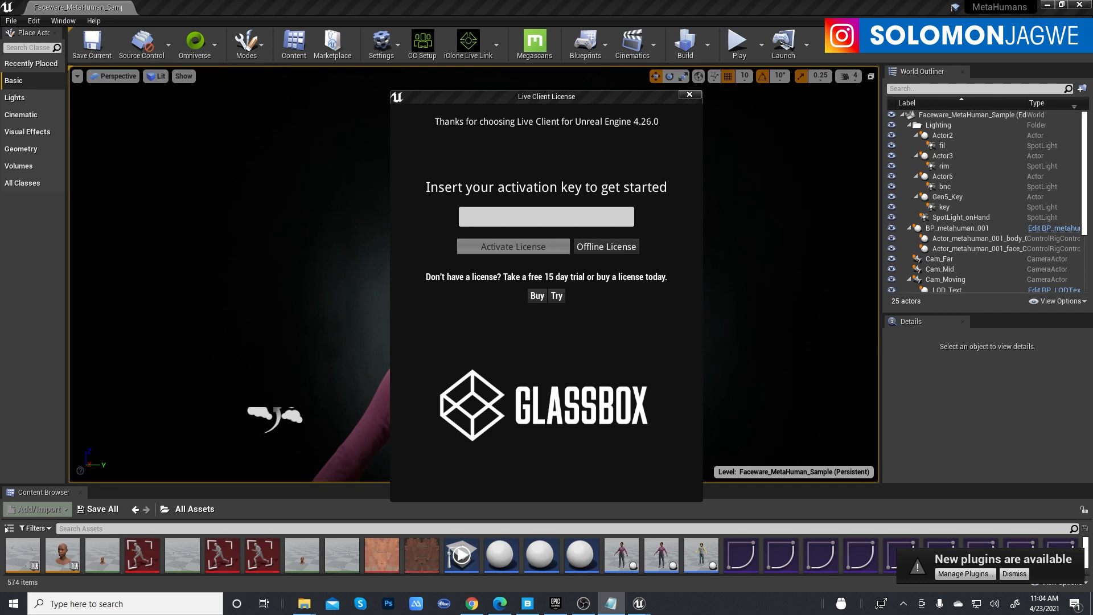
# Paste the activation key into the Live Client License window, activate the license and start using Live Client for Unreal.
pyautogui.click(542, 217)
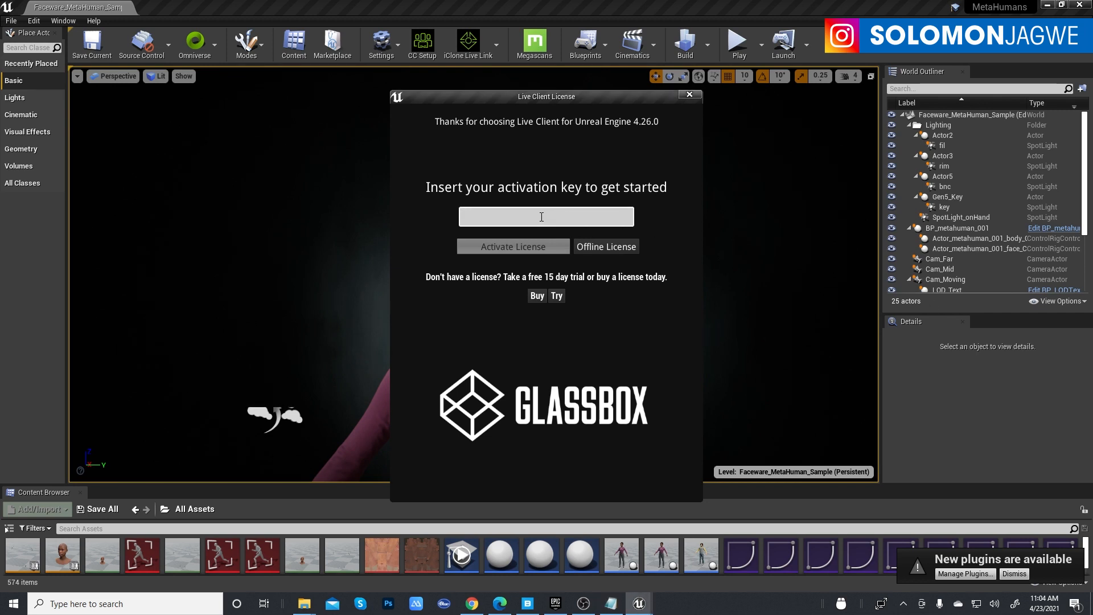
pyautogui.rightClick(555, 218)
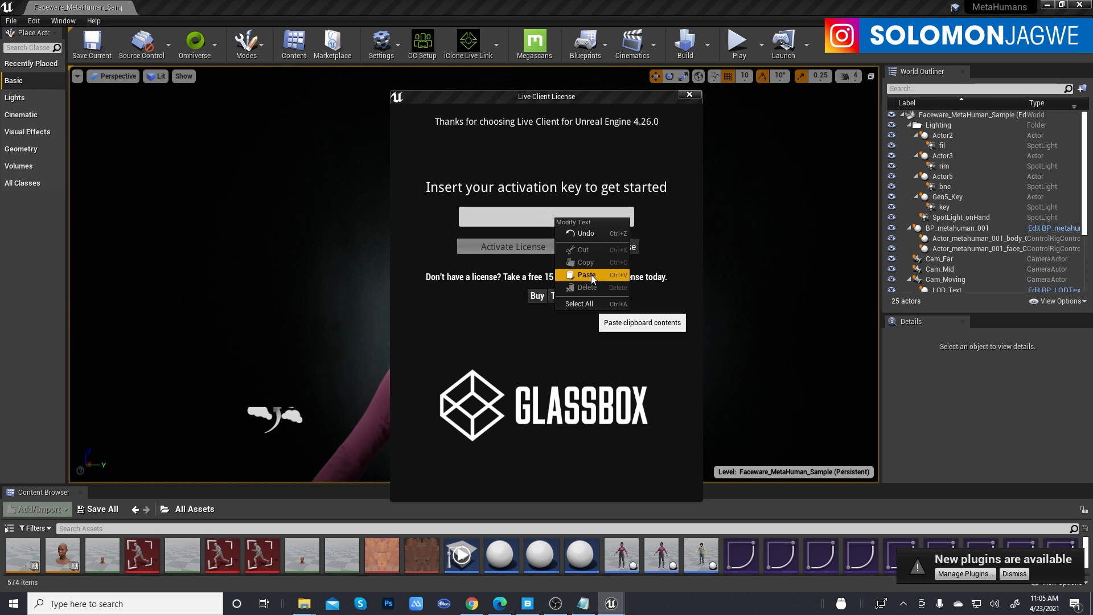
pyautogui.click(591, 274)
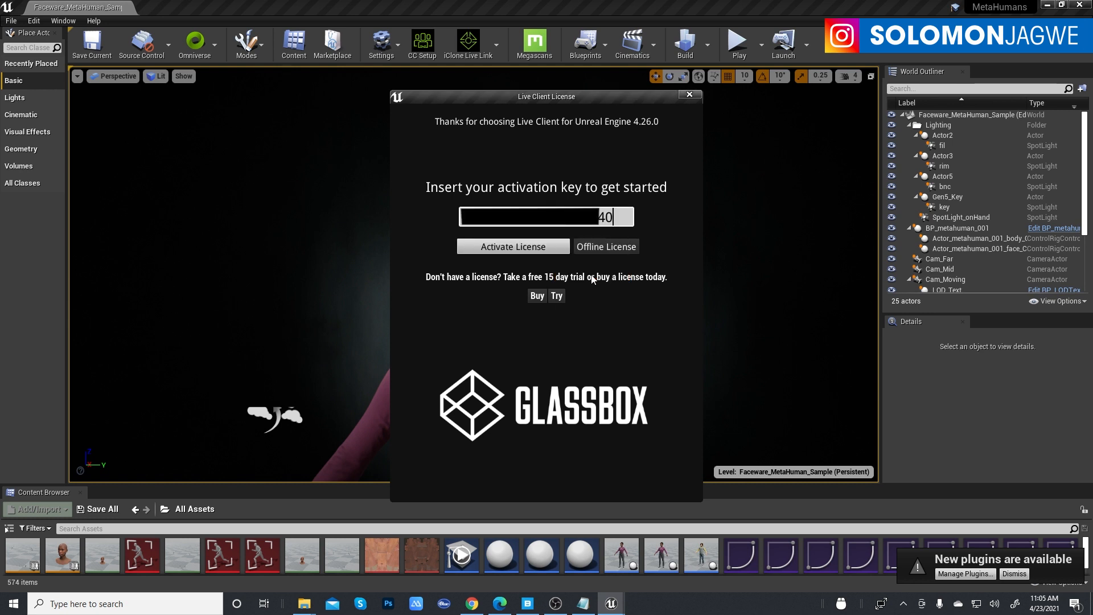
pyautogui.click(517, 248)
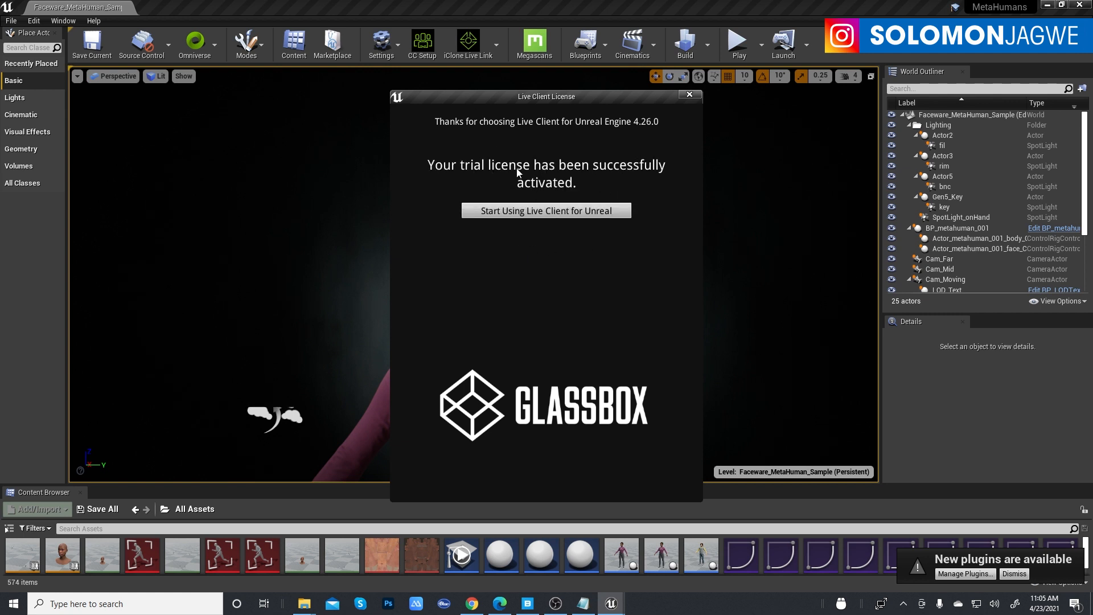
pyautogui.click(540, 213)
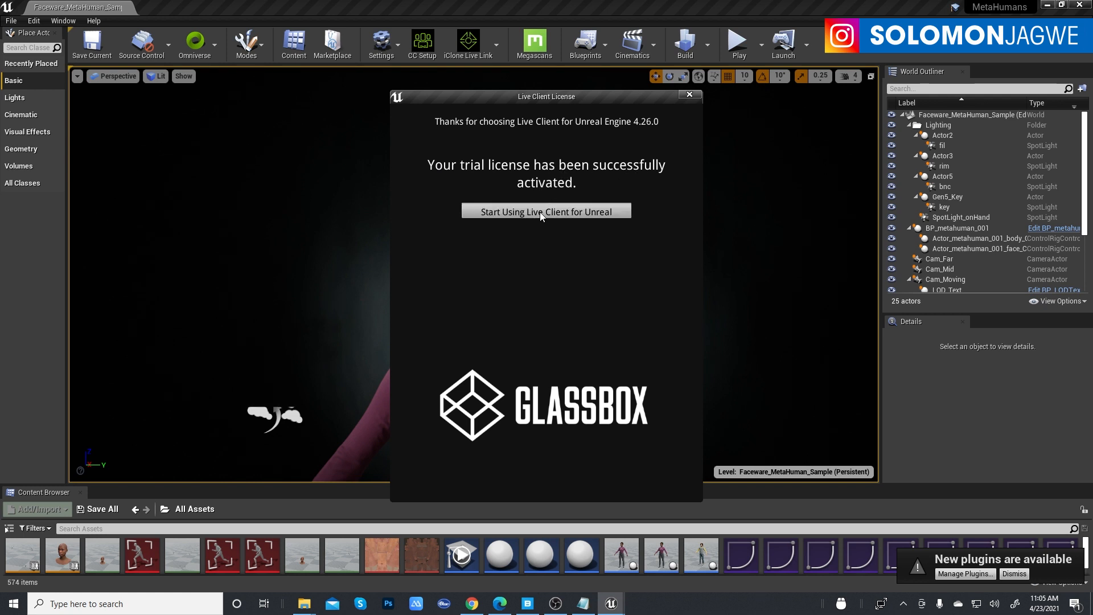
# Open the plugin manager from the new-plugins notification and review the Installed plugins.
pyautogui.click(957, 574)
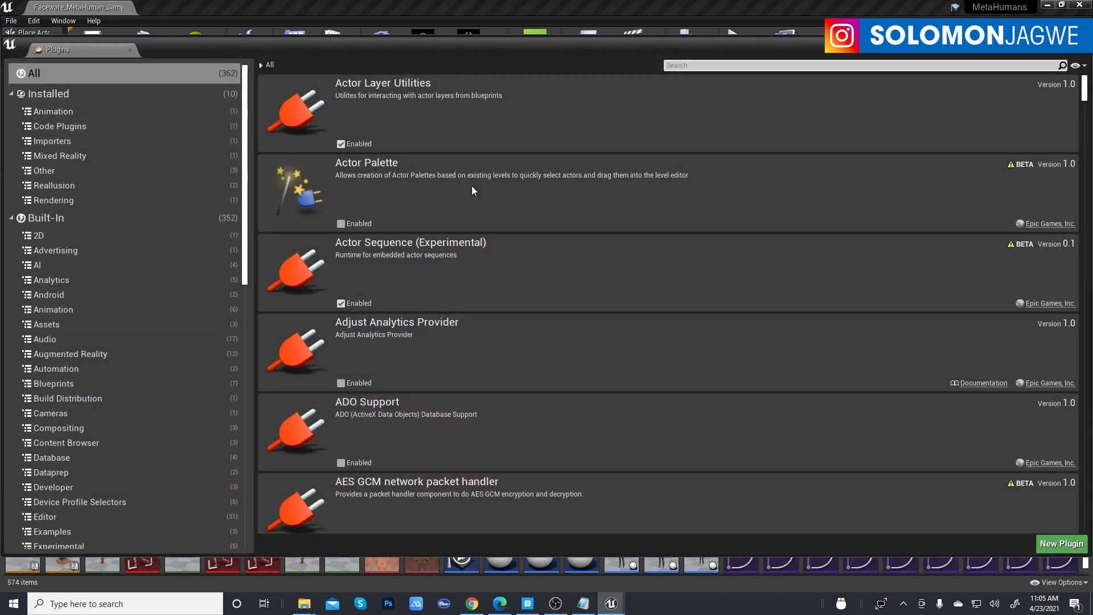
pyautogui.click(46, 94)
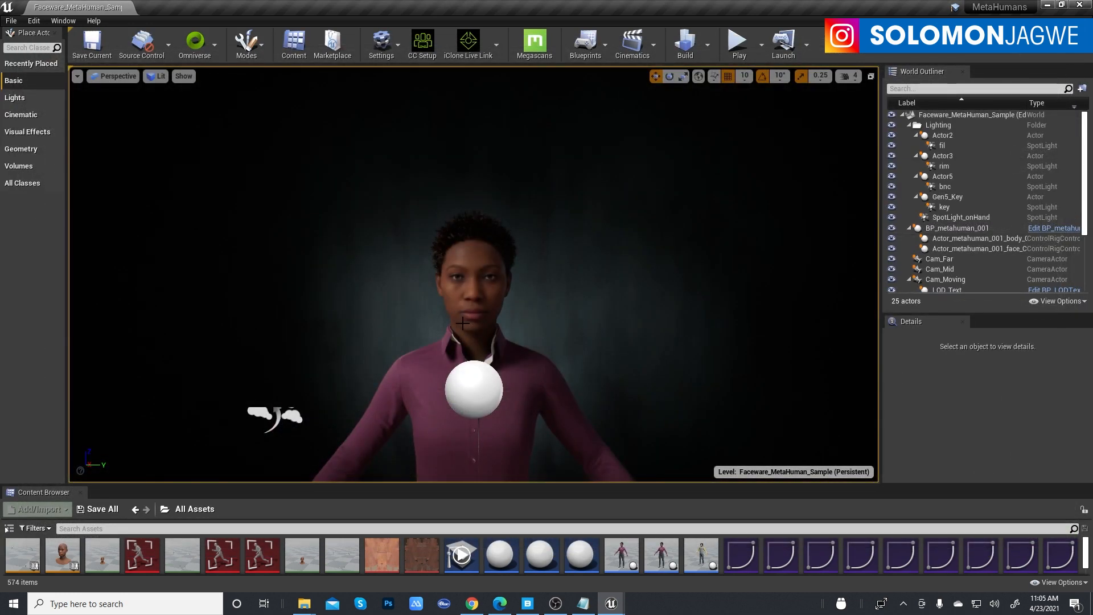
# Switch the viewport to the Cam_Near camera and start simulating the level.
pyautogui.click(116, 78)
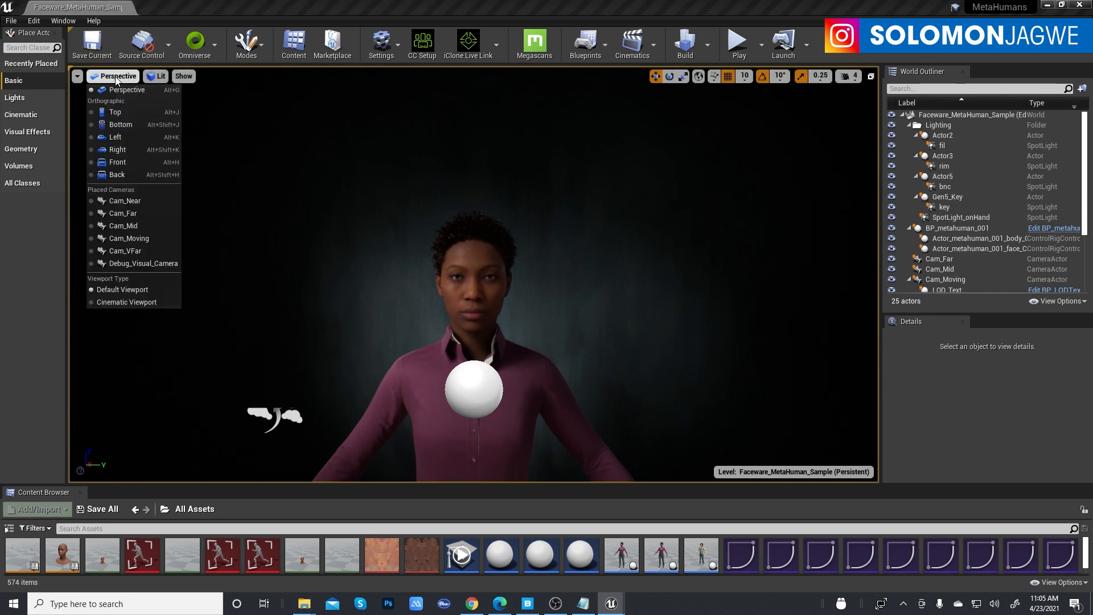
pyautogui.click(130, 202)
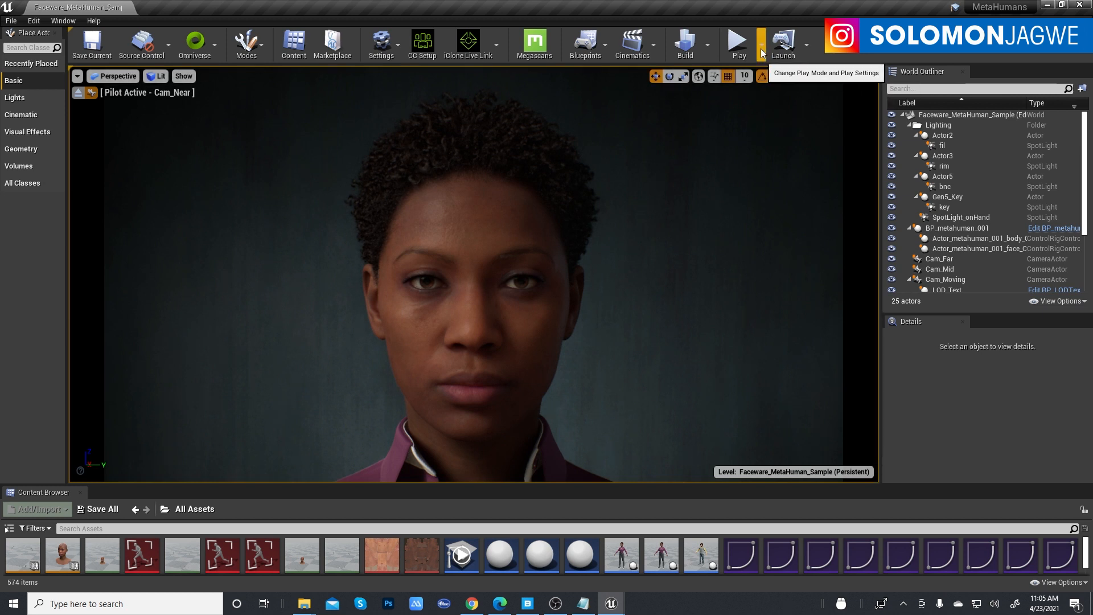
pyautogui.click(758, 50)
pyautogui.click(795, 139)
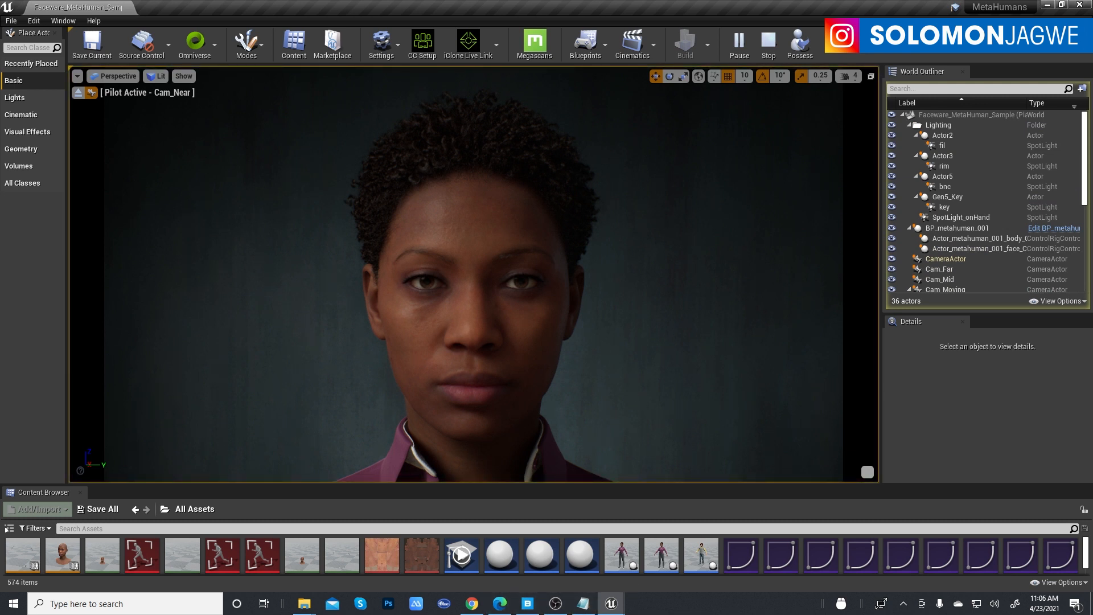
# Switch to Faceware Studio.
pyautogui.hotkey('alt', 'Tab')
pyautogui.hotkey('alt', 'Tab')
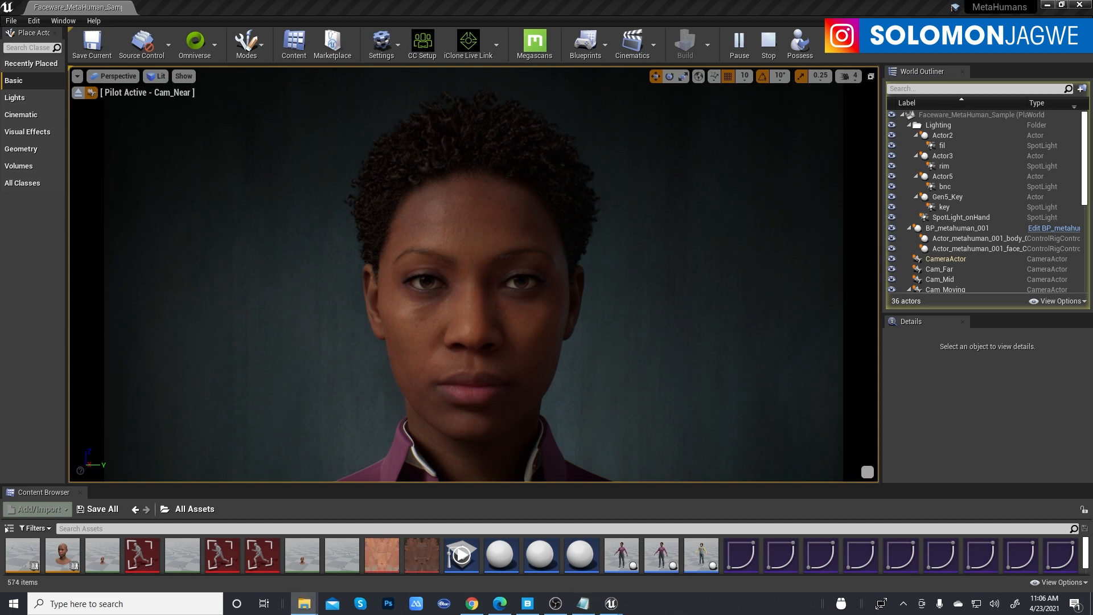
pyautogui.hotkey('alt', 'Tab')
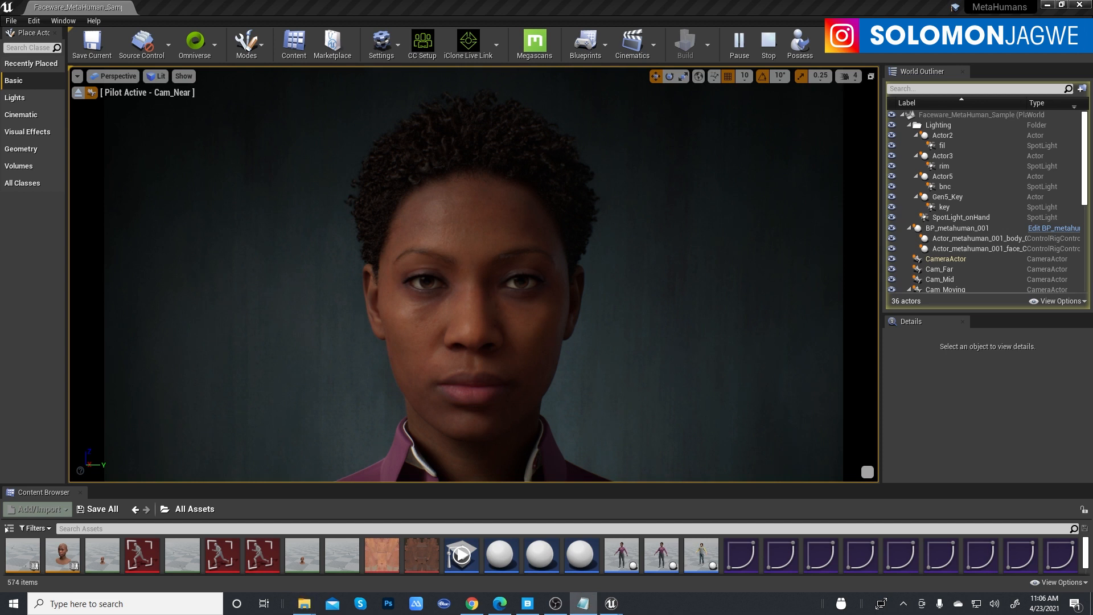
pyautogui.hotkey('alt', 'Tab')
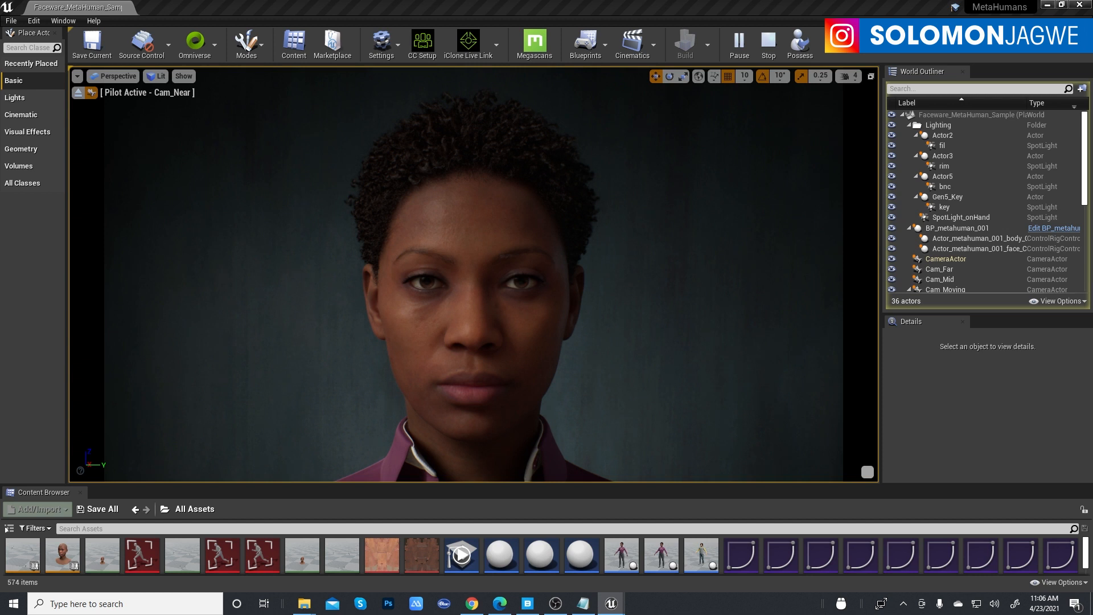
pyautogui.hotkey('alt', 'Tab')
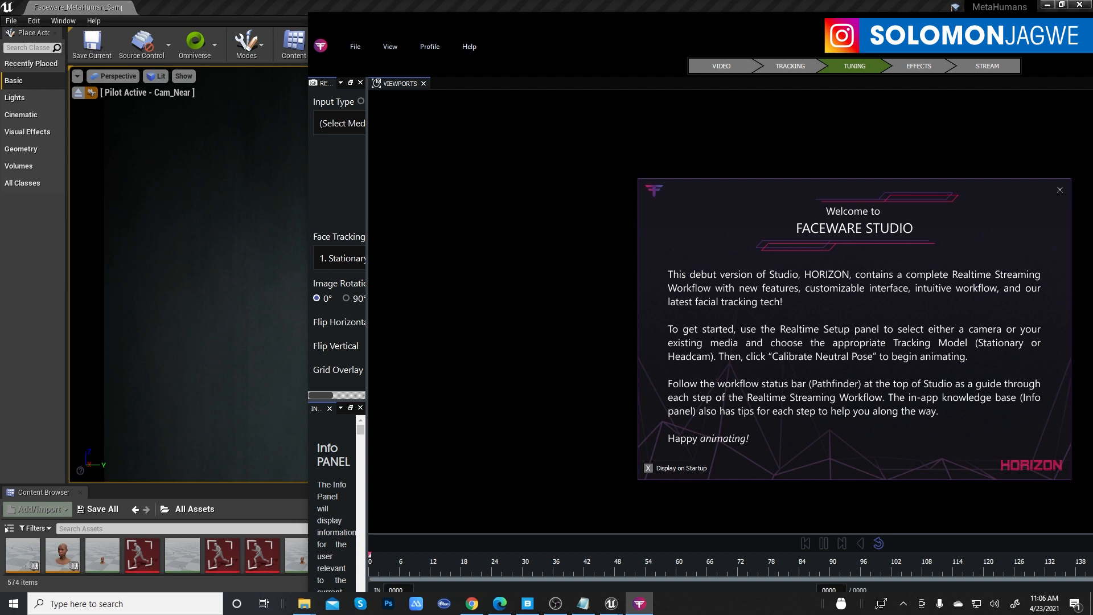
pyautogui.click(639, 605)
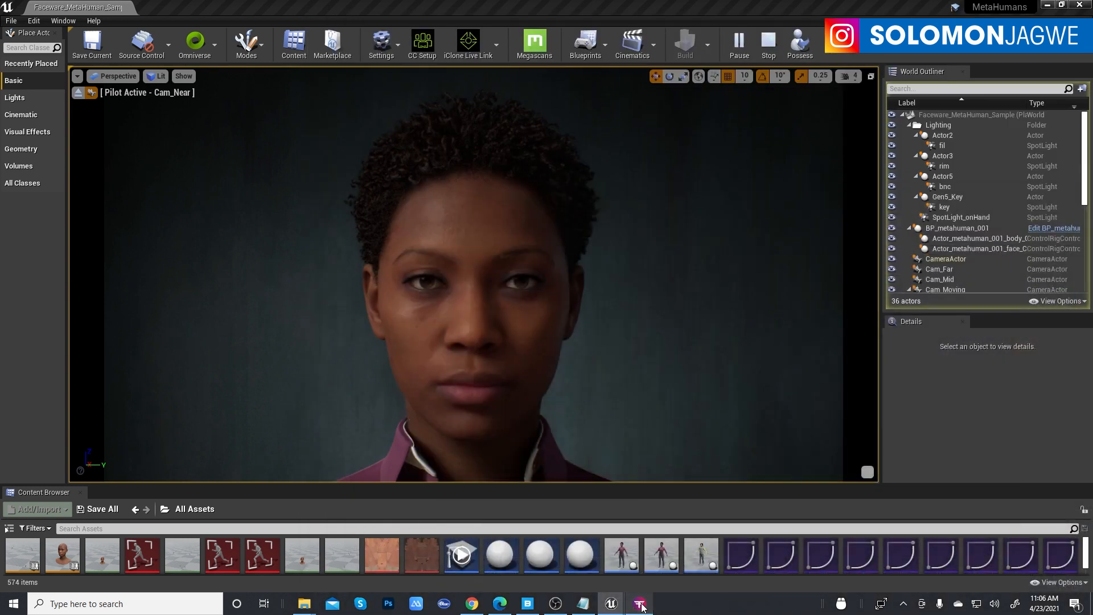
pyautogui.click(640, 605)
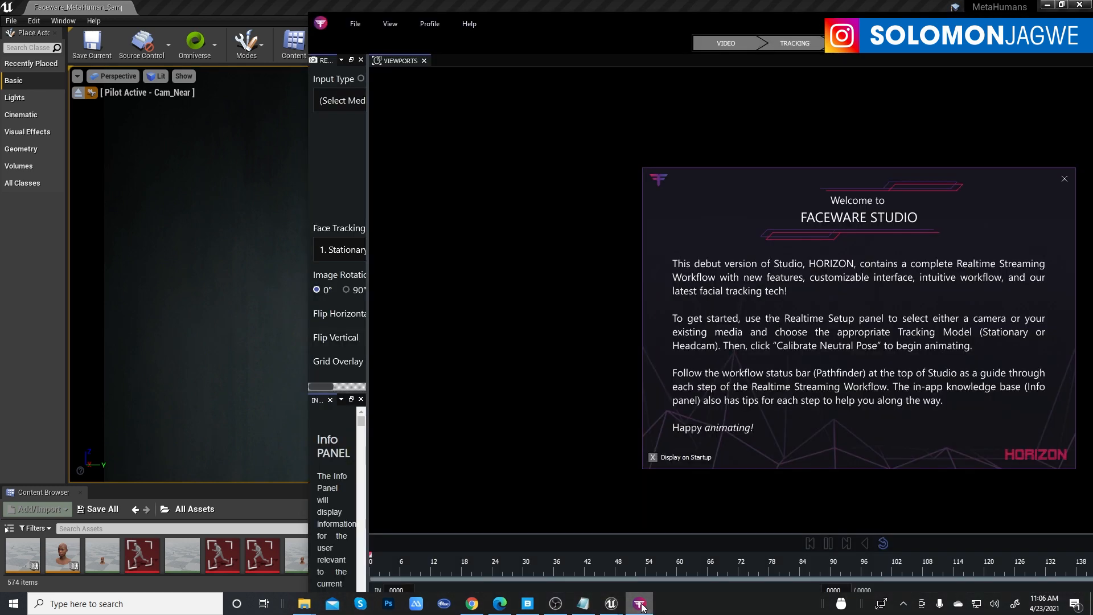
# Close the welcome screen, then move the Faceware Studio window into view and widen the Realtime Setup panel.
pyautogui.click(1064, 180)
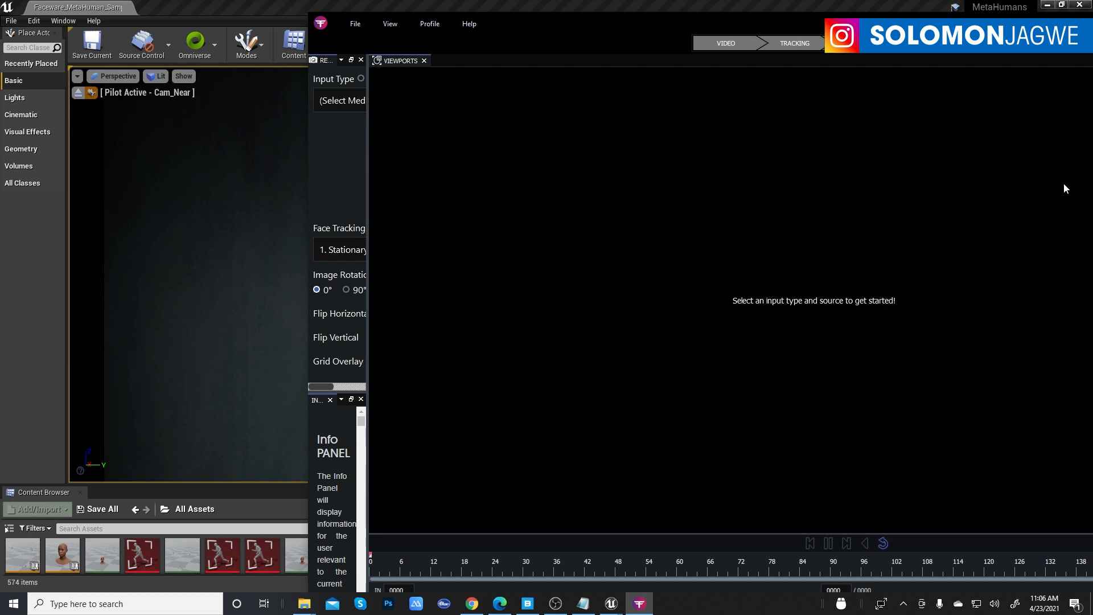
pyautogui.moveTo(1000, 23); pyautogui.dragTo(684, 17)
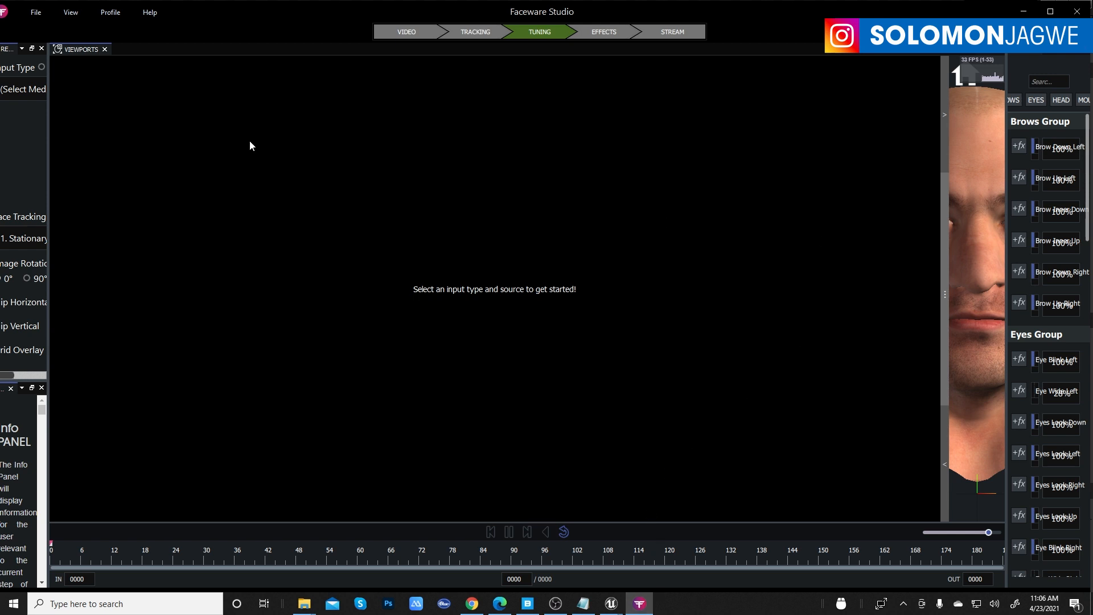
pyautogui.moveTo(47, 135); pyautogui.dragTo(193, 151)
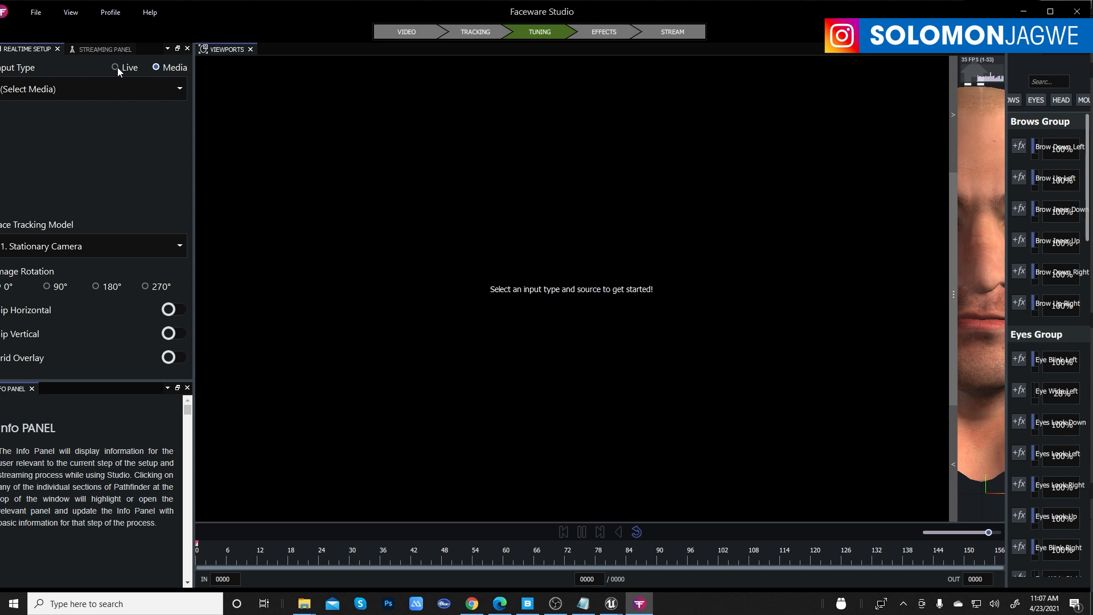
# Start loading a video as media and go to the Faceware Footage folder using its path copied from File Explorer.
pyautogui.click(86, 91)
pyautogui.click(15, 119)
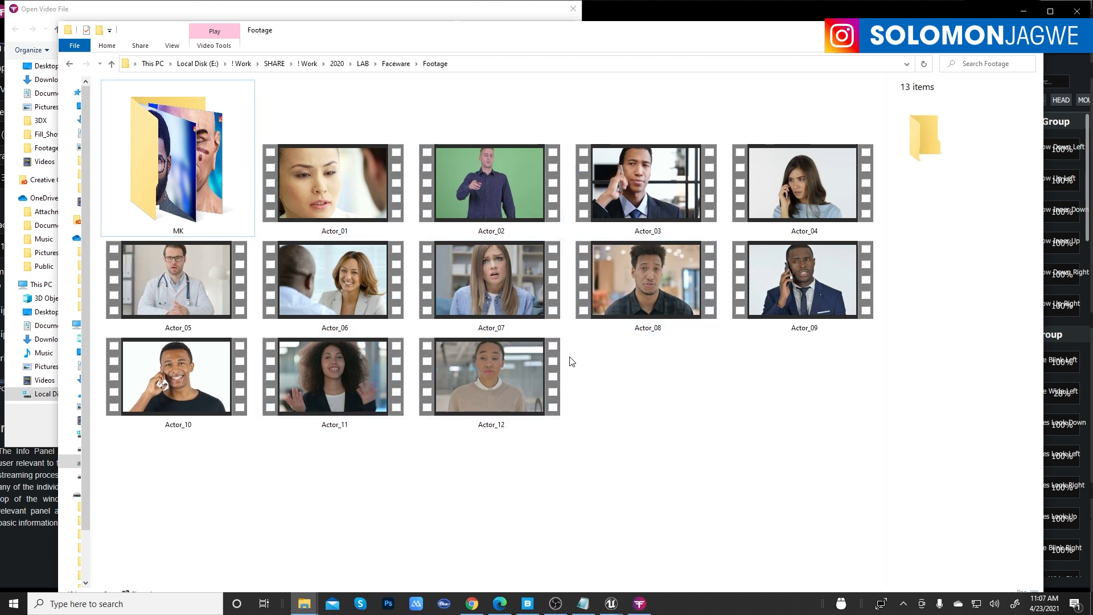
pyautogui.click(466, 64)
pyautogui.rightClick(281, 64)
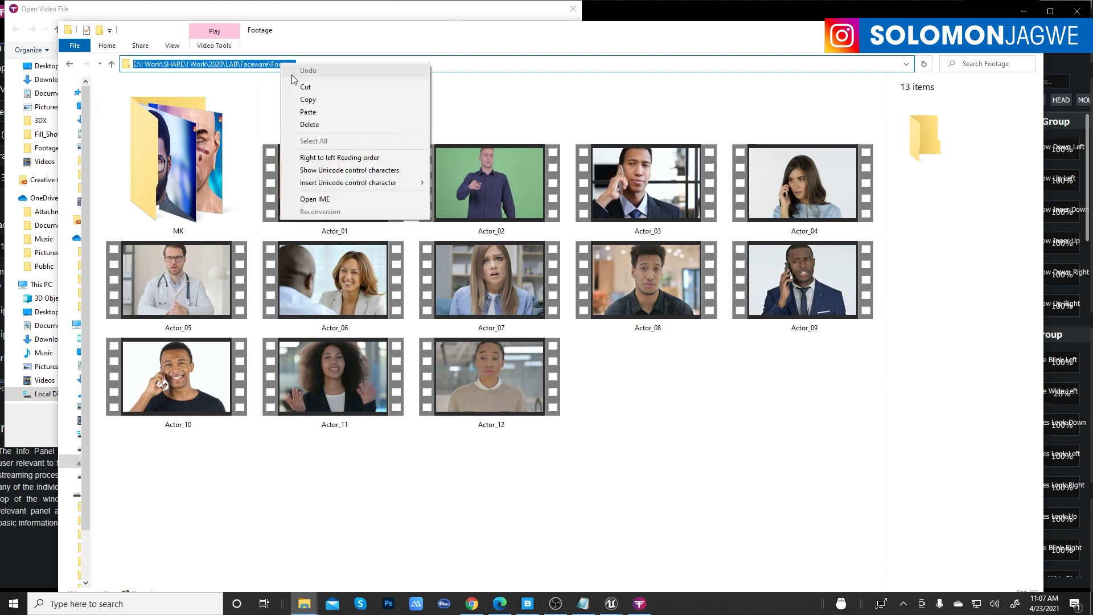
pyautogui.click(310, 99)
pyautogui.click(400, 13)
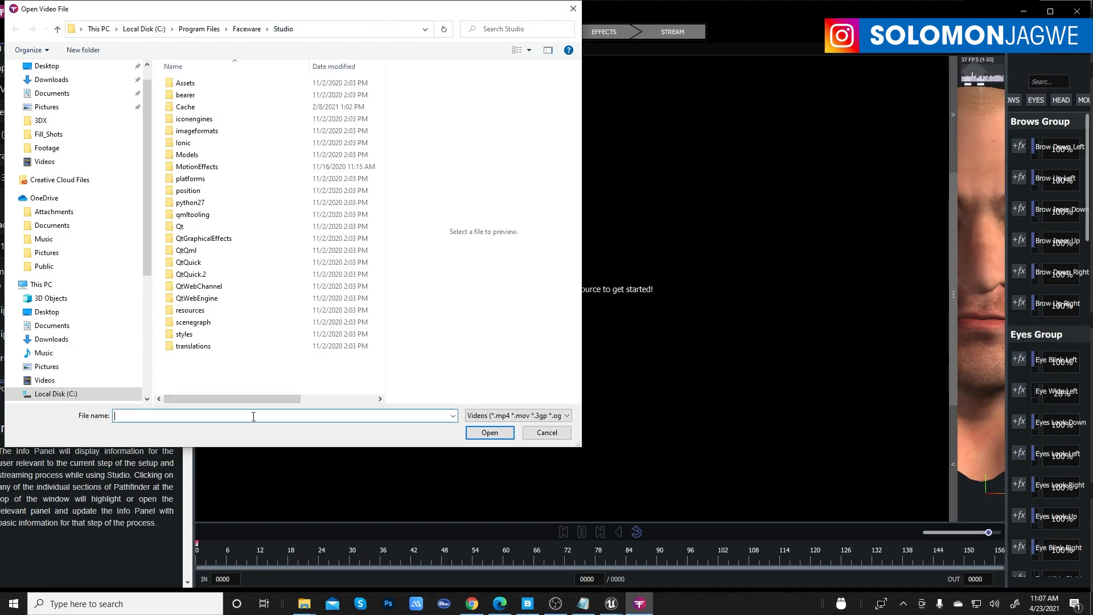
pyautogui.hotkey('ctrl', 'v')
pyautogui.press('Return')
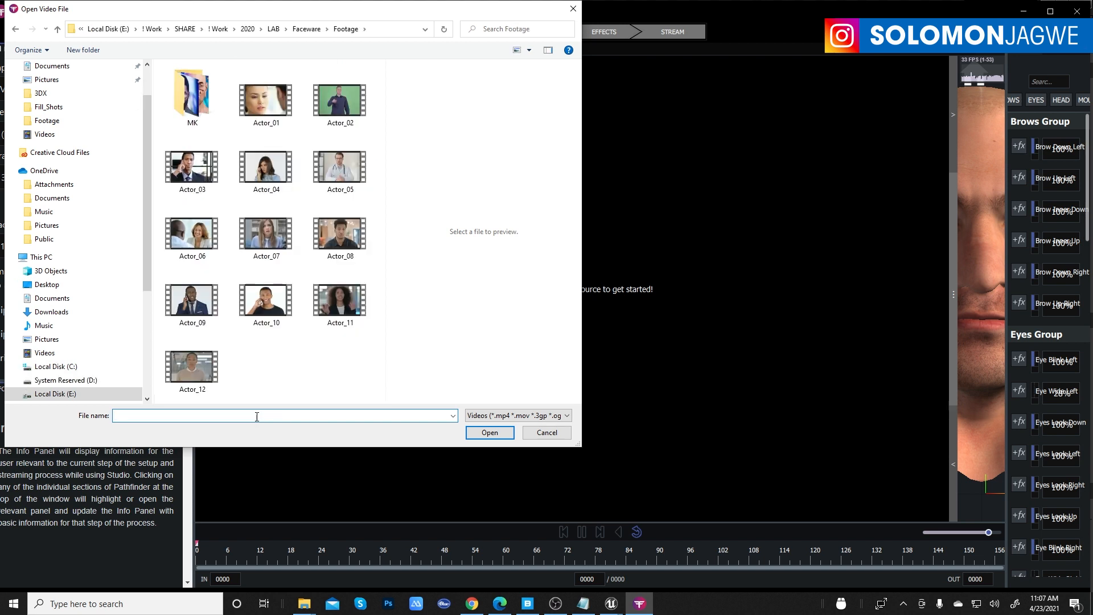
# Load the Actor_10 video, pause its playback and return it to frame 0.
pyautogui.click(269, 297)
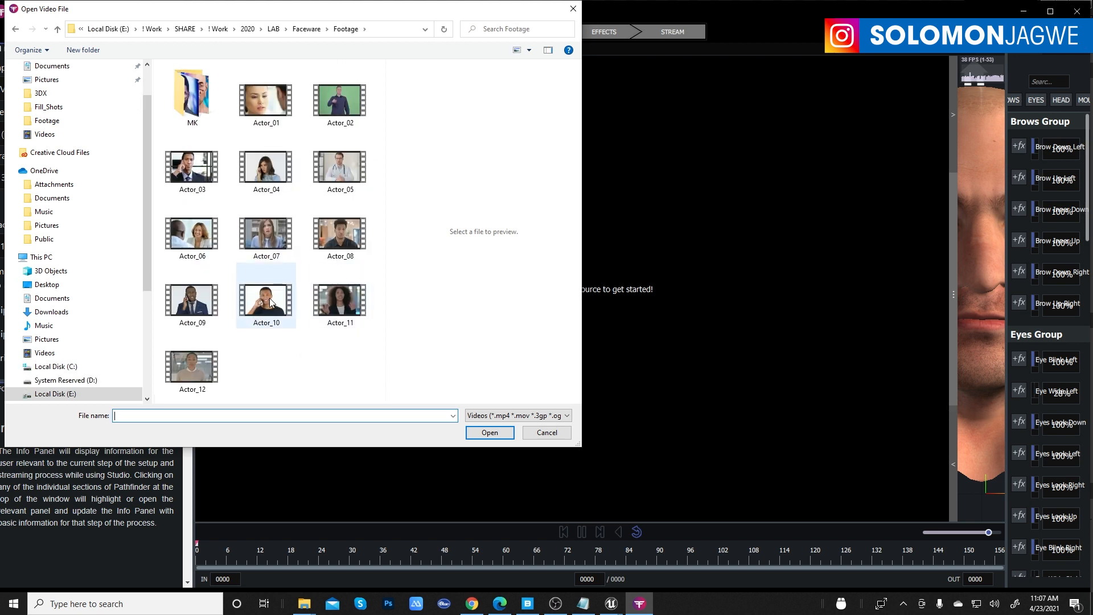
pyautogui.click(491, 433)
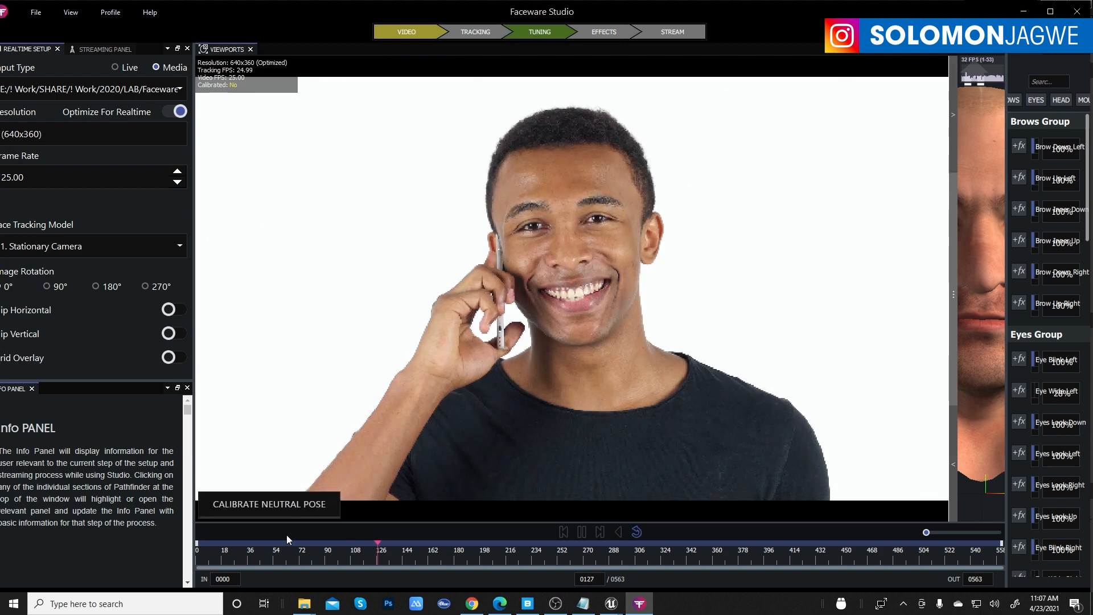
pyautogui.click(581, 532)
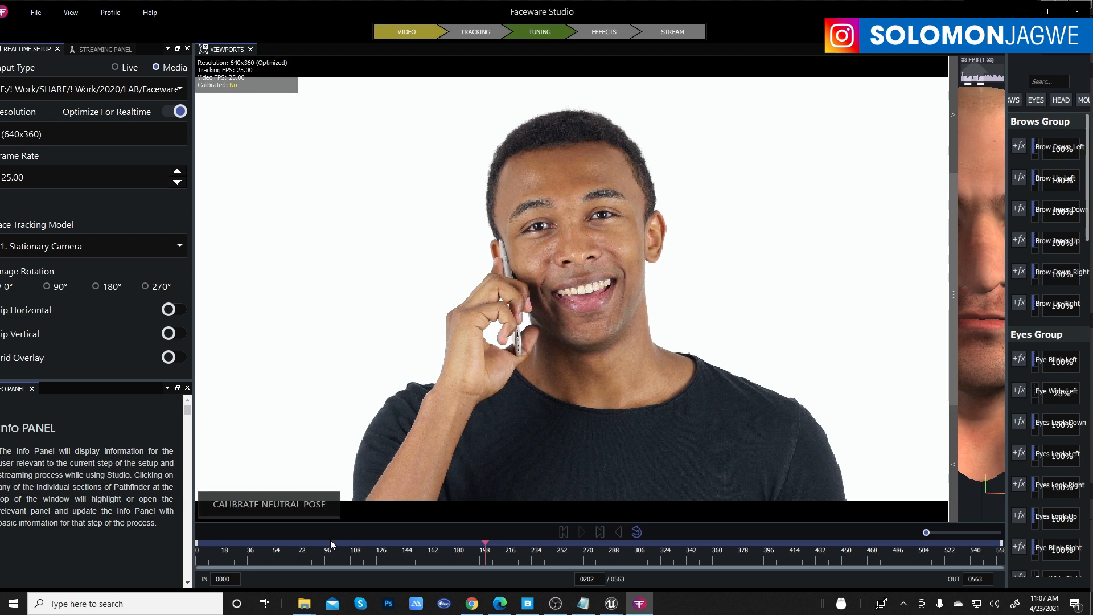
pyautogui.moveTo(308, 542); pyautogui.dragTo(197, 549)
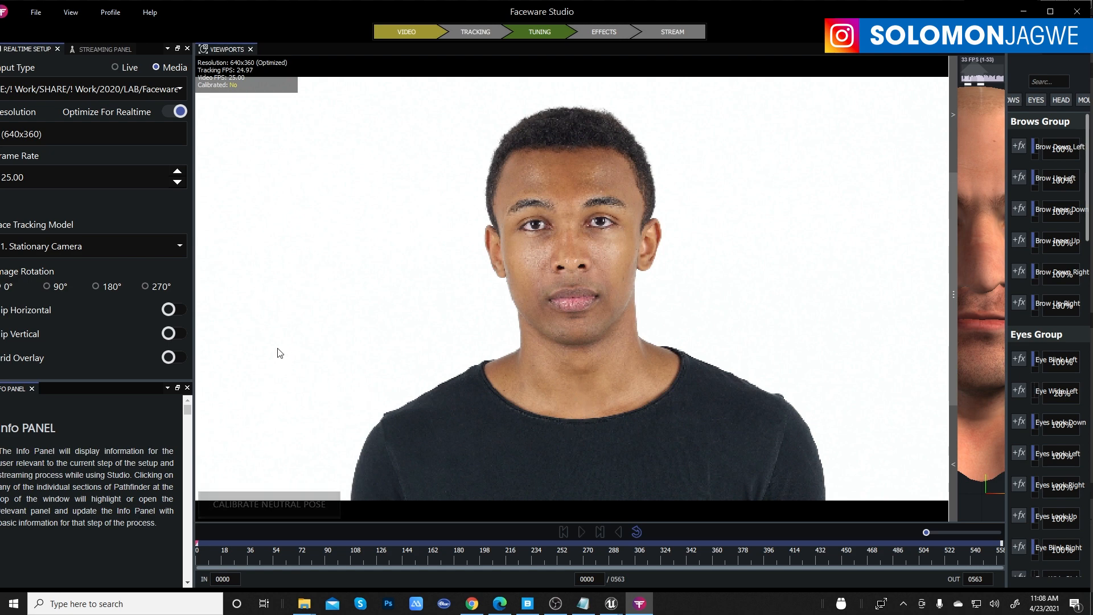
# Load the Actor_12 video from the Footage folder as the input media.
pyautogui.click(140, 90)
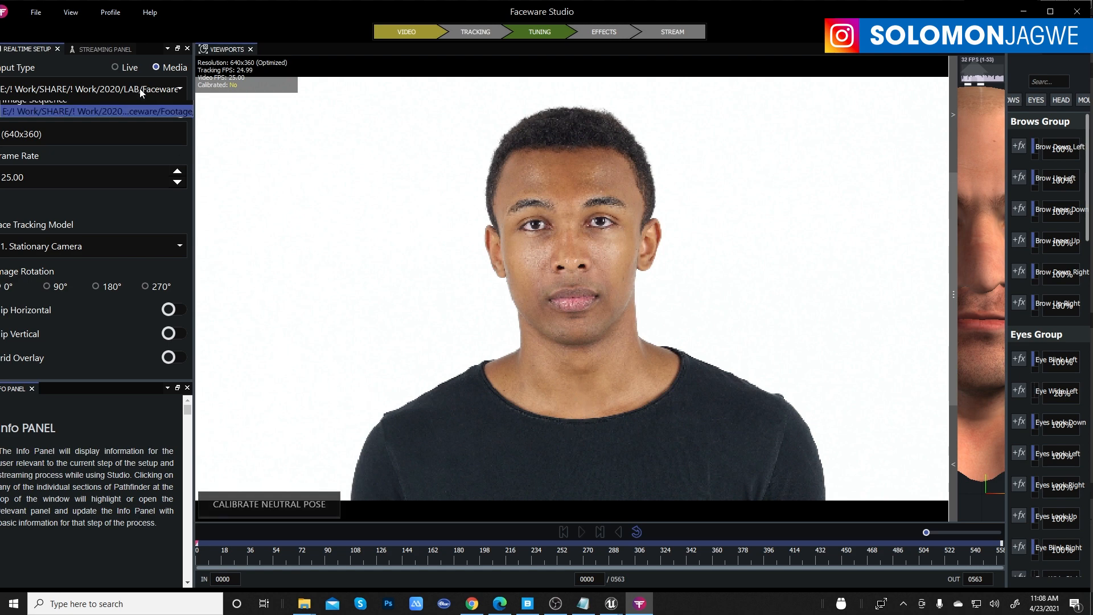
pyautogui.click(27, 120)
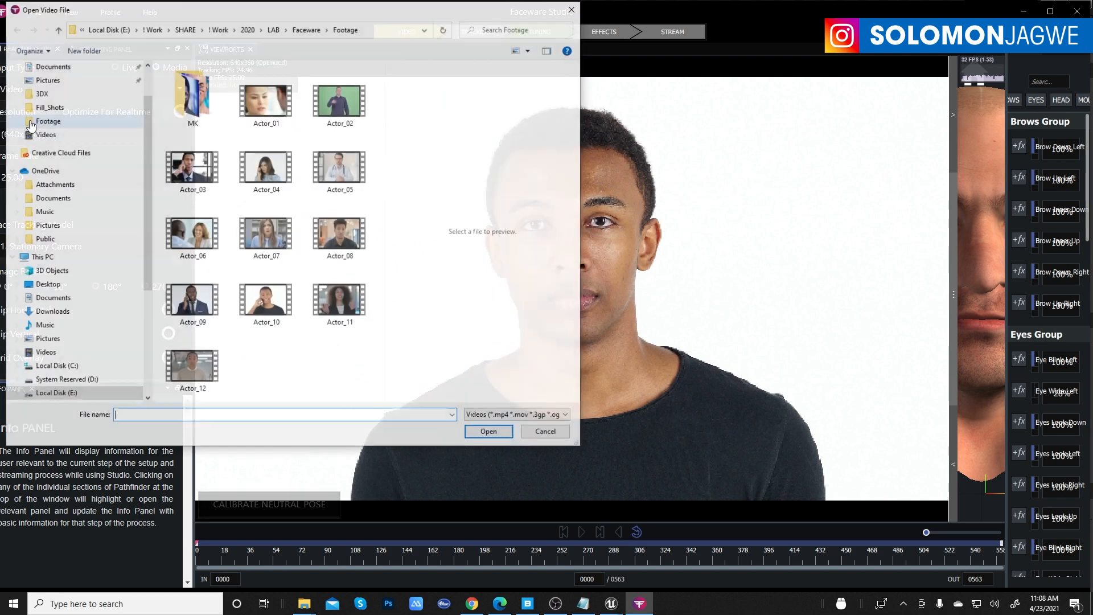
pyautogui.click(195, 369)
pyautogui.click(494, 432)
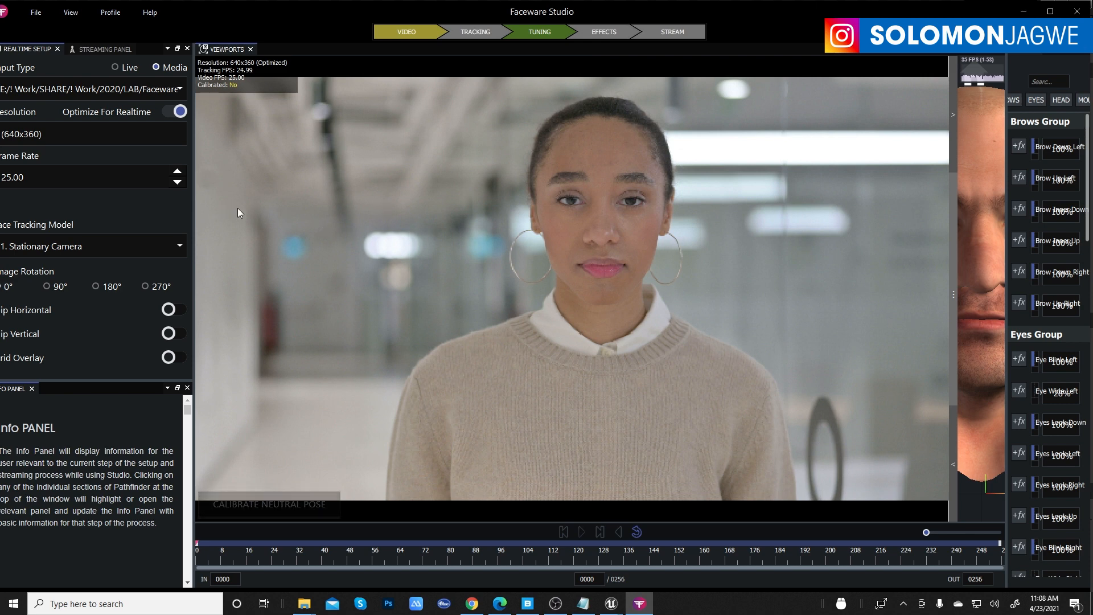
# Widen the Realtime Setup panel further, then scrub through the Actor_12 clip and return to frame 0.
pyautogui.moveTo(194, 236); pyautogui.dragTo(271, 237)
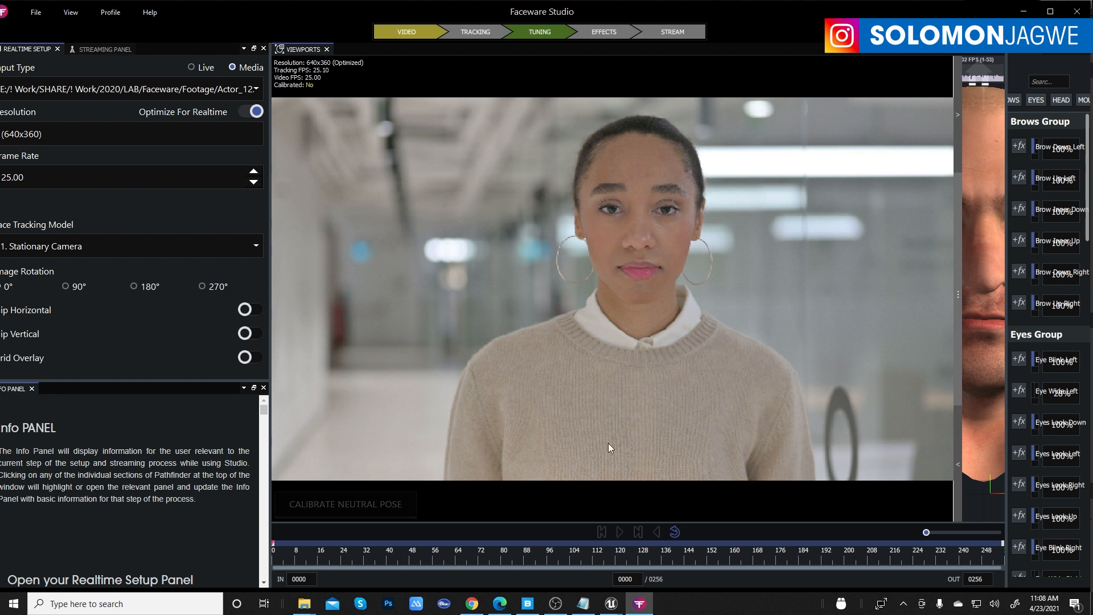
pyautogui.click(372, 542)
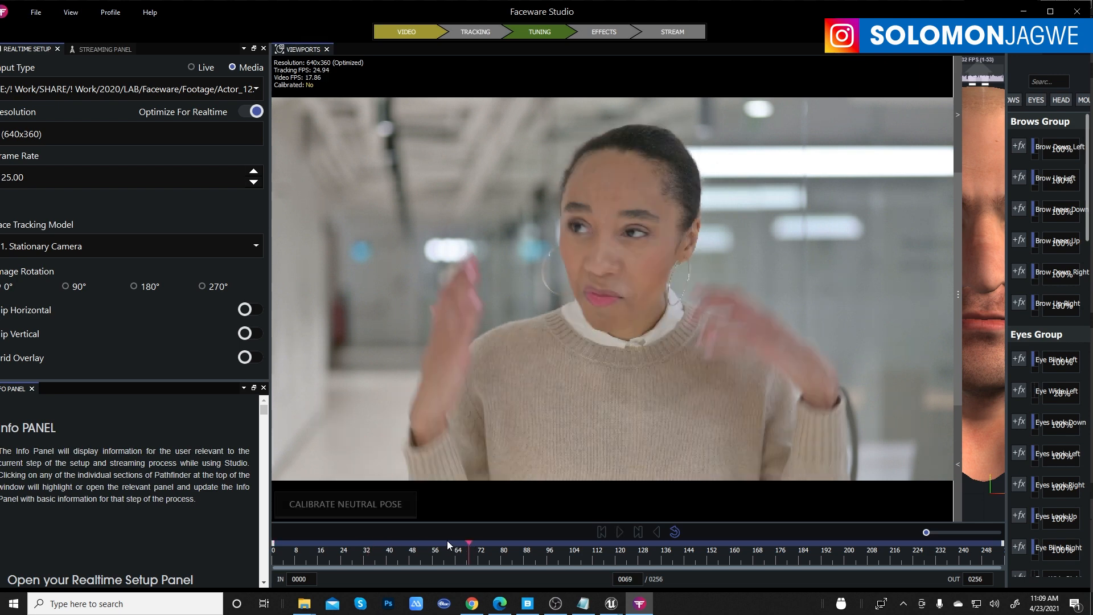
pyautogui.moveTo(302, 542); pyautogui.dragTo(268, 545)
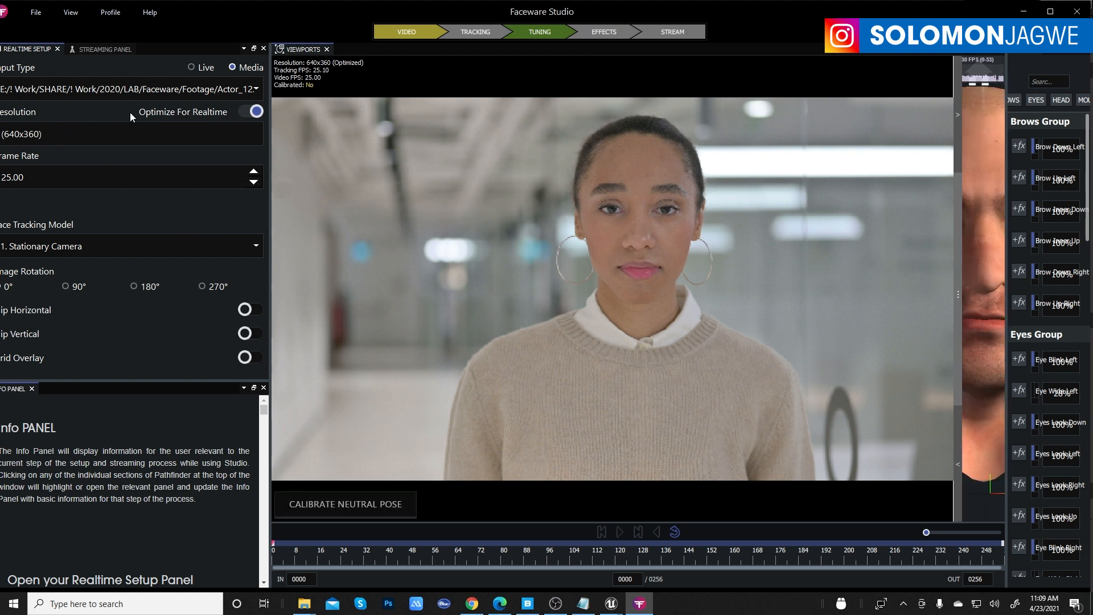
# Turn off Optimize For Realtime and calibrate the neutral pose on frame 0 of the Actor_12 clip.
pyautogui.click(254, 117)
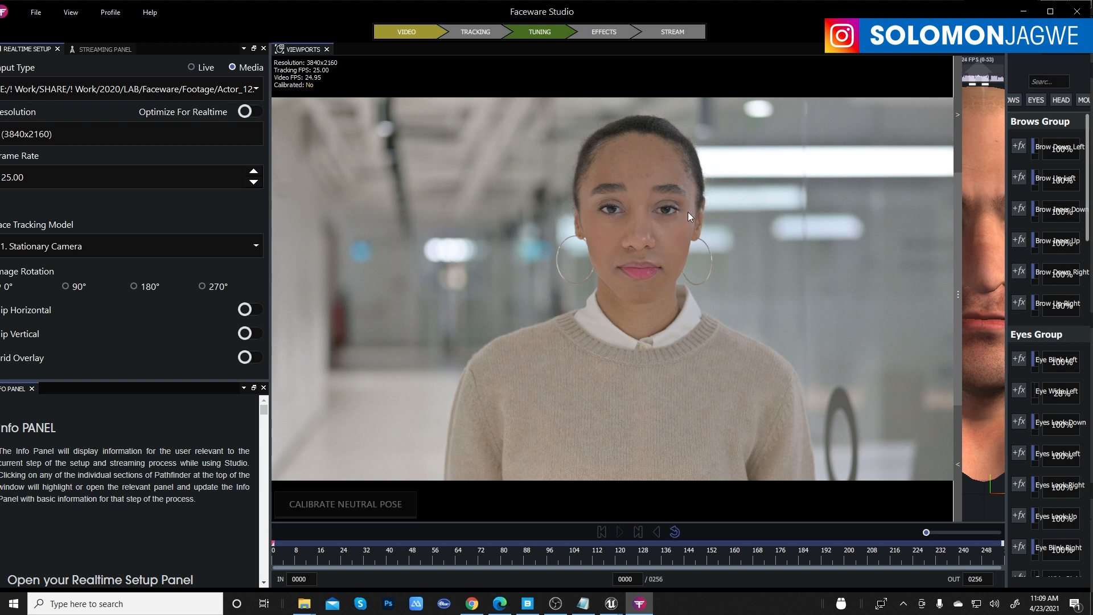
pyautogui.click(350, 509)
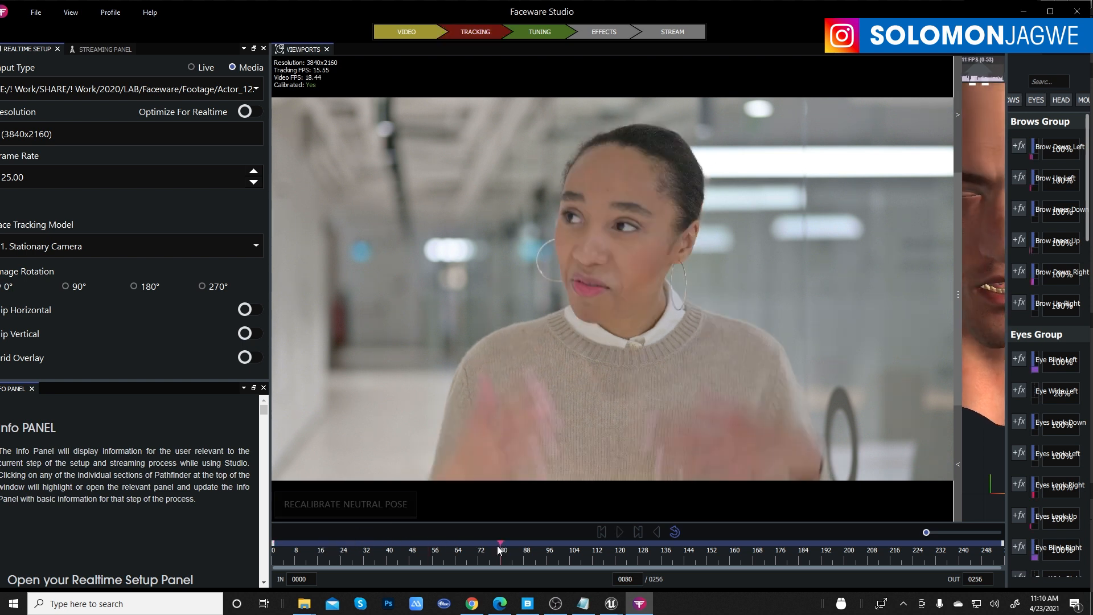
# Recalibrate the neutral pose at frame 80 of the Actor_12 clip.
pyautogui.click(374, 511)
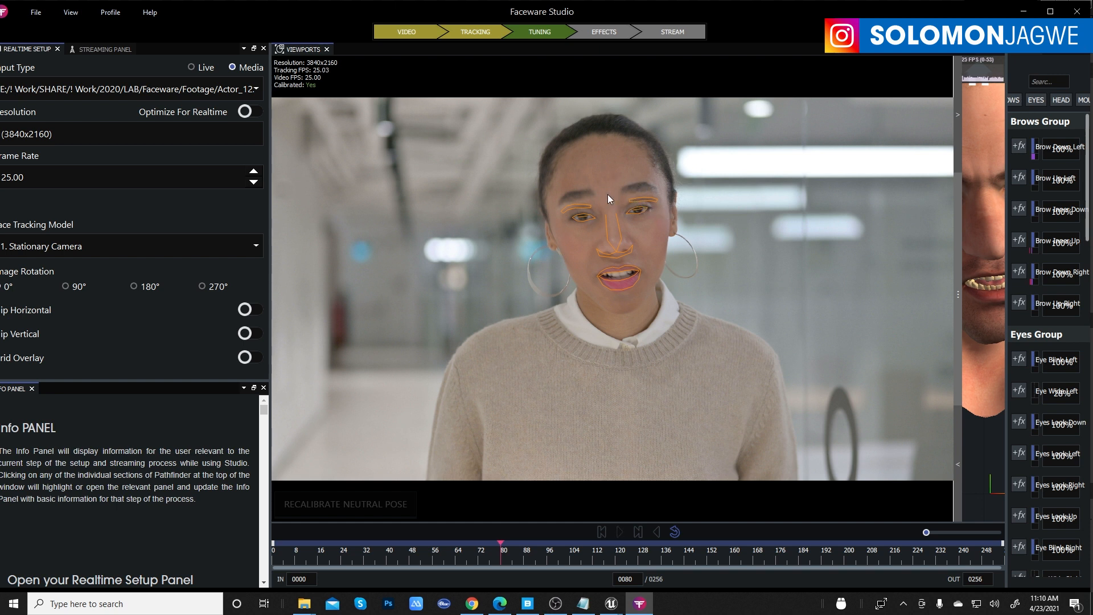
# Load the Actor_11 video from the Footage folder as the input media and calibrate its neutral pose.
pyautogui.click(188, 94)
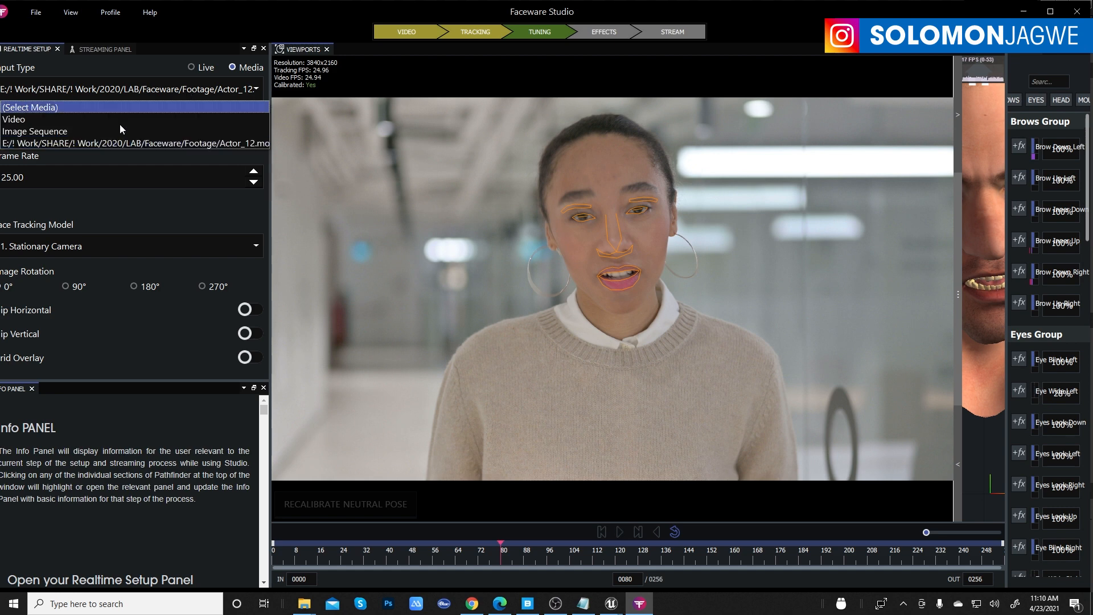
pyautogui.click(24, 122)
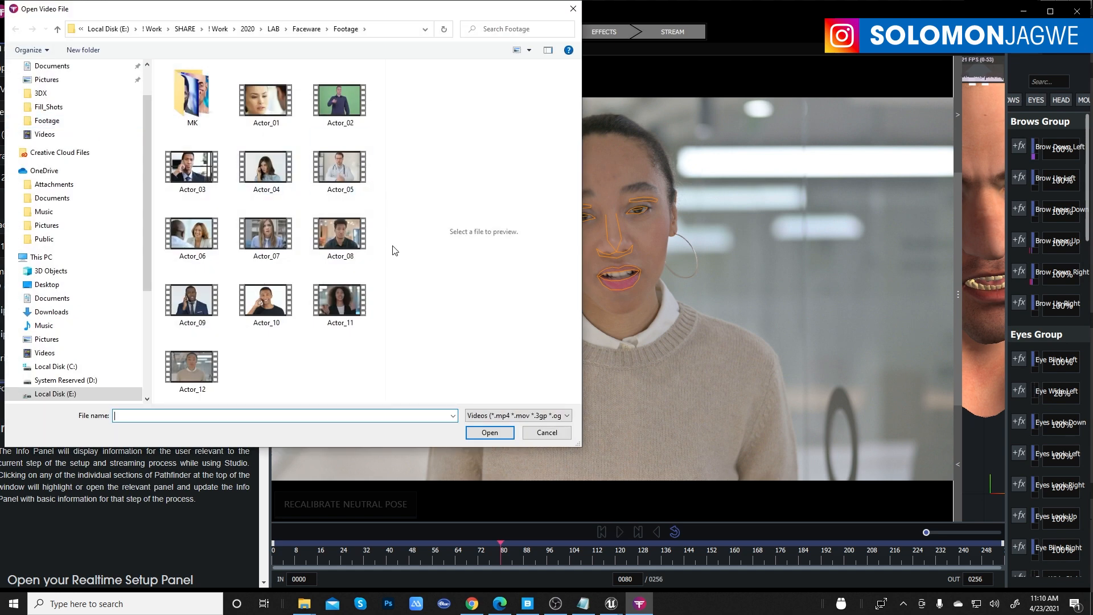
pyautogui.click(339, 298)
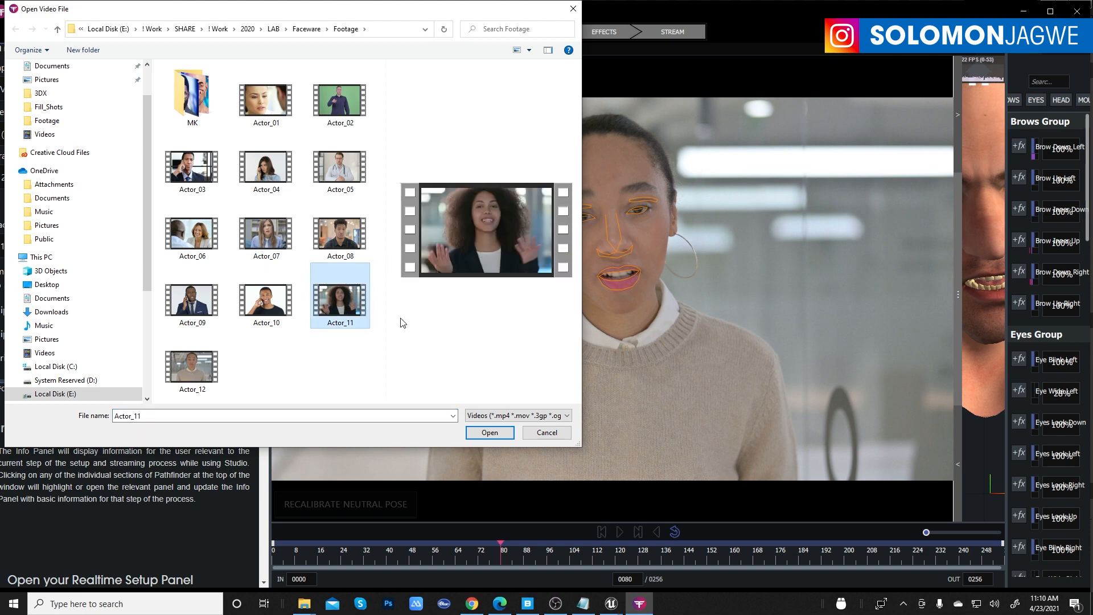
pyautogui.click(490, 433)
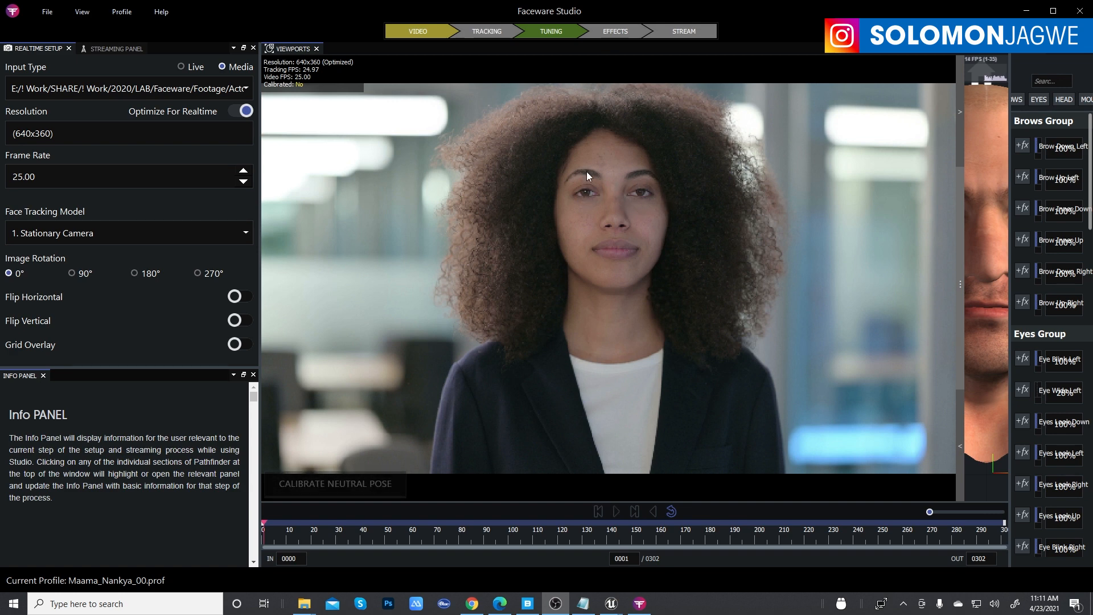
pyautogui.click(339, 486)
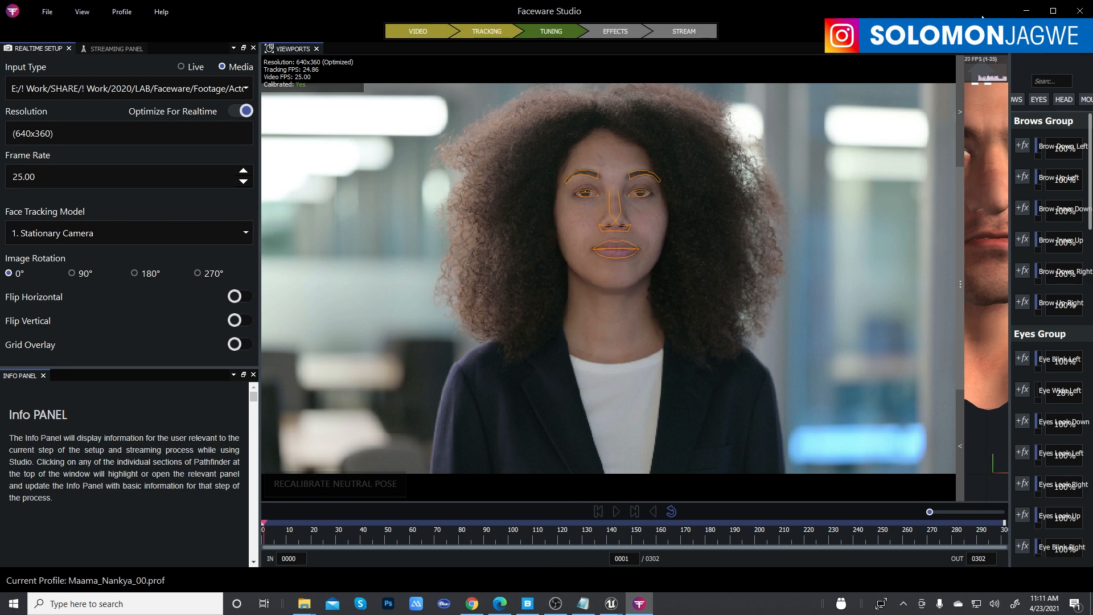
# Show the streaming settings and shrink the Faceware Studio window to expose the windows behind it.
pyautogui.moveTo(242, 13); pyautogui.dragTo(294, 22)
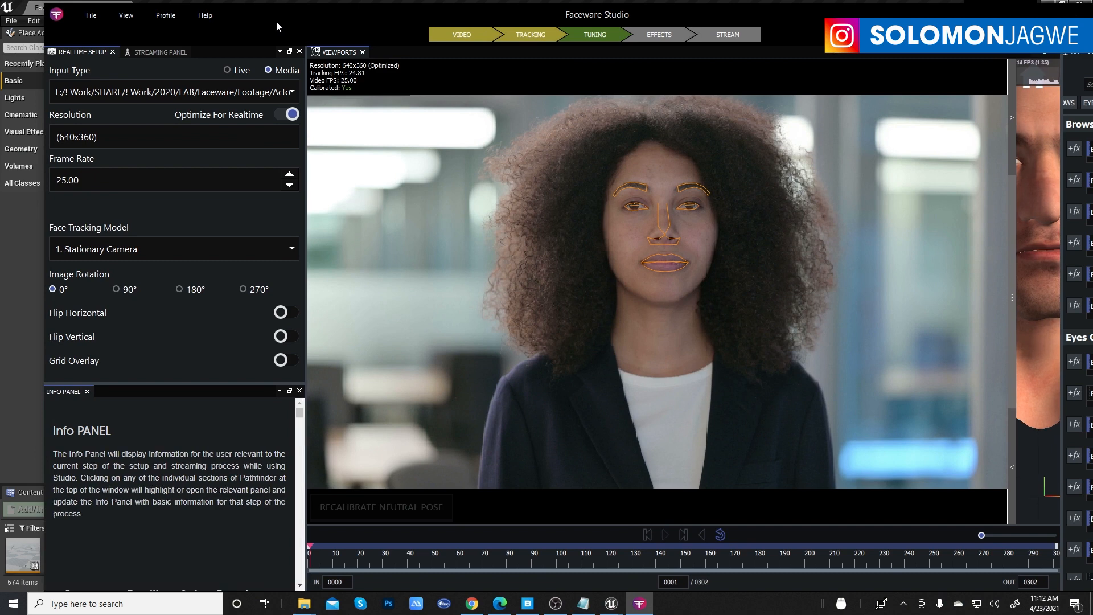
pyautogui.click(162, 54)
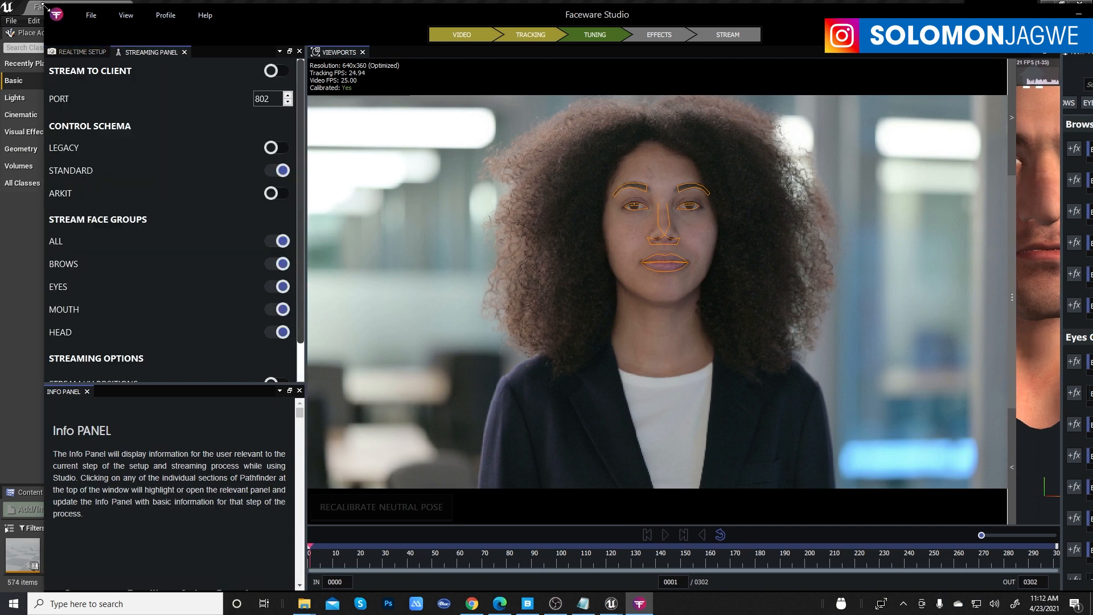
pyautogui.moveTo(228, 34); pyautogui.dragTo(573, 53)
pyautogui.moveTo(706, 60); pyautogui.dragTo(513, 42)
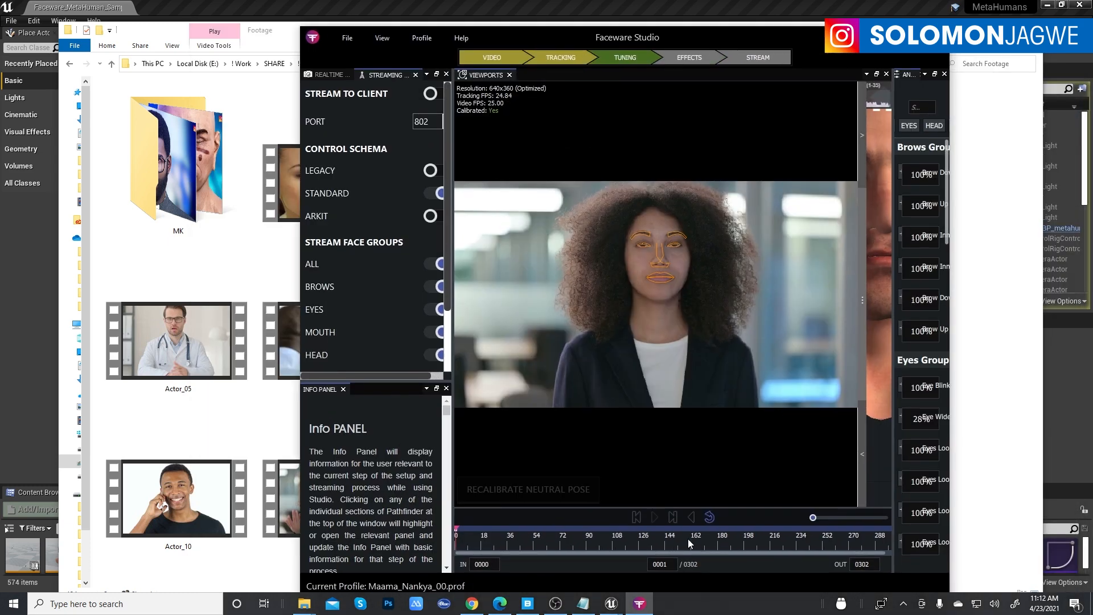
# Play the Actor_11 clip, then maximize the Faceware Studio window and enlarge the character preview and animation tuning areas.
pyautogui.click(654, 518)
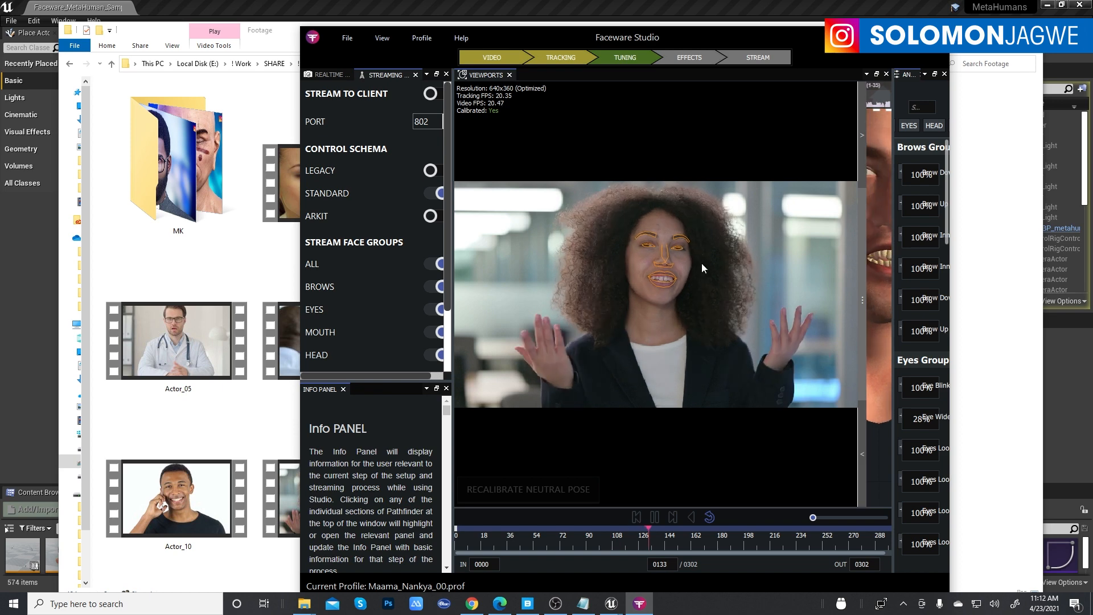
pyautogui.moveTo(248, 288); pyautogui.dragTo(106, 288)
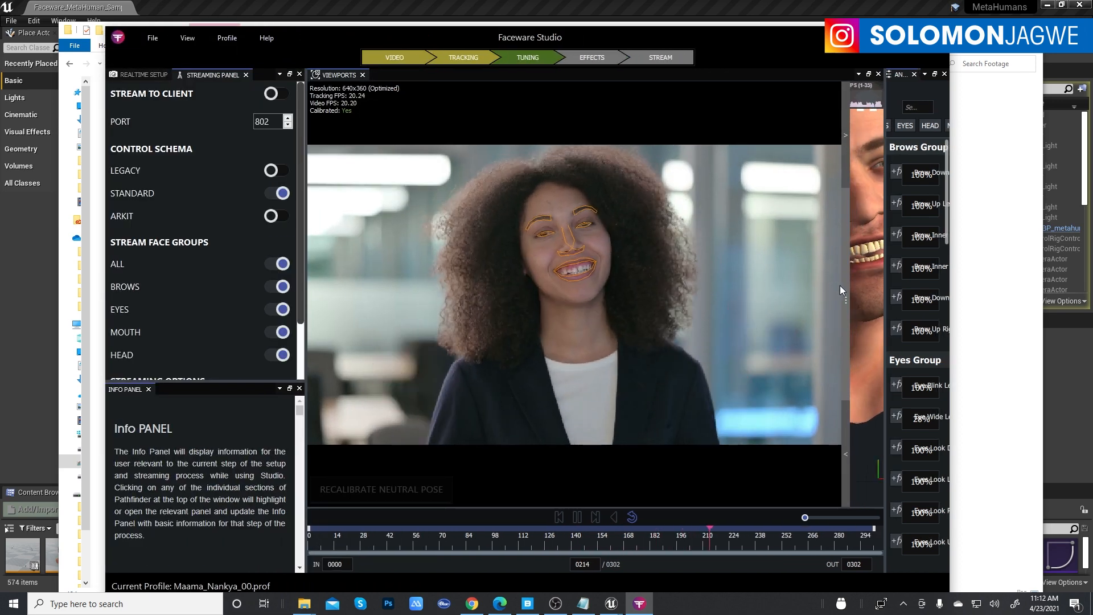
pyautogui.moveTo(846, 293); pyautogui.dragTo(702, 295)
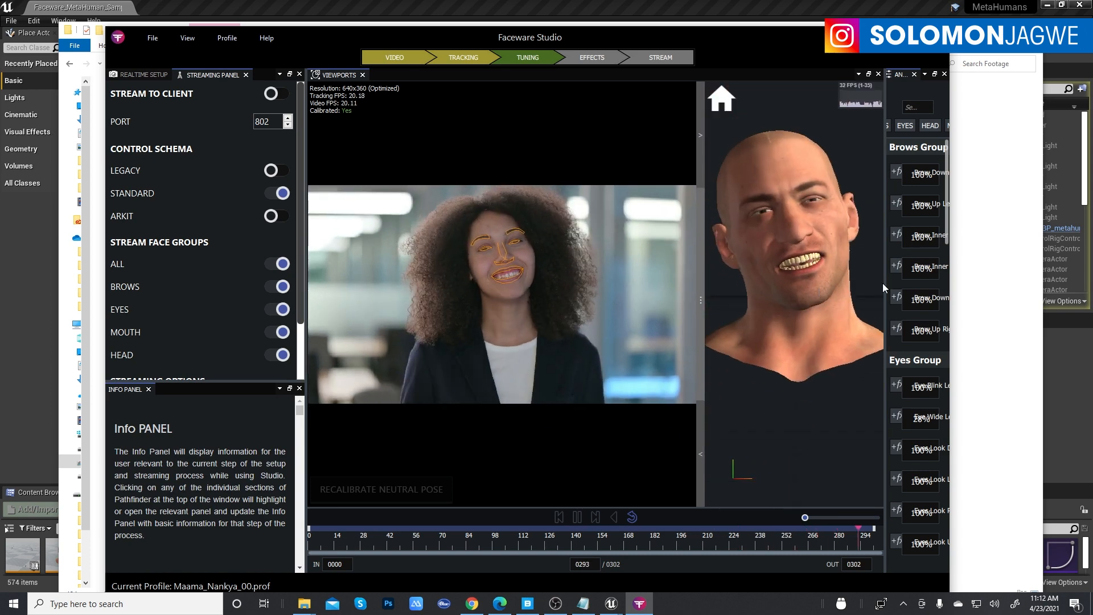
pyautogui.click(909, 36)
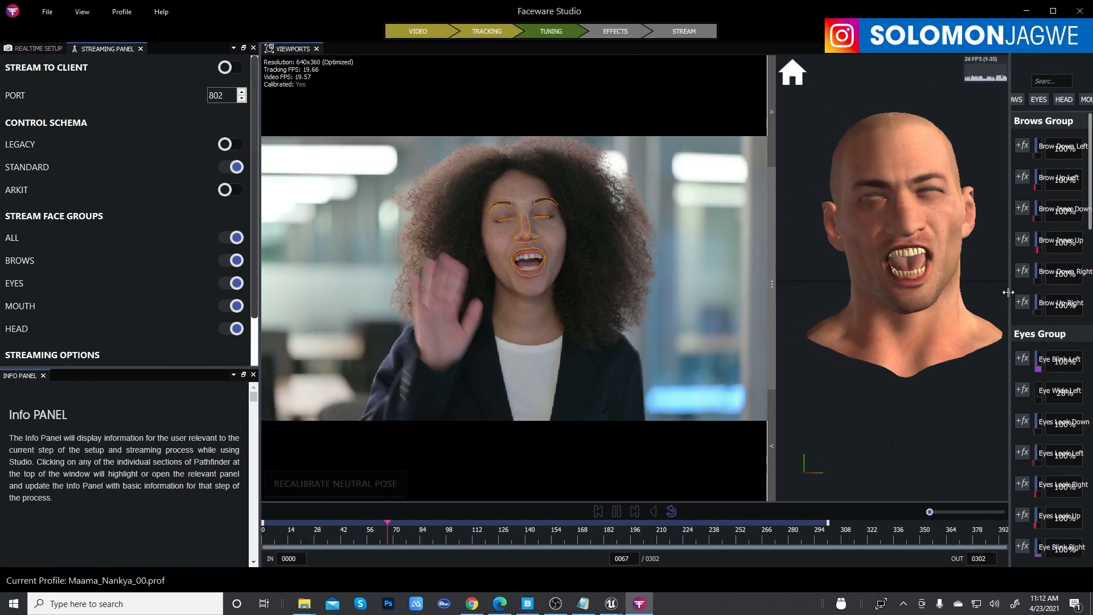
pyautogui.moveTo(1006, 292); pyautogui.dragTo(870, 292)
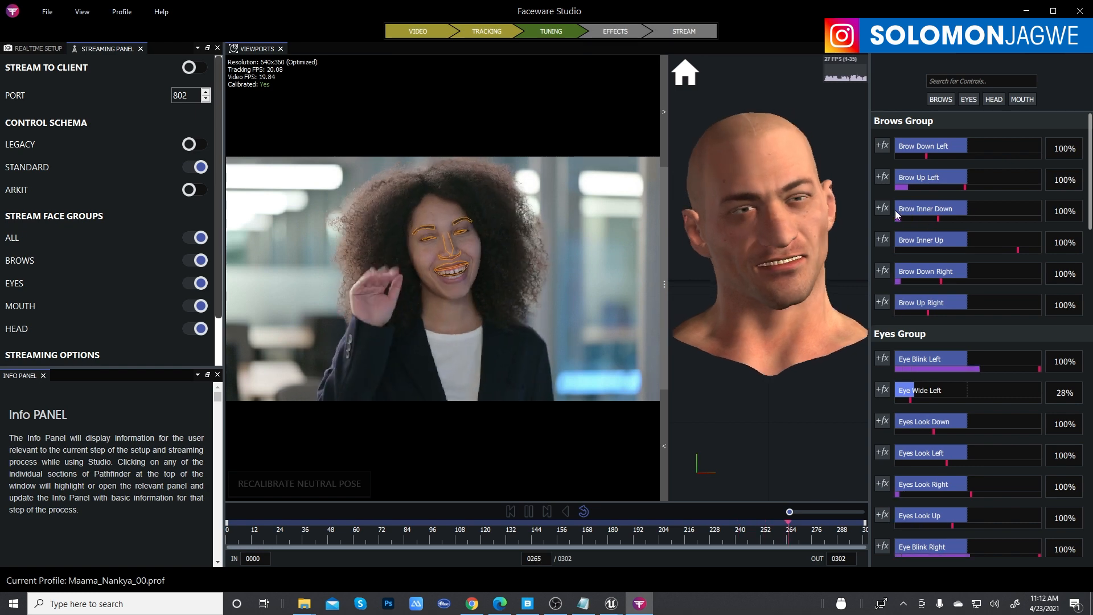
# Show the Mouth group tuning controls and set Jaw Open to 154%.
pyautogui.click(1022, 99)
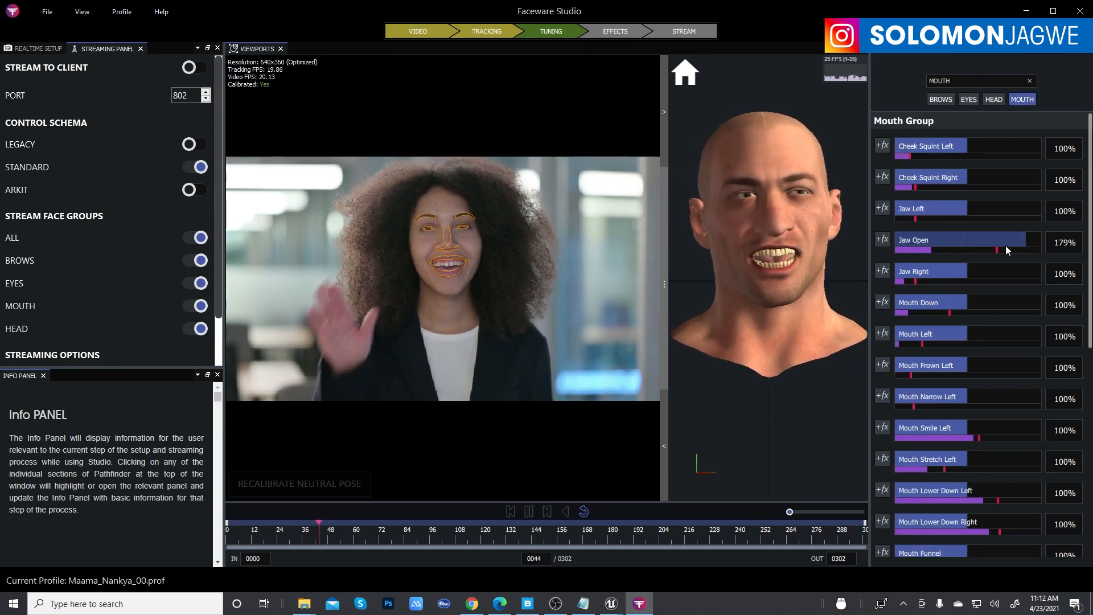
pyautogui.moveTo(1025, 242); pyautogui.dragTo(939, 242)
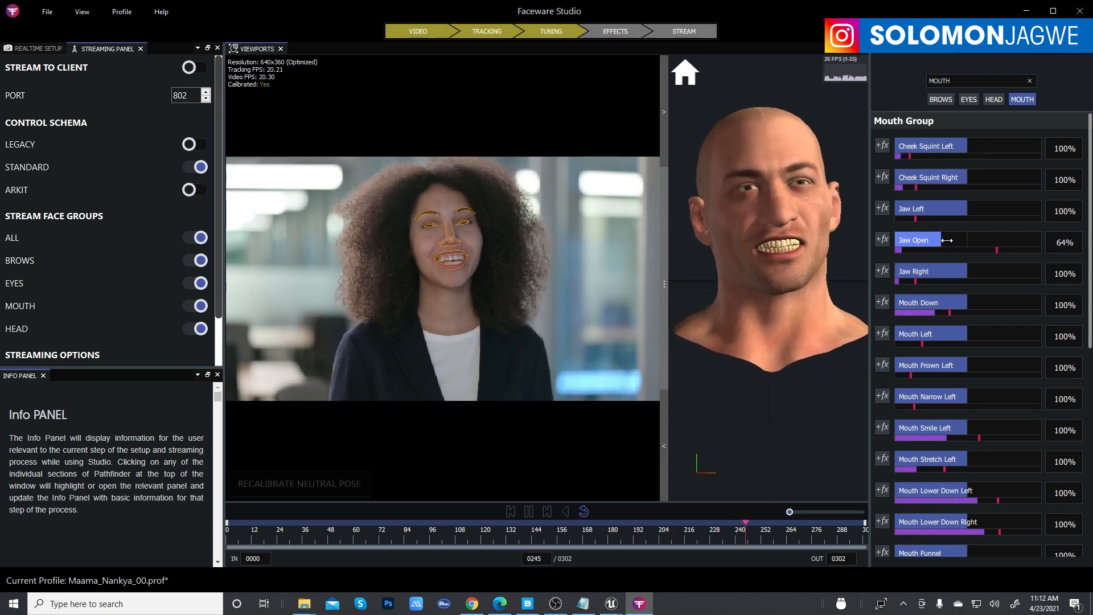
pyautogui.moveTo(941, 241); pyautogui.dragTo(980, 243)
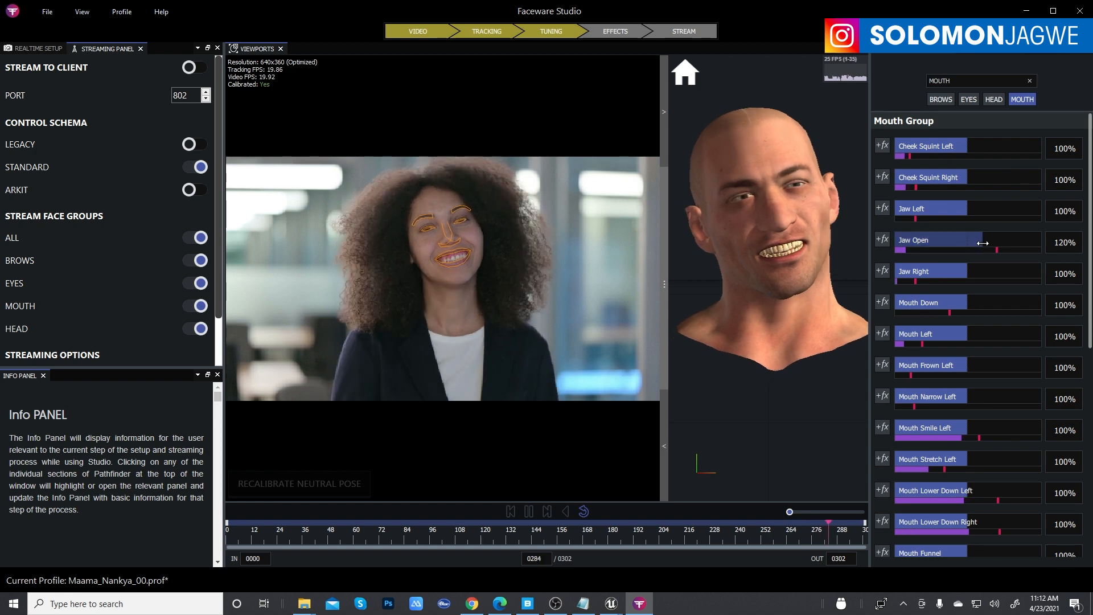
pyautogui.click(1005, 242)
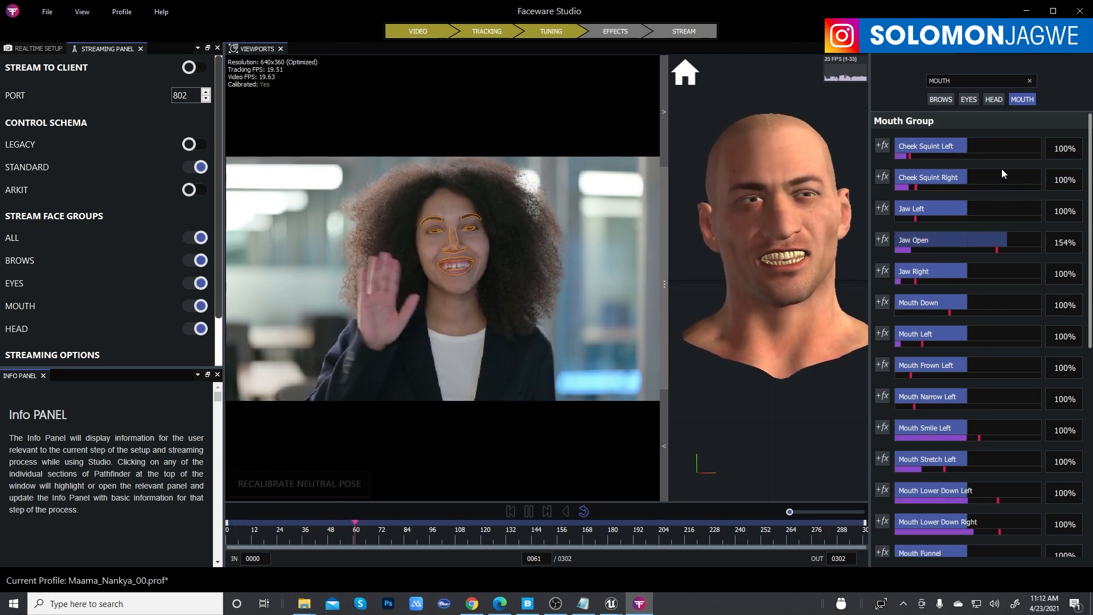
# Try Head Left at 147% in the Head group tuning controls, then return it to 100%.
pyautogui.click(993, 100)
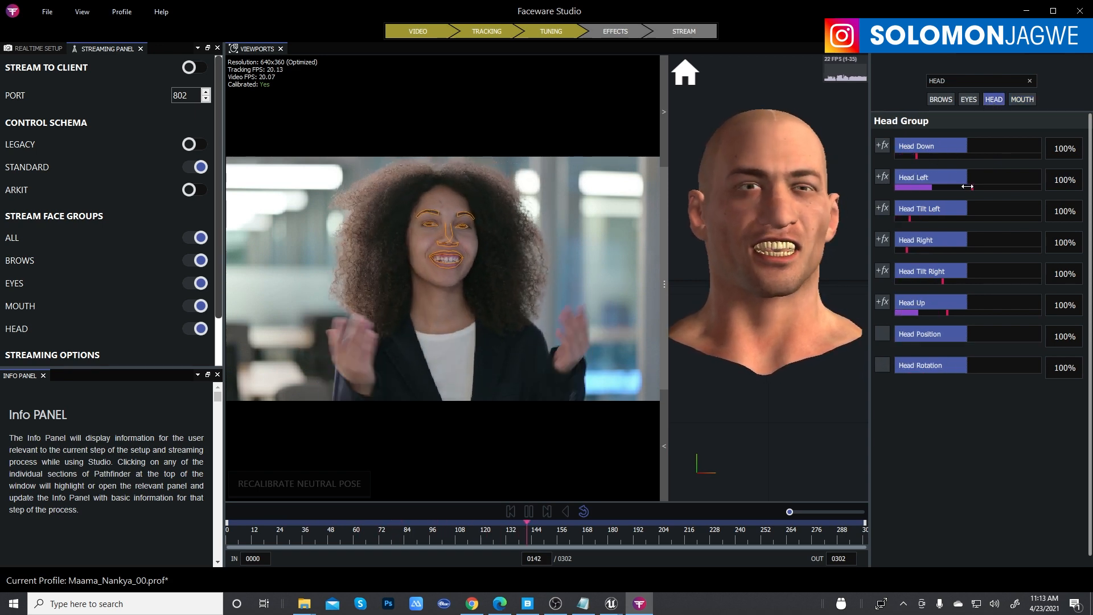
pyautogui.moveTo(954, 185)
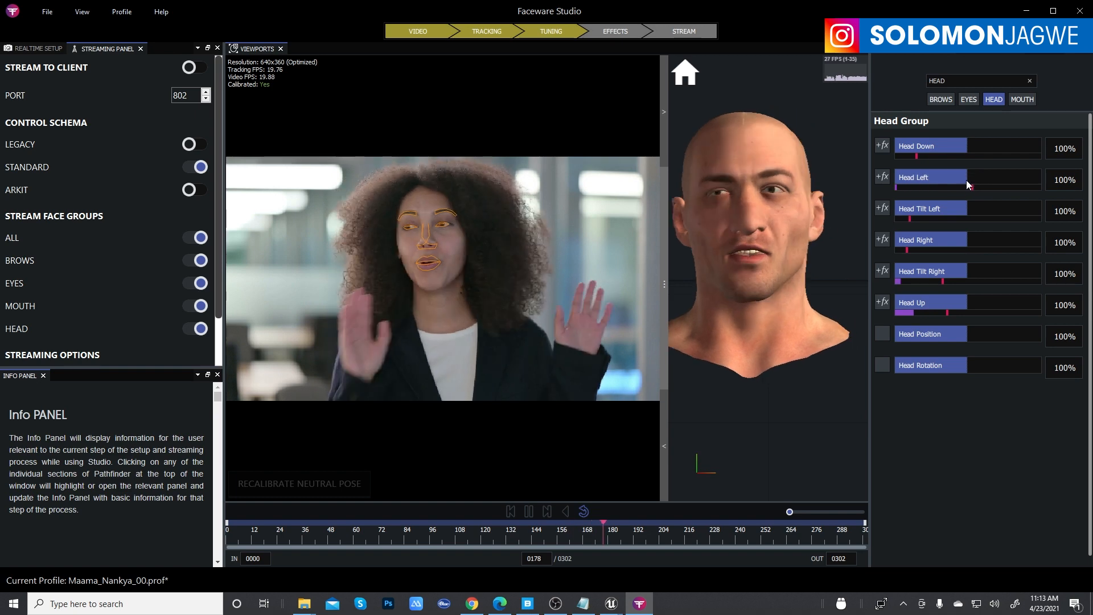
pyautogui.click(1000, 178)
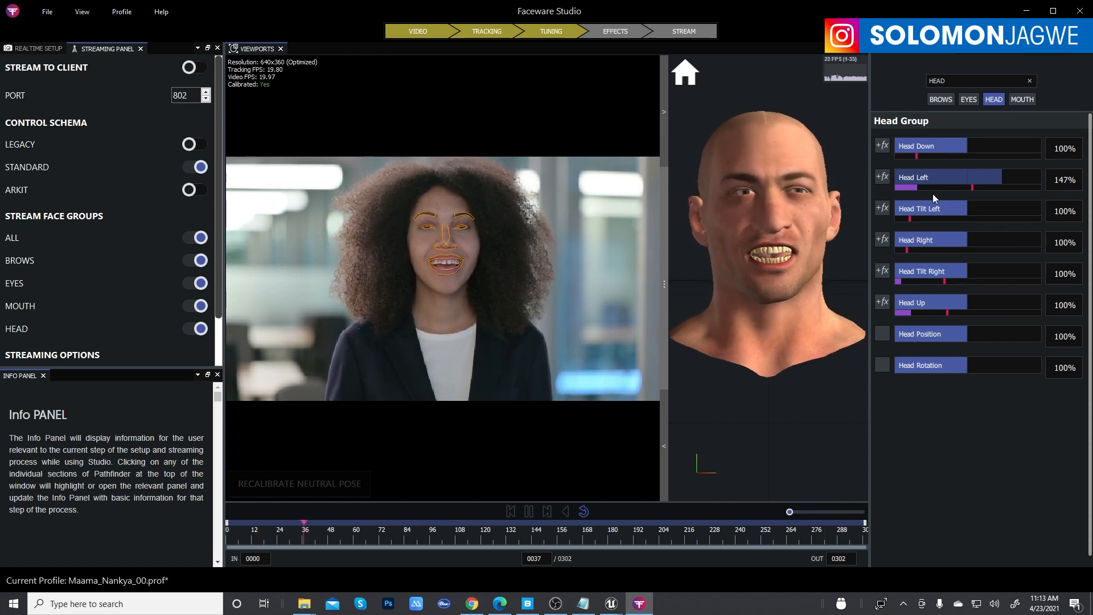
pyautogui.click(969, 181)
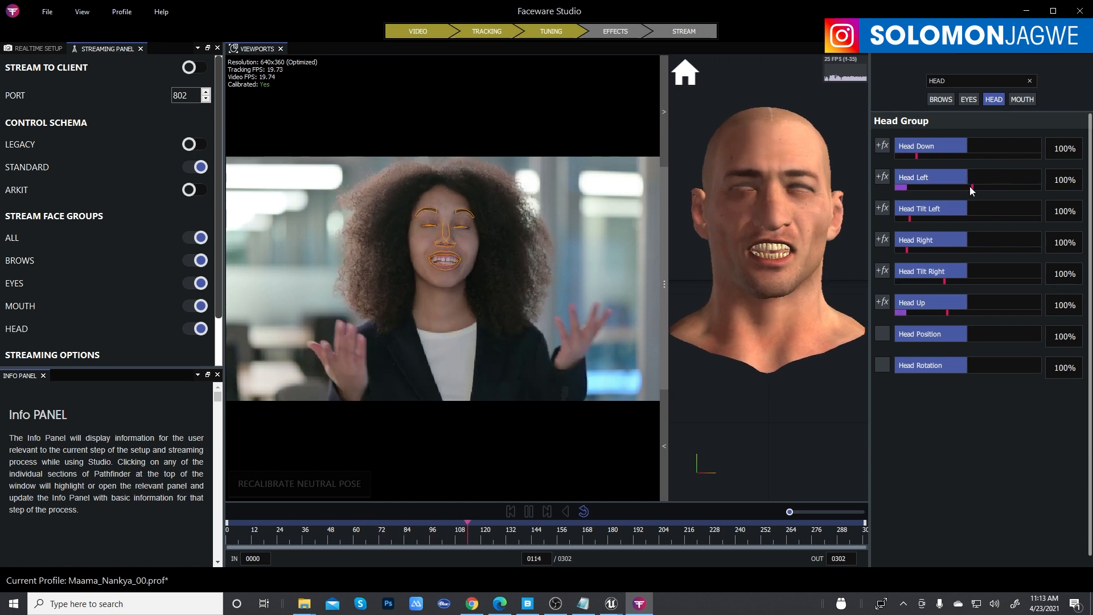
# Show the Brows group tuning controls and pause the Actor_11 clip.
pyautogui.click(945, 100)
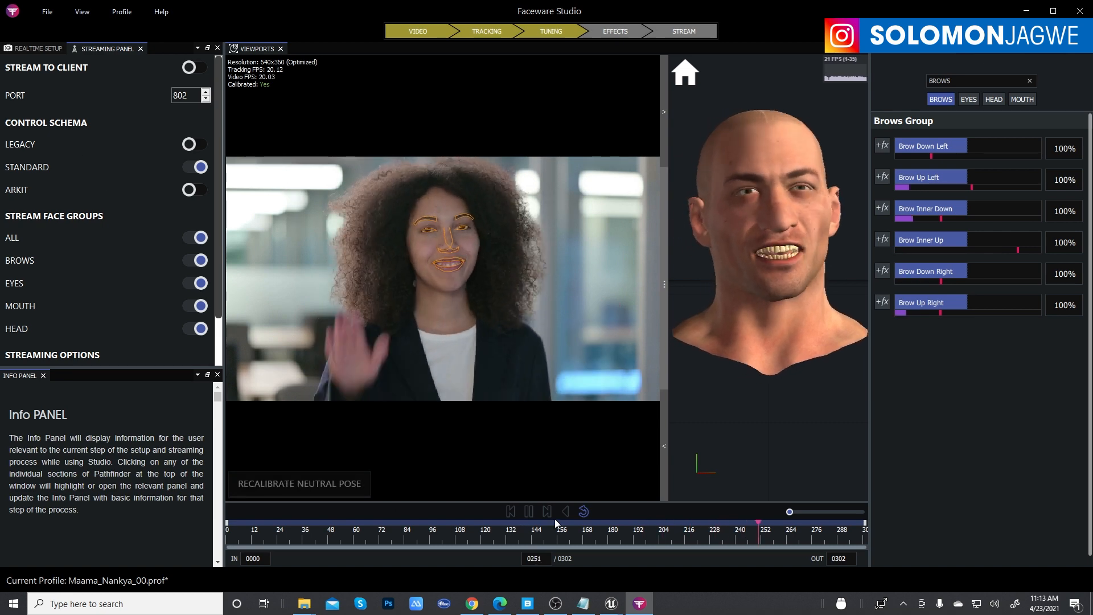
pyautogui.click(528, 511)
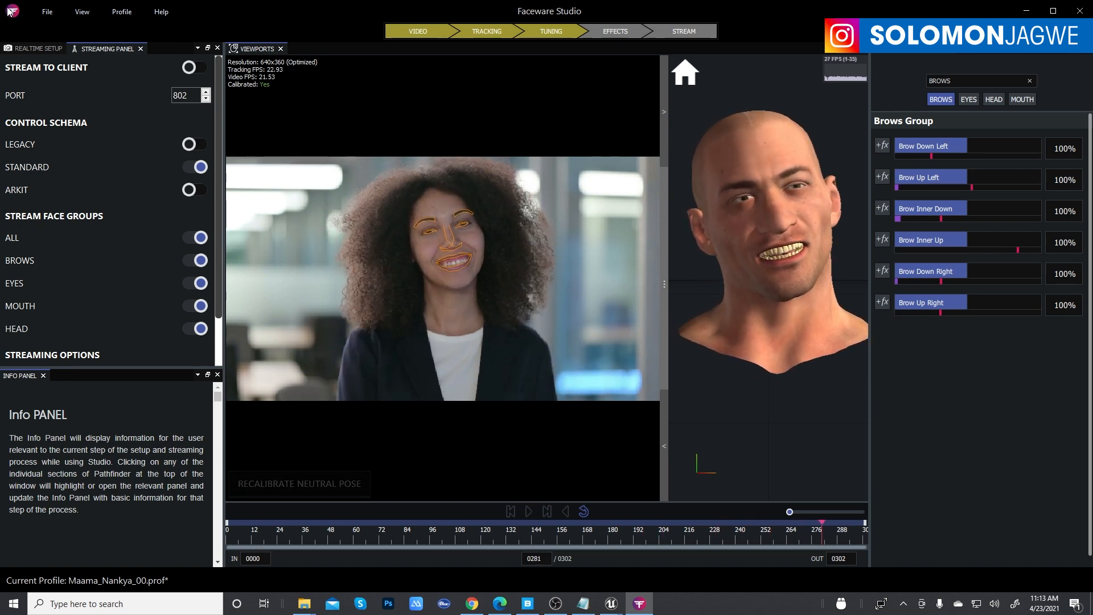
# Shrink the Faceware Studio window and minimize the Footage folder window to reveal the MetaHuman in Unreal.
pyautogui.moveTo(270, 8); pyautogui.dragTo(506, 26)
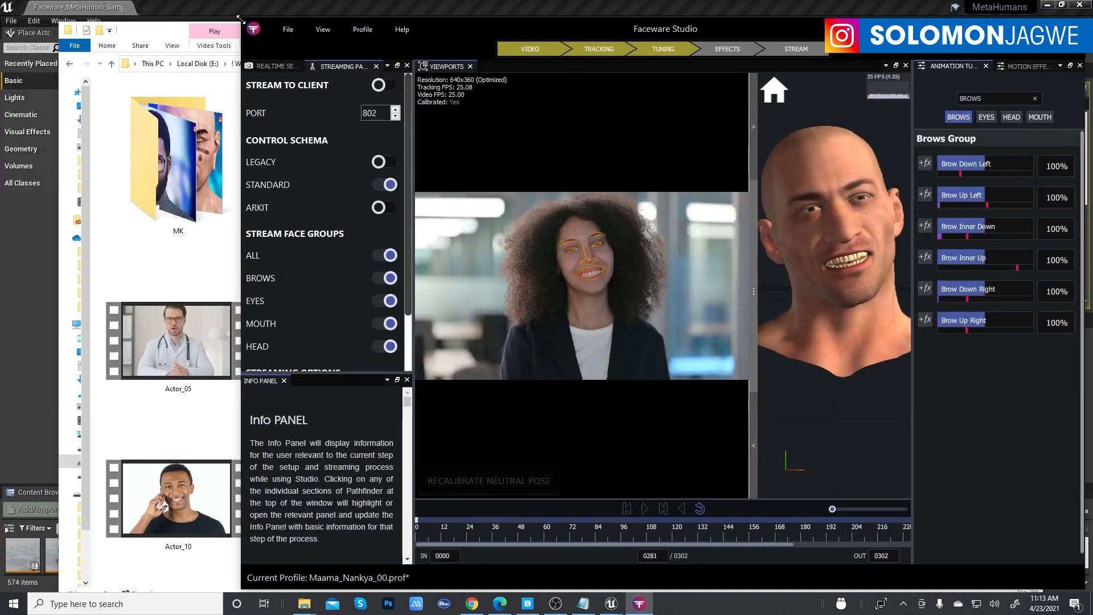
pyautogui.moveTo(240, 19); pyautogui.dragTo(560, 51)
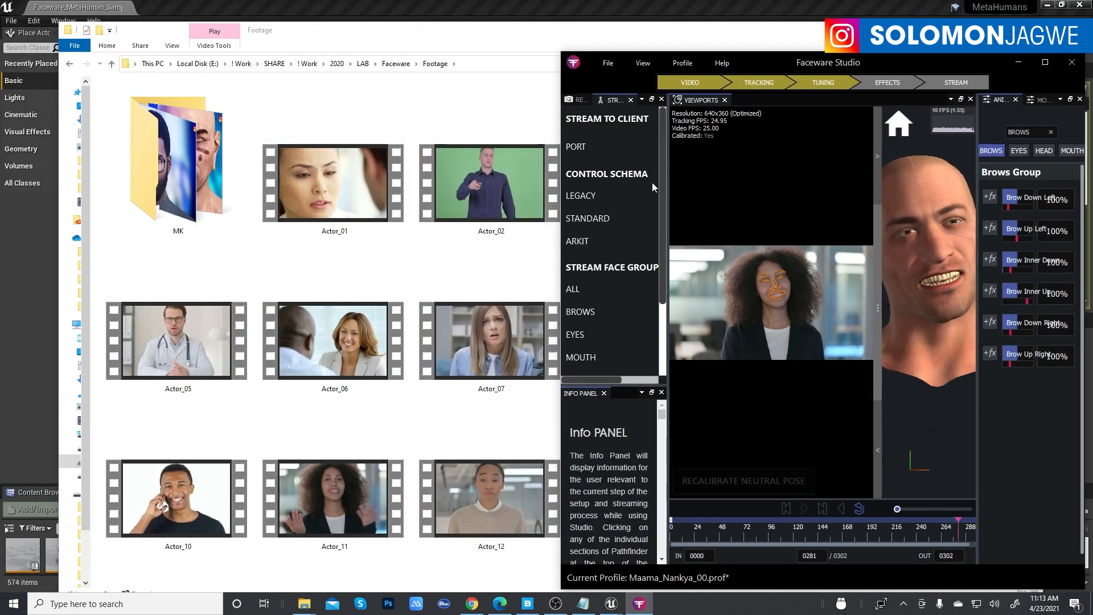
pyautogui.click(980, 30)
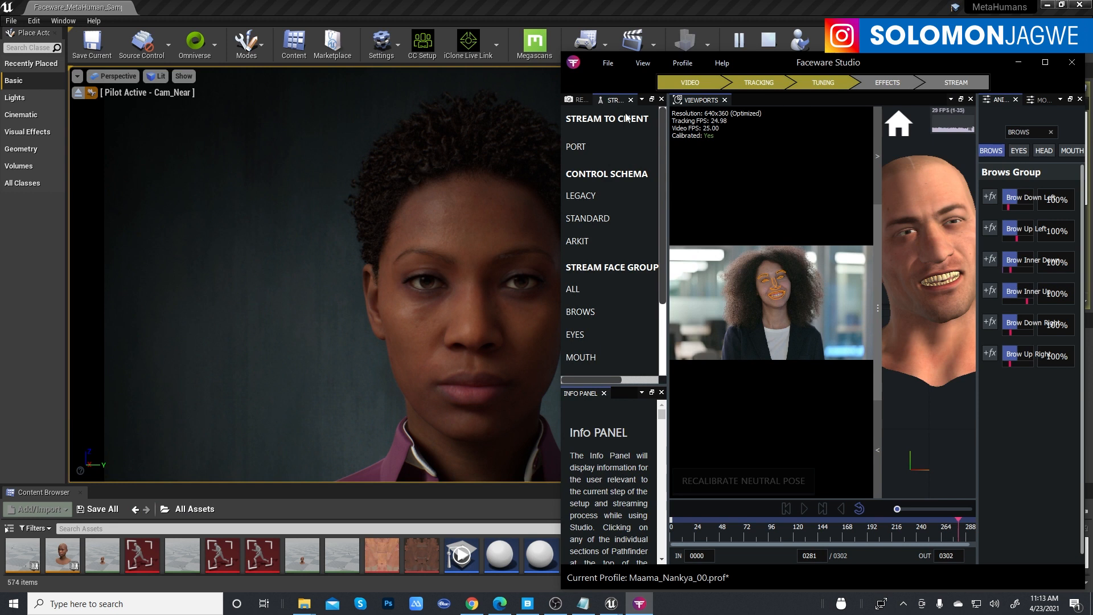
# Widen the streaming settings, enable Stream to Client on port 802, and play the Actor_11 clip.
pyautogui.moveTo(662, 178); pyautogui.dragTo(790, 171)
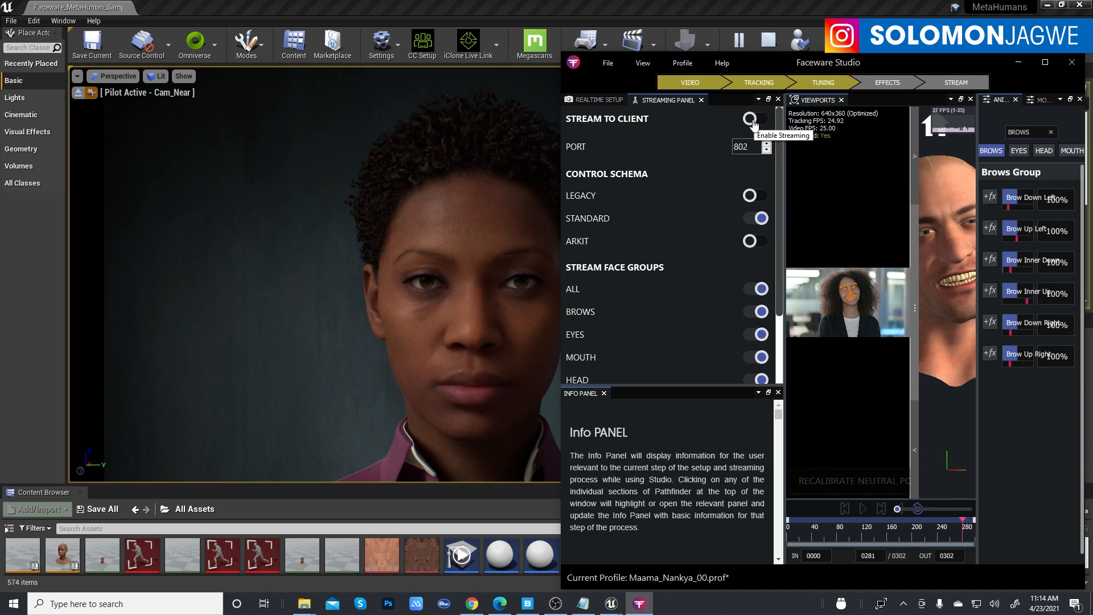
pyautogui.click(752, 121)
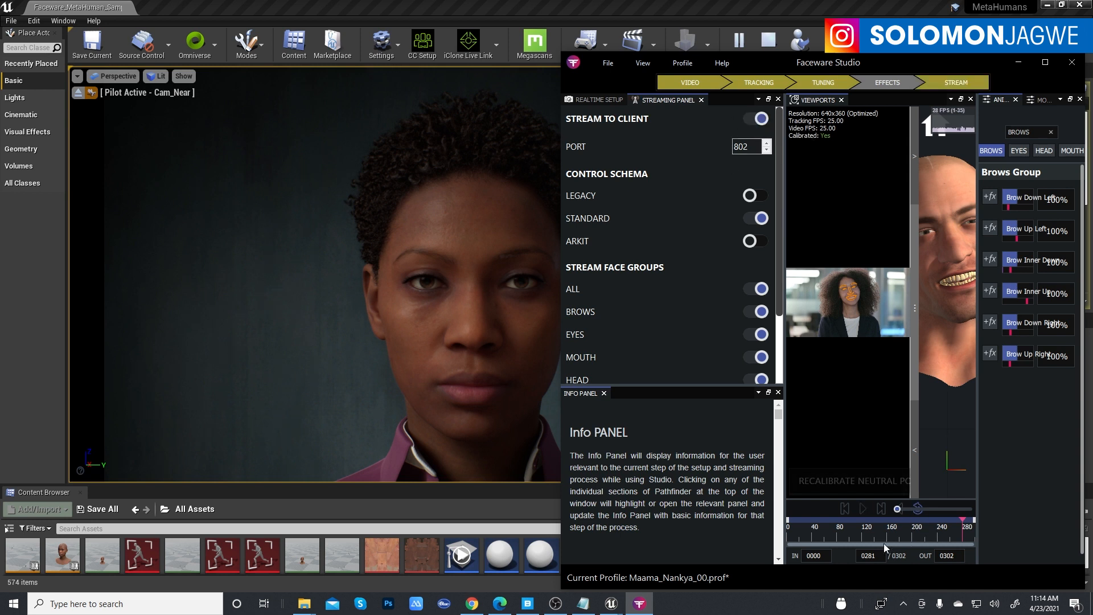
pyautogui.click(863, 508)
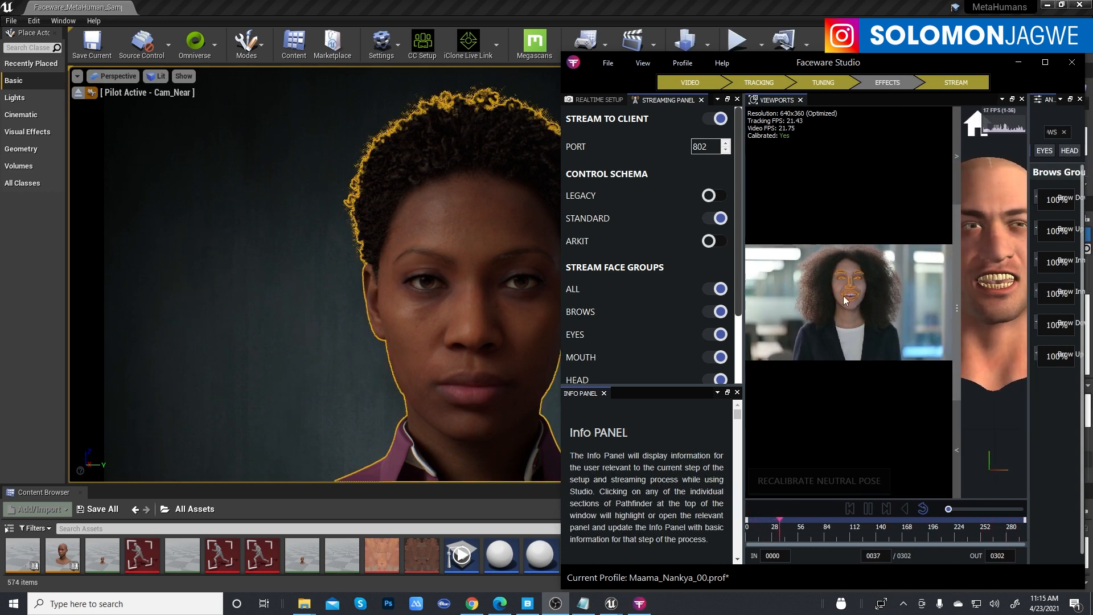
# Switch to Unreal Editor, start playing the MetaHuman level, and bring Faceware Studio back alongside it.
pyautogui.click(579, 8)
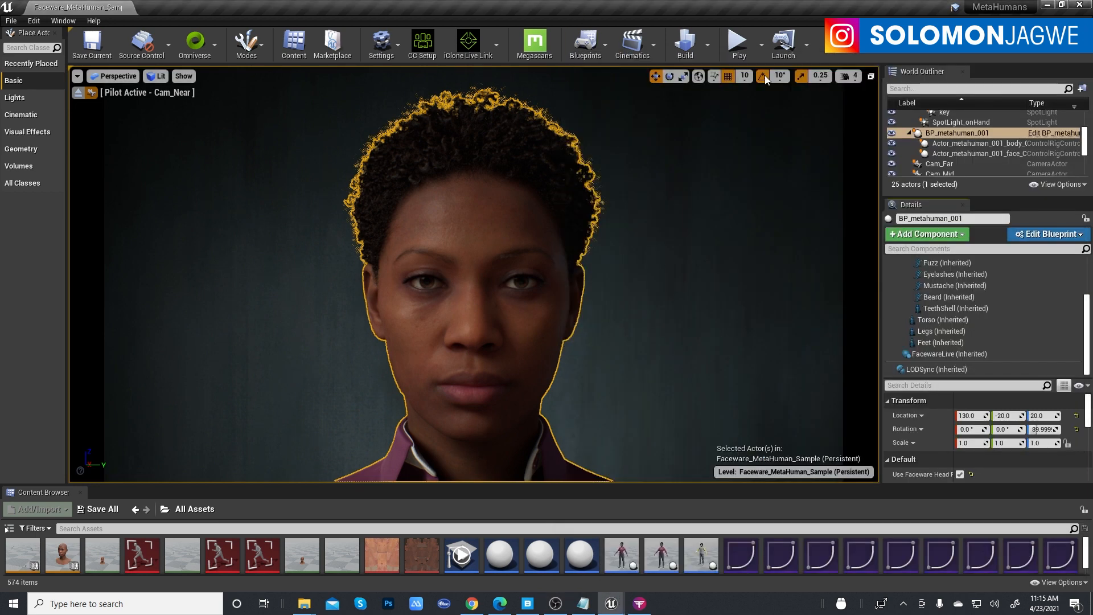
pyautogui.click(737, 45)
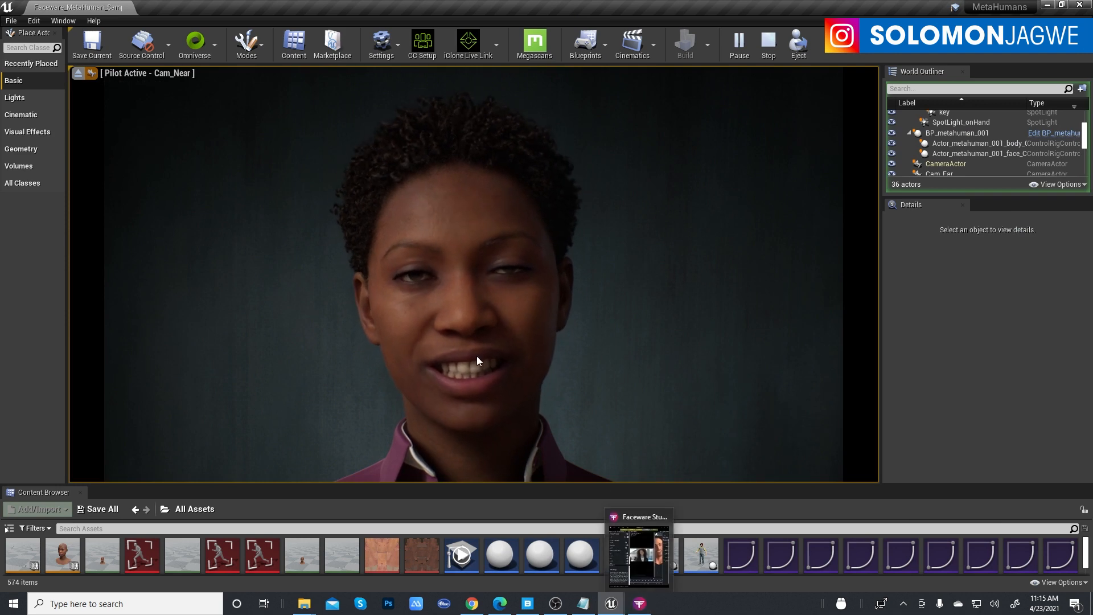
pyautogui.click(639, 603)
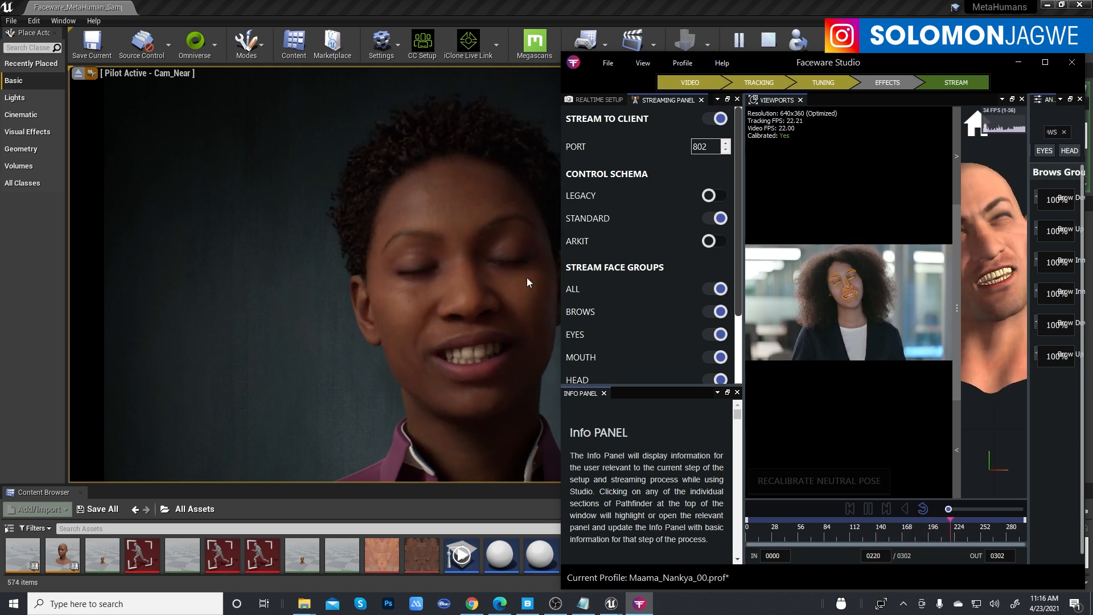
# Return to Unreal Editor and stop the running simulation.
pyautogui.click(773, 47)
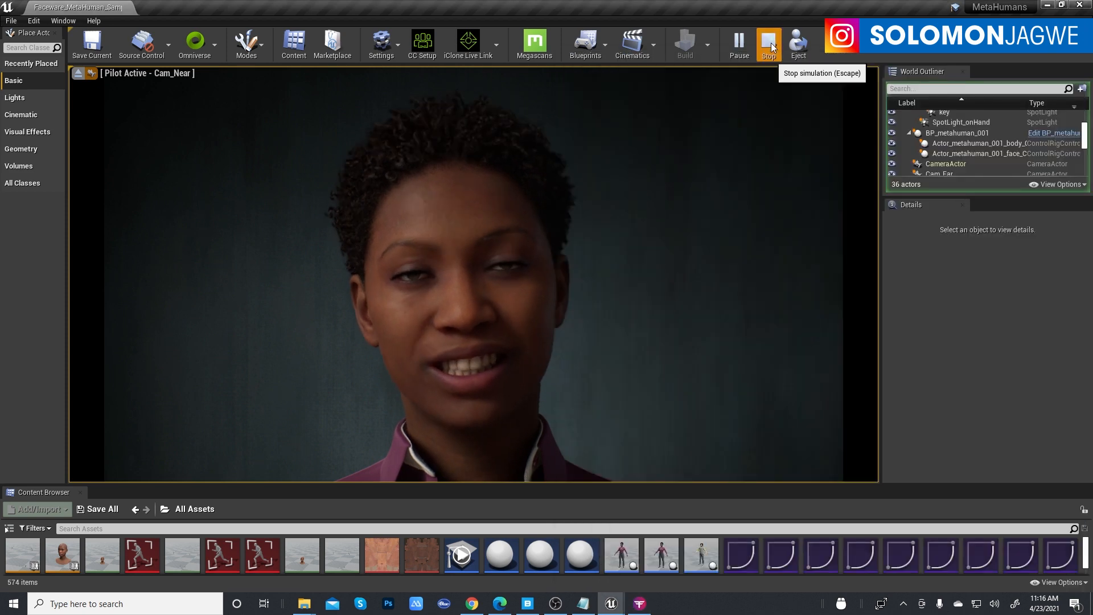
pyautogui.click(770, 47)
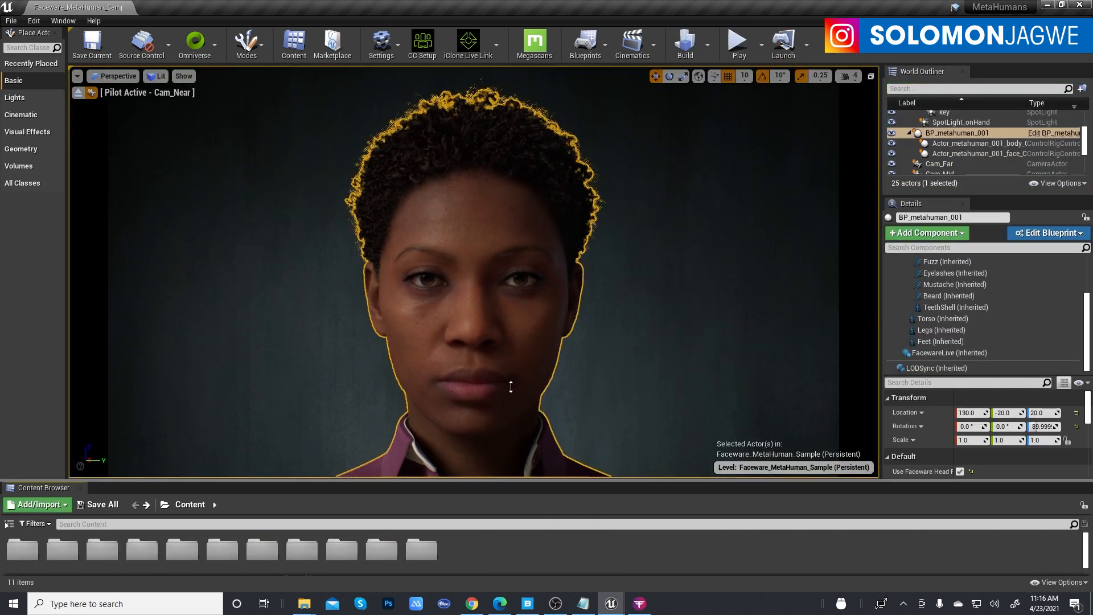
# Enlarge the Content Browser, switch to Quixel Bridge and export the custom MetaHuman Emory_Older to Unreal at 8K resolution.
pyautogui.moveTo(510, 386); pyautogui.dragTo(467, 304)
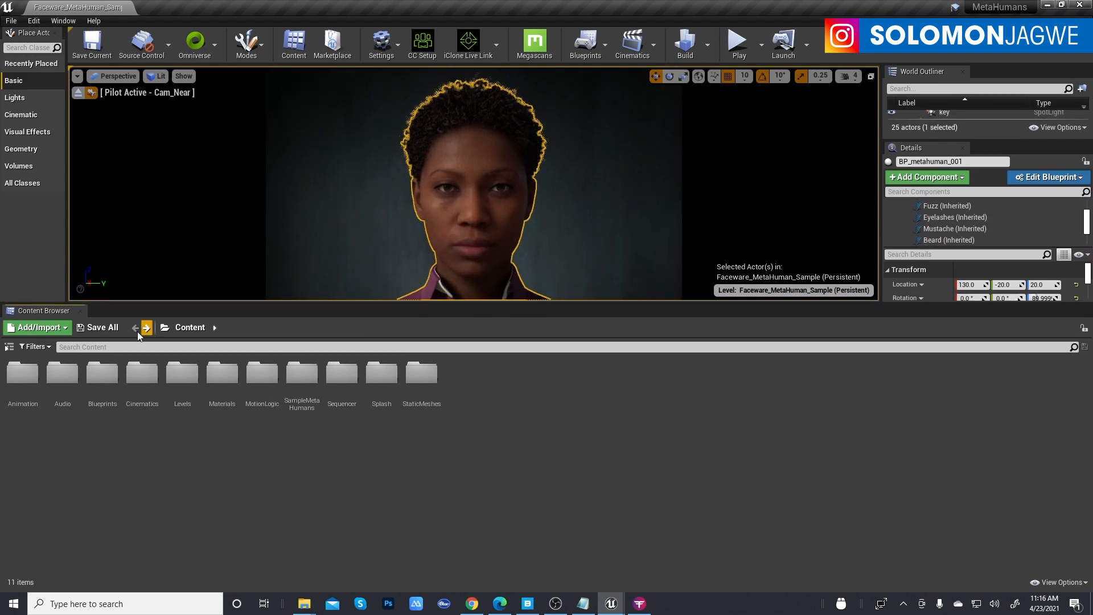
pyautogui.click(534, 606)
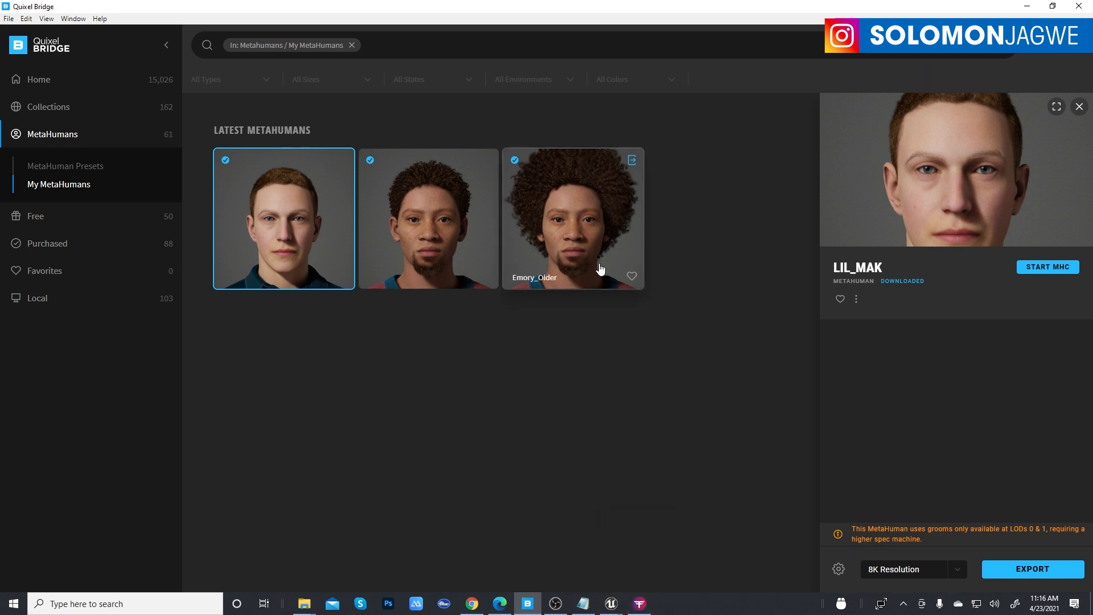
pyautogui.click(583, 230)
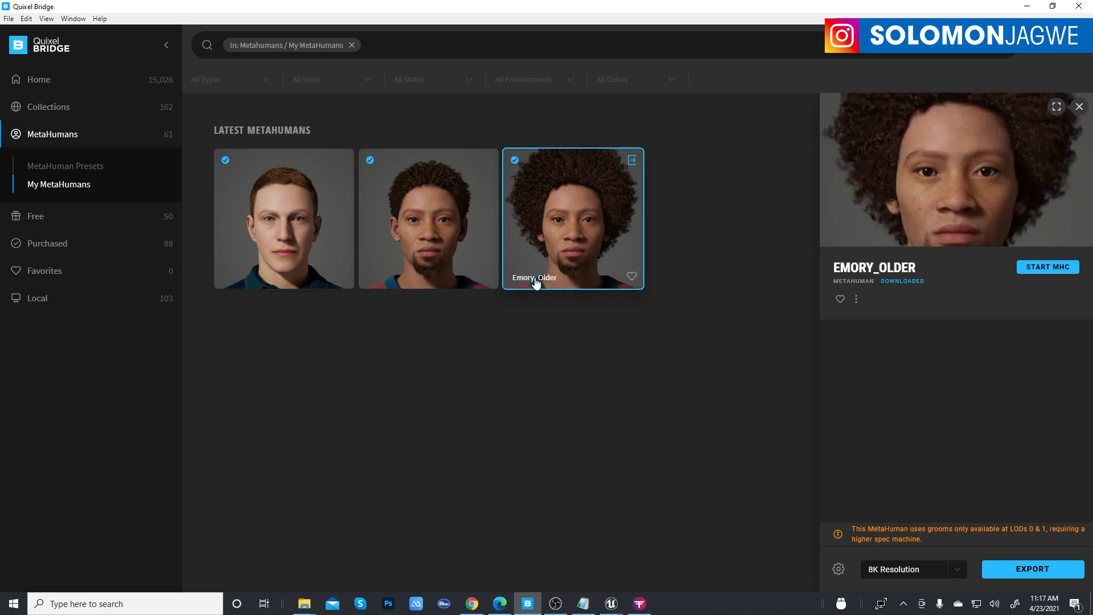
pyautogui.click(1027, 573)
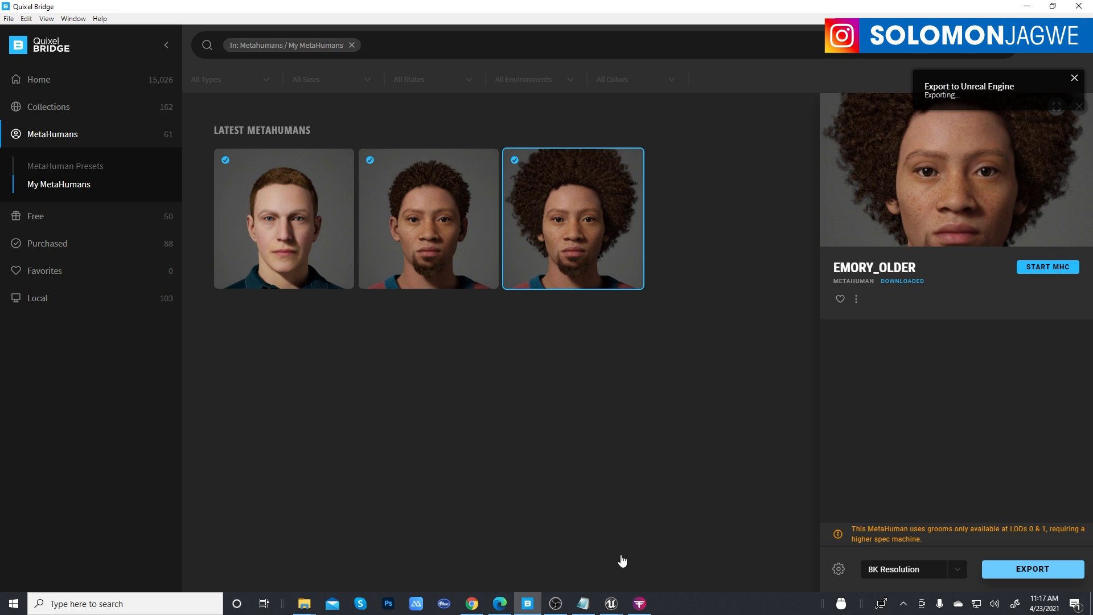
pyautogui.moveTo(611, 602)
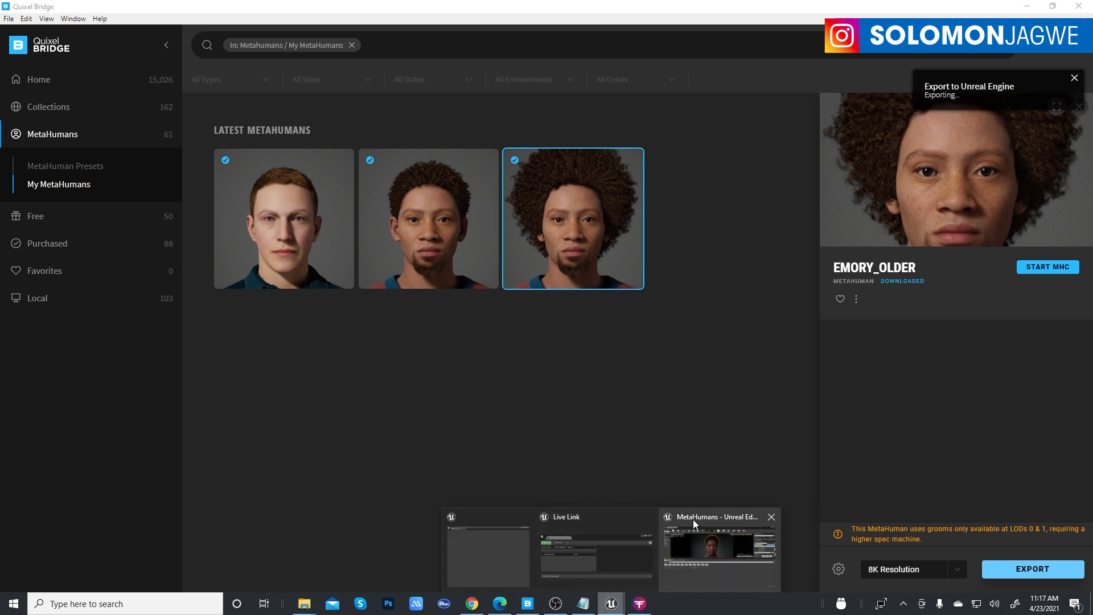
pyautogui.click(694, 523)
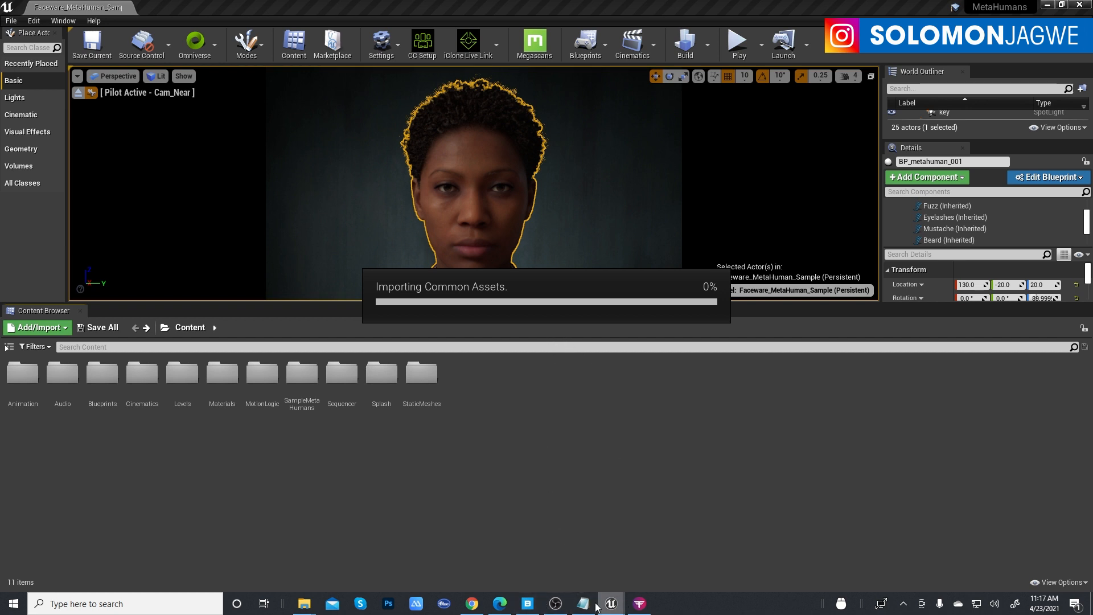
# Return to Quixel Bridge, browse the MetaHuman Presets and select Emanuel.
pyautogui.click(528, 605)
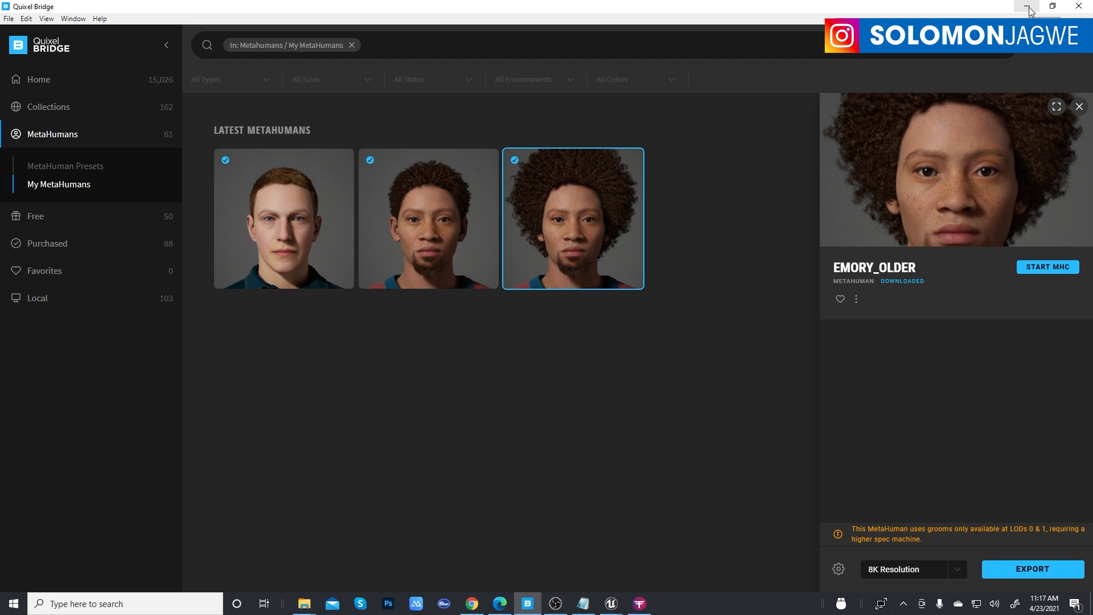
pyautogui.click(84, 171)
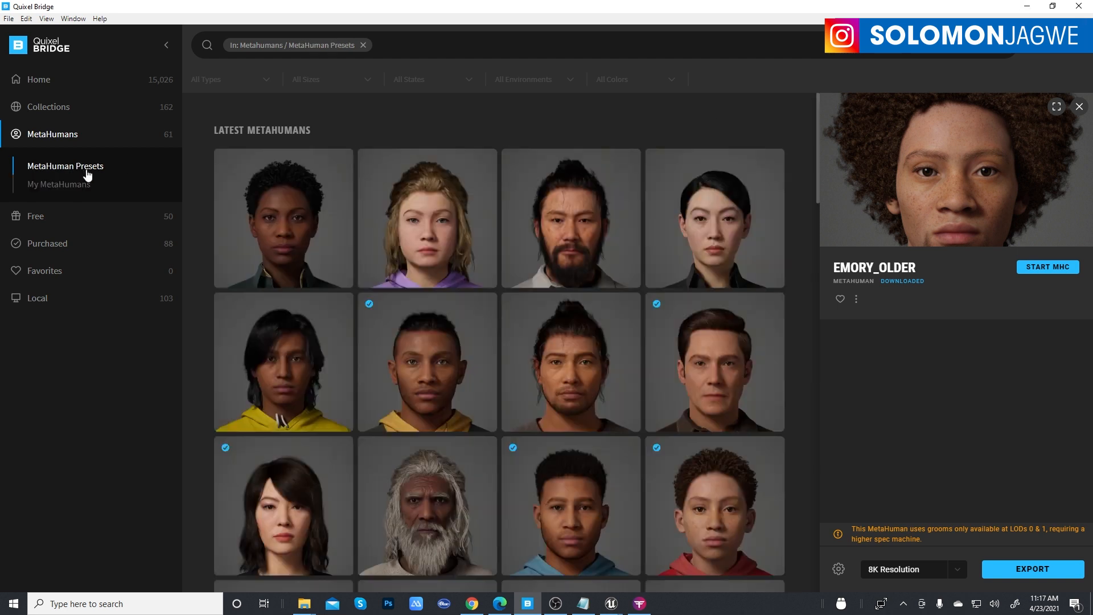
pyautogui.scroll(-5, 653, 275)
pyautogui.scroll(-3, 649, 273)
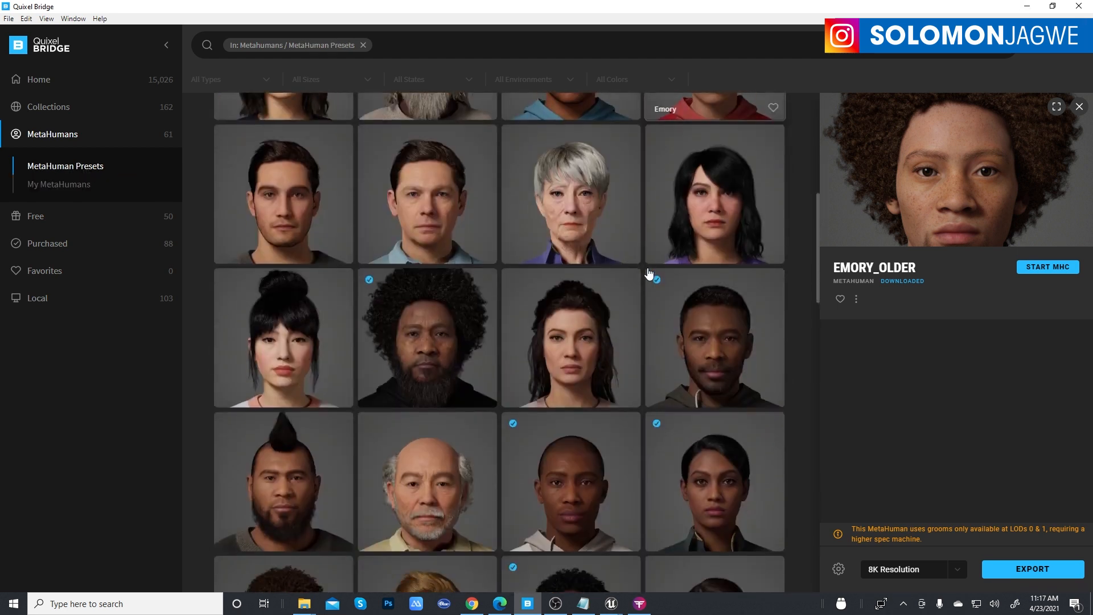
pyautogui.scroll(3, 647, 267)
pyautogui.click(591, 243)
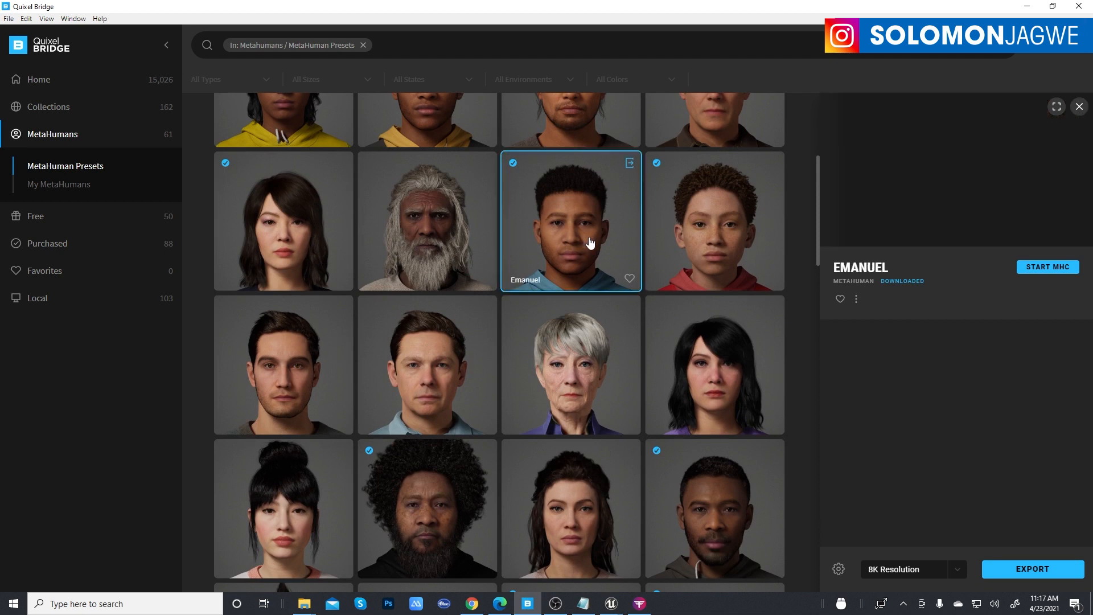
# Minimize Bridge and check the MetaHumans content folder in Unreal for the imported Emory_Older folder.
pyautogui.click(612, 605)
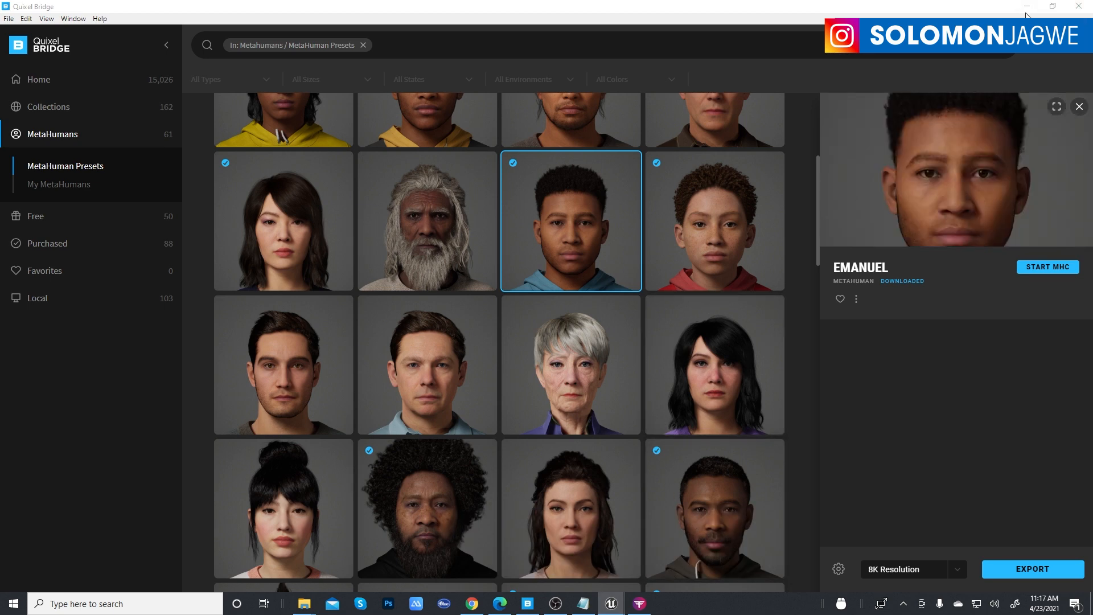
pyautogui.click(1027, 8)
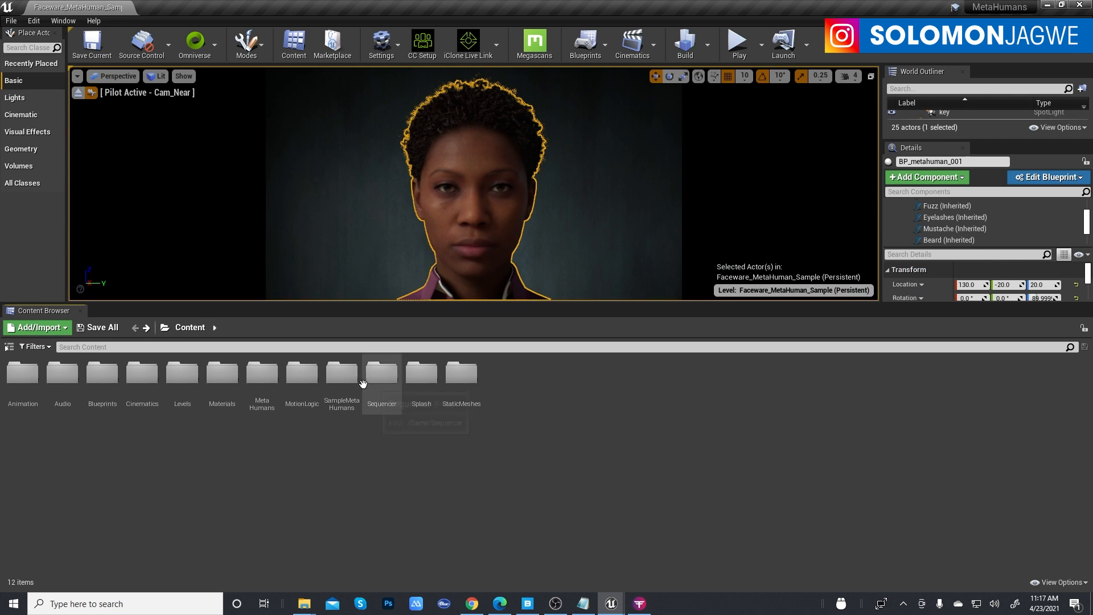
pyautogui.doubleClick(266, 377)
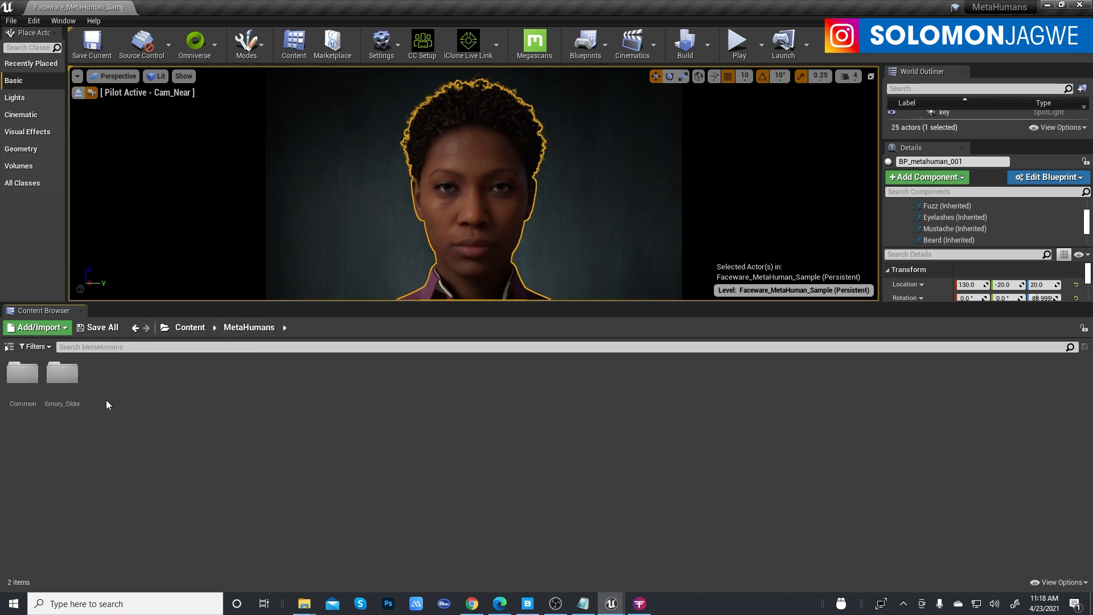
pyautogui.click(67, 402)
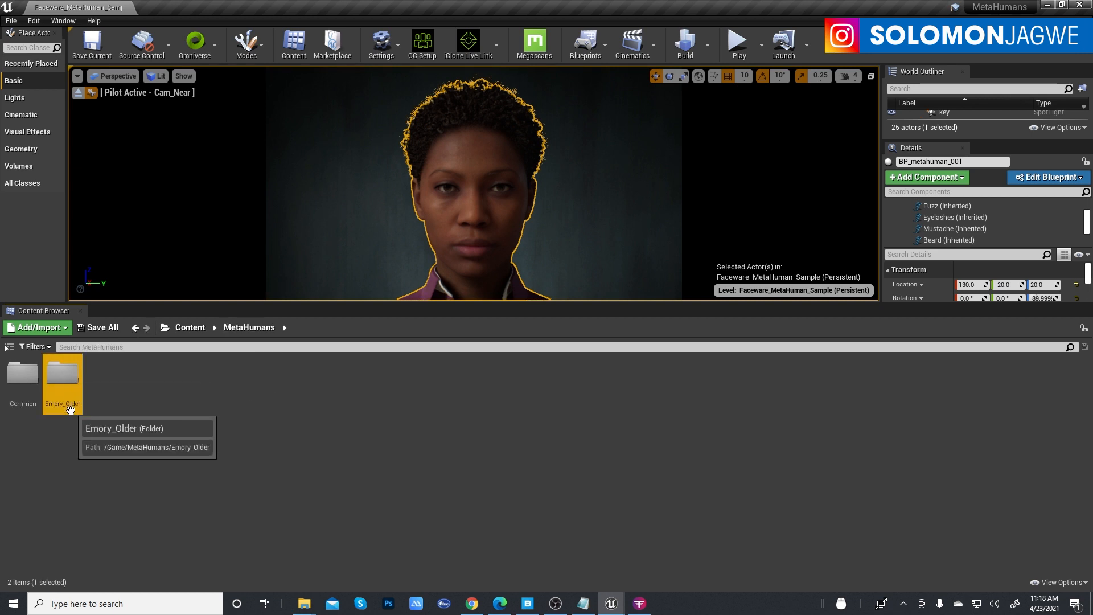
# Export the Emanuel preset from Quixel Bridge to Unreal at 8K resolution and go back to My MetaHumans in Bridge.
pyautogui.click(526, 605)
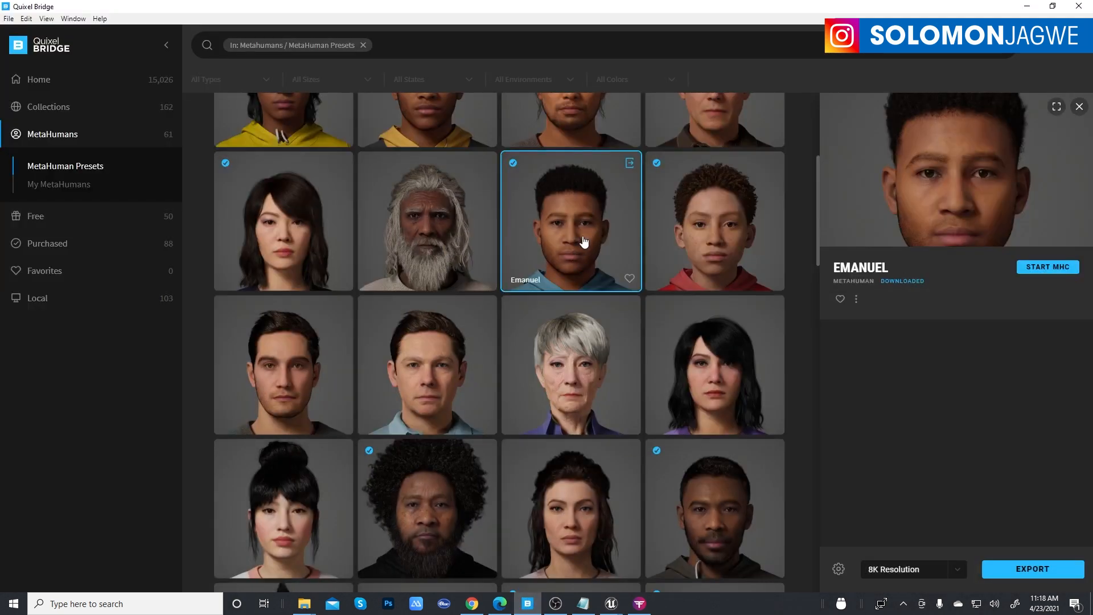
pyautogui.click(1021, 571)
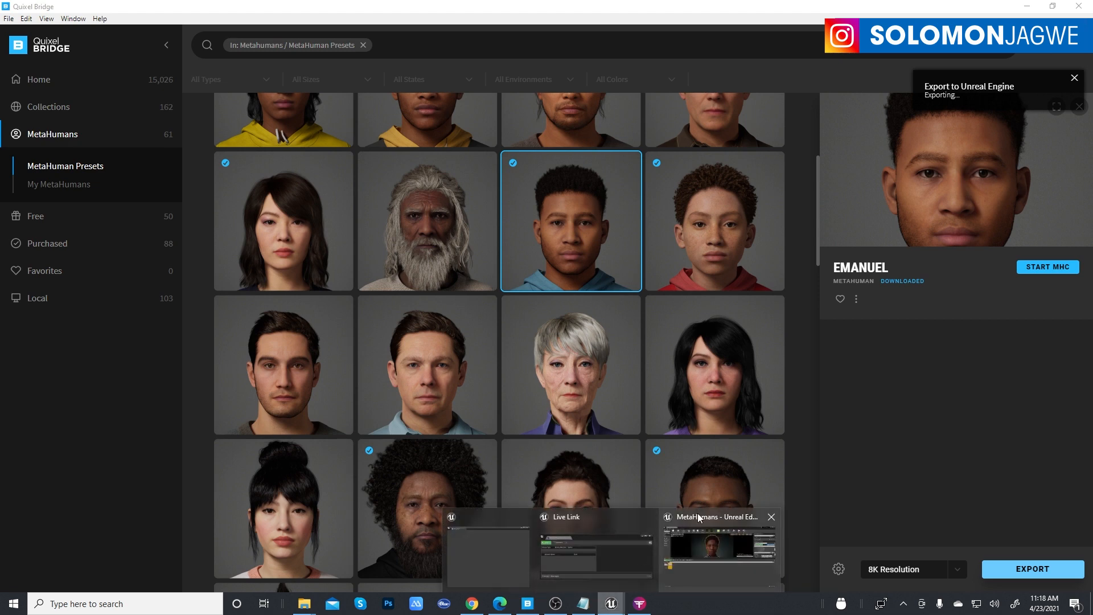
pyautogui.click(1028, 8)
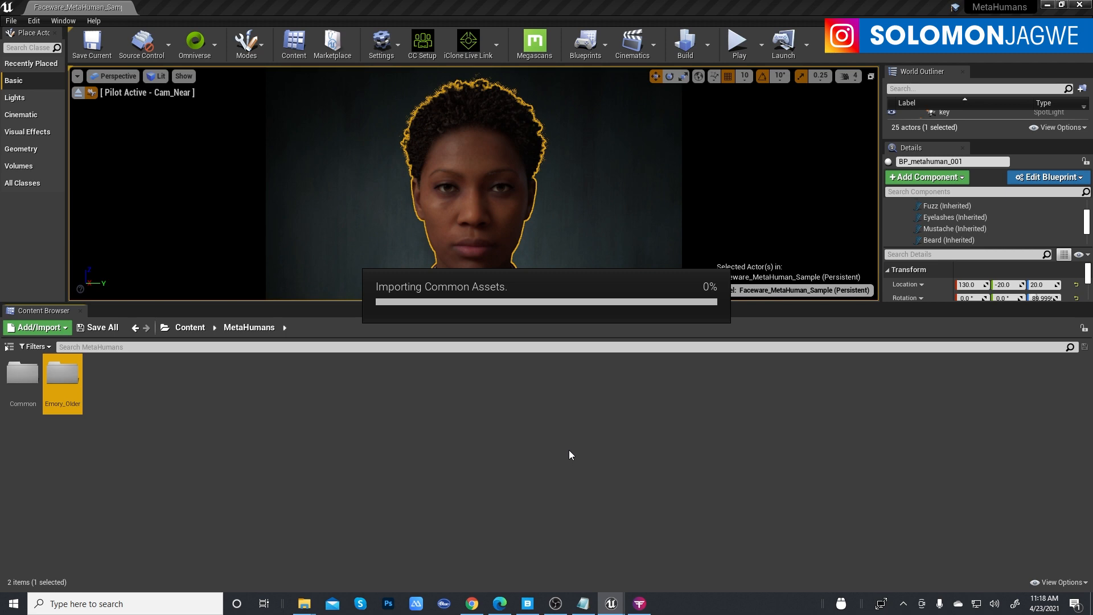
pyautogui.click(528, 603)
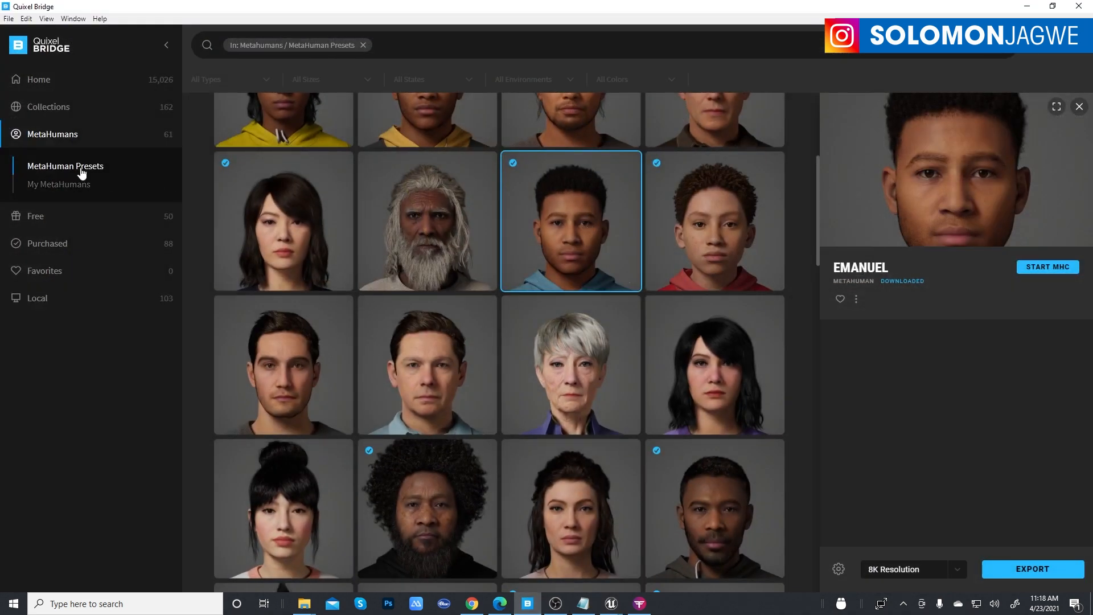
pyautogui.click(82, 192)
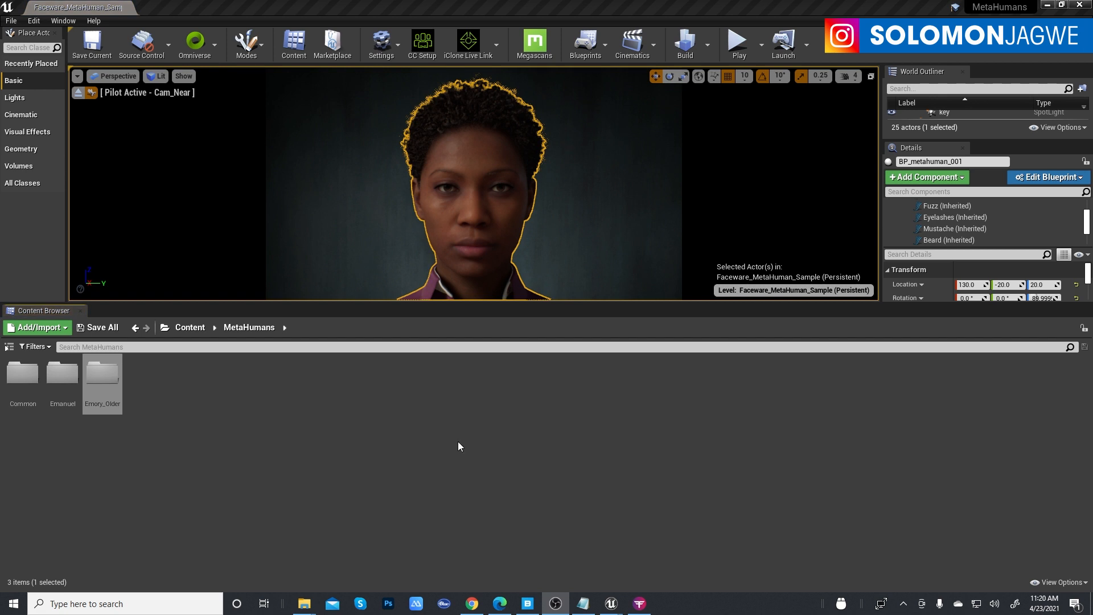
# Inspect the contents of the imported Emory_Older and Emanuel folders in Unreal's MetaHumans folder.
pyautogui.doubleClick(103, 376)
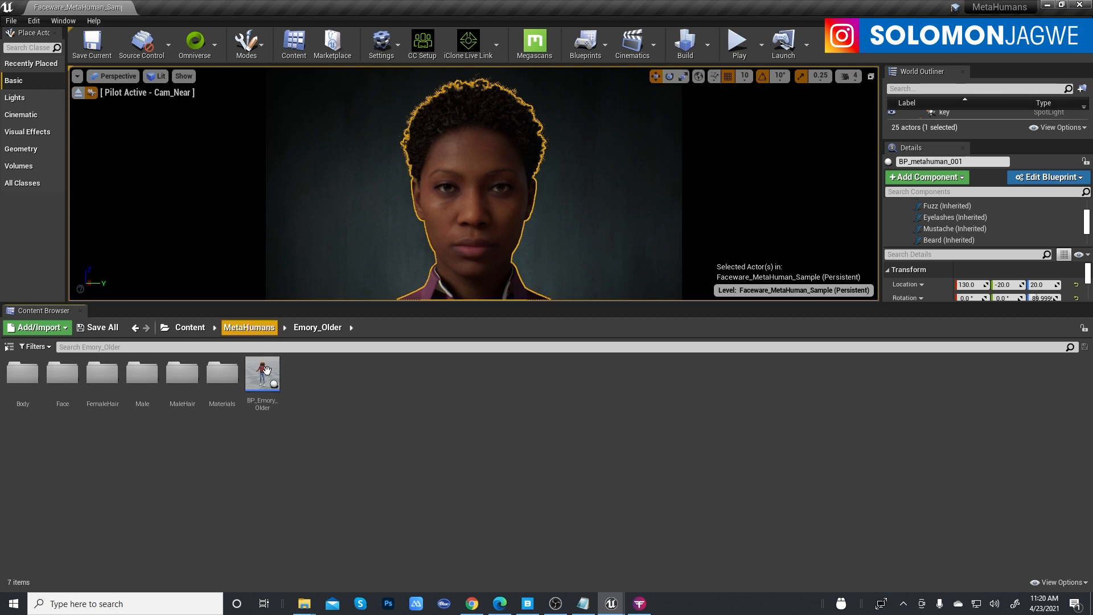
pyautogui.click(259, 329)
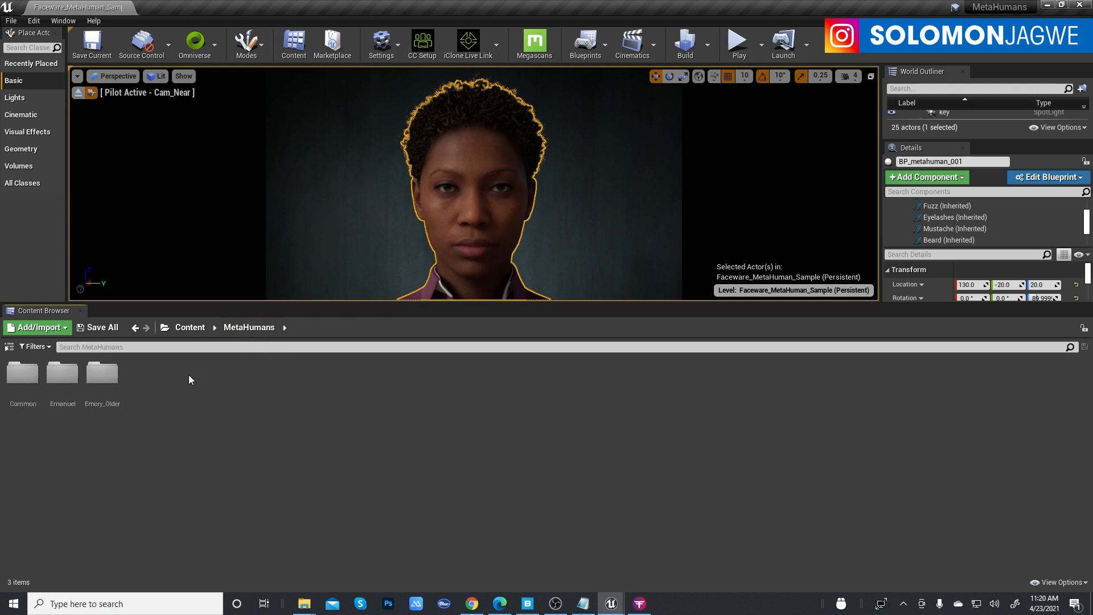
pyautogui.doubleClick(63, 376)
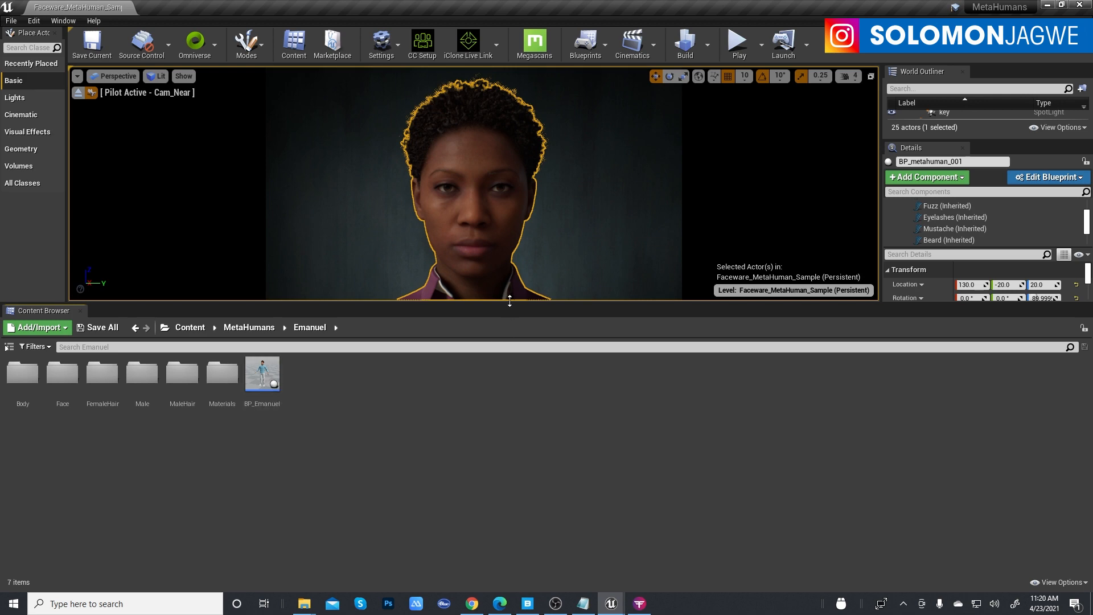
# Enlarge the viewport and switch it to Debug_Visual_Camera, framing the existing MetaHuman's full body from closer in.
pyautogui.moveTo(509, 304); pyautogui.dragTo(373, 506)
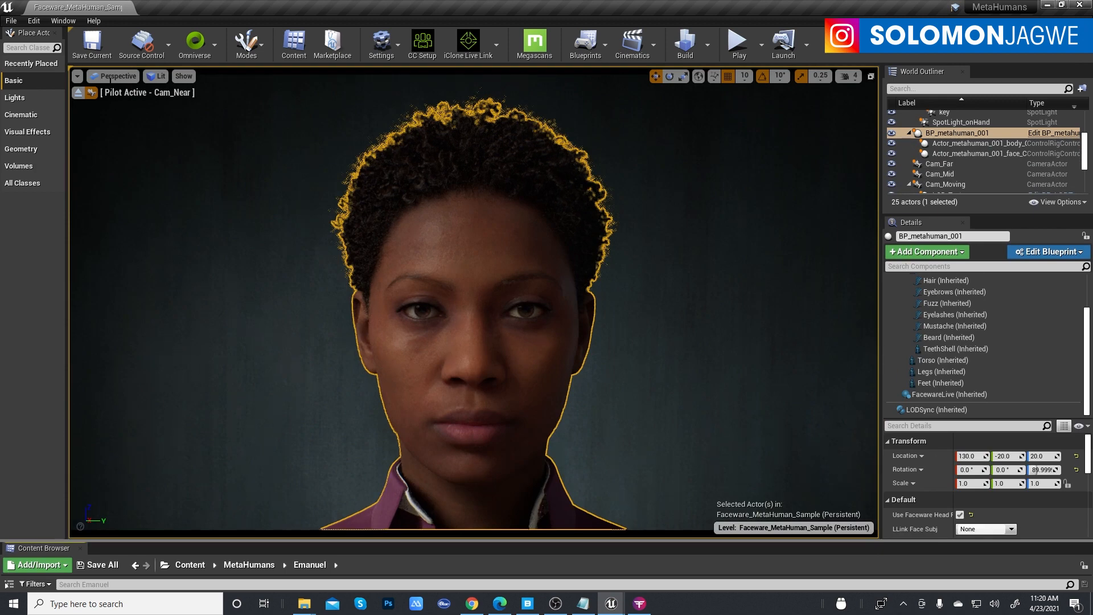
pyautogui.click(113, 76)
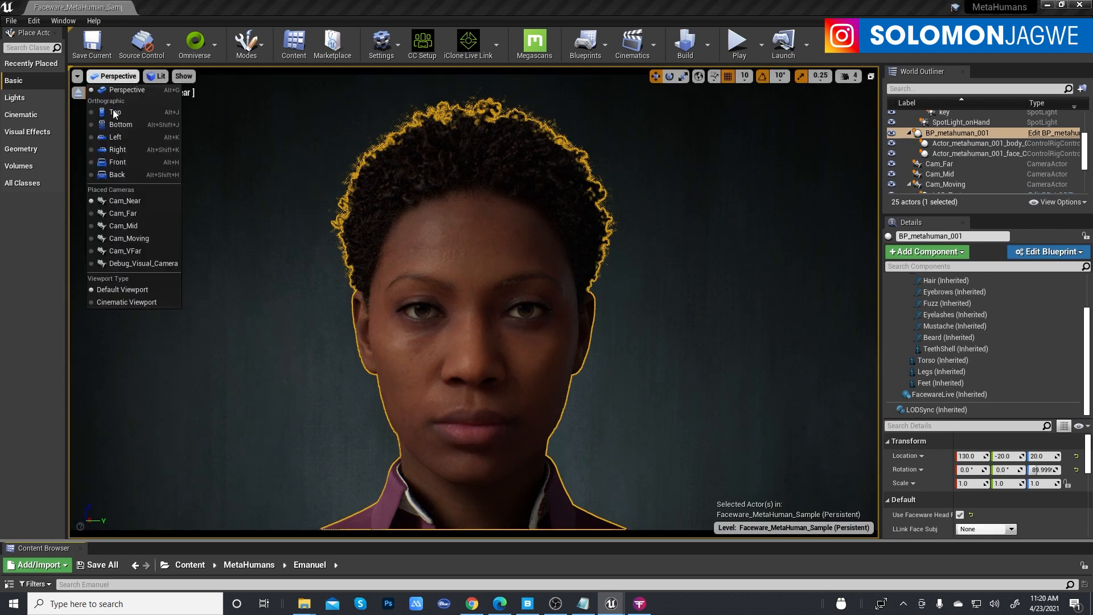
pyautogui.click(142, 269)
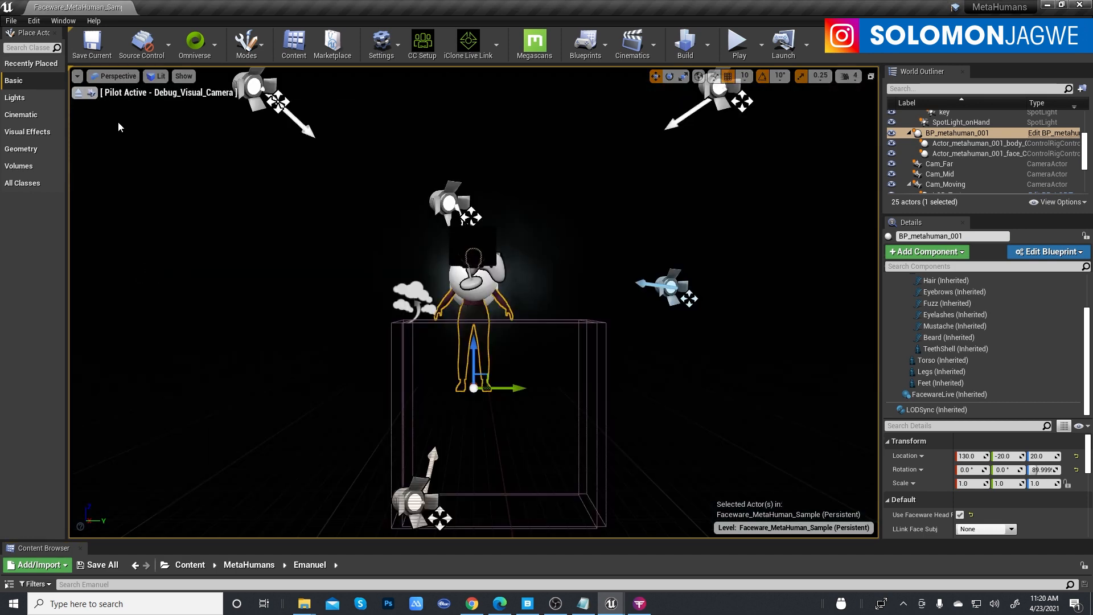
pyautogui.moveTo(475, 303); pyautogui.dragTo(592, 302, button='right')
pyautogui.press('a')
pyautogui.press('s')
pyautogui.press('w')
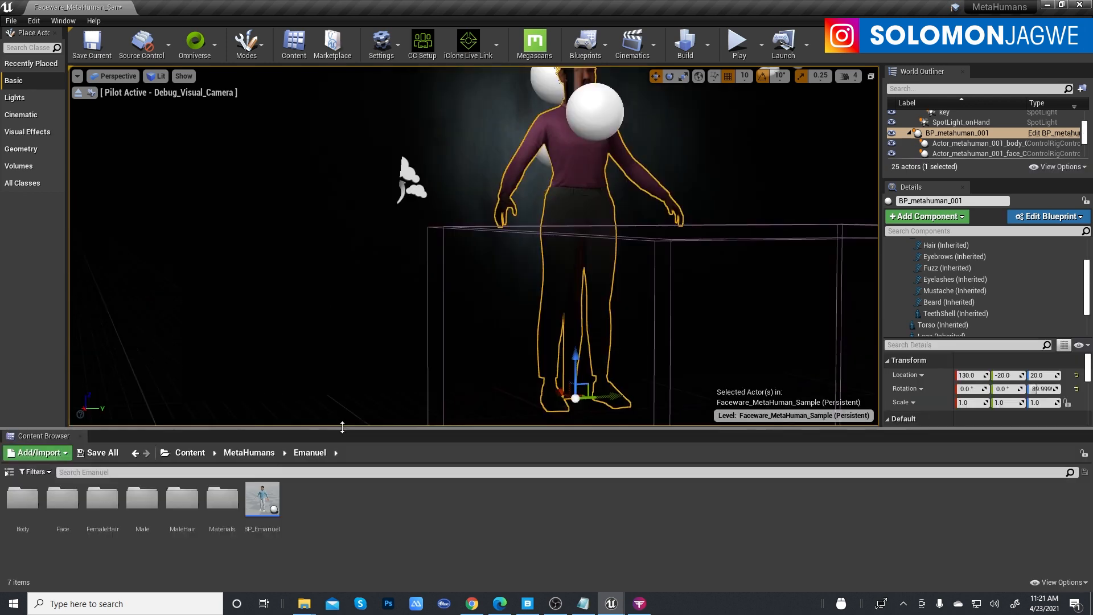
# Place the BP_Emory_Older blueprint from its MetaHumans folder in the level beside the existing MetaHuman, at about 360, -40, -20.
pyautogui.moveTo(341, 427); pyautogui.dragTo(341, 431)
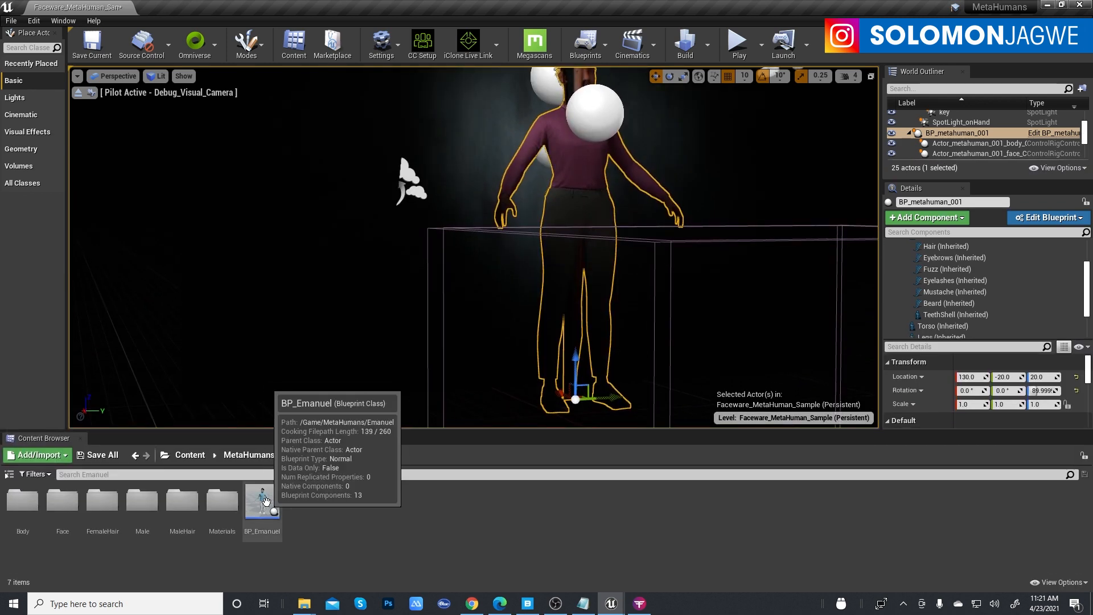
pyautogui.click(247, 457)
pyautogui.doubleClick(103, 504)
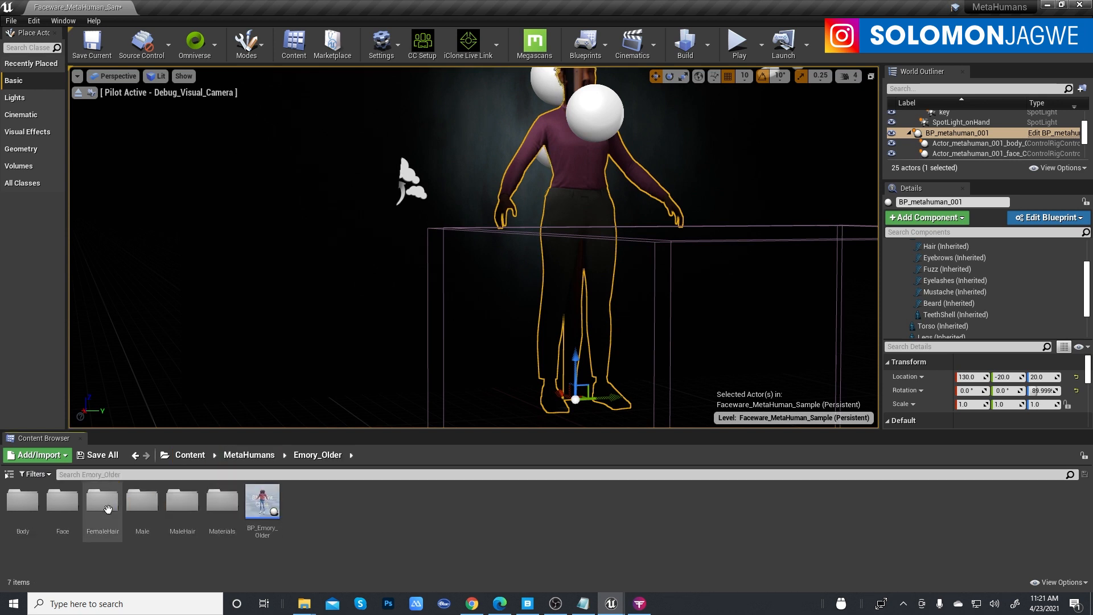
pyautogui.moveTo(271, 506); pyautogui.dragTo(420, 407)
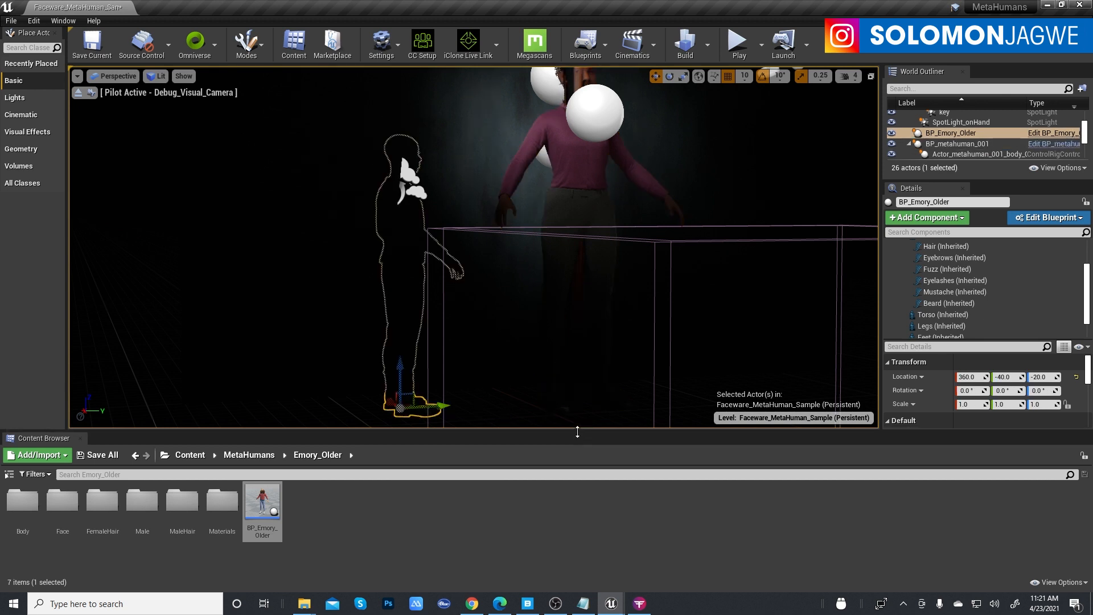
# Enlarge the viewport and move BP_Emory_Older along the Y axis to a Y location of 0.
pyautogui.moveTo(578, 431); pyautogui.dragTo(578, 562)
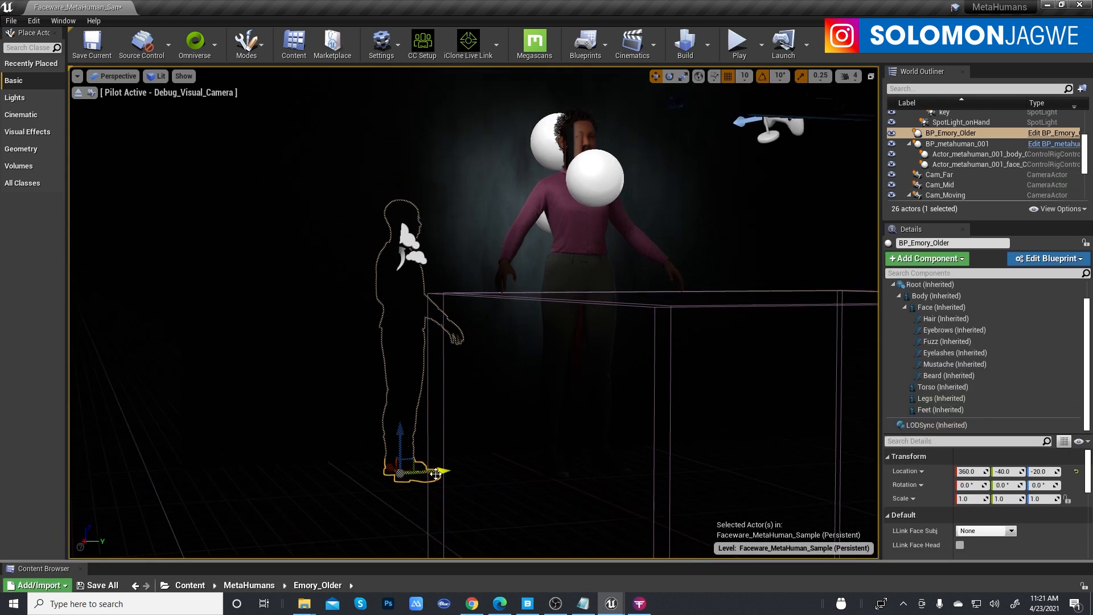
pyautogui.moveTo(568, 319); pyautogui.dragTo(577, 370)
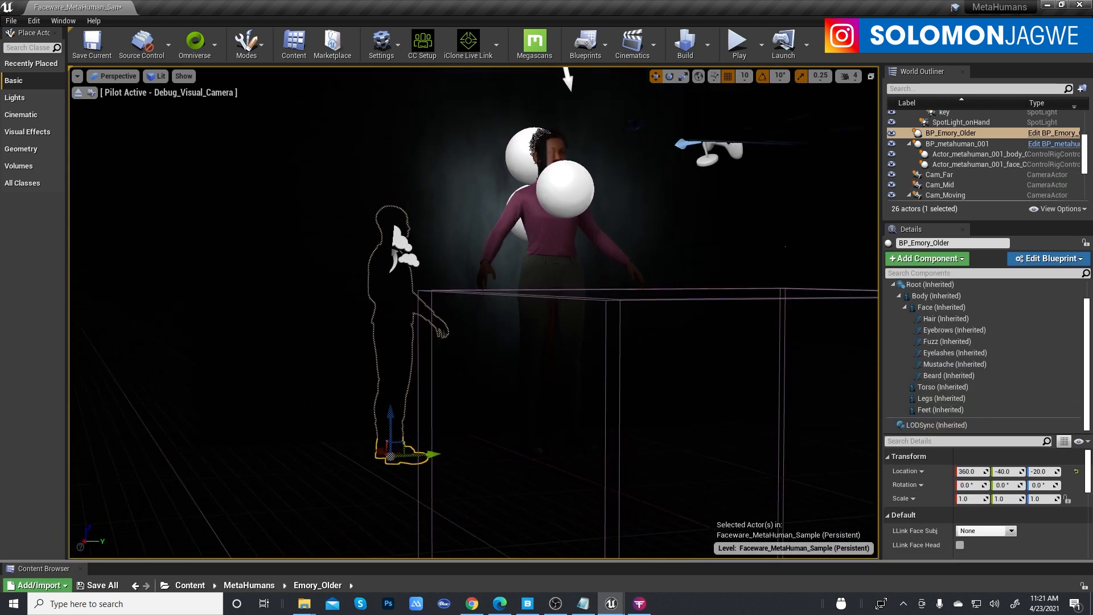
pyautogui.moveTo(568, 78); pyautogui.dragTo(447, 342, button='right')
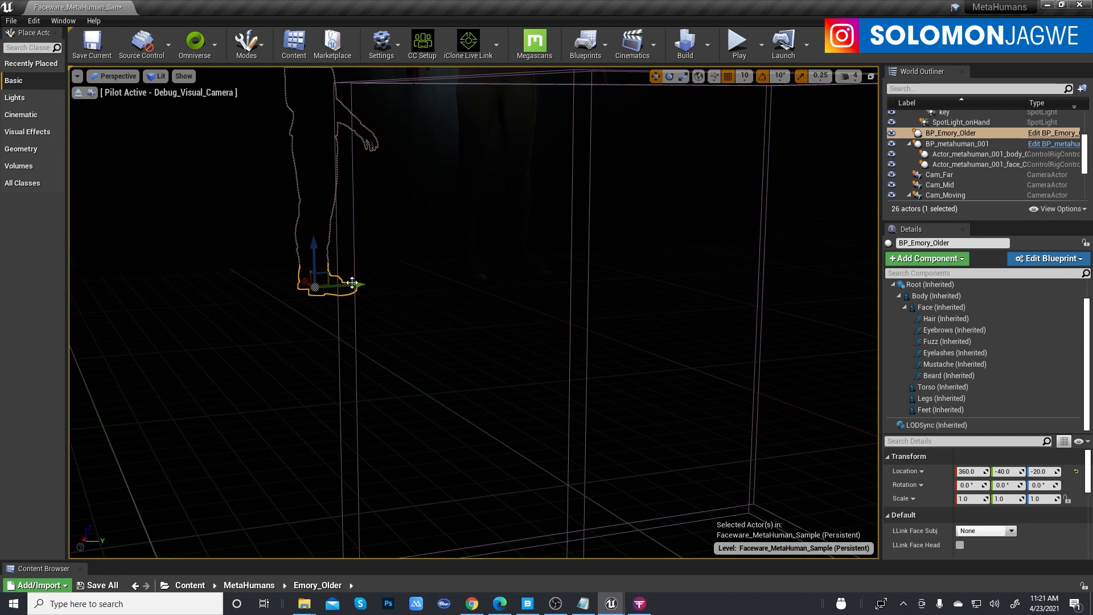
pyautogui.moveTo(358, 284); pyautogui.dragTo(421, 281)
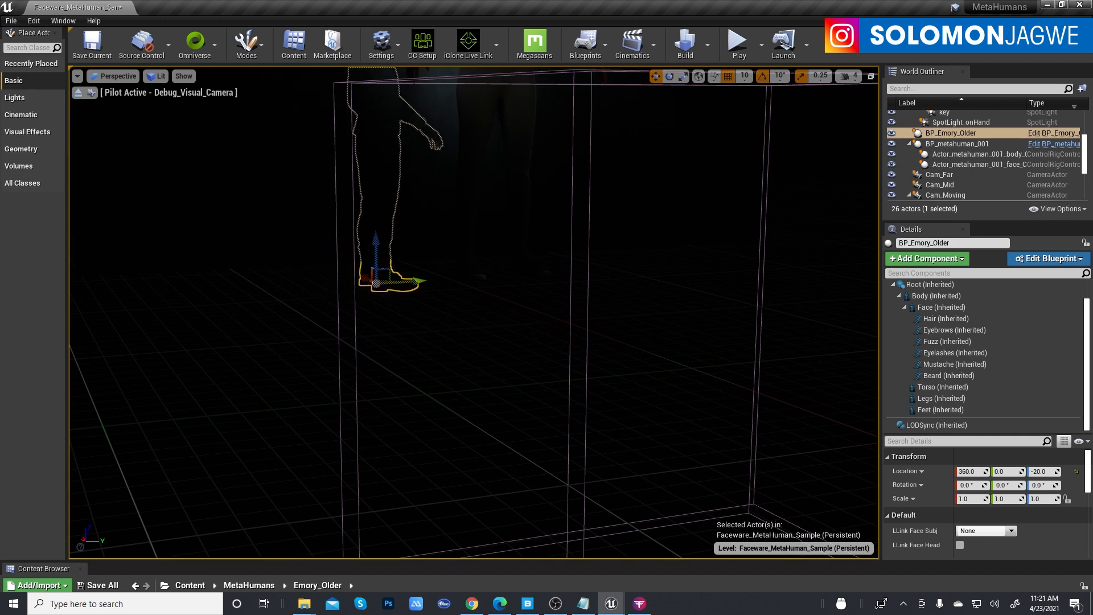
# Rotate BP_Emory_Older to 90° about the Z axis.
pyautogui.moveTo(425, 284); pyautogui.dragTo(415, 194, button='middle')
pyautogui.press('e')
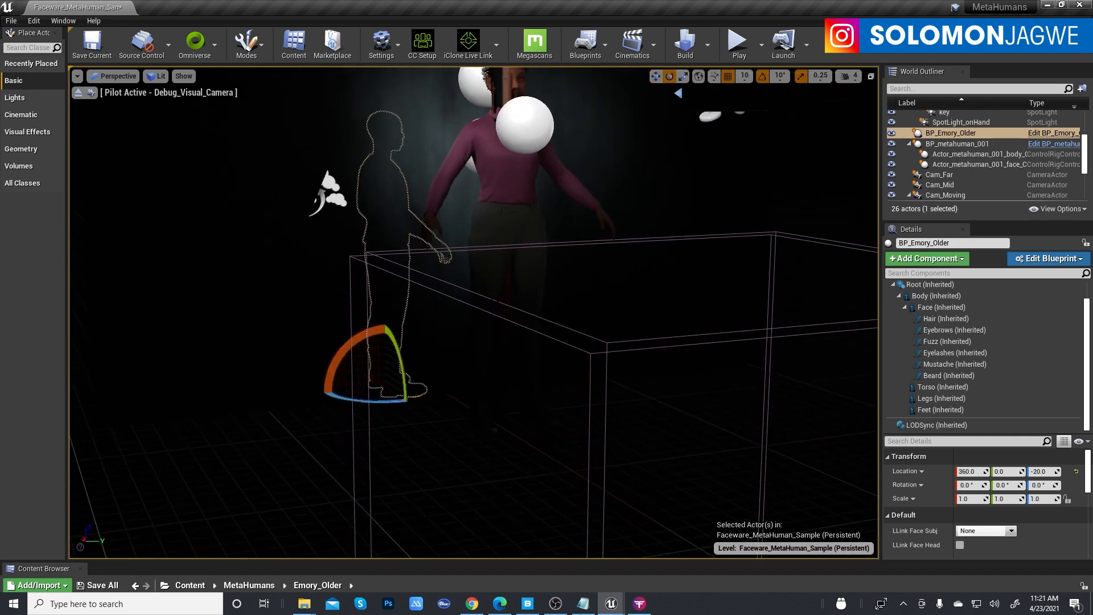
pyautogui.moveTo(378, 393)
pyautogui.mouseDown()
pyautogui.moveTo(393, 387)
pyautogui.moveTo(383, 401)
pyautogui.mouseUp()
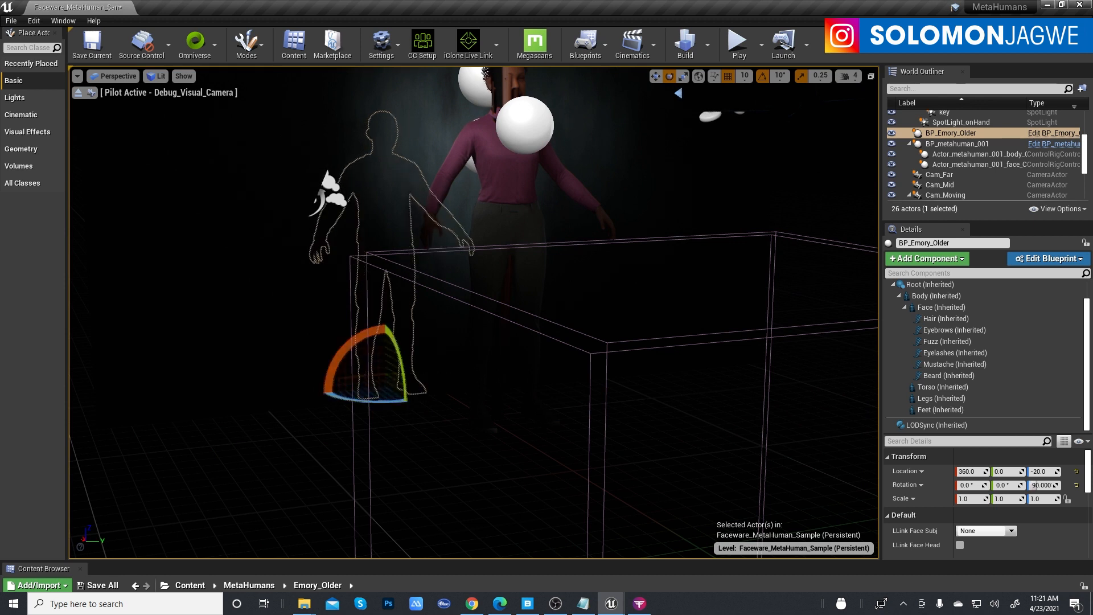
# Move BP_Emory_Older beside the existing MetaHuman, to location 140, -40, 10.
pyautogui.press('w')
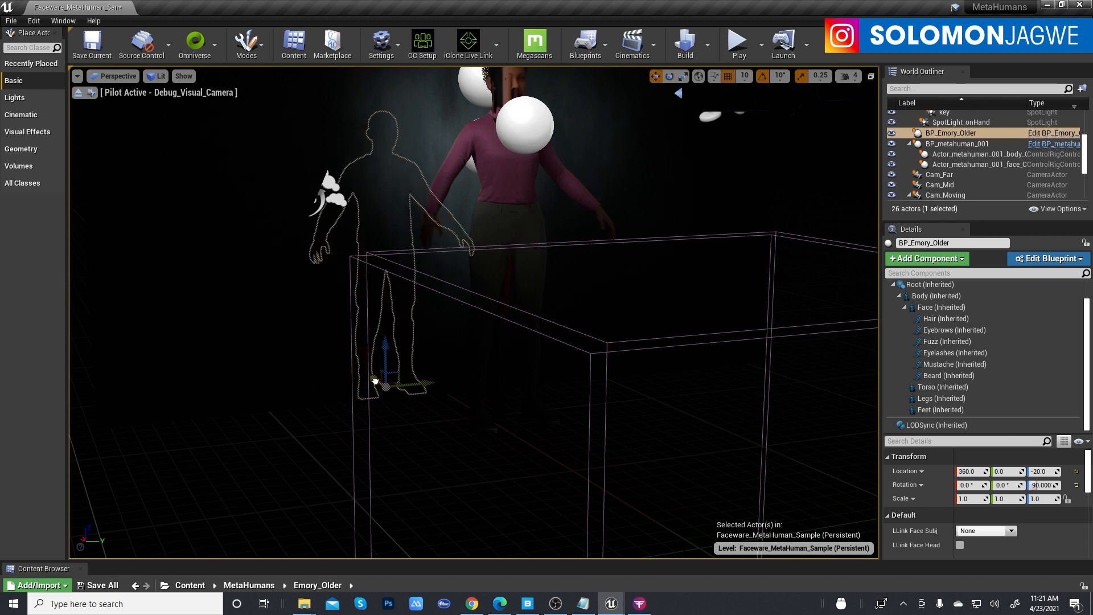
pyautogui.moveTo(374, 382); pyautogui.dragTo(514, 490)
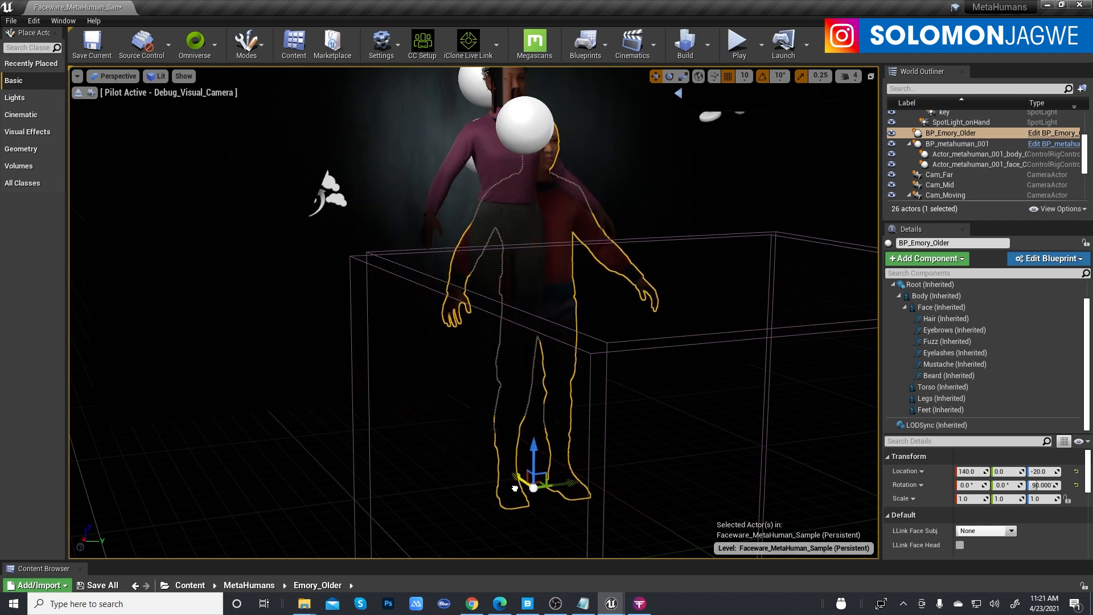
pyautogui.moveTo(536, 450); pyautogui.dragTo(534, 384)
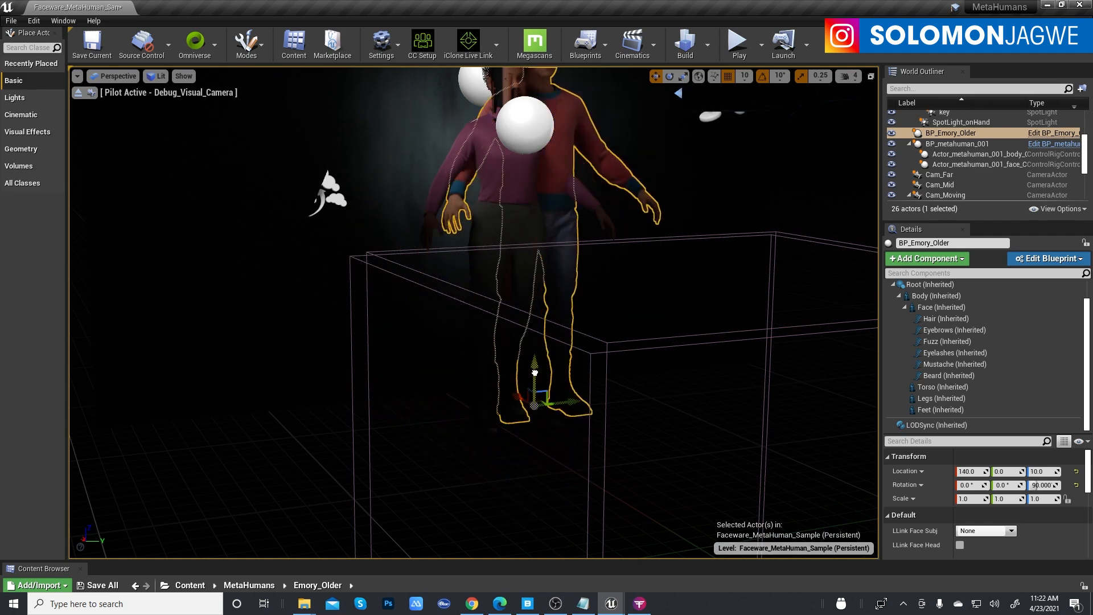
pyautogui.moveTo(571, 423); pyautogui.dragTo(498, 434)
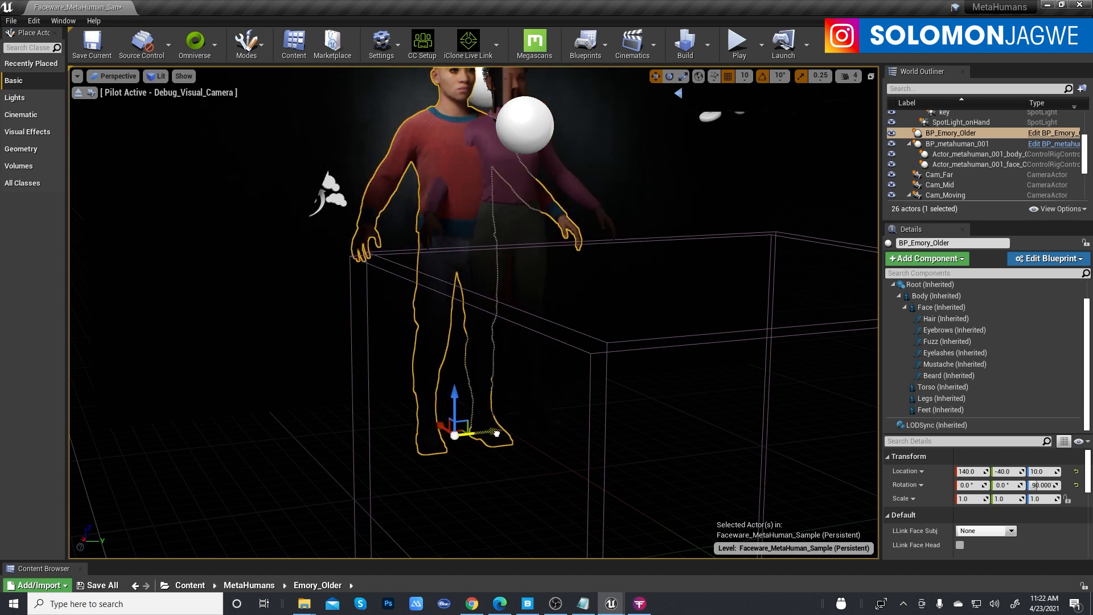
# Switch the viewport to Cam_Near and frame both MetaHumans' faces side by side in the camera's exact view.
pyautogui.click(107, 78)
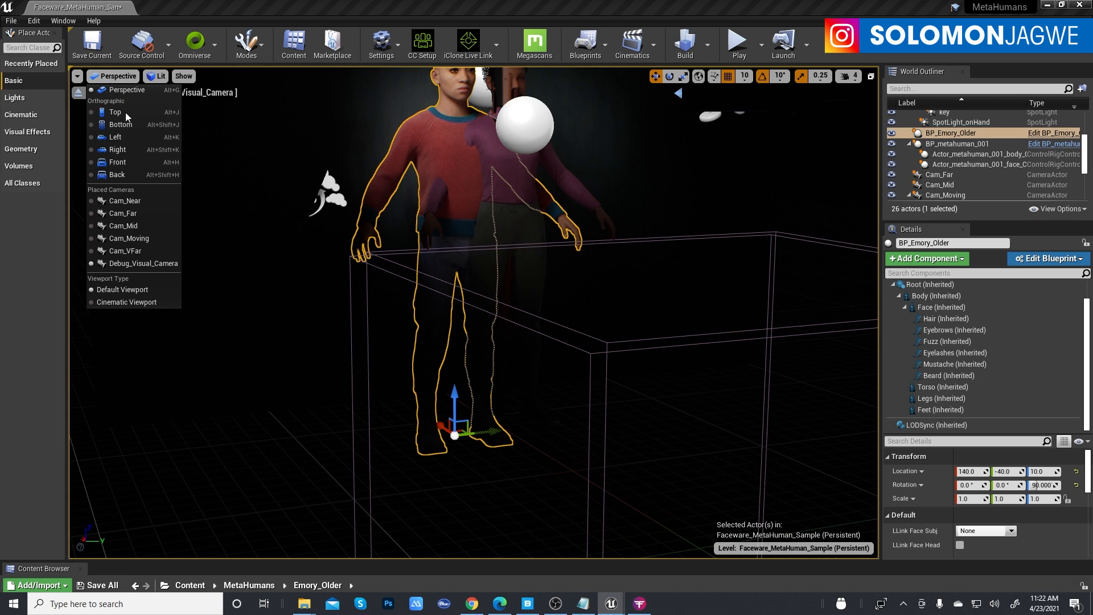
pyautogui.click(132, 201)
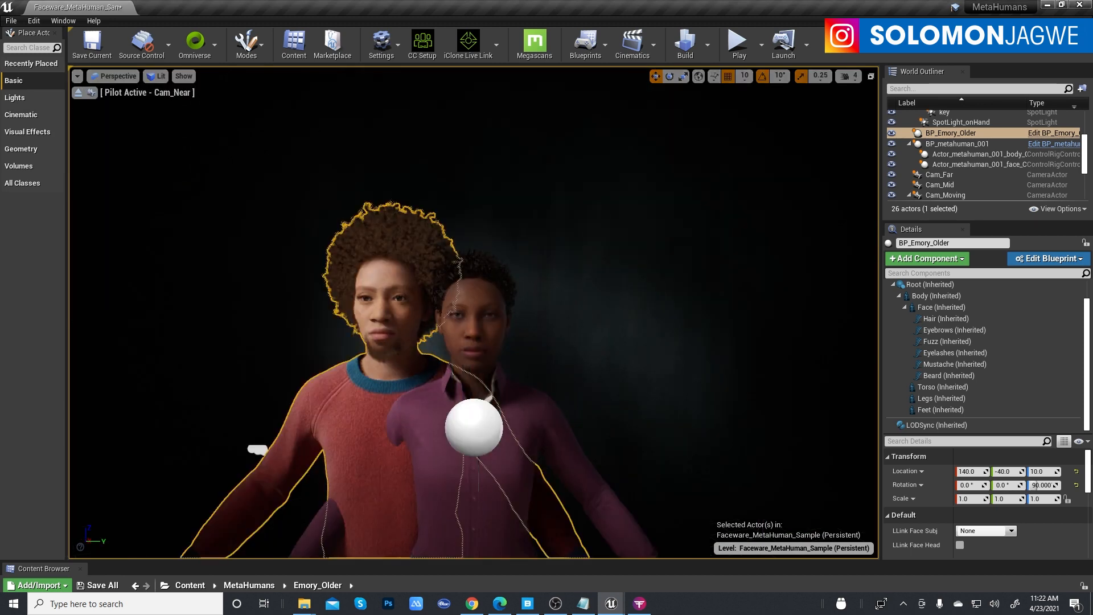
pyautogui.click(91, 93)
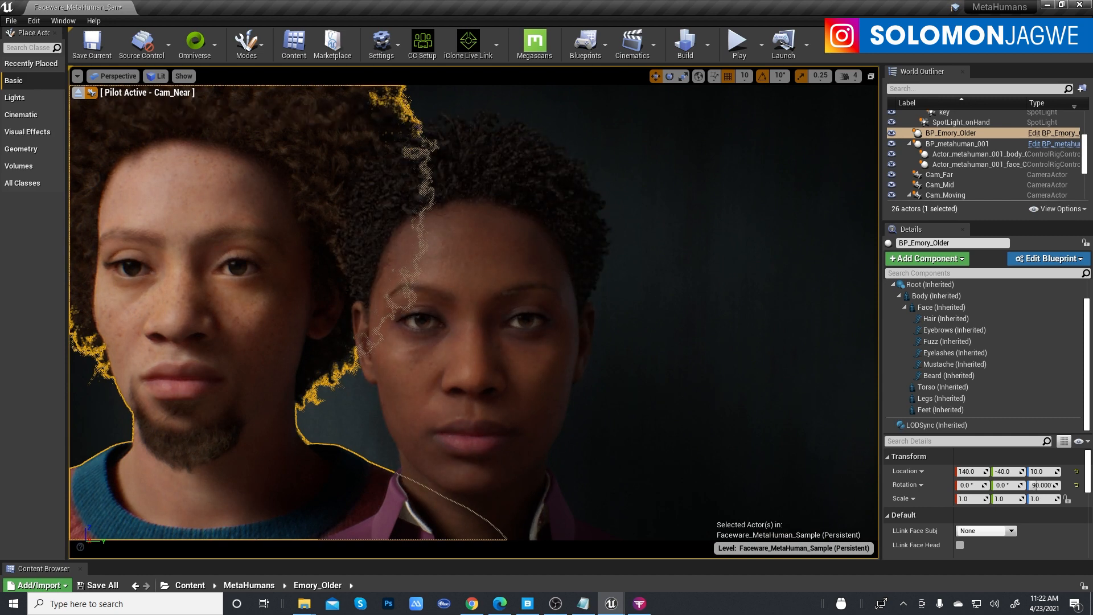
pyautogui.moveTo(513, 285); pyautogui.dragTo(546, 228, button='middle')
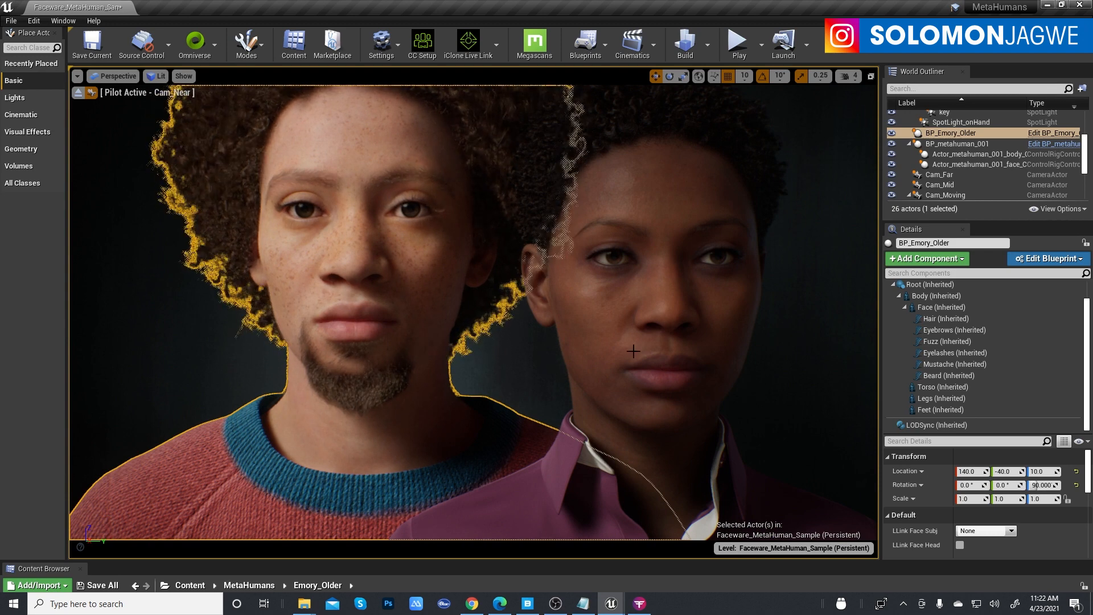
pyautogui.click(571, 311)
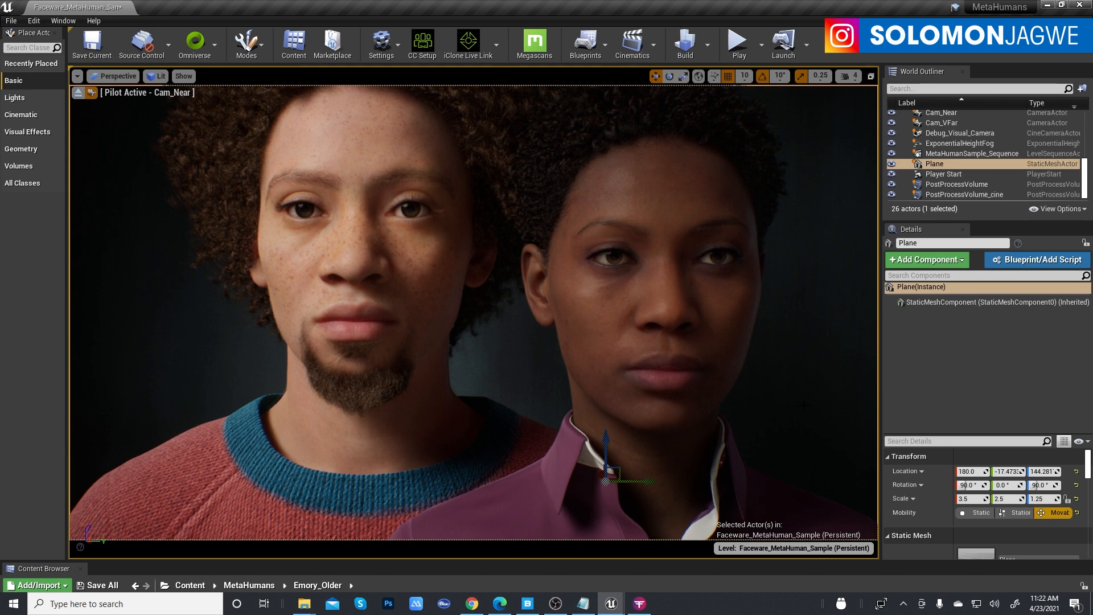
# Check the stream in Faceware Studio, return to Unreal and play the level to test both MetaHumans' facial animation, stopping it when done.
pyautogui.click(640, 605)
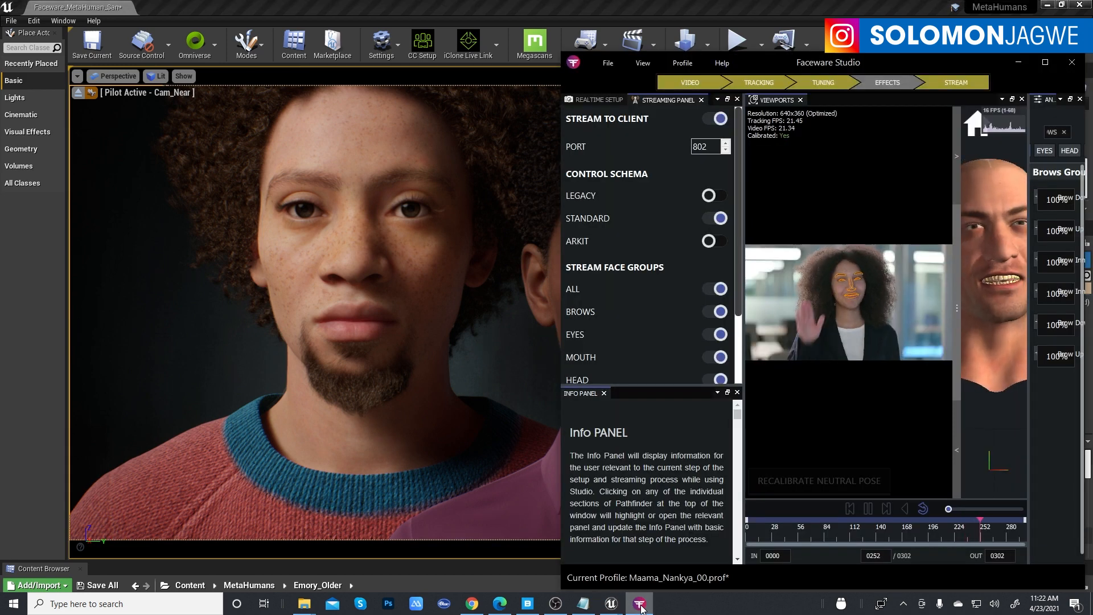
pyautogui.click(620, 2)
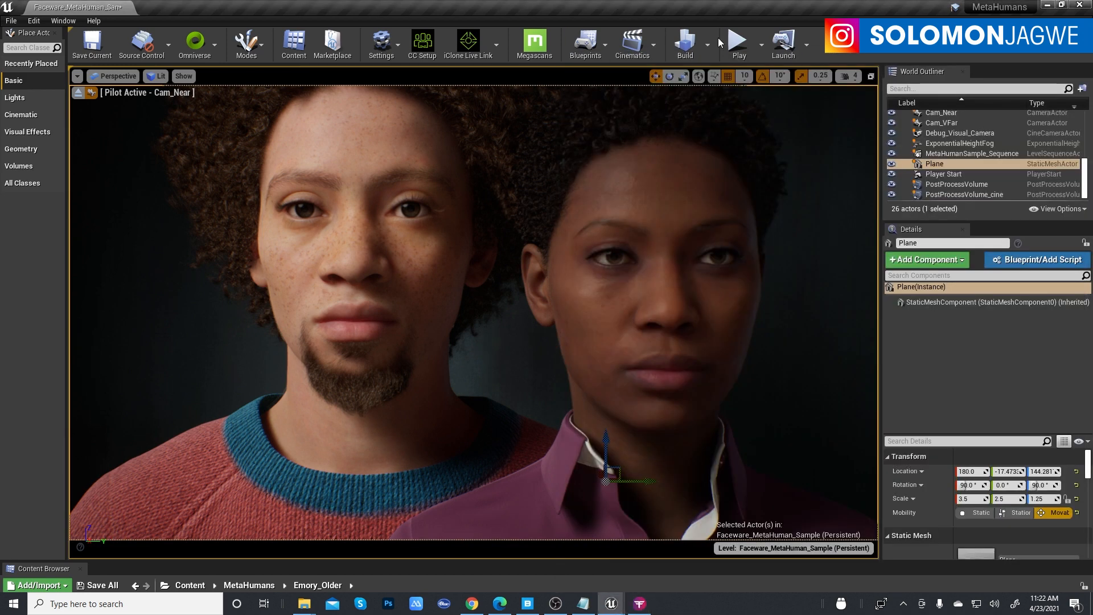
pyautogui.click(731, 46)
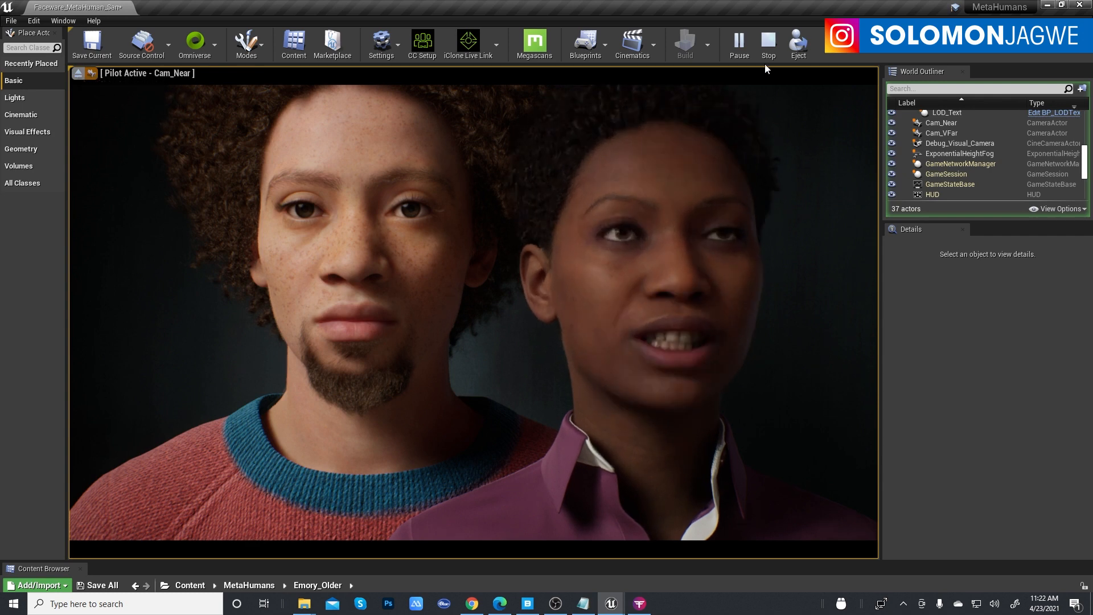
pyautogui.click(784, 73)
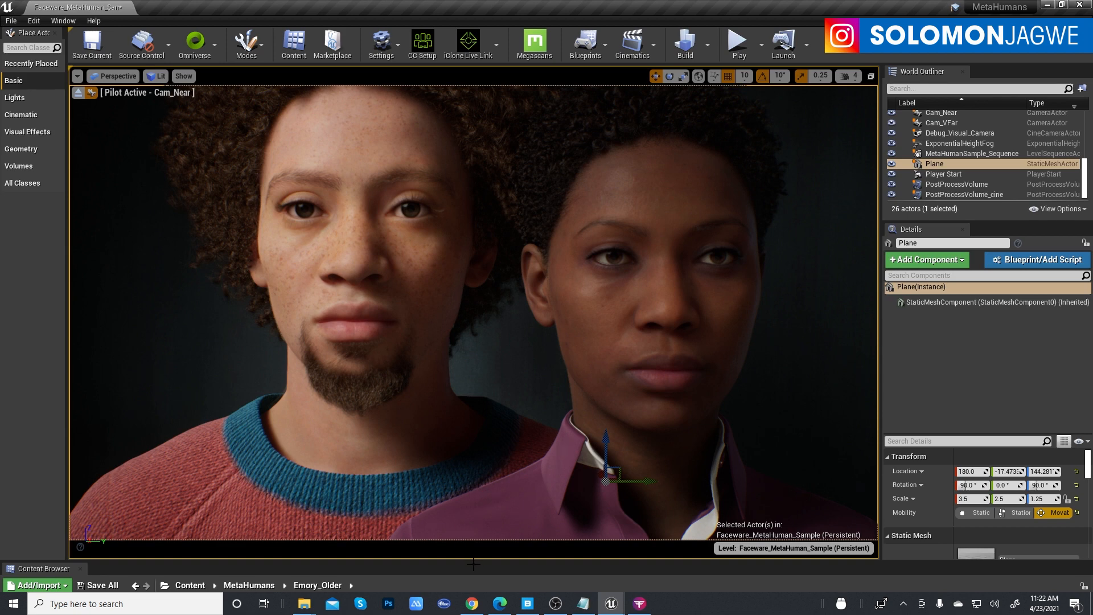
# Enlarge the Content Browser and open the Face folder of Emory_Older.
pyautogui.moveTo(472, 561); pyautogui.dragTo(480, 277)
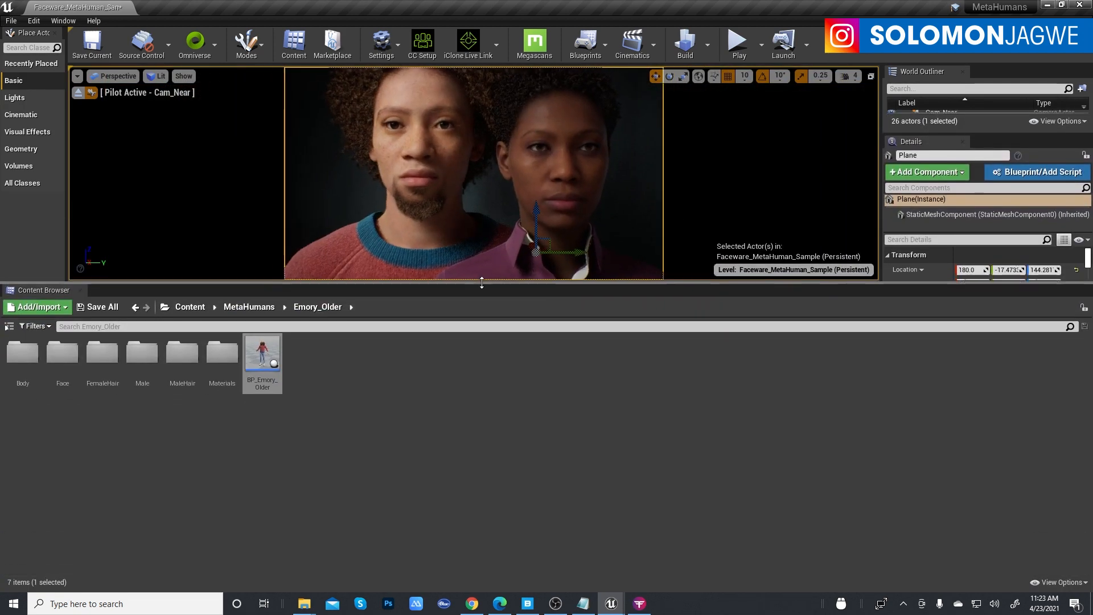
pyautogui.click(66, 356)
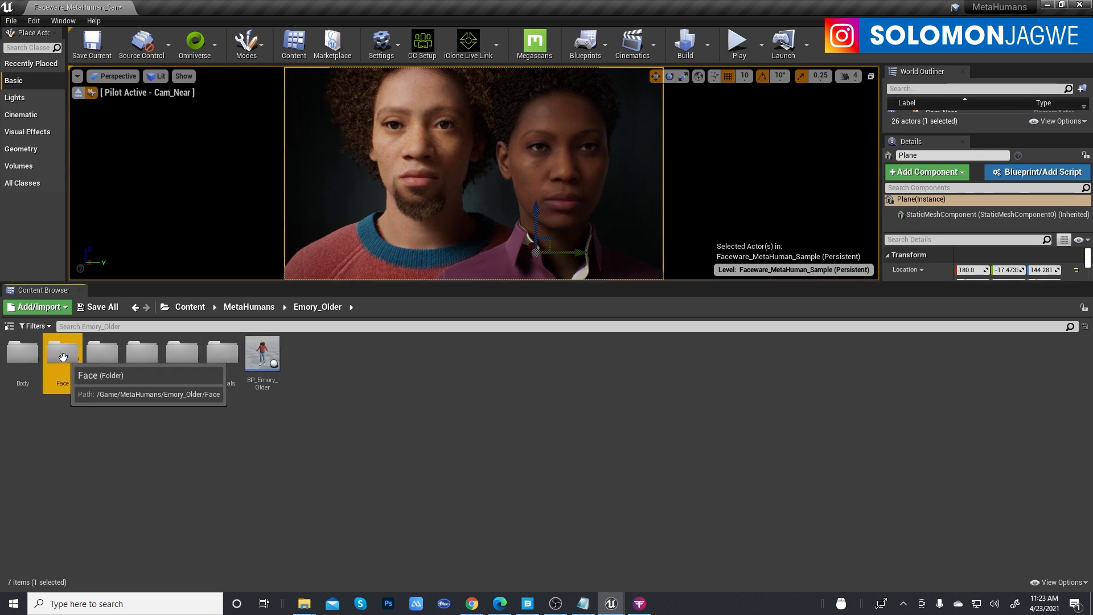
pyautogui.doubleClick(62, 357)
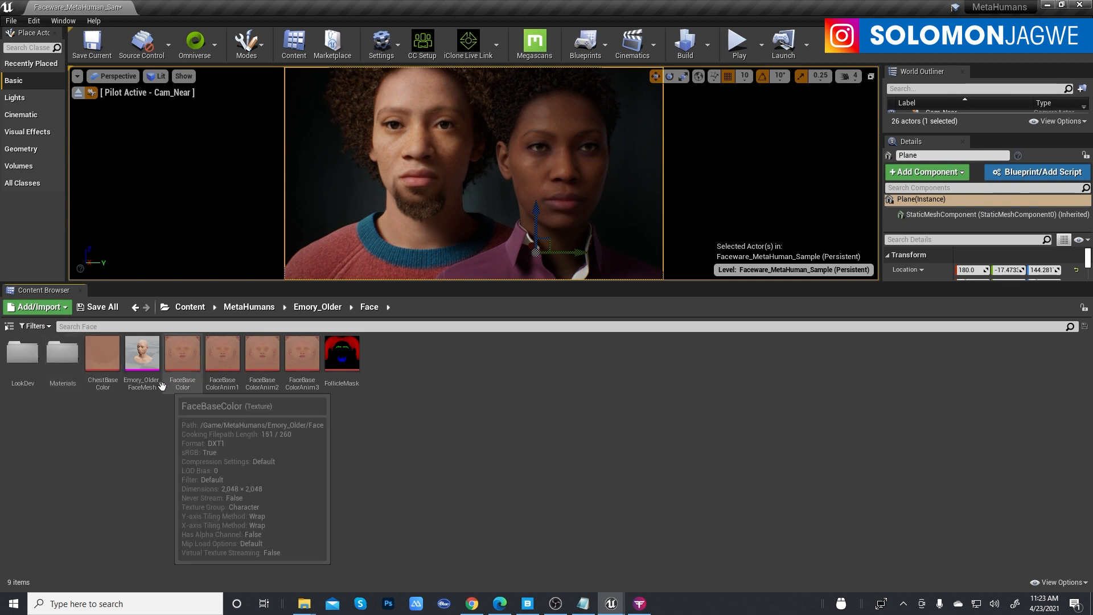
# Assign the Face_Archetype_Skeleton from SampleMetaHumans/Common/Face to the Emory_Older_FaceMesh skeletal mesh.
pyautogui.rightClick(144, 358)
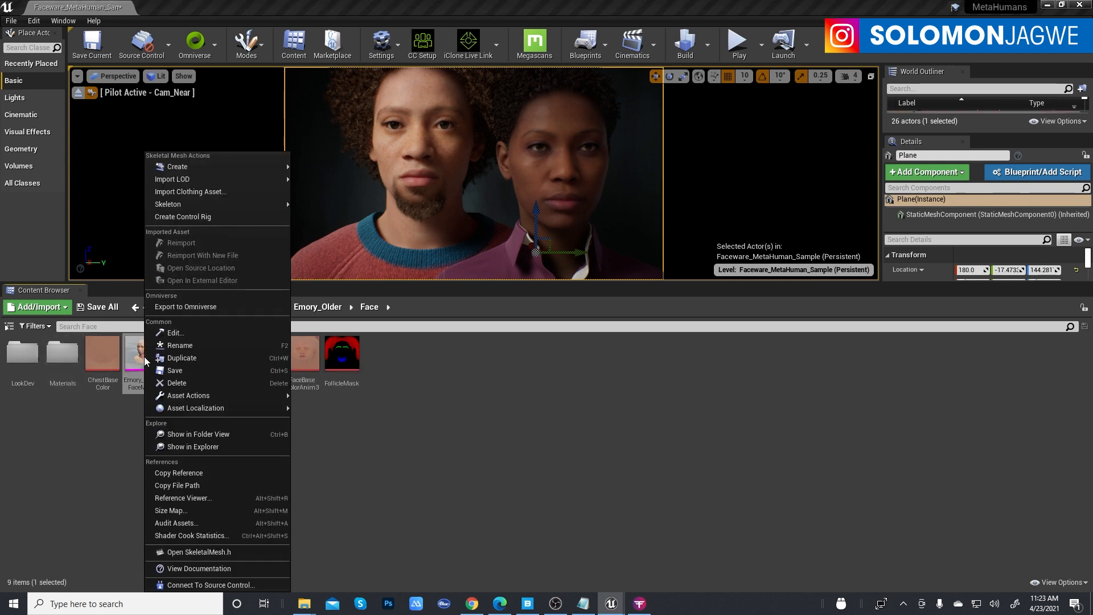
pyautogui.moveTo(200, 206)
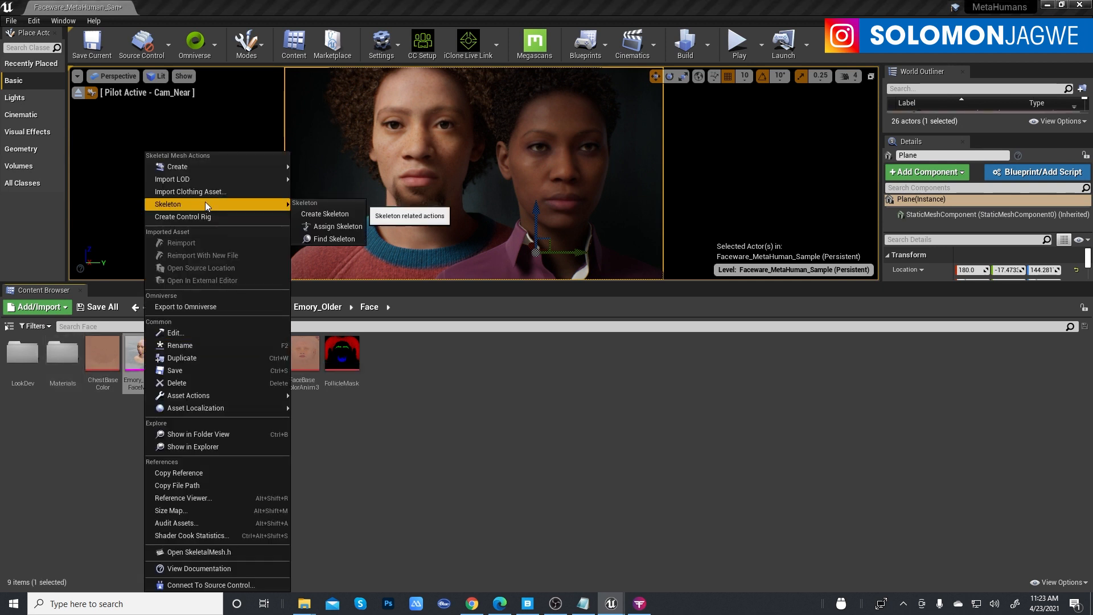
pyautogui.click(352, 227)
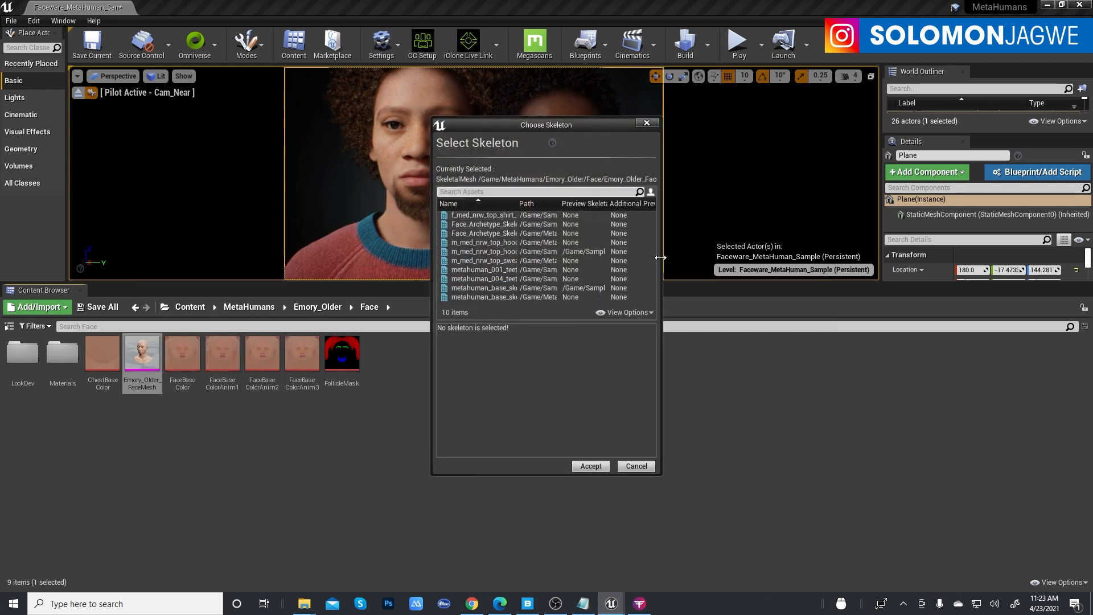
pyautogui.moveTo(661, 258); pyautogui.dragTo(908, 265)
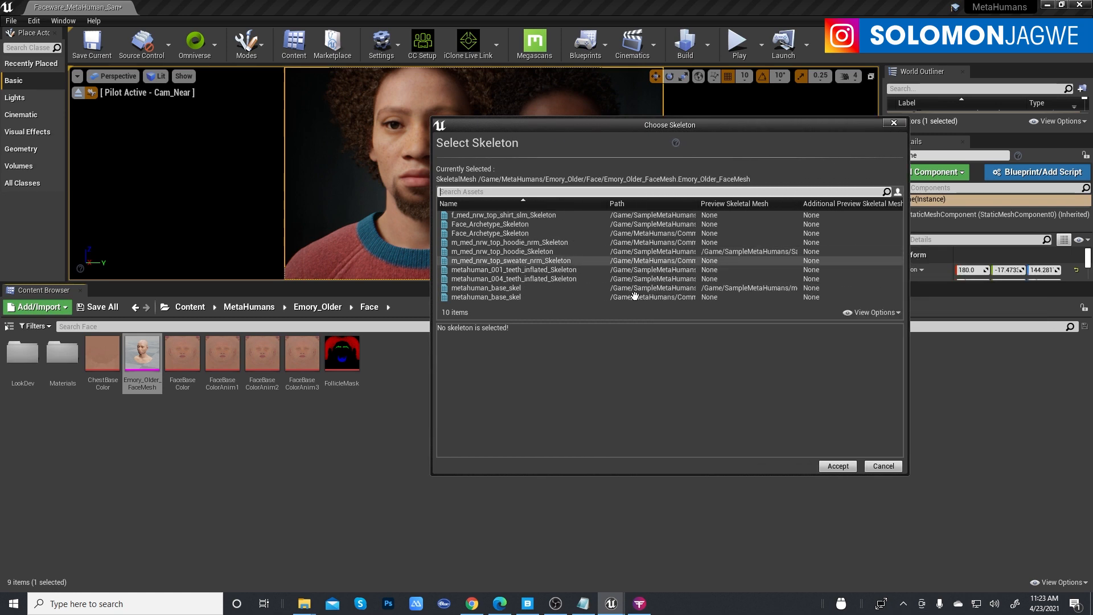
pyautogui.click(519, 224)
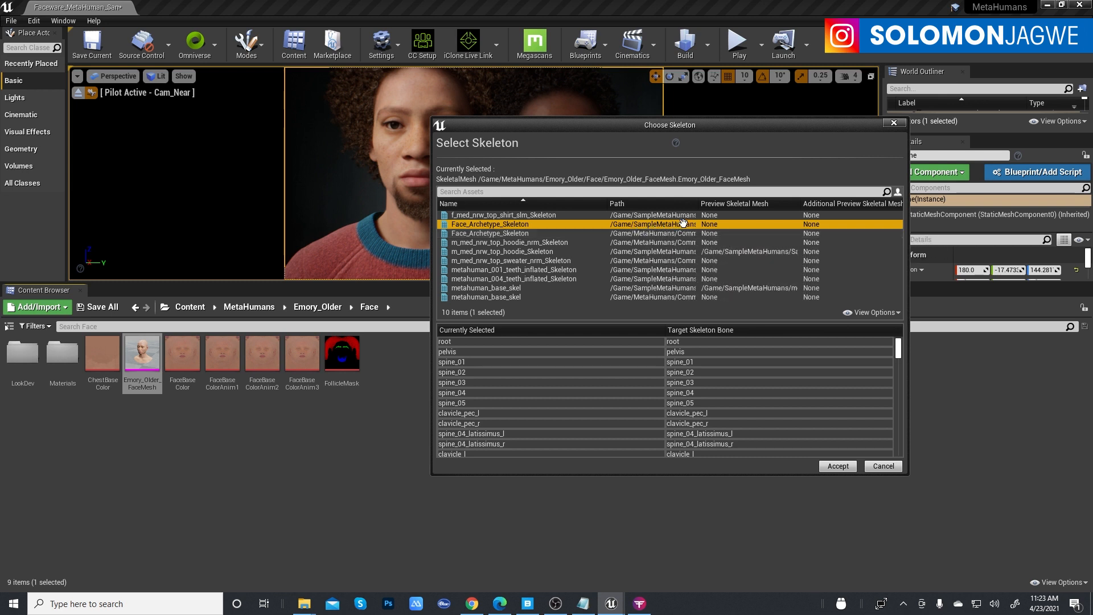
pyautogui.moveTo(699, 206); pyautogui.dragTo(789, 205)
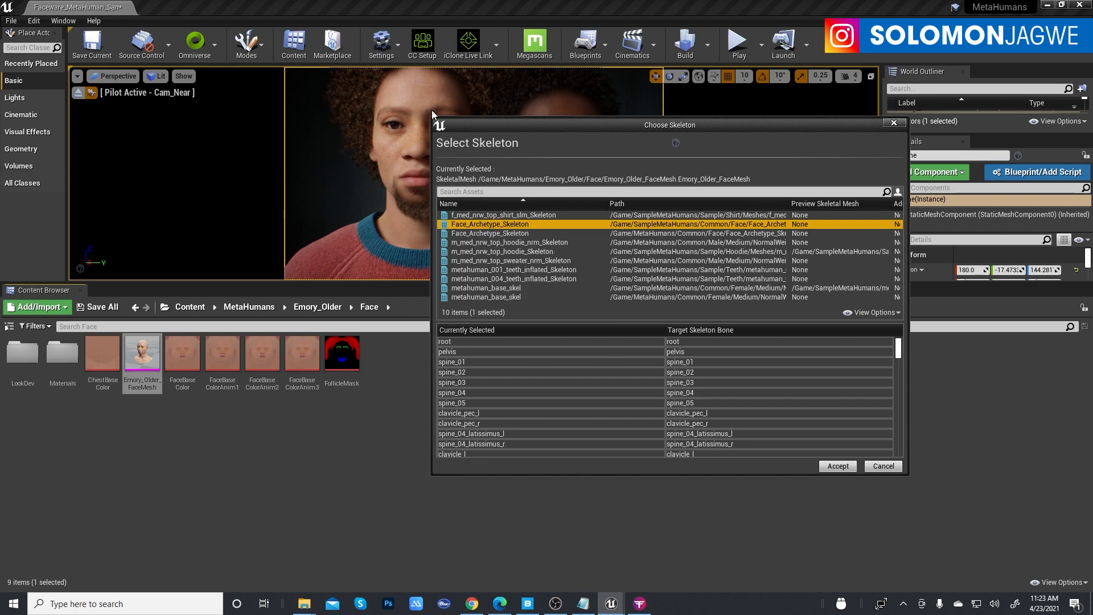
pyautogui.click(838, 466)
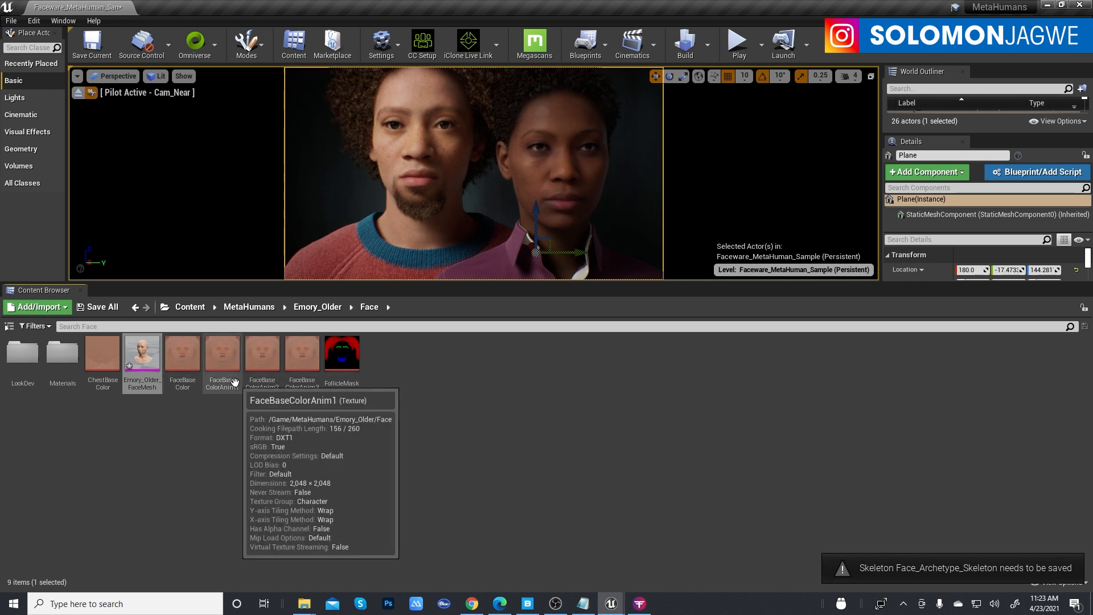
# Find the m_med_nrw_body skeletal mesh in Emory_Older/Male/Medium/NormalWeight/Body and select it.
pyautogui.click(312, 308)
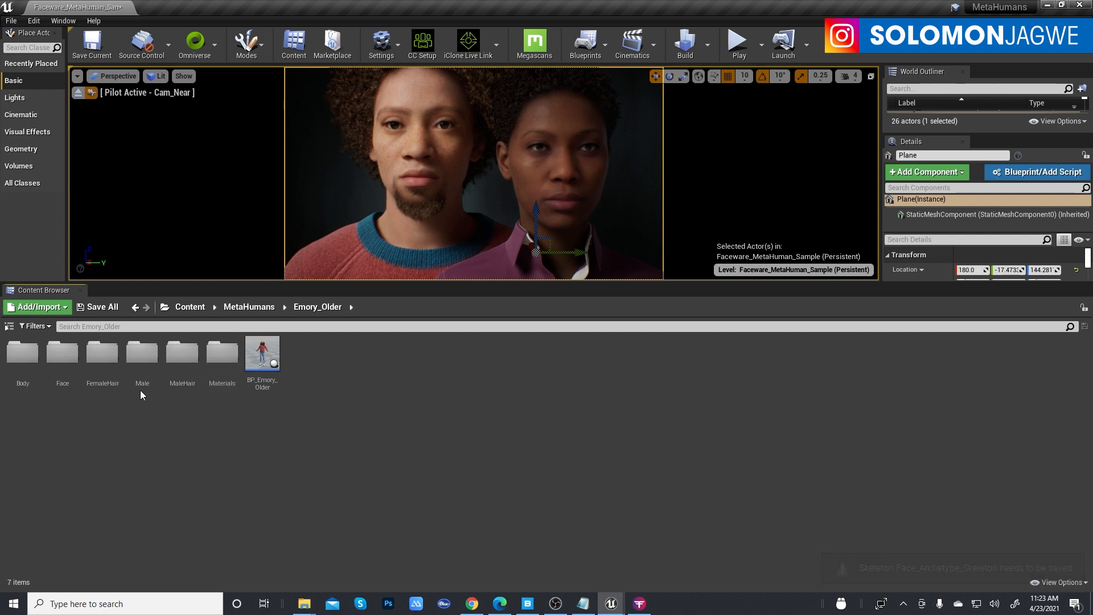
pyautogui.doubleClick(30, 366)
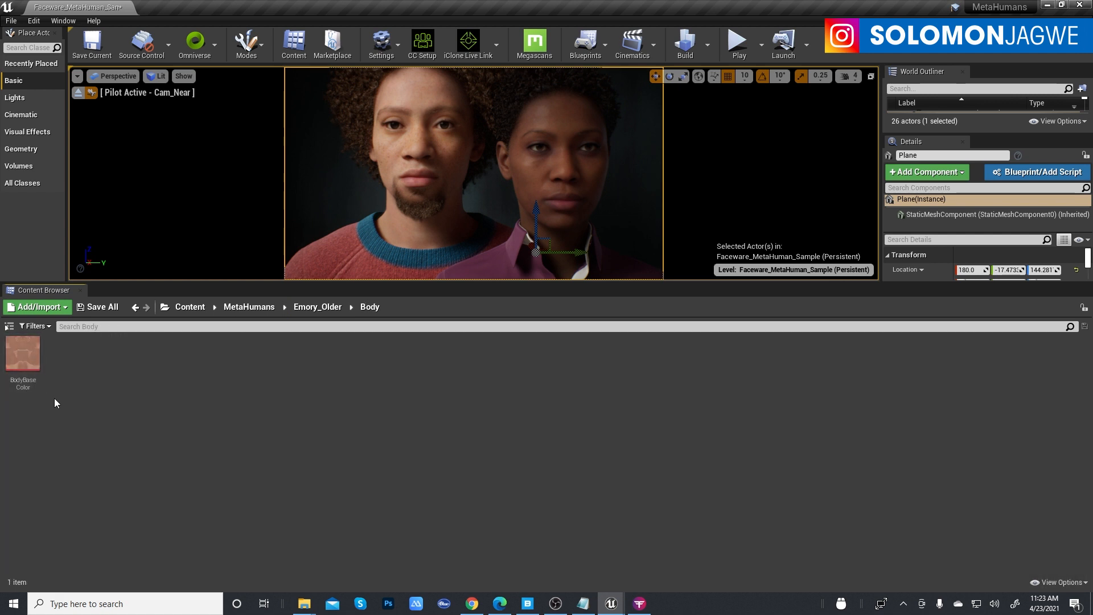
pyautogui.click(313, 307)
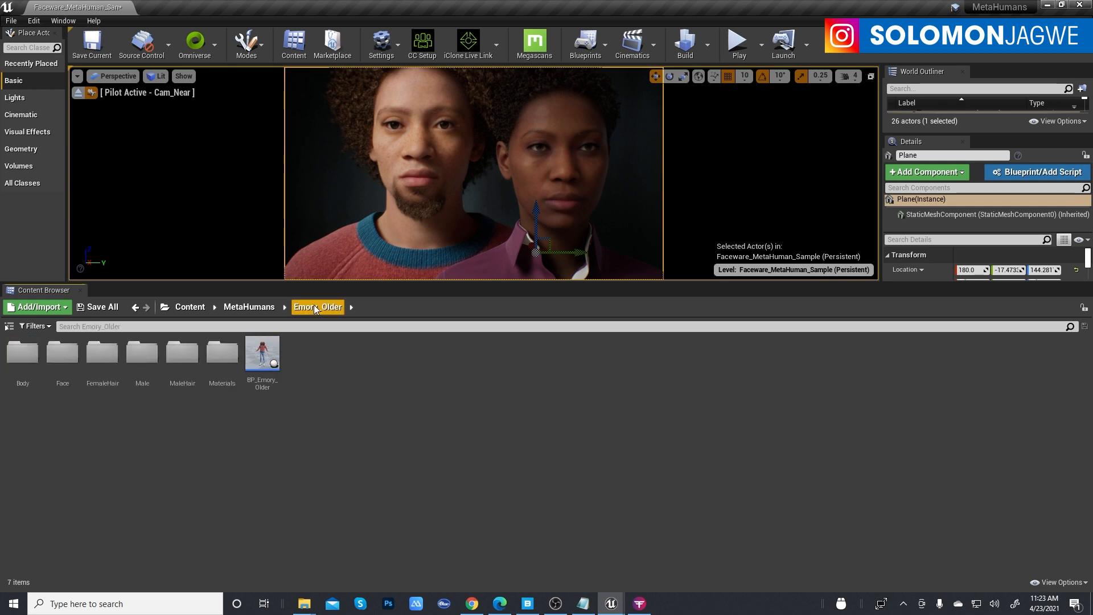
pyautogui.doubleClick(145, 361)
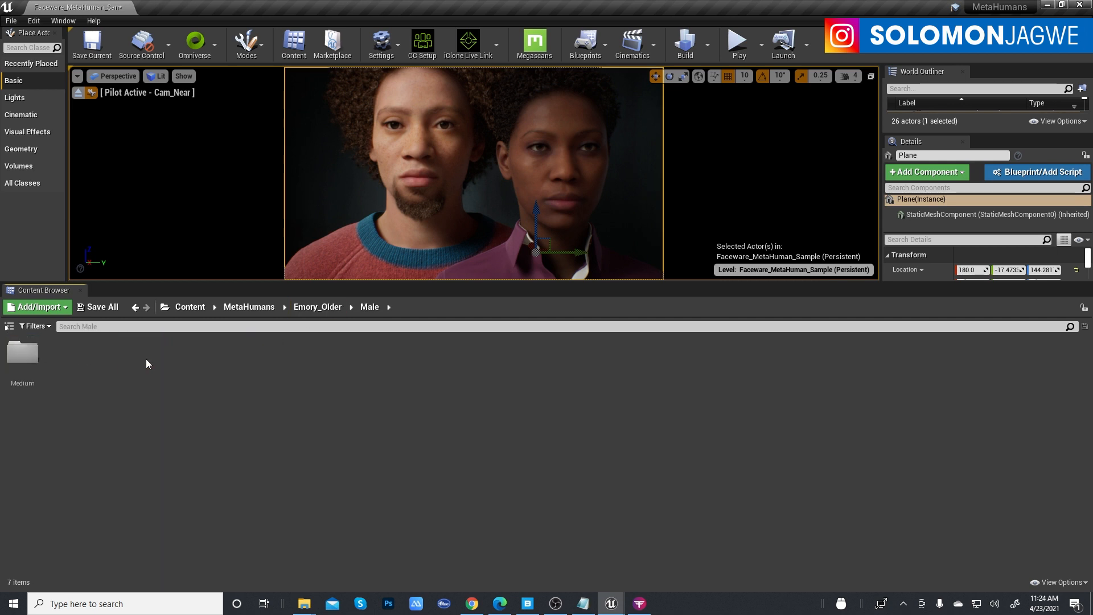
pyautogui.doubleClick(26, 354)
pyautogui.doubleClick(30, 355)
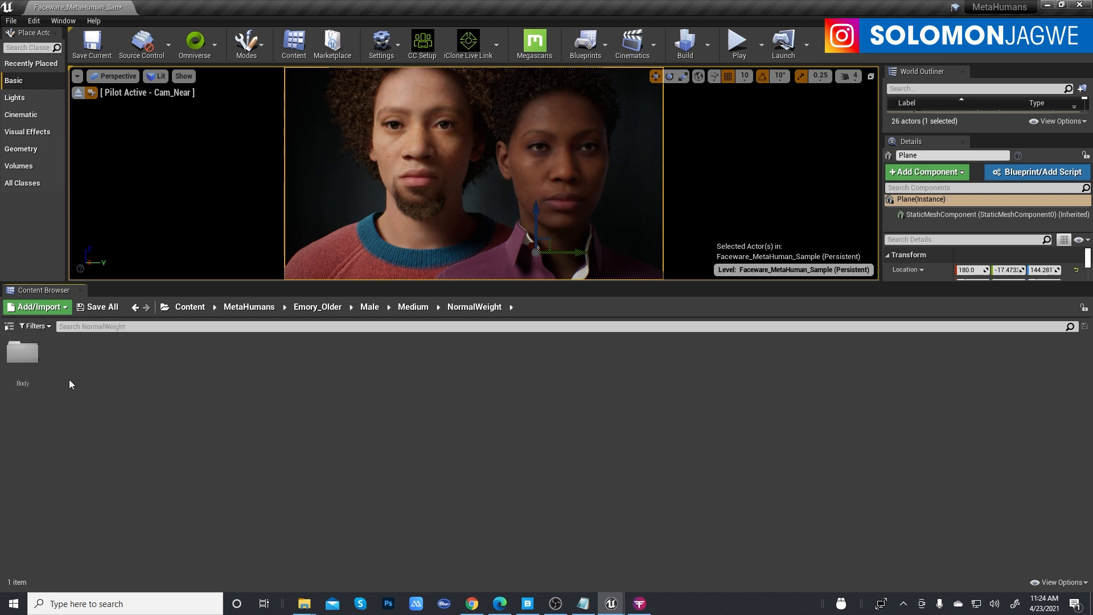
pyautogui.doubleClick(27, 358)
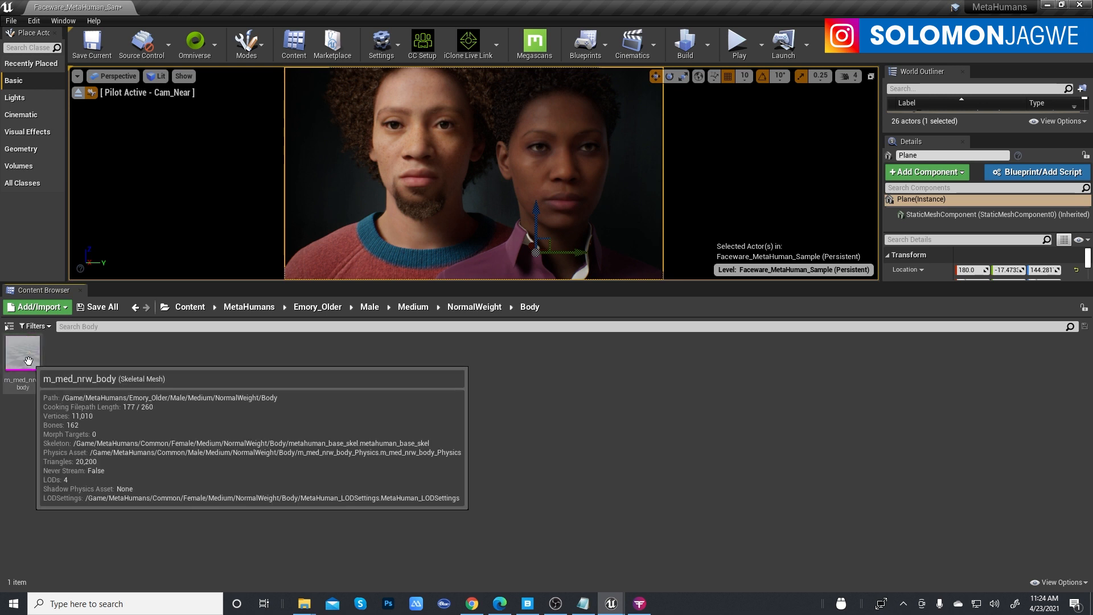
pyautogui.click(28, 361)
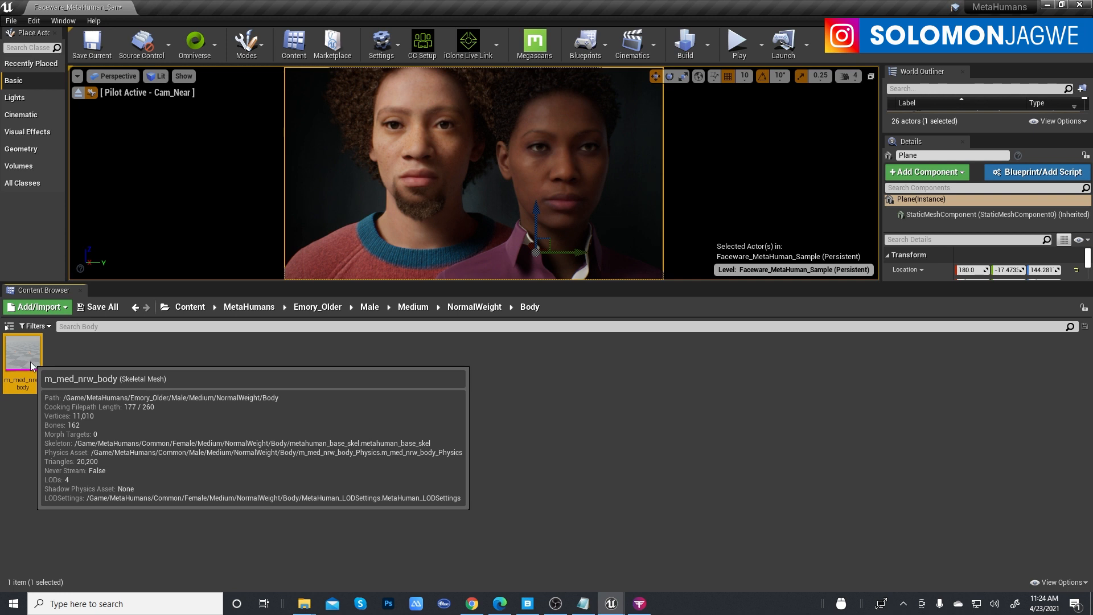
# Assign the metahuman_base_skel skeleton from SampleMetaHumans/Common/Female/Medium/NormalWeight/Body to the m_med_nrw_body skeletal mesh.
pyautogui.rightClick(32, 366)
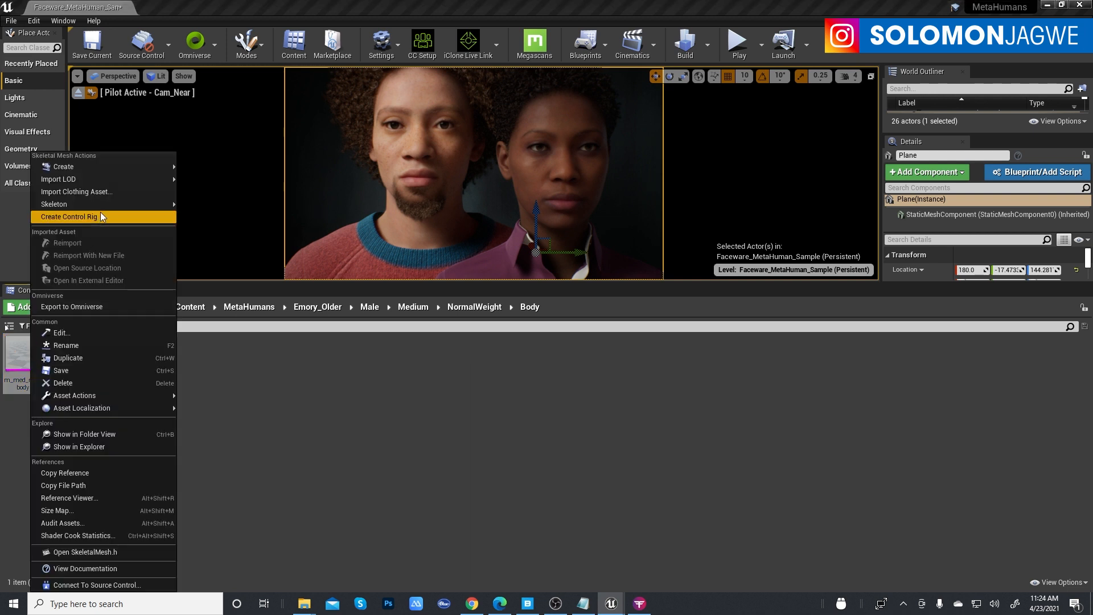
pyautogui.moveTo(102, 206)
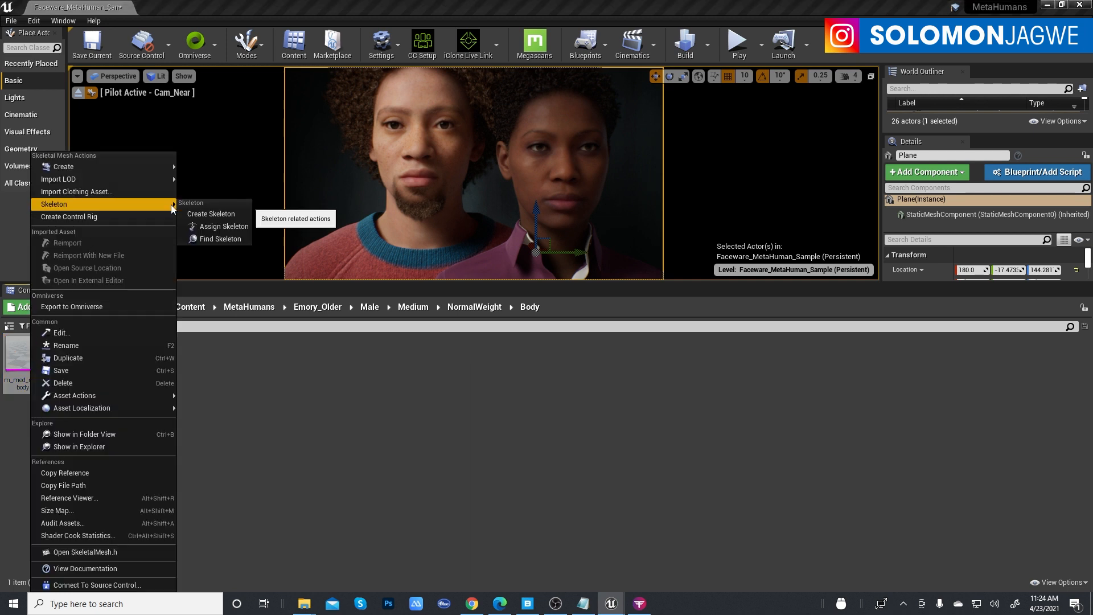
pyautogui.click(227, 228)
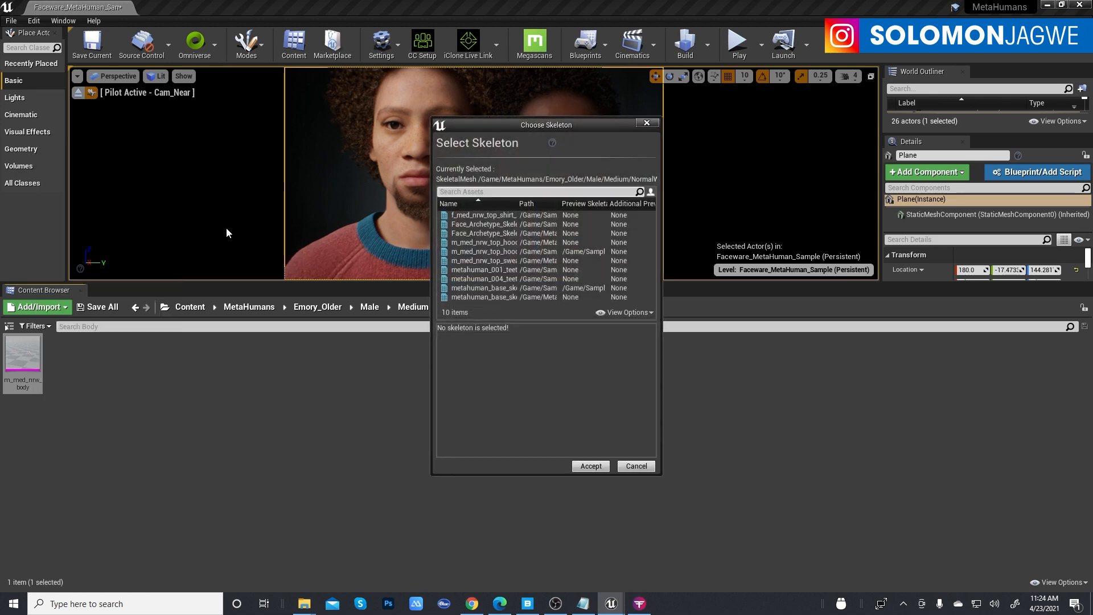
pyautogui.moveTo(660, 379); pyautogui.dragTo(909, 379)
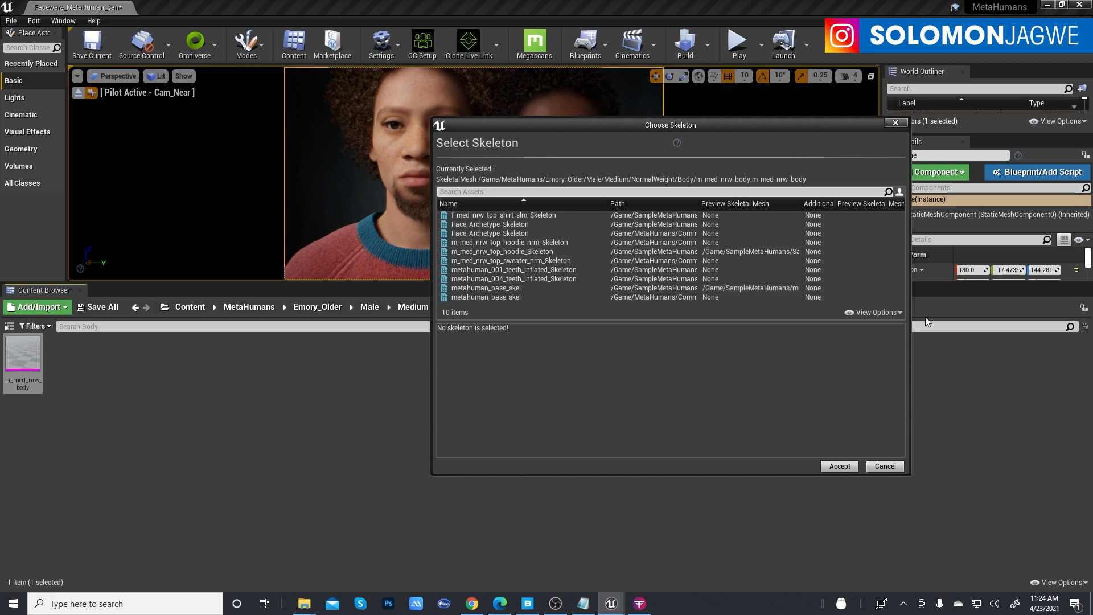
pyautogui.moveTo(909, 343); pyautogui.dragTo(1050, 347)
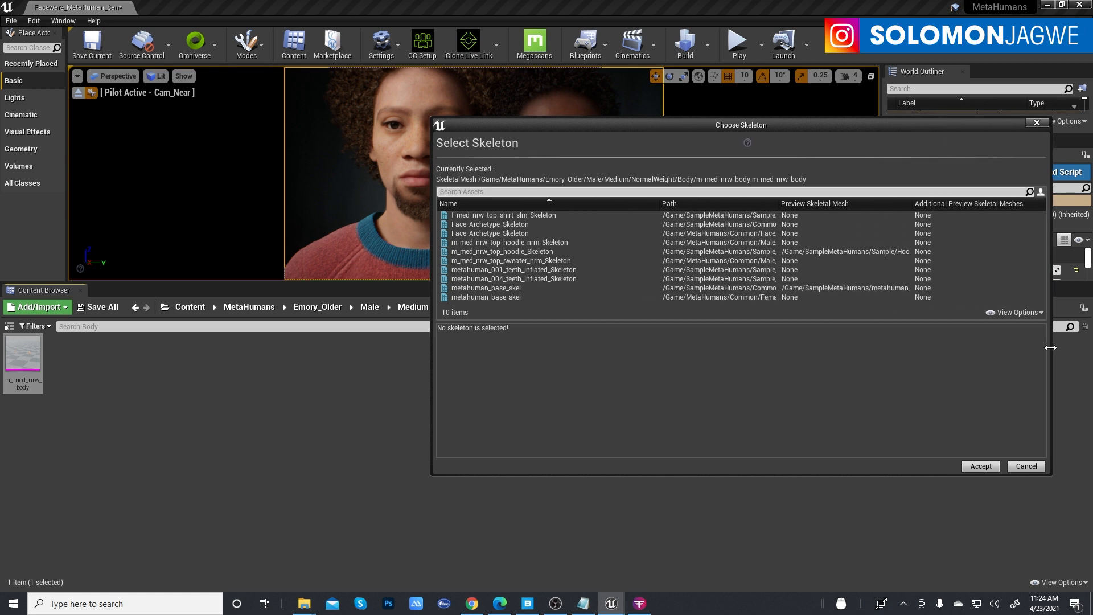
pyautogui.moveTo(432, 380); pyautogui.dragTo(254, 378)
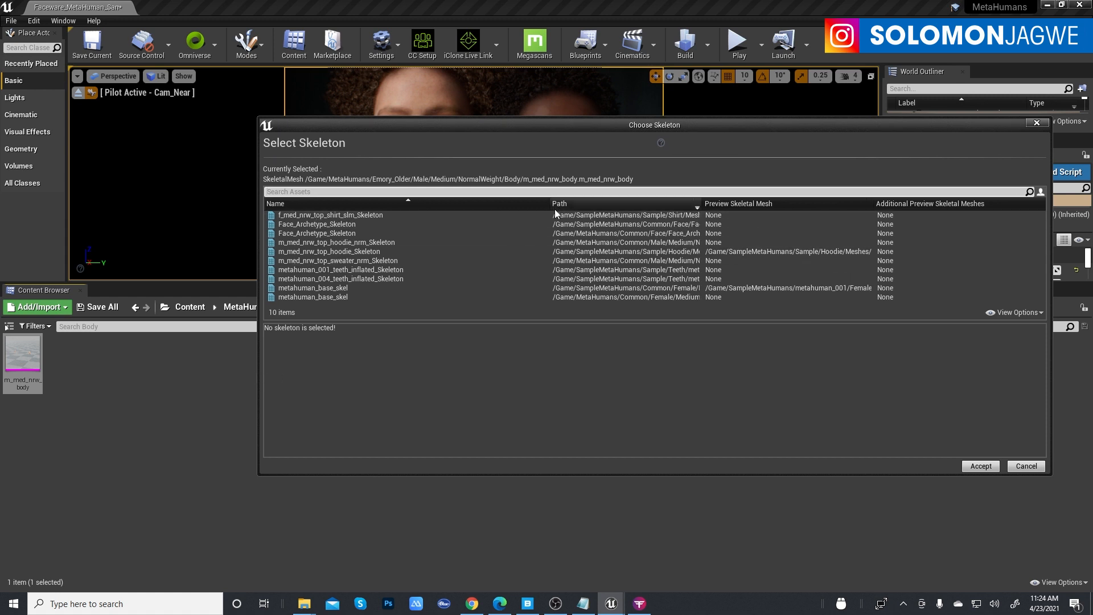
pyautogui.moveTo(551, 203); pyautogui.dragTo(468, 204)
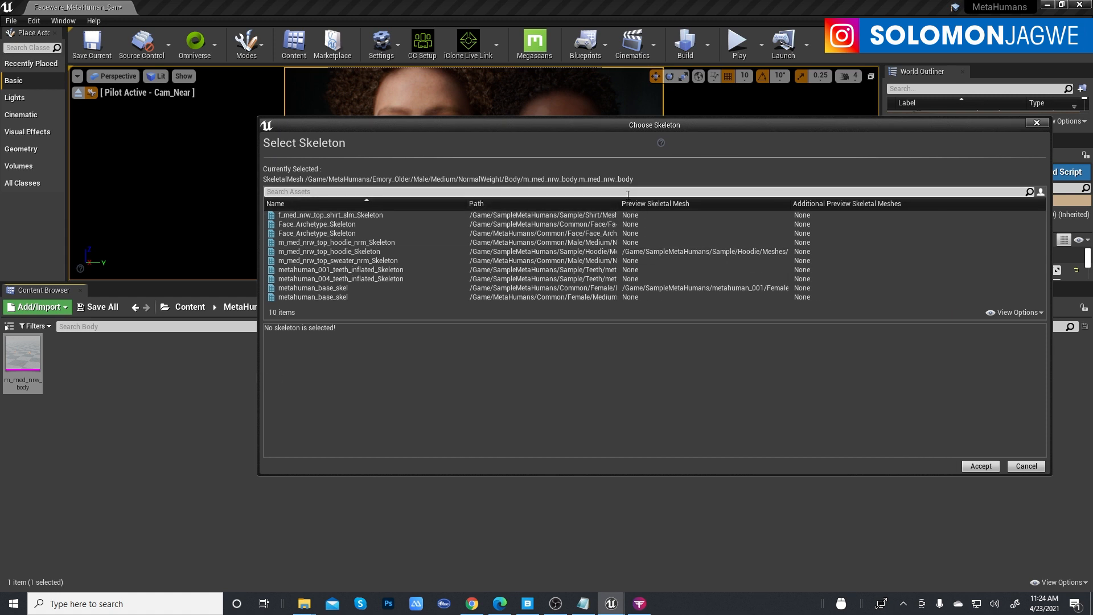
pyautogui.moveTo(619, 202); pyautogui.dragTo(714, 203)
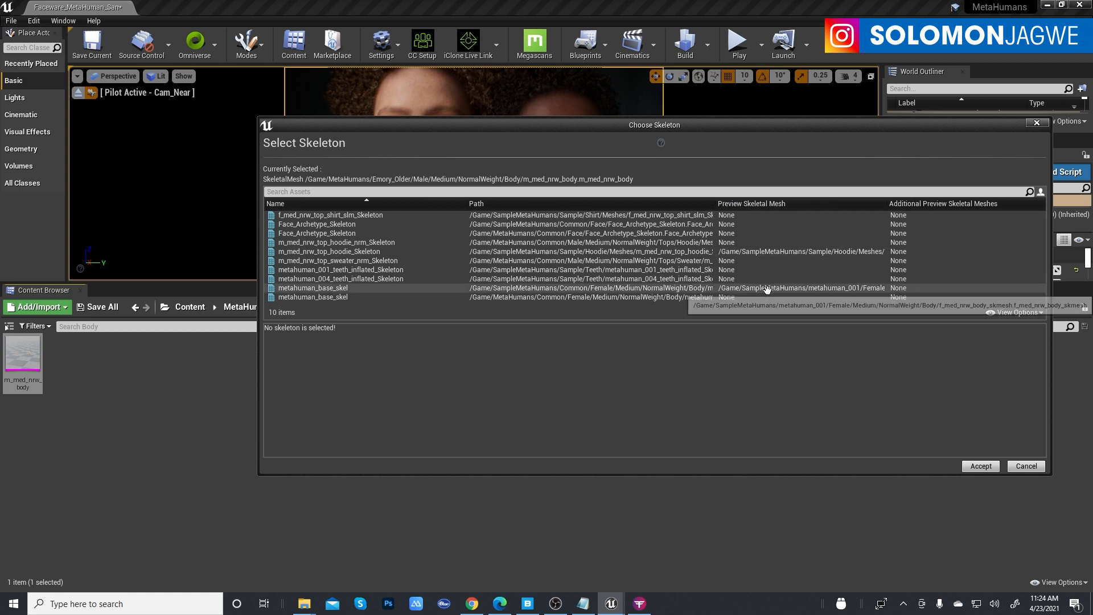
pyautogui.click(316, 289)
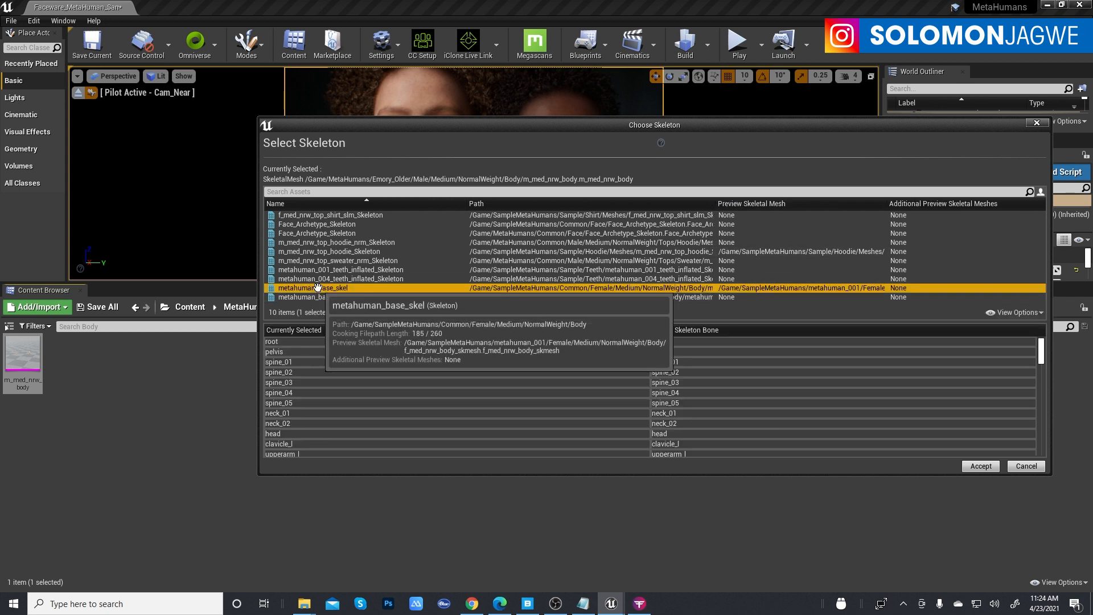
pyautogui.click(979, 466)
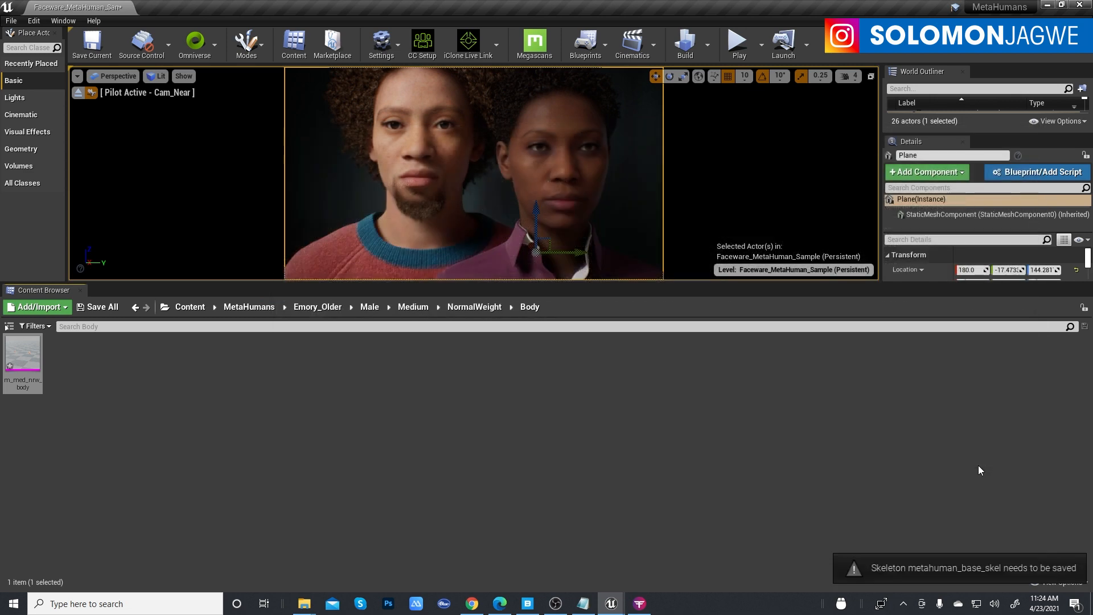
# Save the current level and all modified assets in the project.
pyautogui.click(98, 52)
pyautogui.click(11, 20)
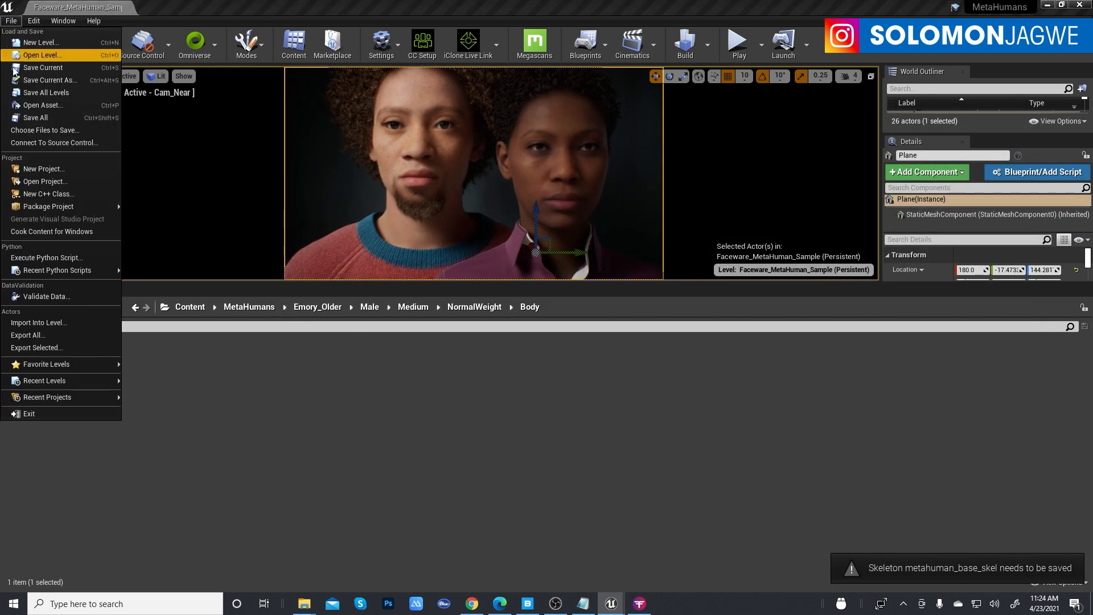
pyautogui.click(35, 118)
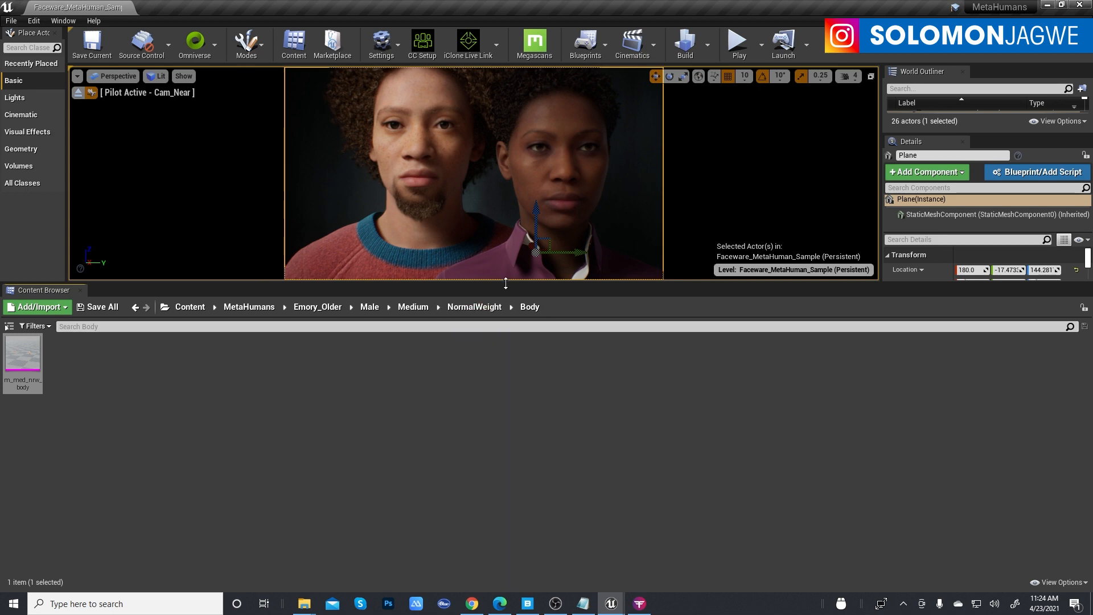
# Enlarge the viewport, widen the World Outliner and open BP_metahuman_001's blueprint to view its whole Event Graph.
pyautogui.moveTo(505, 283); pyautogui.dragTo(475, 485)
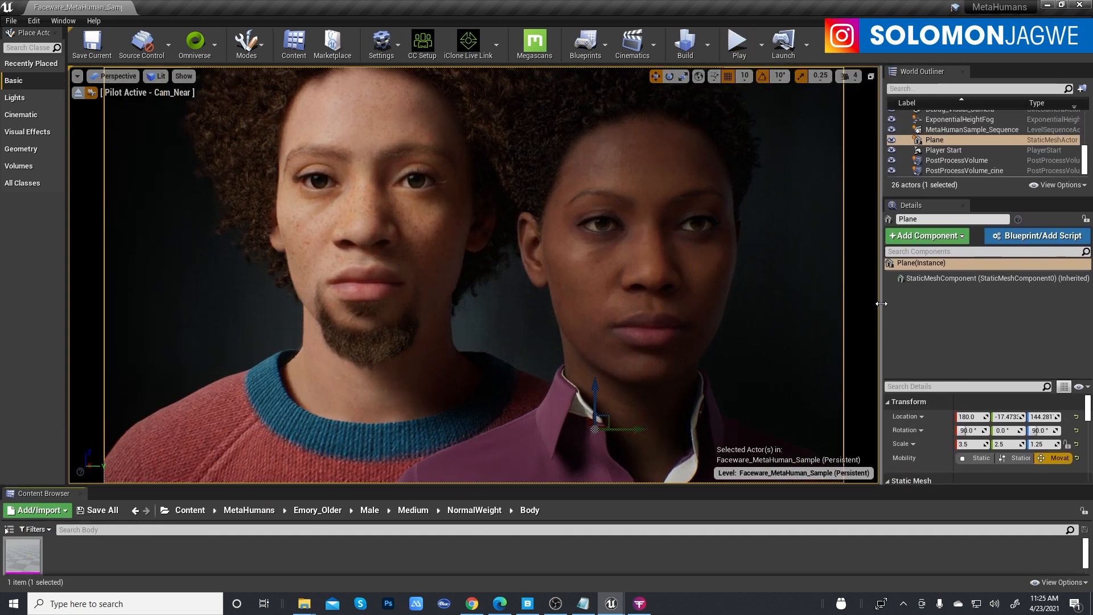
pyautogui.moveTo(881, 303); pyautogui.dragTo(500, 428)
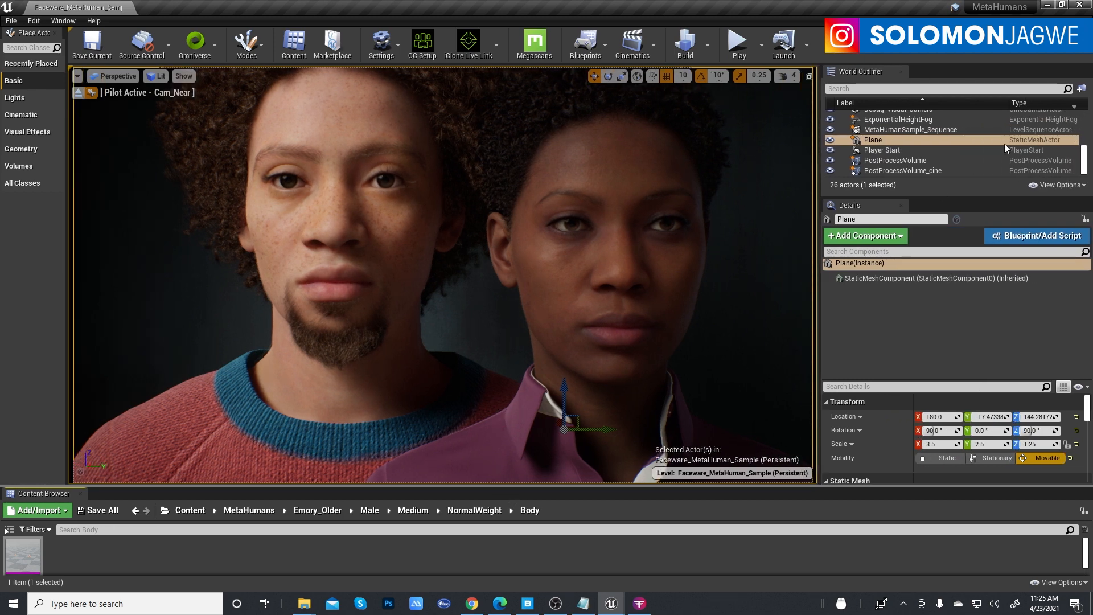
pyautogui.moveTo(1084, 168); pyautogui.dragTo(1084, 148)
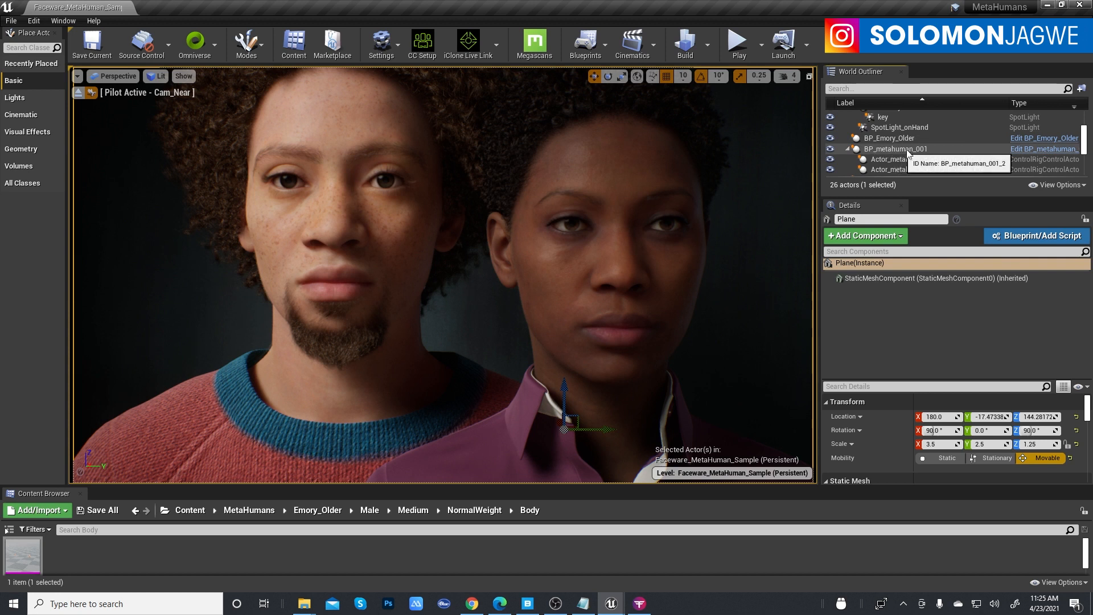
pyautogui.click(1040, 151)
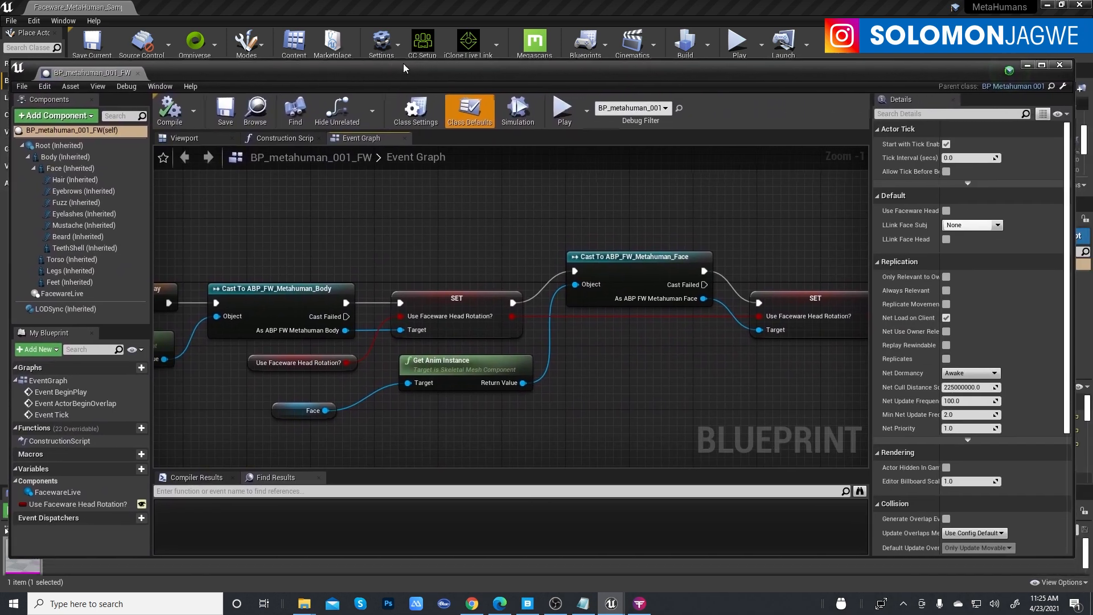
pyautogui.moveTo(403, 64)
pyautogui.mouseDown()
pyautogui.moveTo(397, 42)
pyautogui.moveTo(409, 45)
pyautogui.mouseUp()
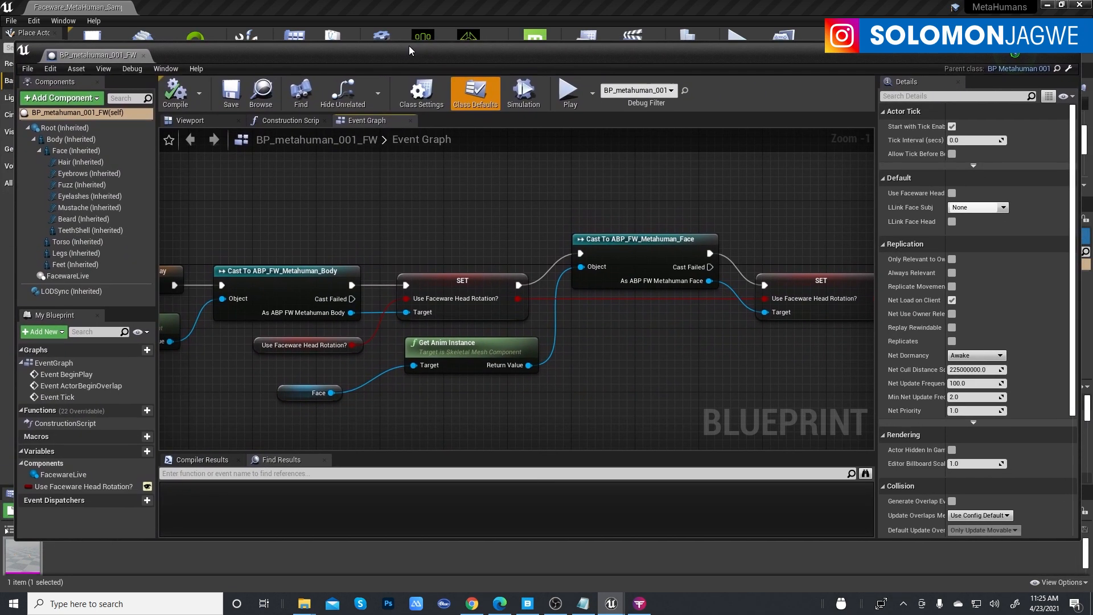
pyautogui.scroll(-7, 638, 312)
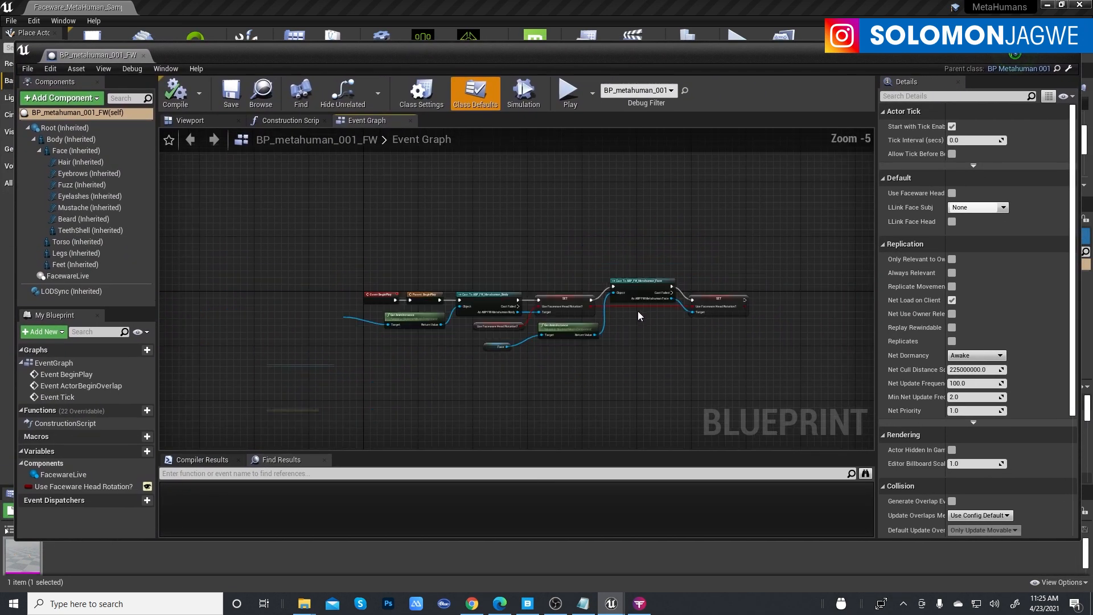
pyautogui.scroll(1, 488, 309)
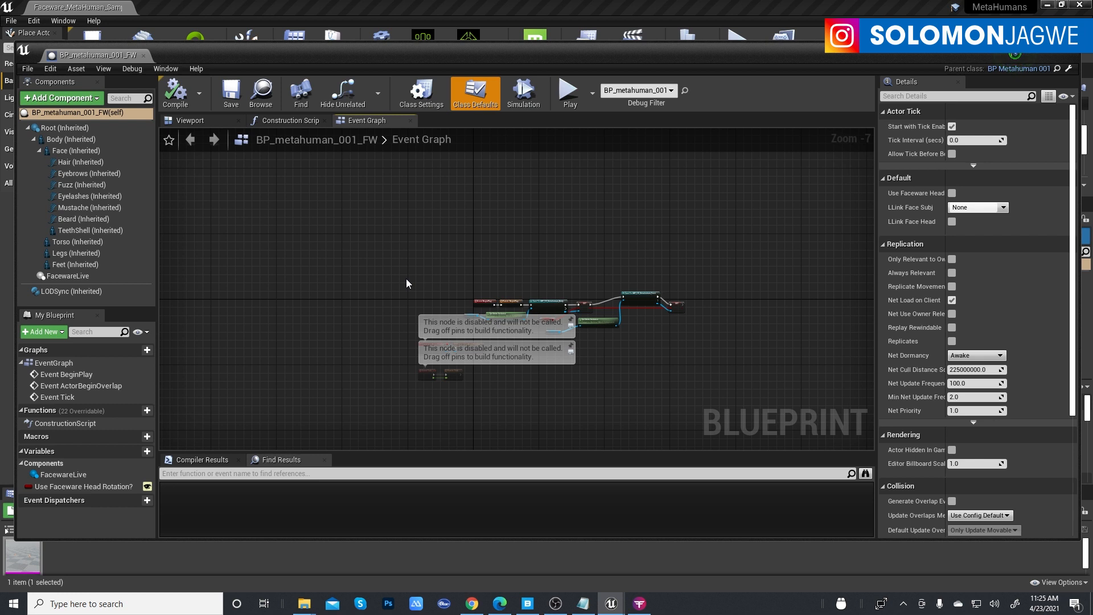
# Open the BP_Emory_Older blueprint from the World Outliner alongside BP_metahuman_001_FW.
pyautogui.moveTo(654, 49); pyautogui.dragTo(641, 300)
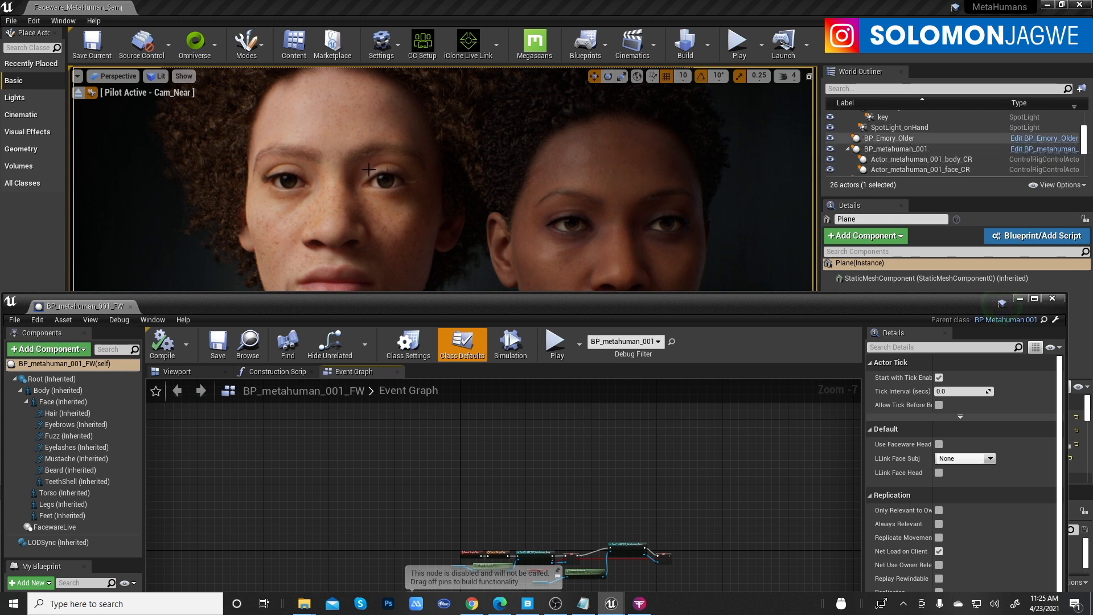
pyautogui.click(1033, 139)
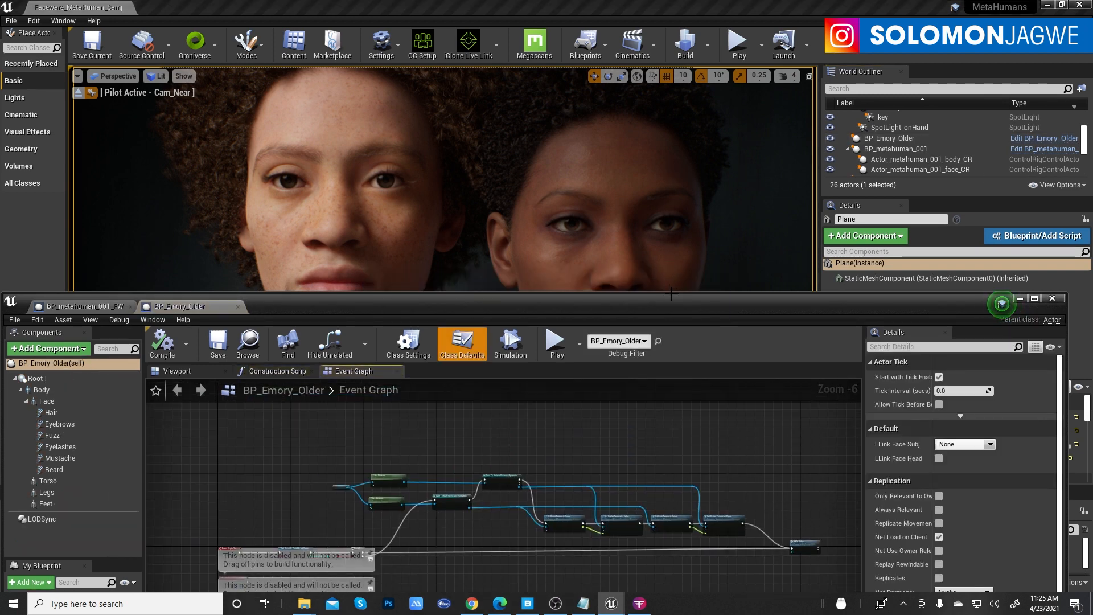
pyautogui.moveTo(674, 303); pyautogui.dragTo(685, 60)
# Switch to Faceware Studio, turn off Stream to Client and pause the video playback.
pyautogui.click(645, 603)
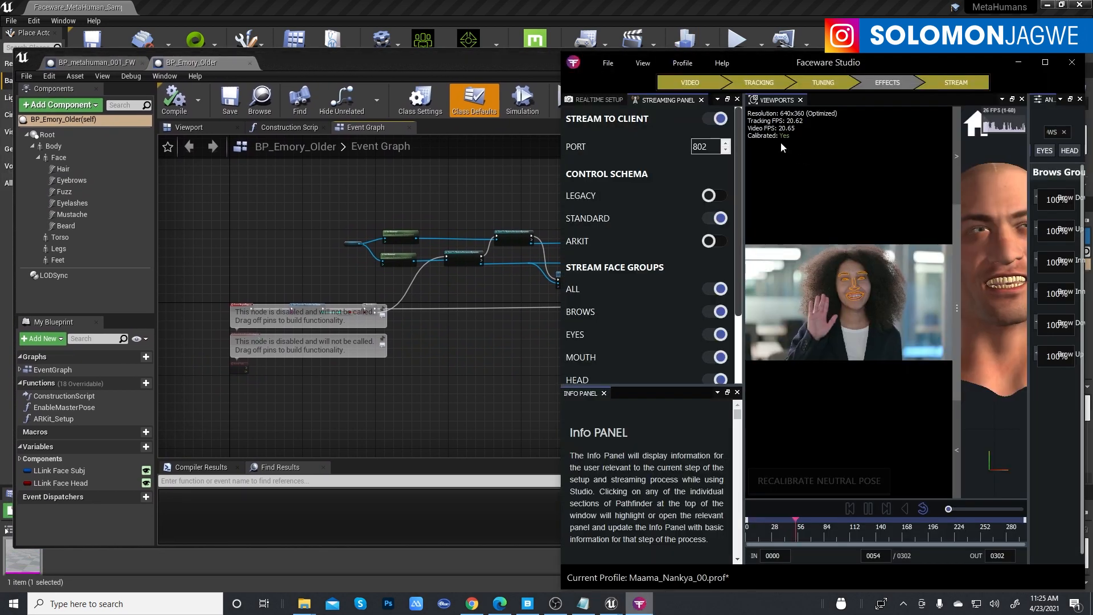
pyautogui.click(717, 121)
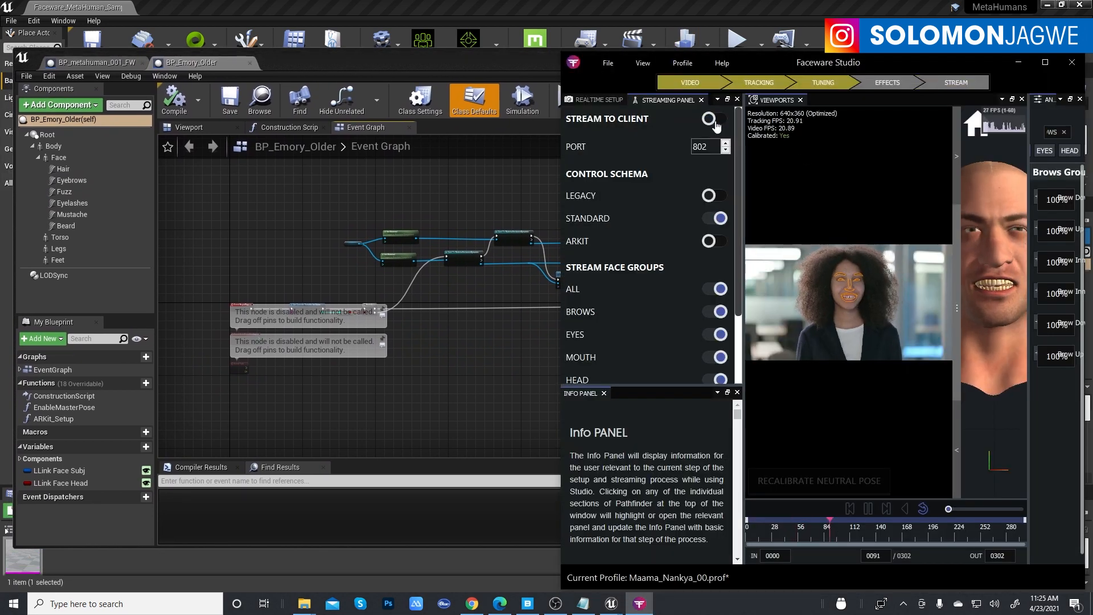
pyautogui.click(870, 511)
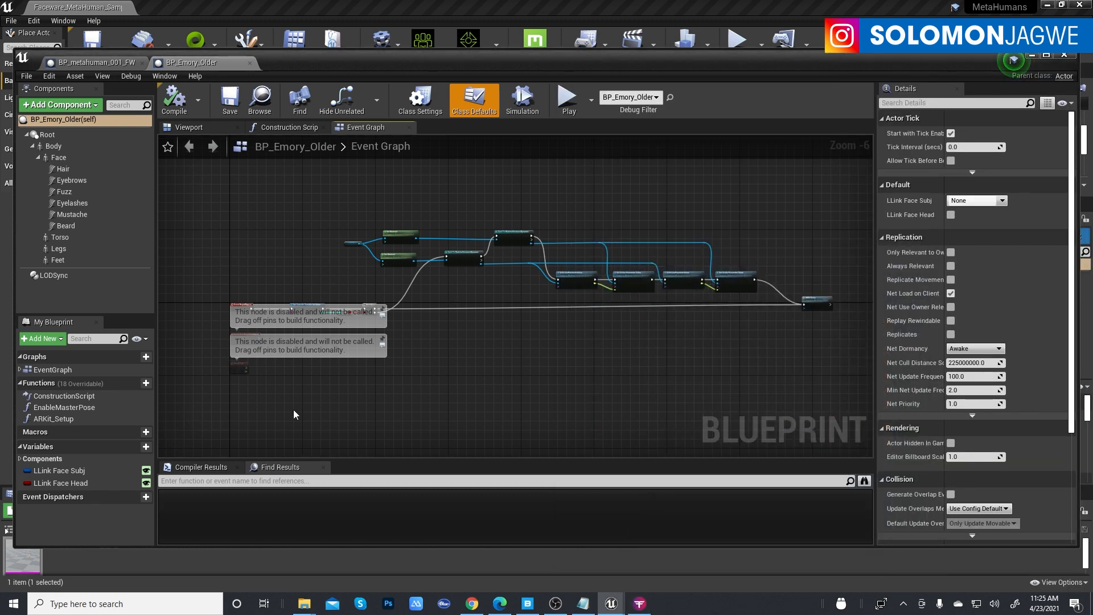
# Copy the "Use Faceware Head Rotation?" variable from BP_metahuman_001_FW and paste it into the variables of BP_Emory_Older.
pyautogui.click(109, 66)
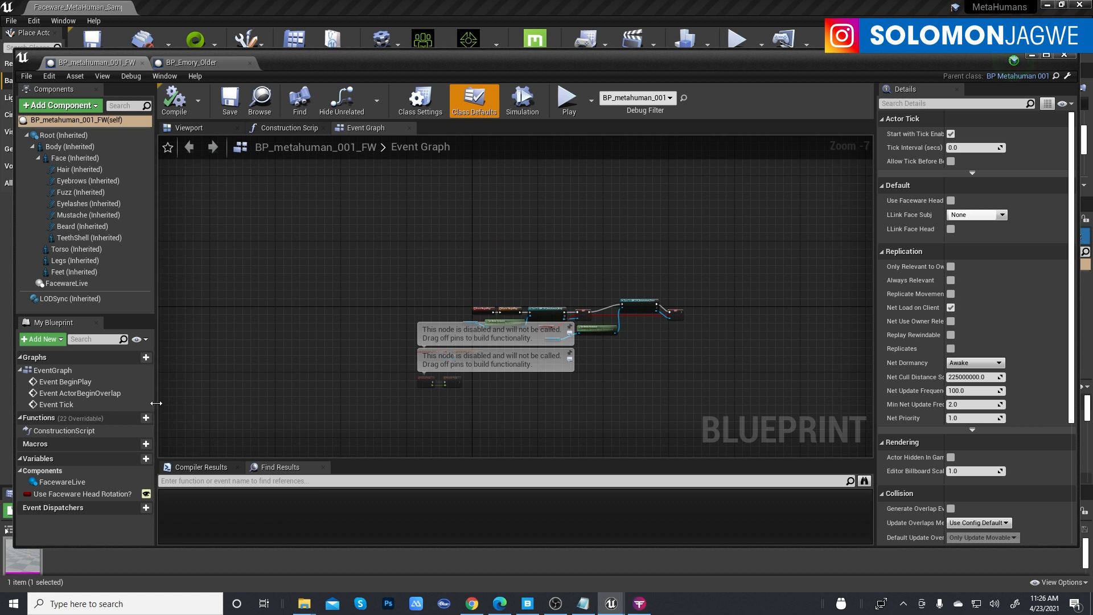
pyautogui.moveTo(156, 403); pyautogui.dragTo(252, 401)
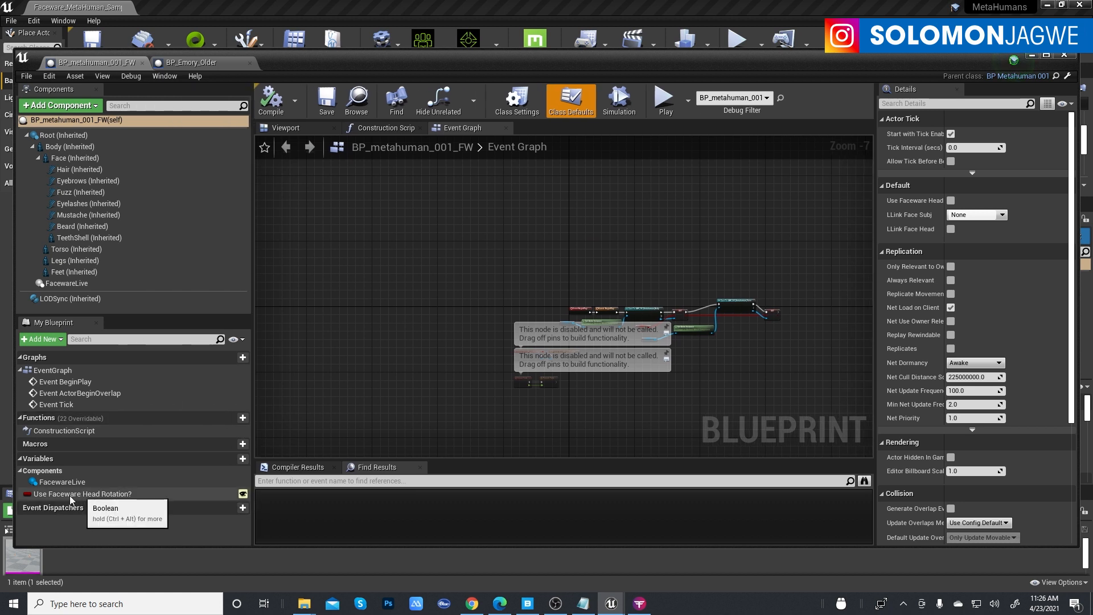
pyautogui.click(88, 495)
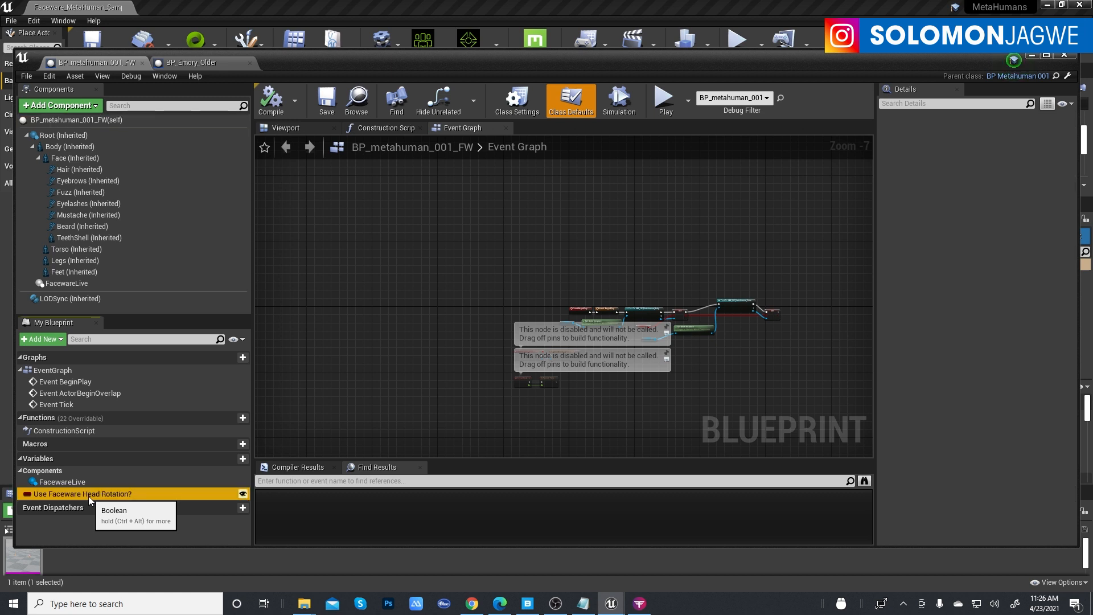
pyautogui.rightClick(89, 495)
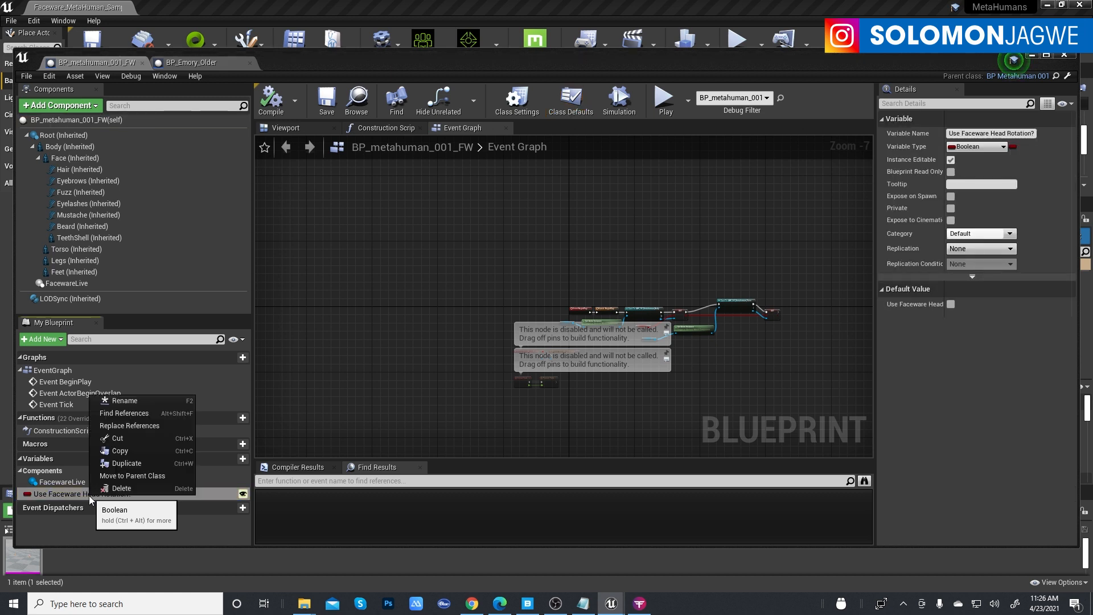
pyautogui.click(117, 454)
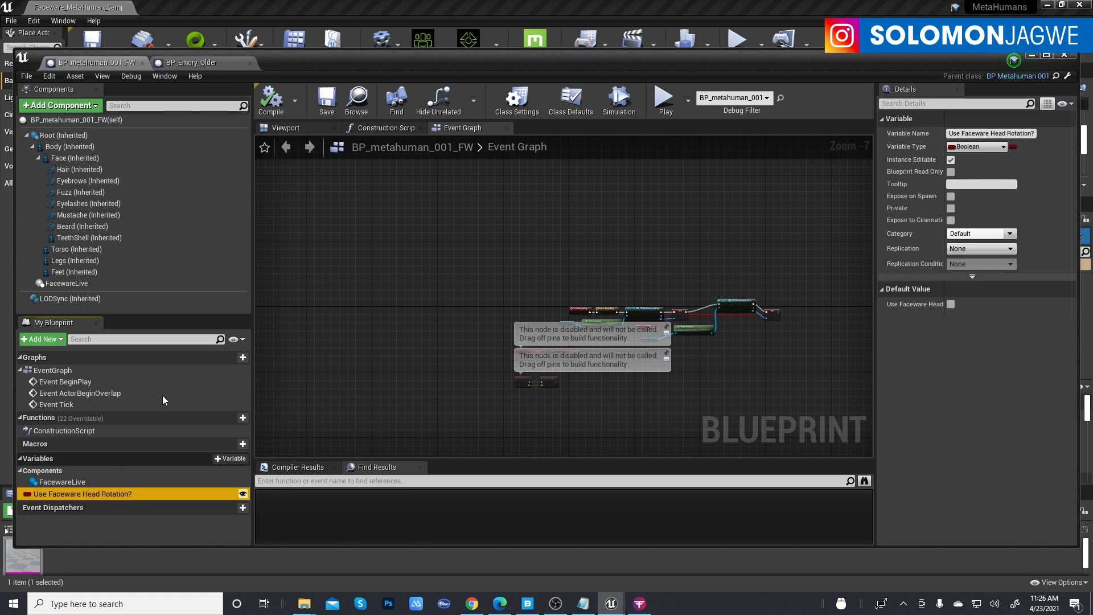
pyautogui.click(192, 63)
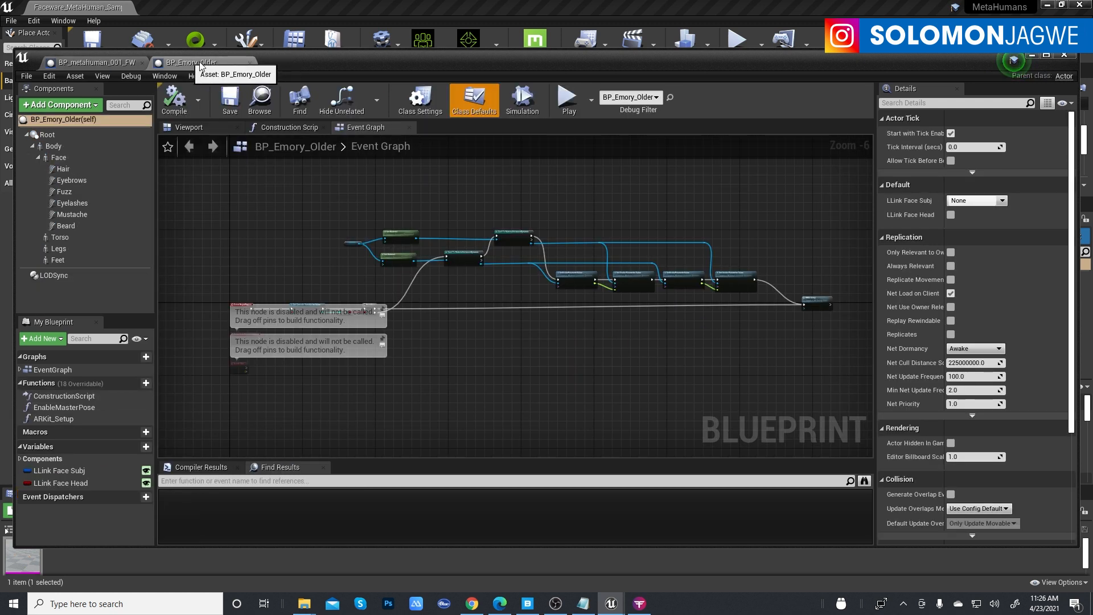
pyautogui.rightClick(63, 517)
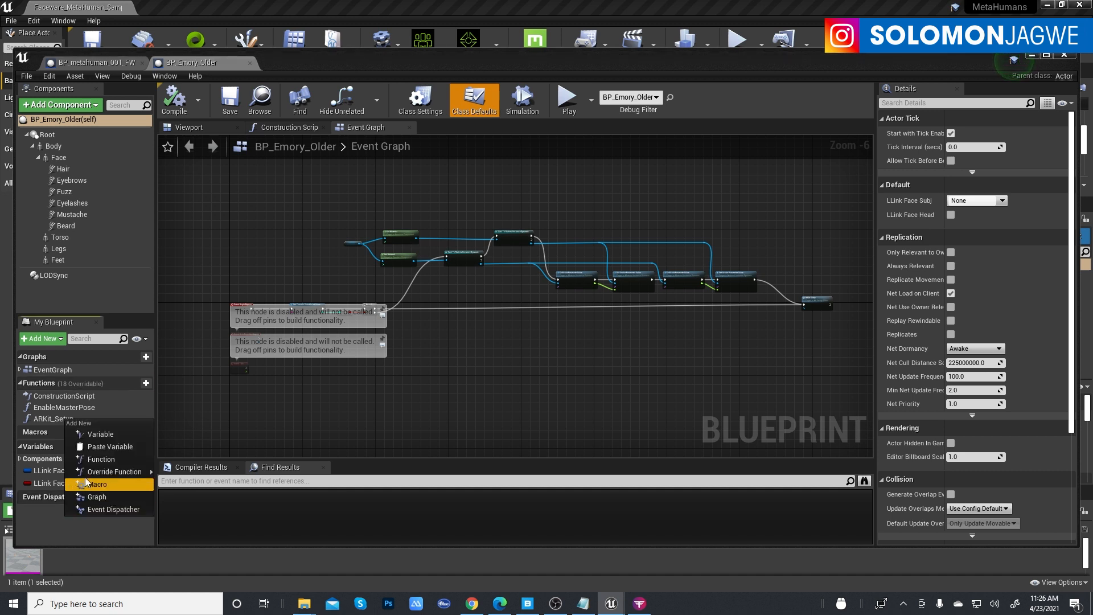
pyautogui.click(107, 446)
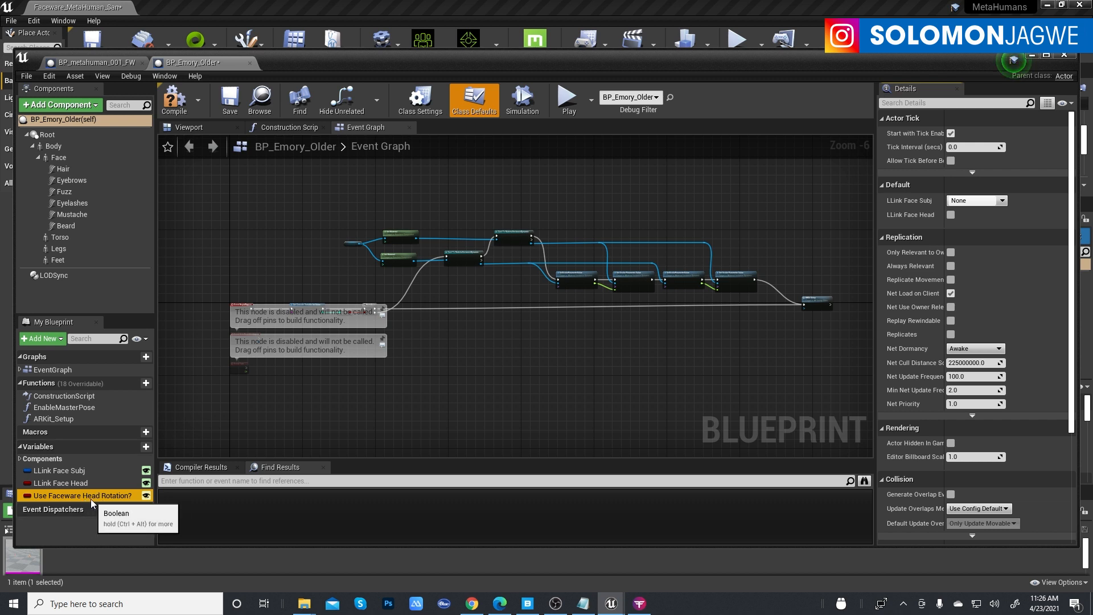
# Close the blueprint editor and duplicate BP_Emory_Older in its Emory_Older folder as BP_Emory_Older_FW.
pyautogui.click(94, 63)
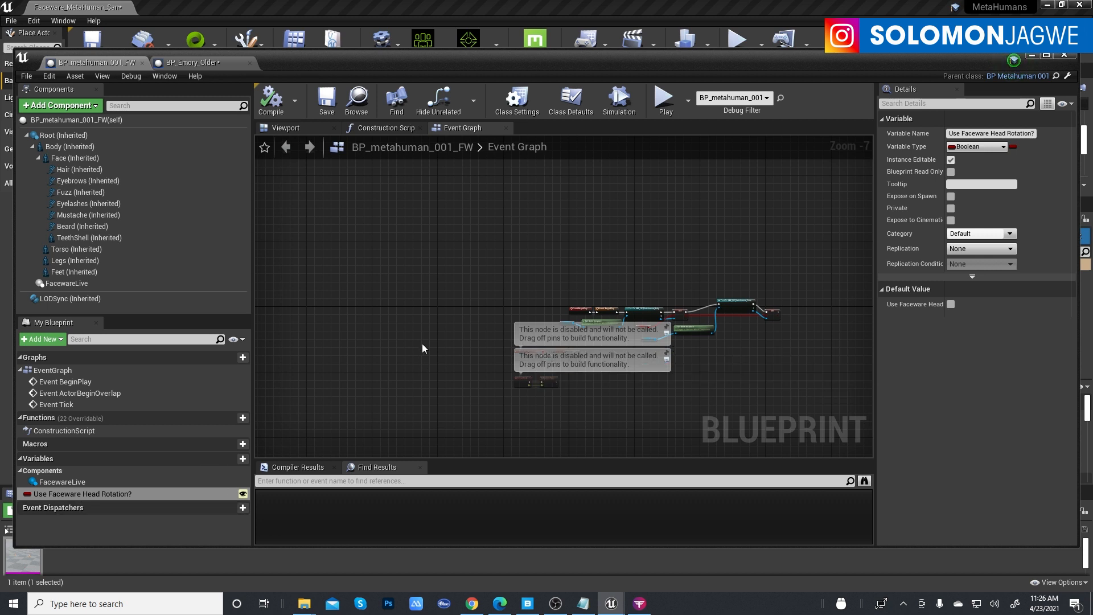
pyautogui.click(1064, 55)
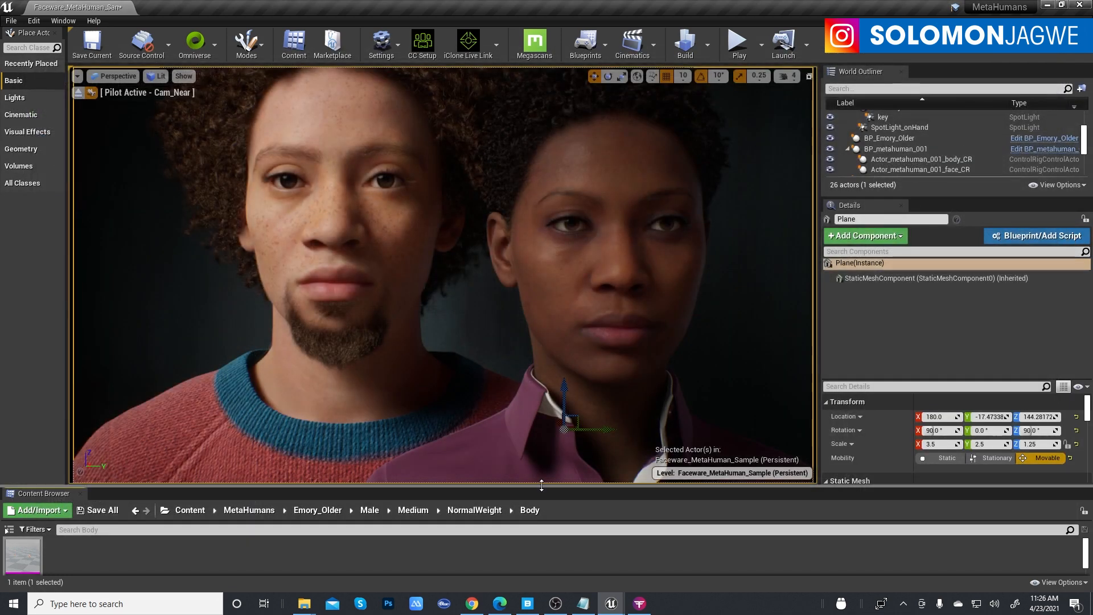
pyautogui.moveTo(561, 336); pyautogui.dragTo(561, 289)
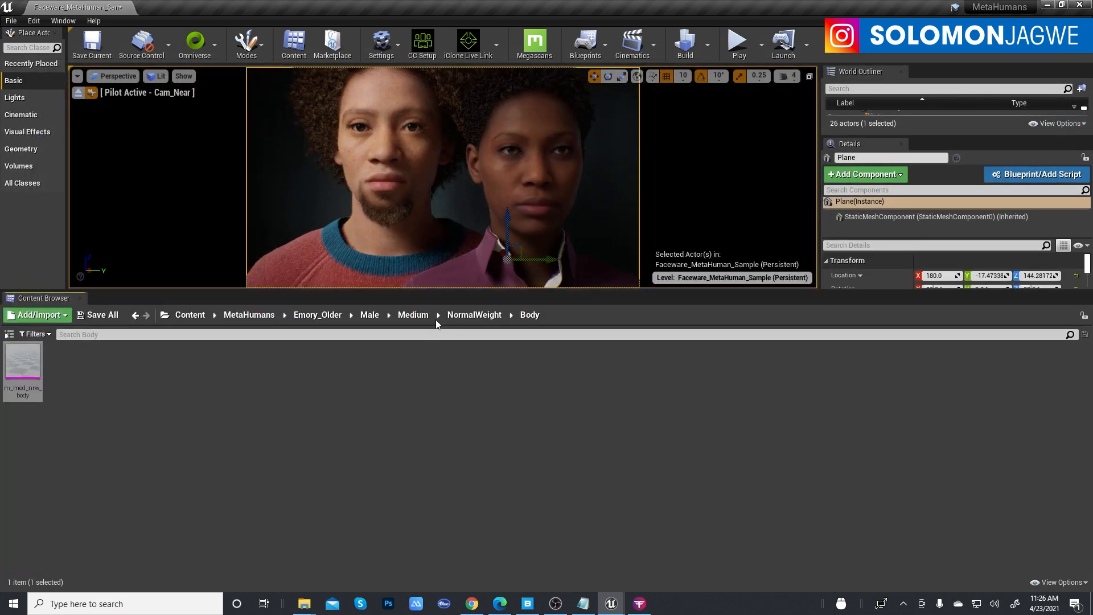
pyautogui.click(313, 315)
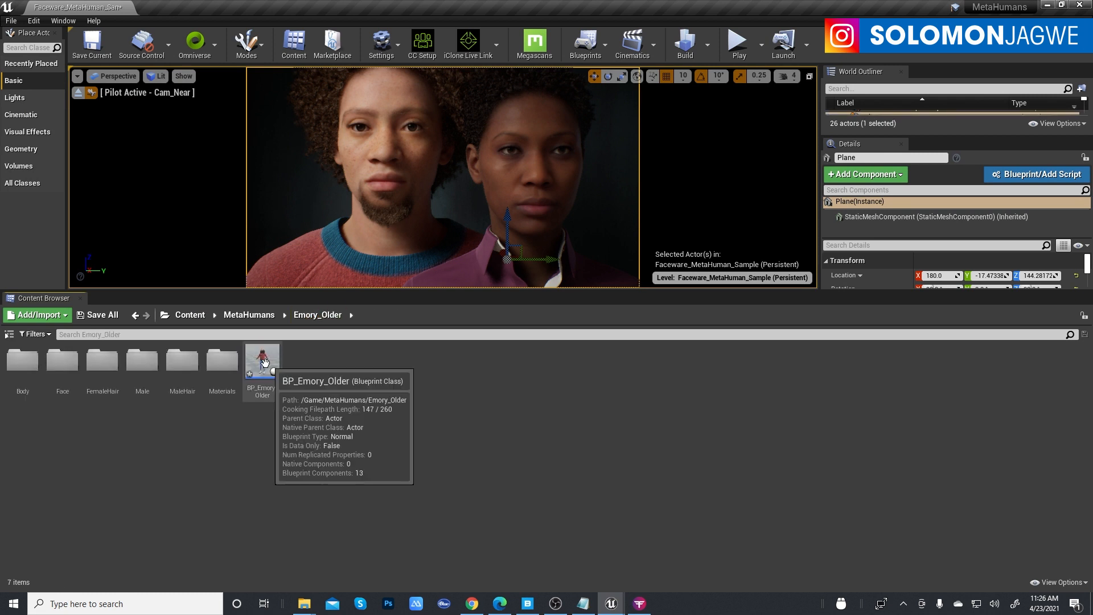
pyautogui.rightClick(266, 362)
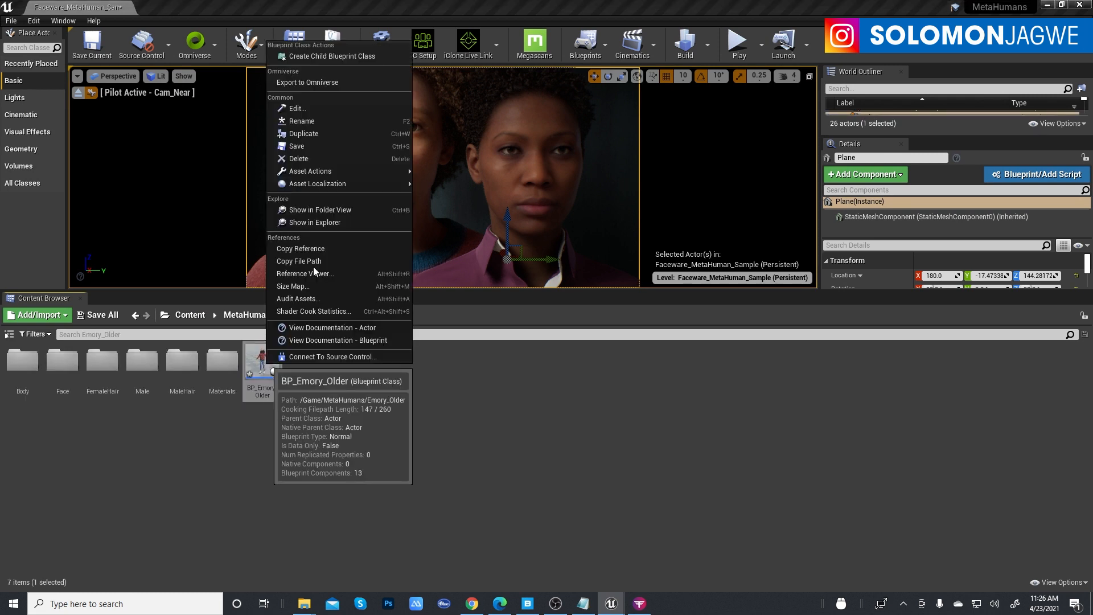
pyautogui.click(305, 134)
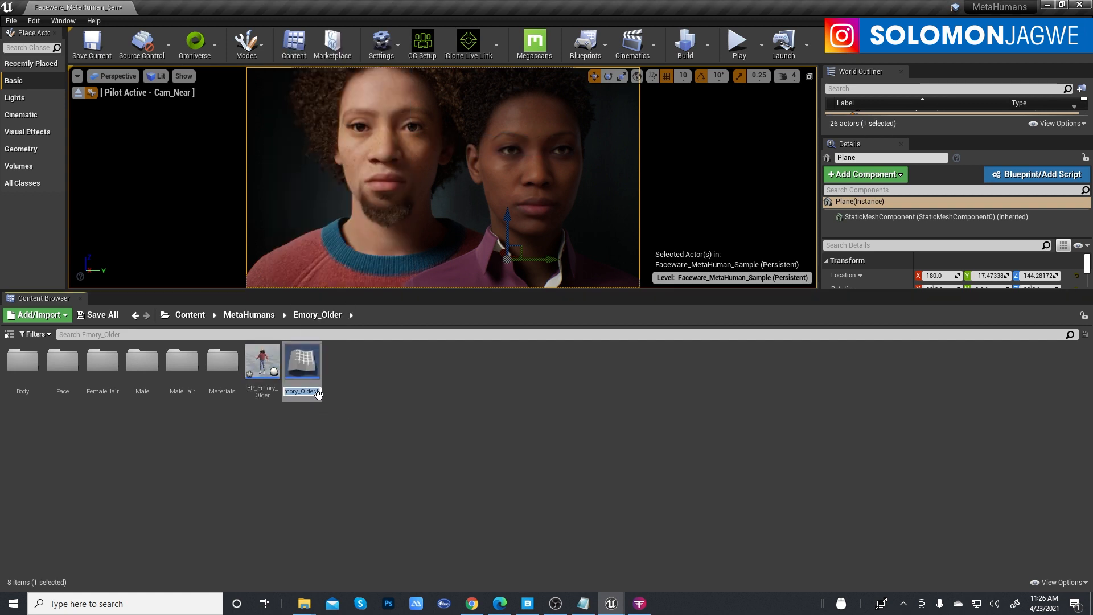
pyautogui.click(317, 392)
pyautogui.write('_FW')
pyautogui.press('Return')
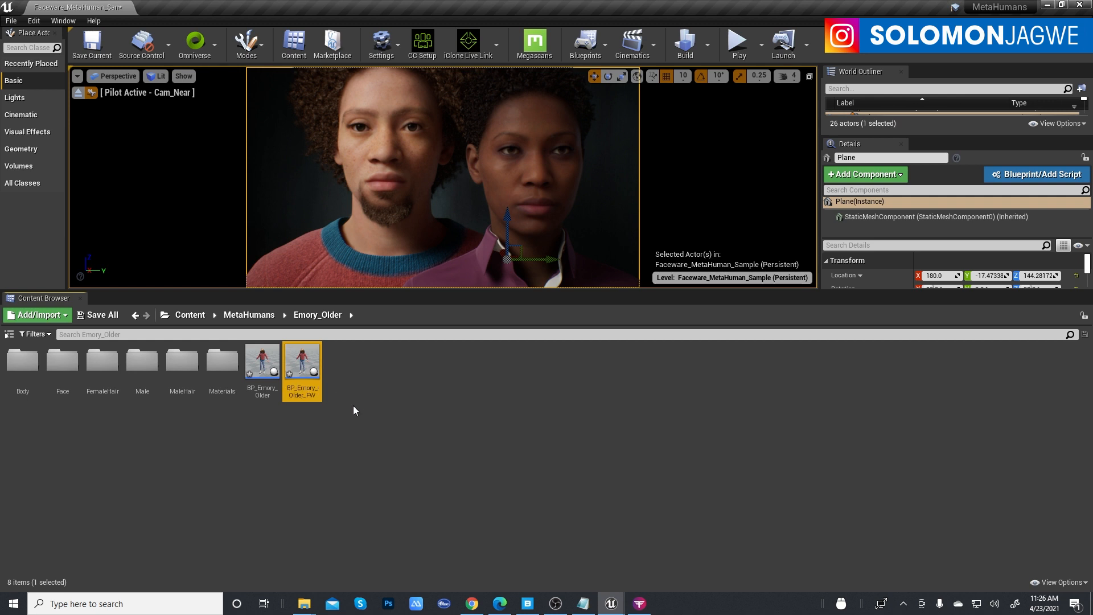
pyautogui.click(308, 393)
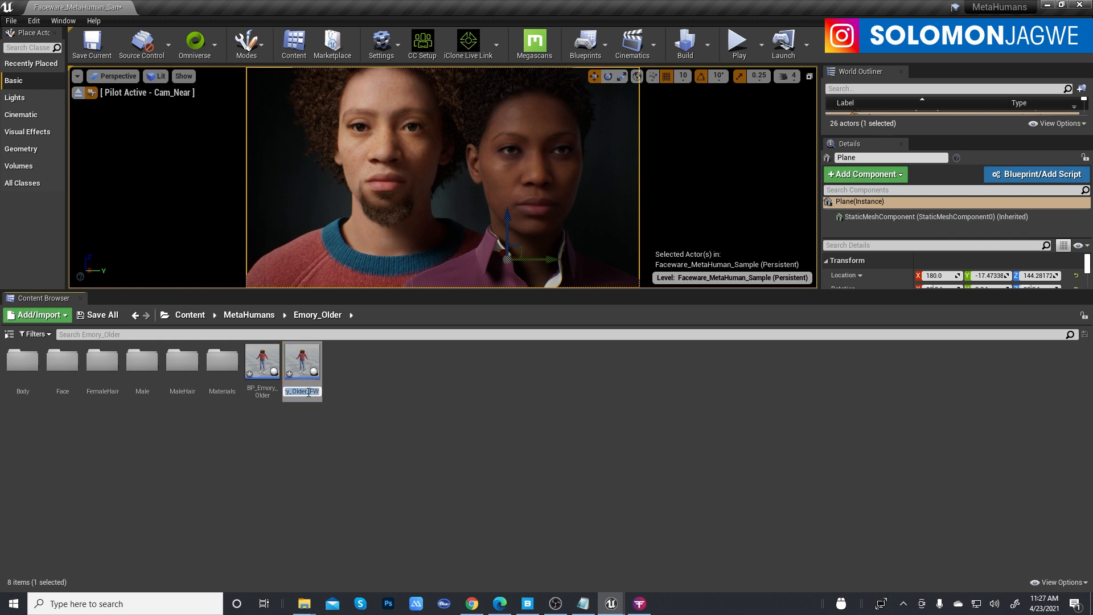
# Rename the duplicate blueprint in the Emory_Older folder as BP_Emory_Older_BKP.
pyautogui.click(310, 392)
pyautogui.write('BKP')
pyautogui.press('Return')
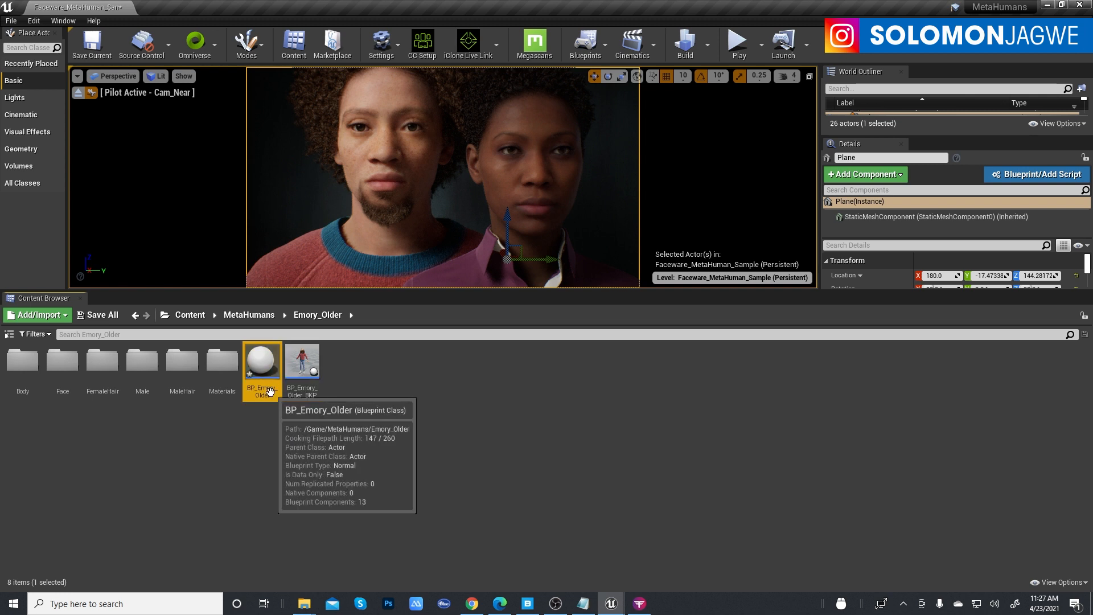
# Rename the original BP_Emory_Older blueprint as BP_Emory_Older_FW.
pyautogui.click(269, 397)
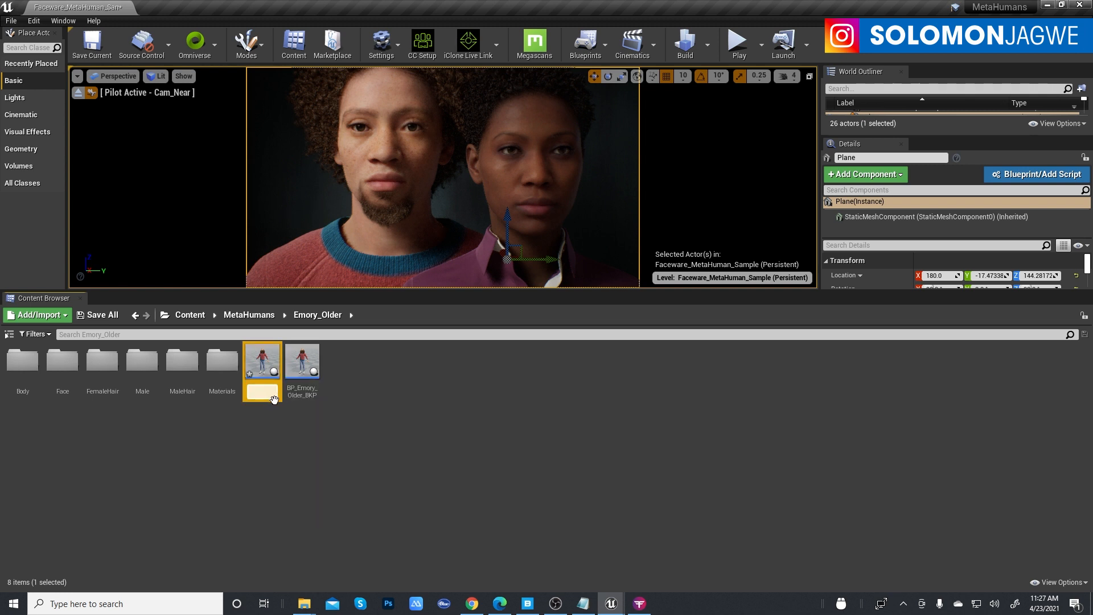
pyautogui.click(270, 393)
pyautogui.press('Right')
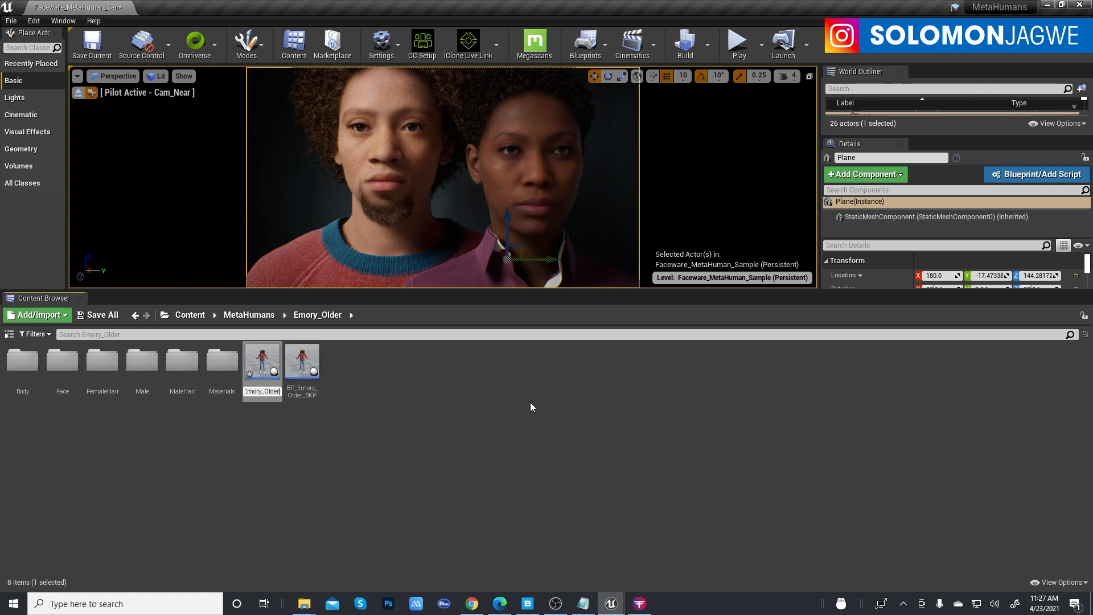
pyautogui.write('_FW')
pyautogui.press('Return')
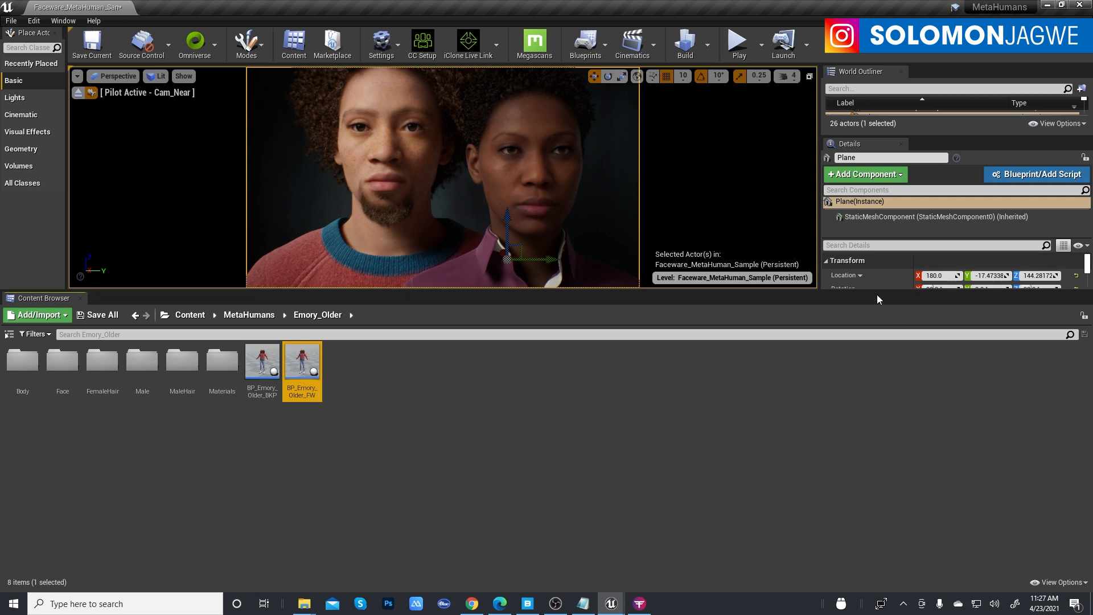
# Enlarge the level viewport, open the BP_Emory_Older_FW blueprint, and move its editor clear of the World Outliner.
pyautogui.moveTo(877, 291); pyautogui.dragTo(836, 443)
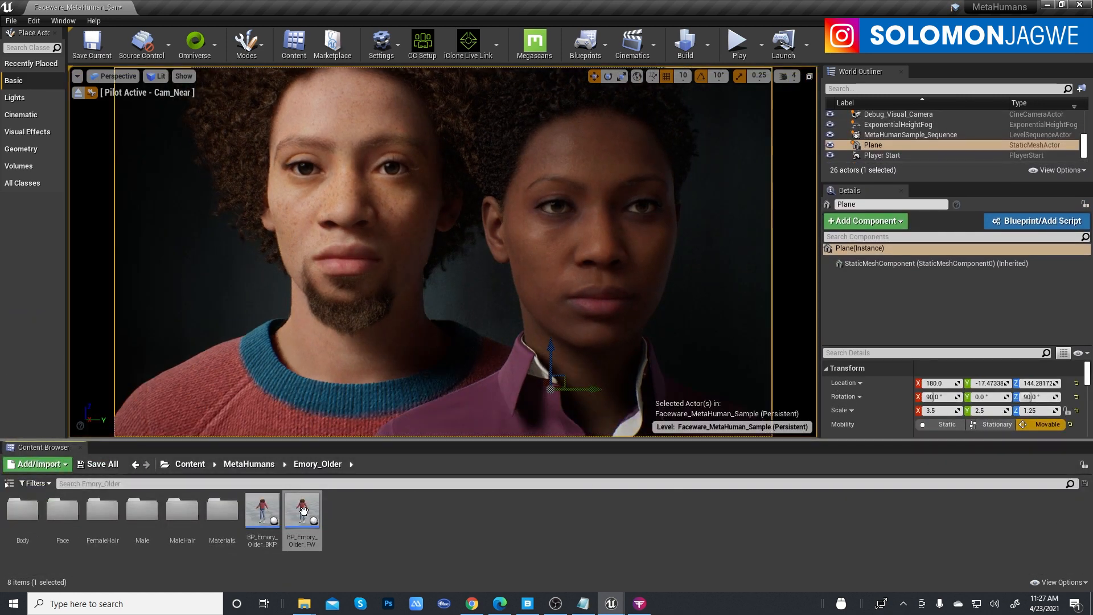
pyautogui.doubleClick(303, 509)
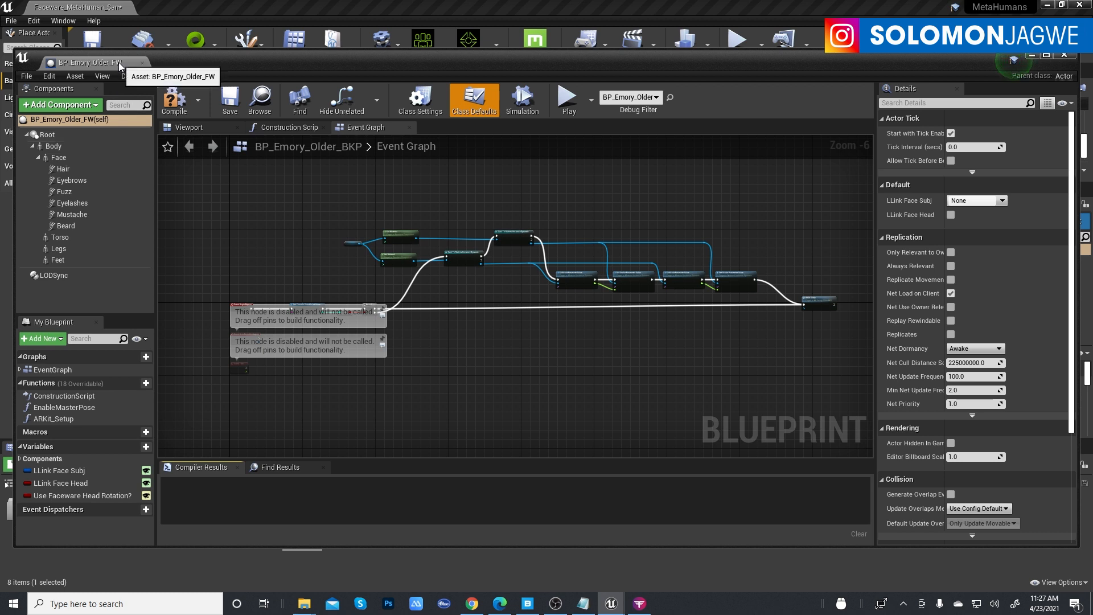
pyautogui.moveTo(619, 63); pyautogui.dragTo(593, 324)
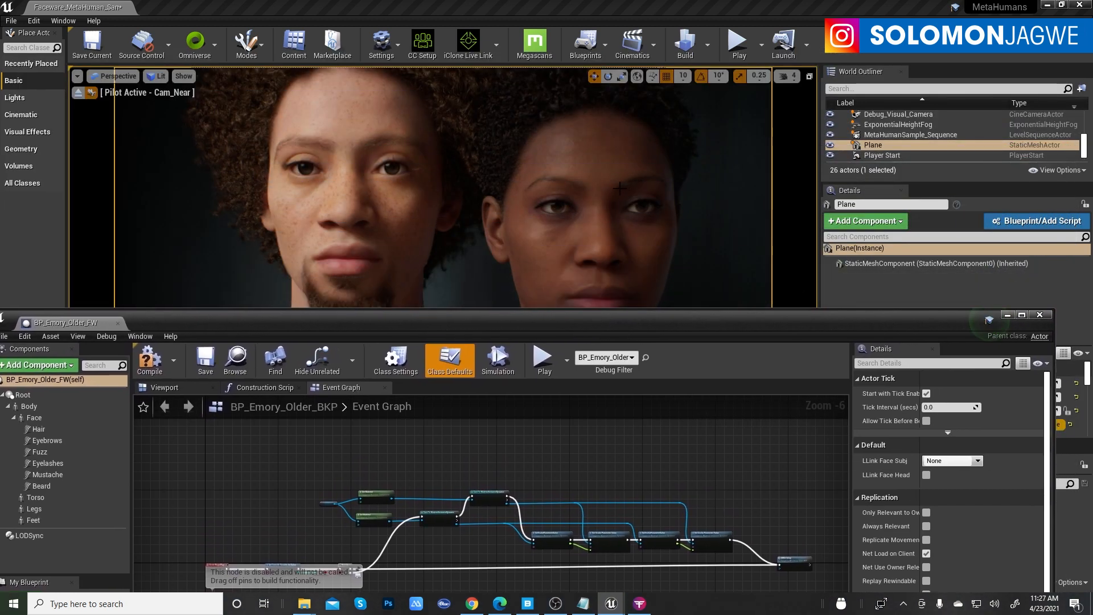
# Open the blueprint of the BP_metahuman_001 actor from the level and view the nodes in its Event Graph.
pyautogui.moveTo(1086, 142); pyautogui.dragTo(1086, 131)
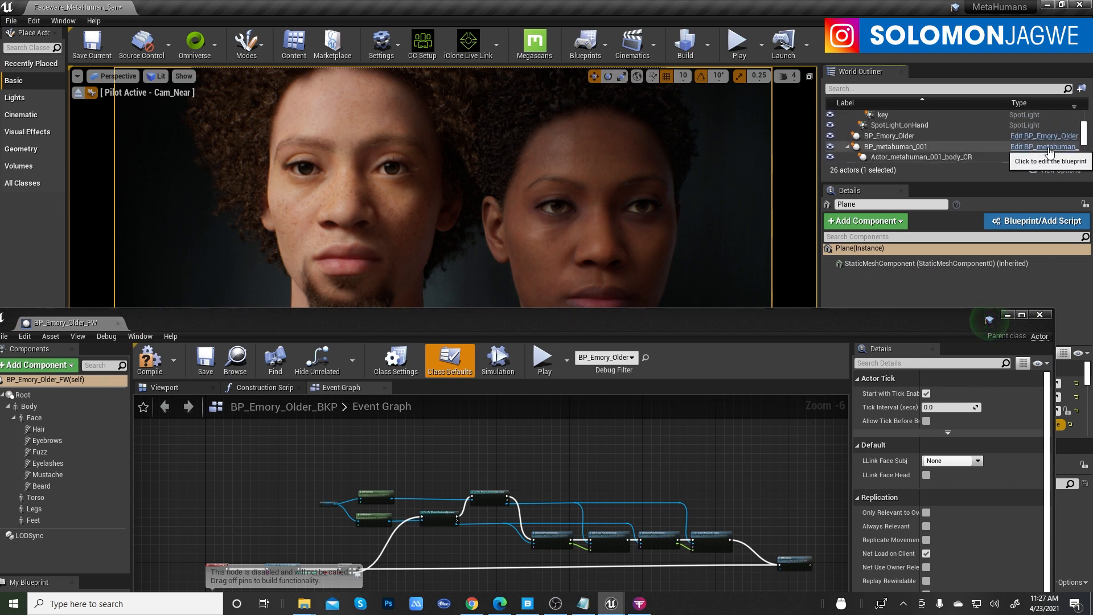
pyautogui.click(1050, 147)
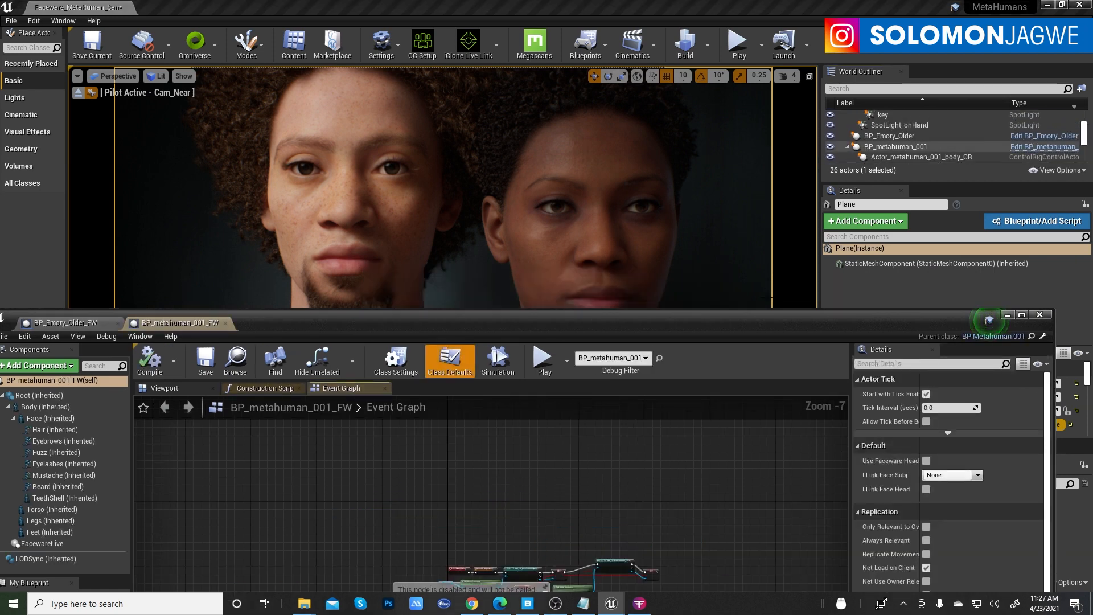
pyautogui.moveTo(737, 322); pyautogui.dragTo(756, 59)
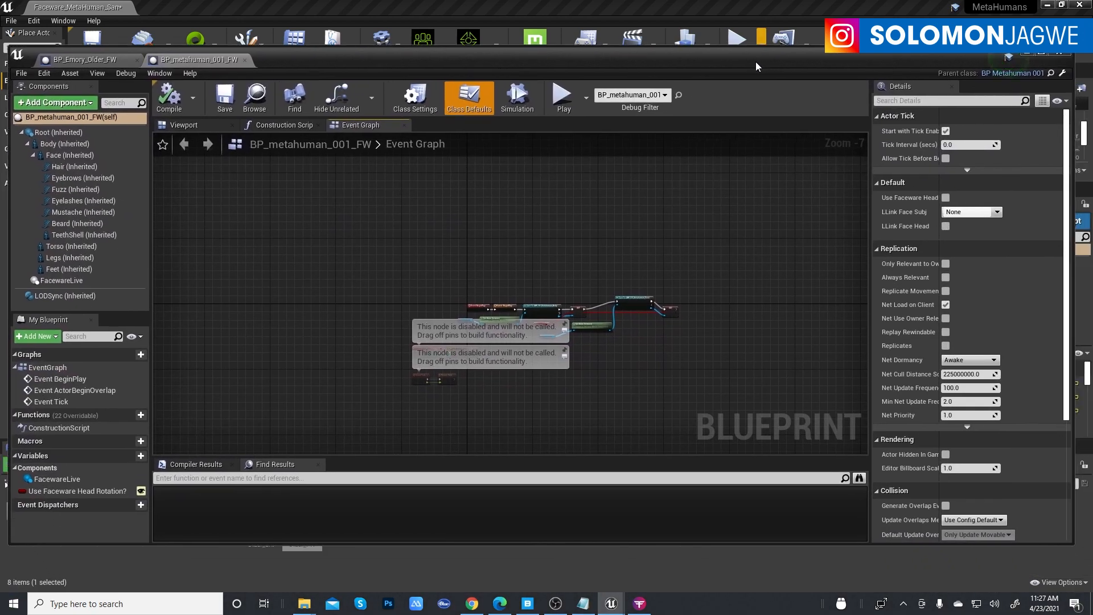
pyautogui.scroll(2, 494, 293)
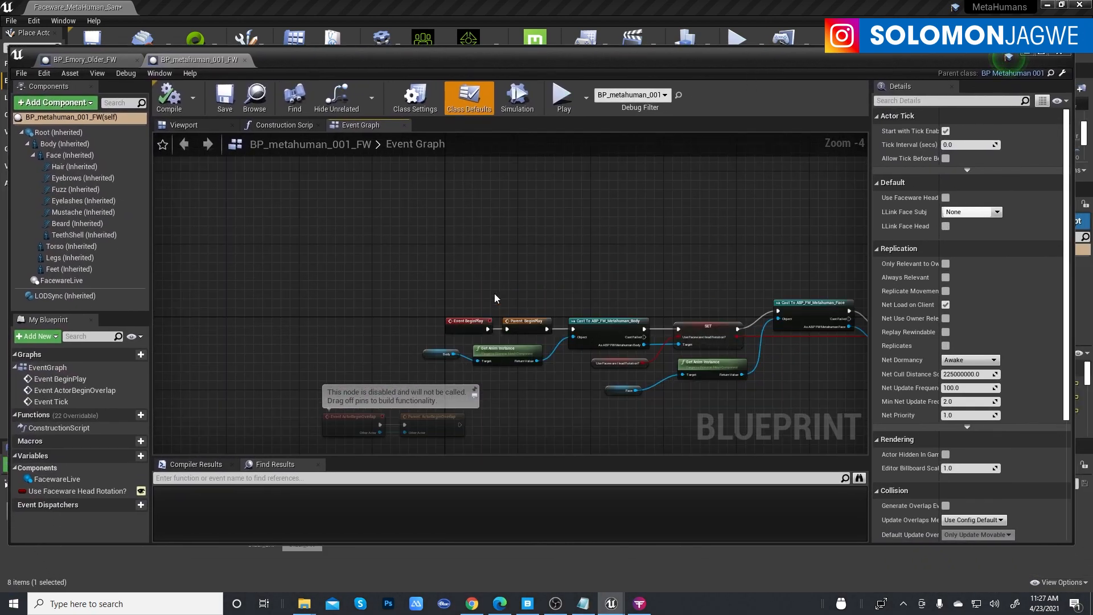
pyautogui.moveTo(571, 279); pyautogui.dragTo(450, 212, button='right')
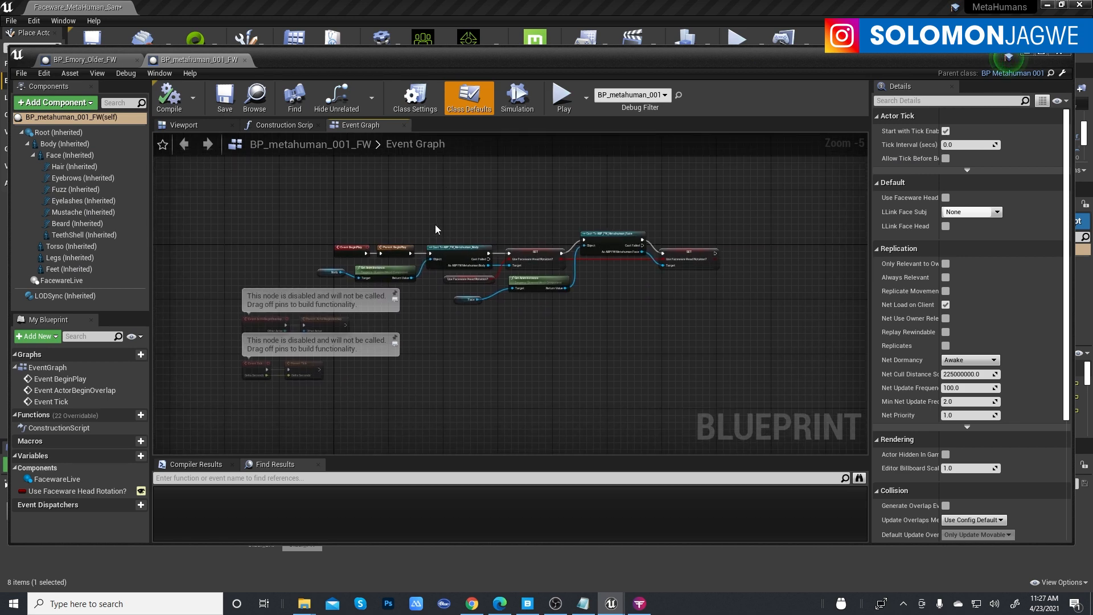
# Open the BP_Emory_Older_BKP blueprint and examine its Event Graph from the scalar parameter nodes to ARKit Setup.
pyautogui.moveTo(582, 52); pyautogui.dragTo(1006, 50)
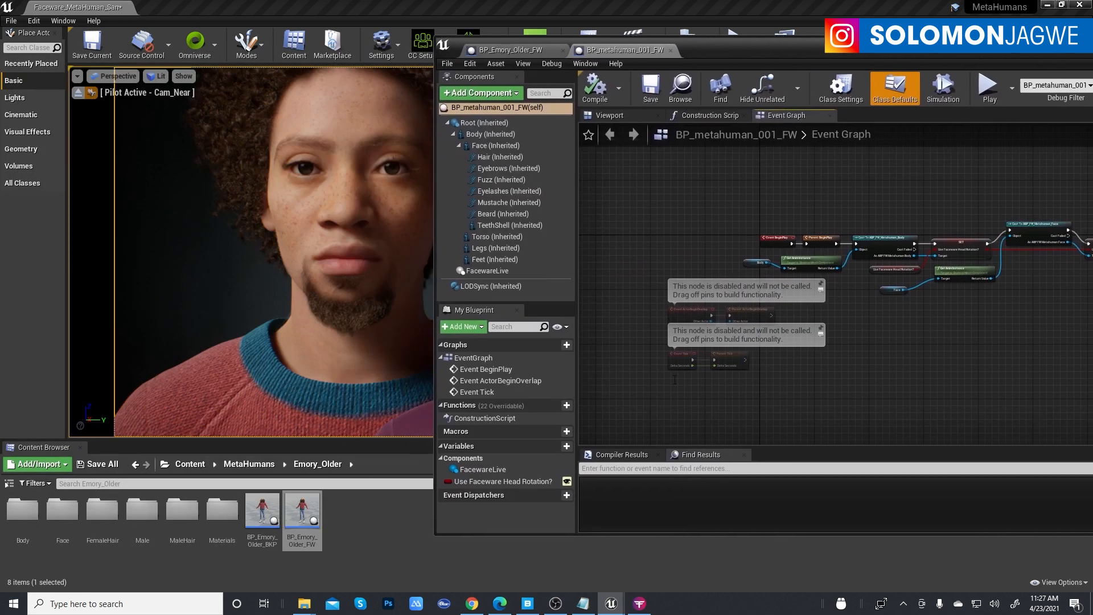
pyautogui.doubleClick(261, 511)
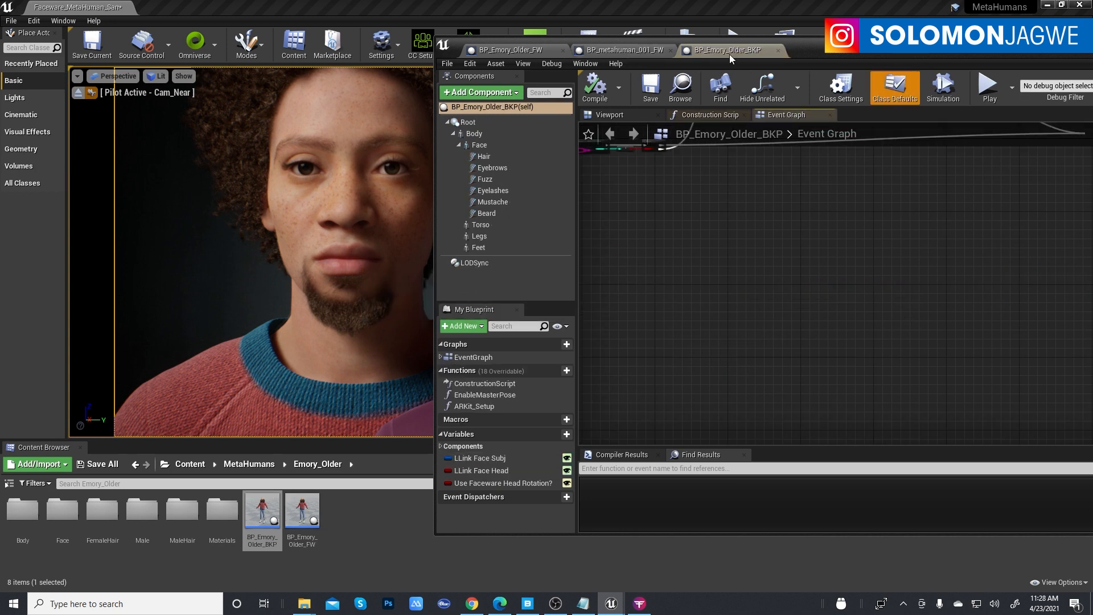
pyautogui.moveTo(889, 51); pyautogui.dragTo(493, 49)
pyautogui.scroll(4, 752, 307)
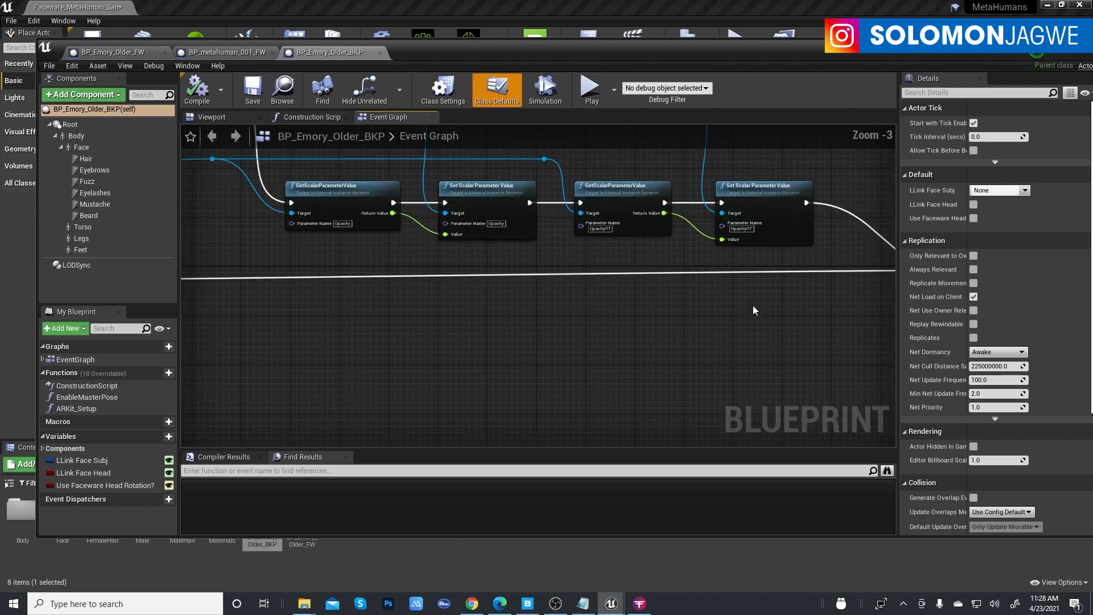
pyautogui.moveTo(816, 288); pyautogui.dragTo(437, 319, button='right')
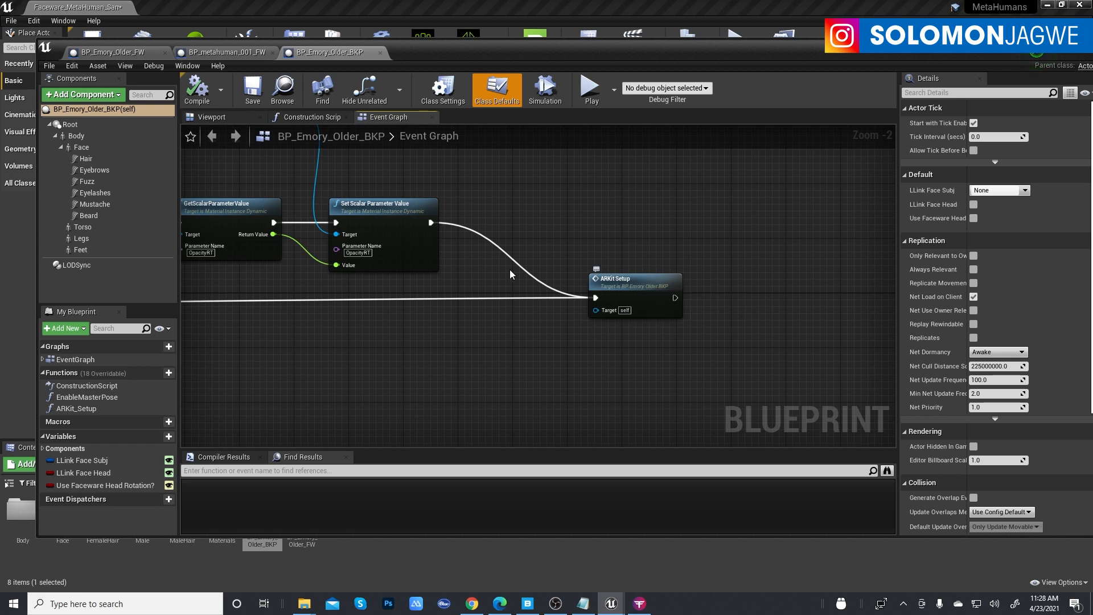
pyautogui.scroll(-5, 462, 251)
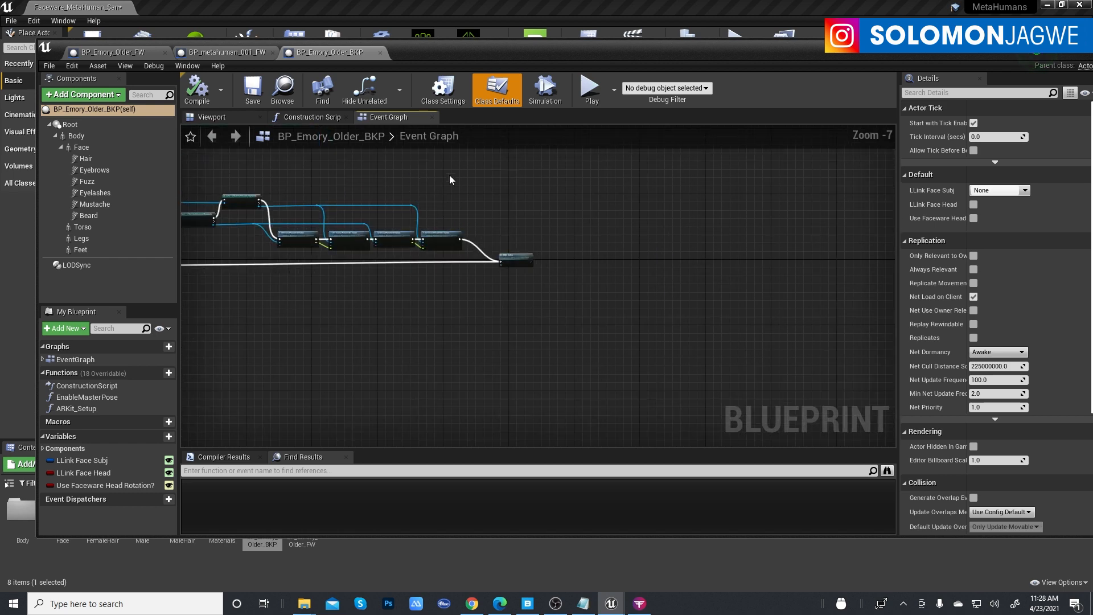
pyautogui.moveTo(442, 227); pyautogui.dragTo(715, 199, button='right')
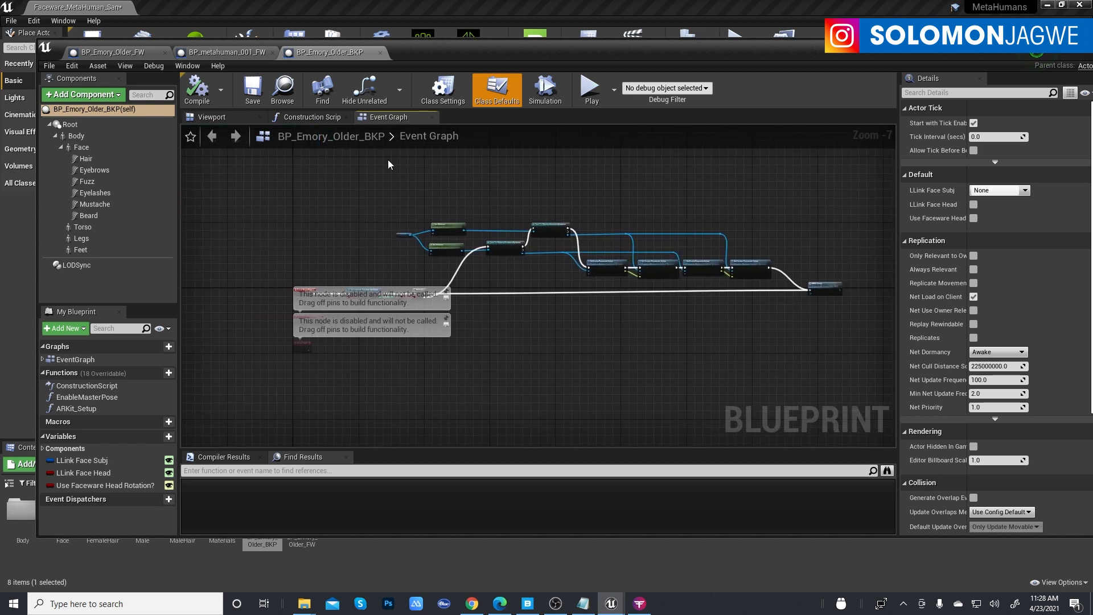
# Compare the variables of BP_Emory_Older_FW and BP_metahuman_001_FW, checking Use Faceware Head Rotation? in both blueprints.
pyautogui.click(140, 54)
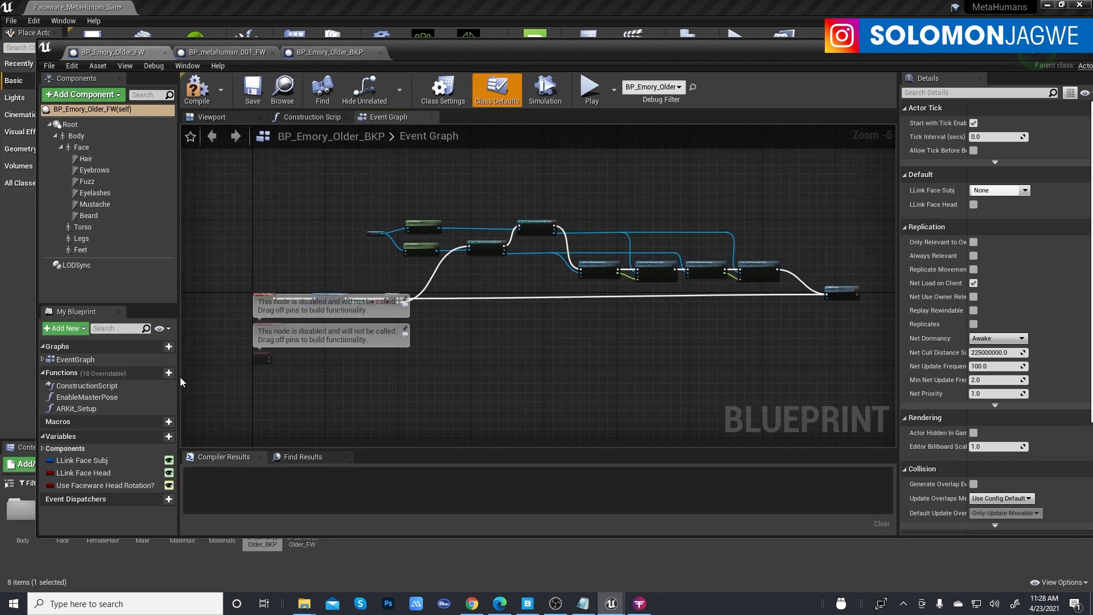
pyautogui.click(226, 53)
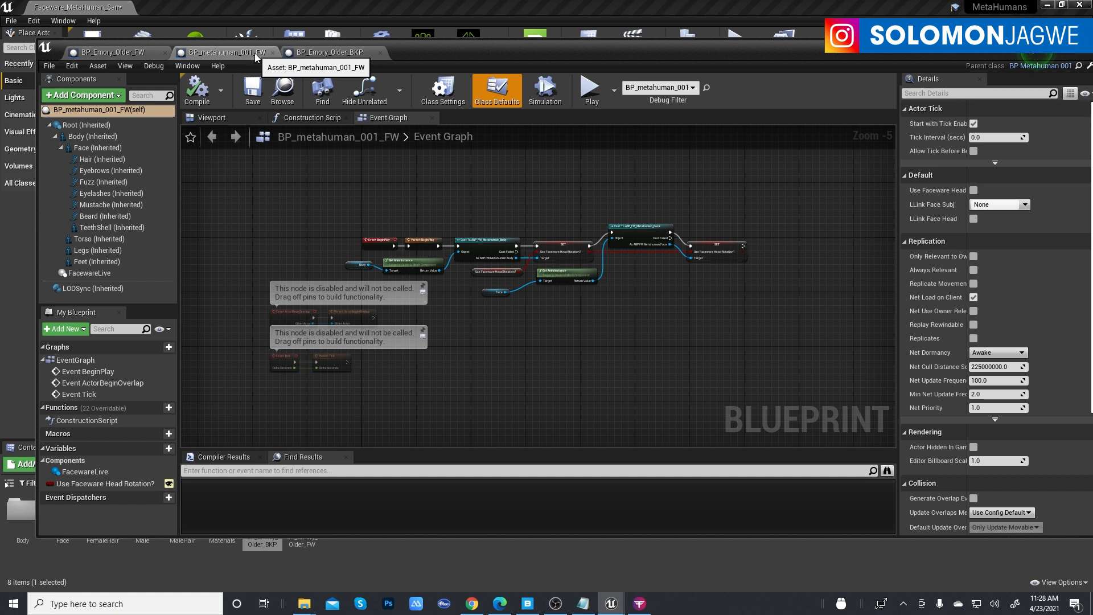
pyautogui.click(114, 483)
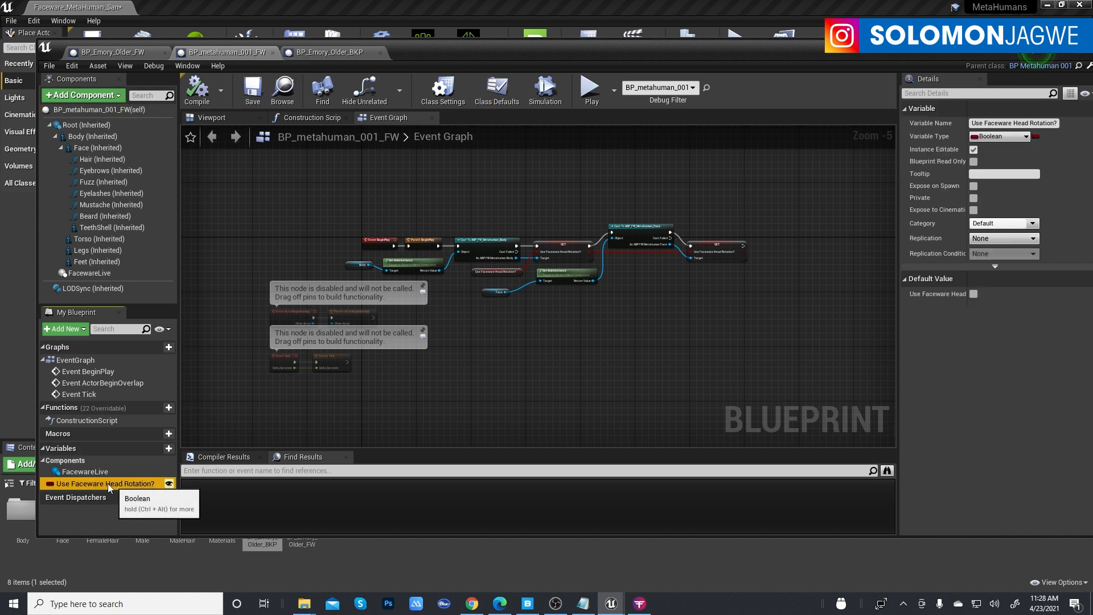
pyautogui.rightClick(87, 483)
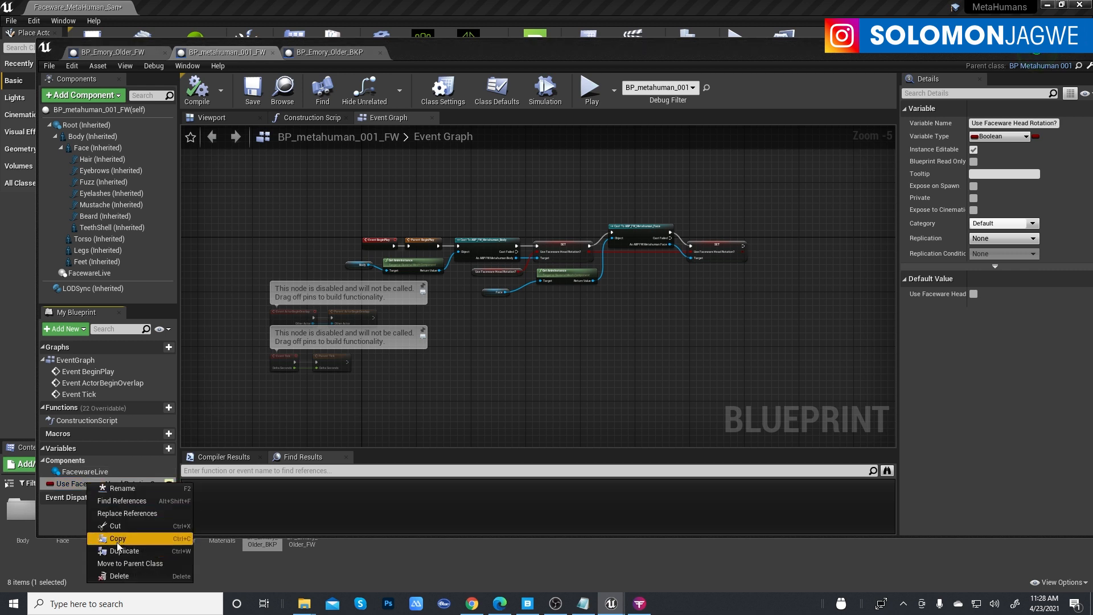
pyautogui.click(121, 53)
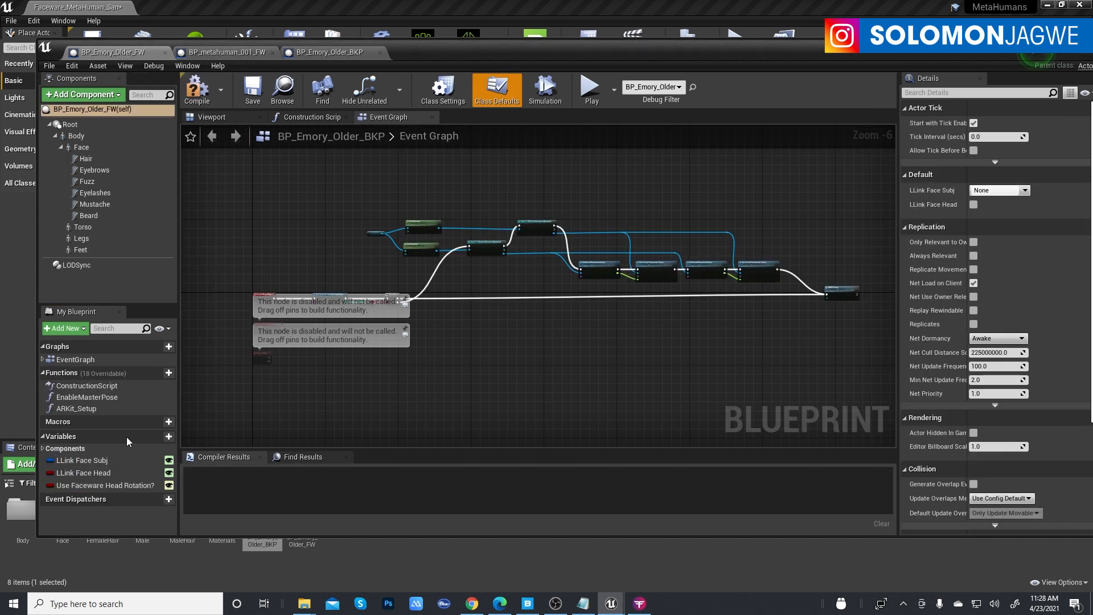
pyautogui.click(100, 485)
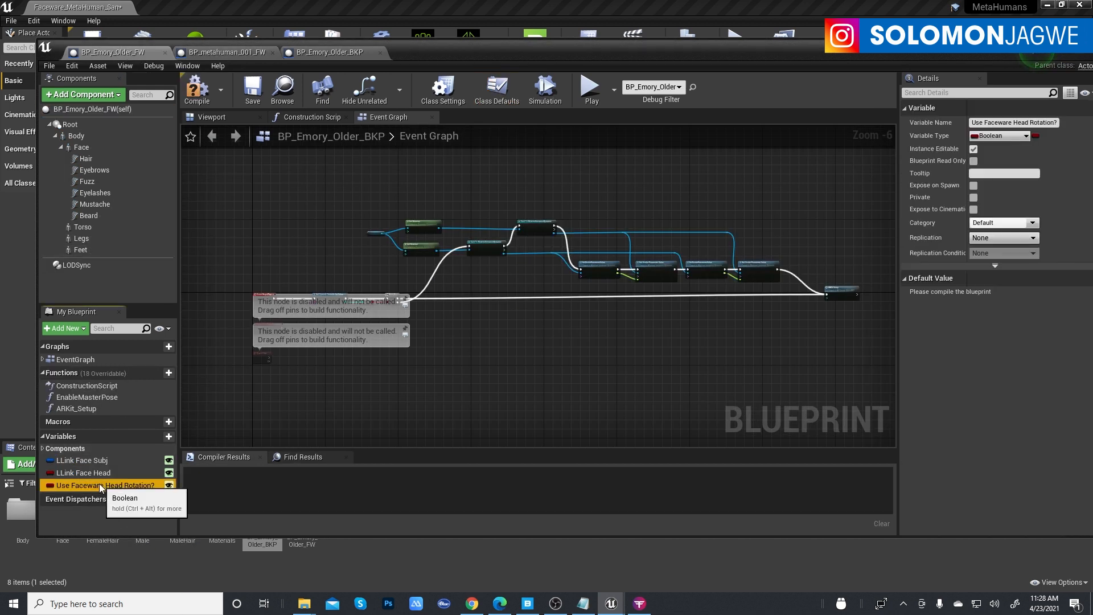
# Delete all nodes from the Event Graph of BP_Emory_Older_FW.
pyautogui.moveTo(242, 184); pyautogui.dragTo(875, 391)
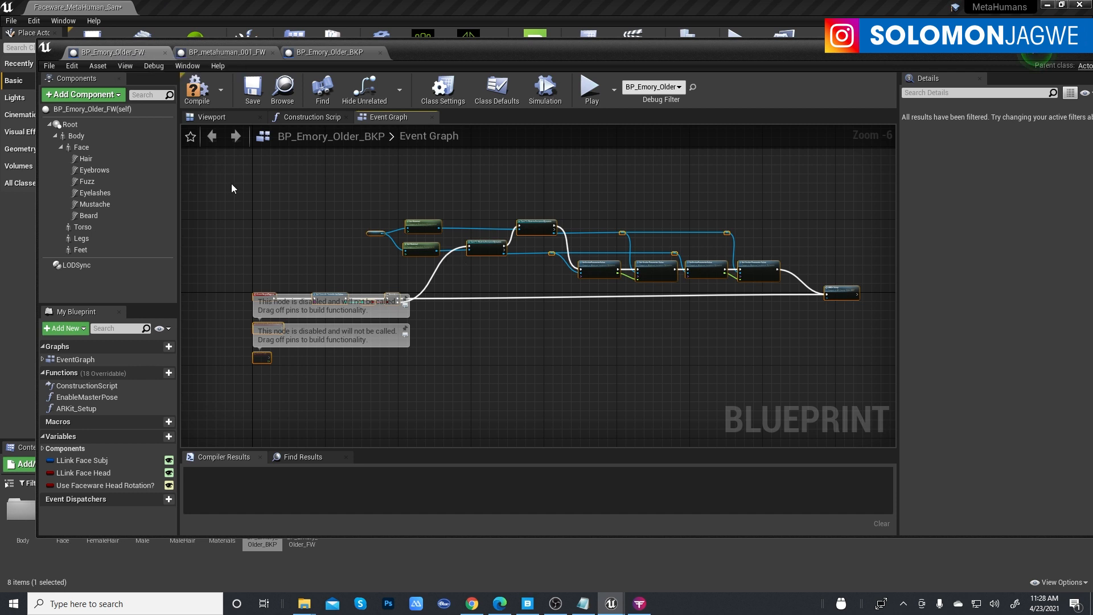
pyautogui.moveTo(218, 172); pyautogui.dragTo(871, 391)
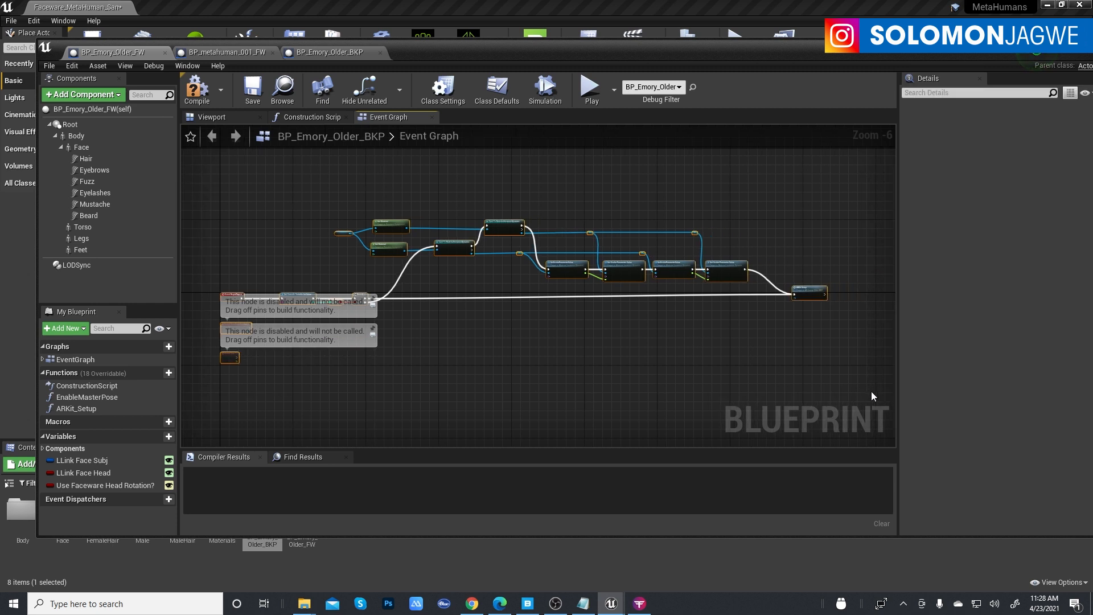
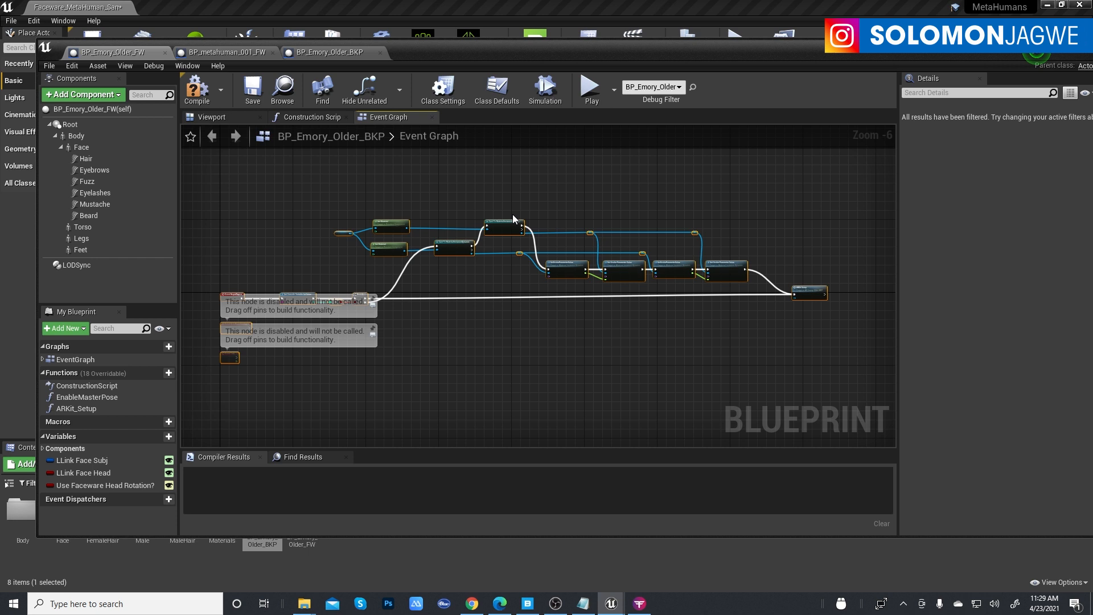
pyautogui.press('Delete')
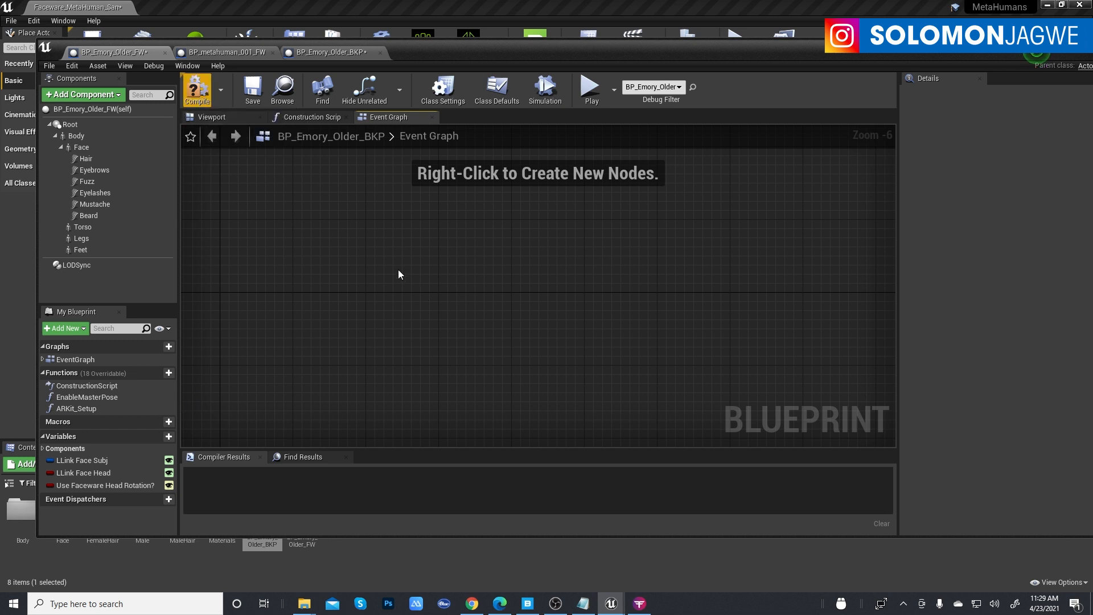
# Copy all Event Graph nodes from BP_metahuman_001_FW and paste them into the Event Graph of BP_Emory_Older_FW.
pyautogui.click(233, 52)
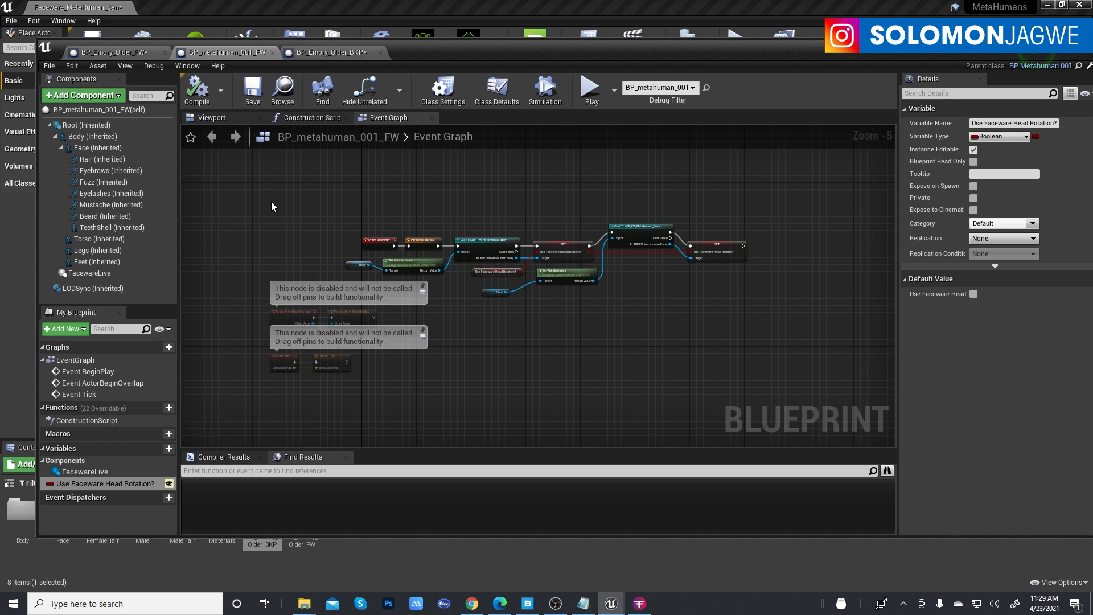
pyautogui.moveTo(225, 171); pyautogui.dragTo(836, 425)
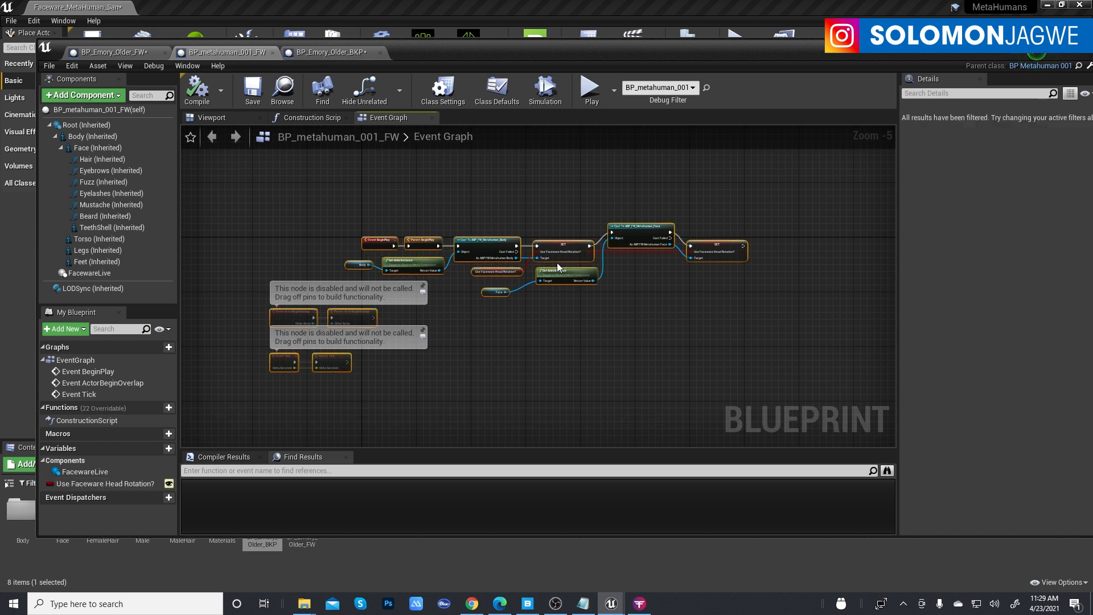
pyautogui.rightClick(571, 252)
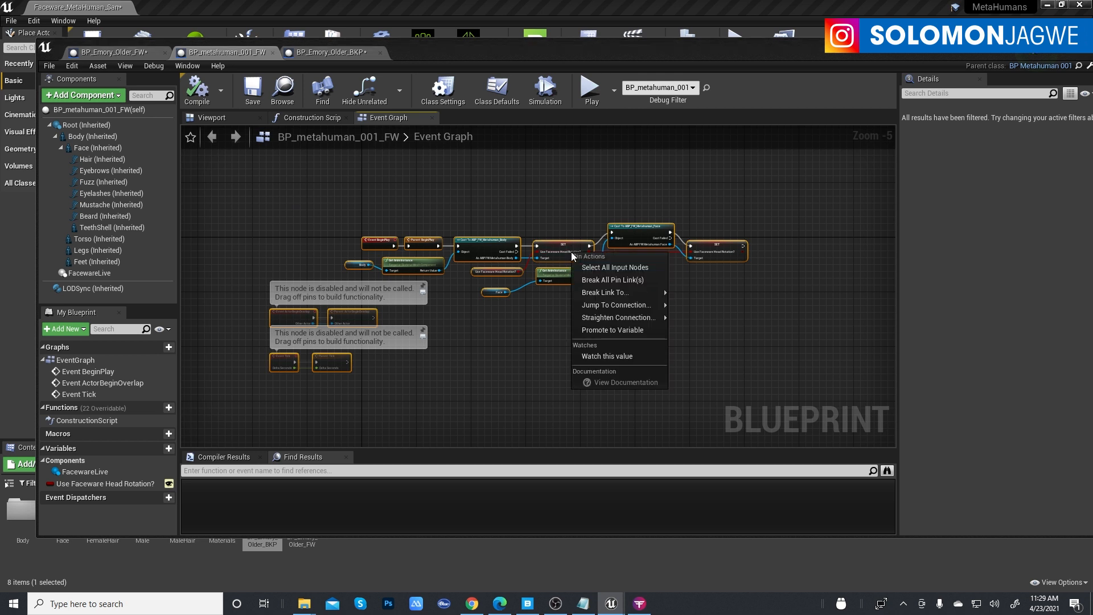
pyautogui.click(867, 274)
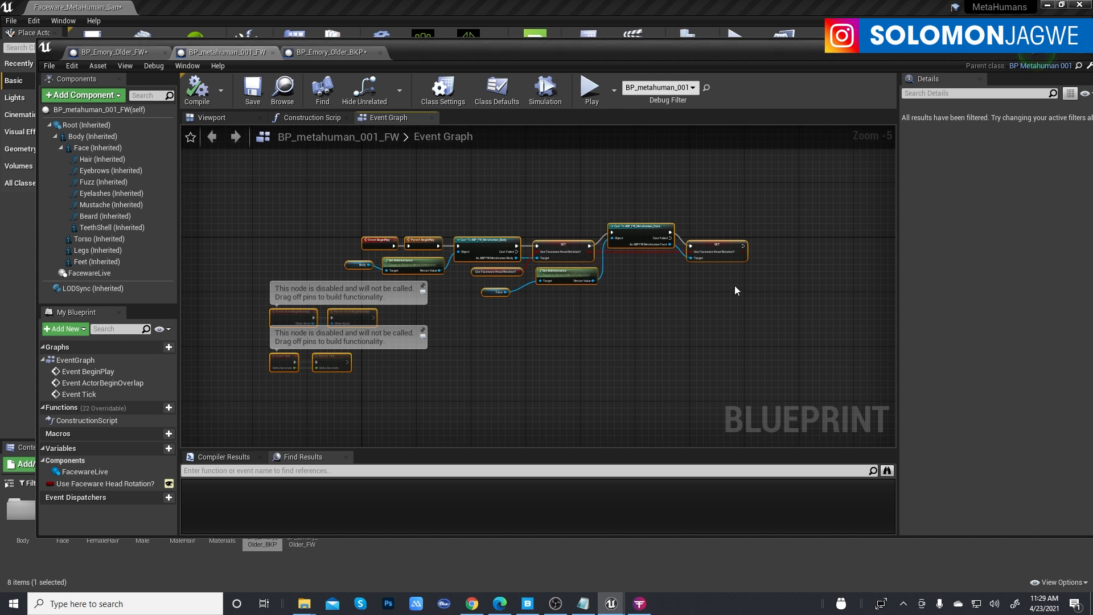
pyautogui.click(735, 286)
pyautogui.moveTo(231, 169); pyautogui.dragTo(773, 409)
pyautogui.click(131, 50)
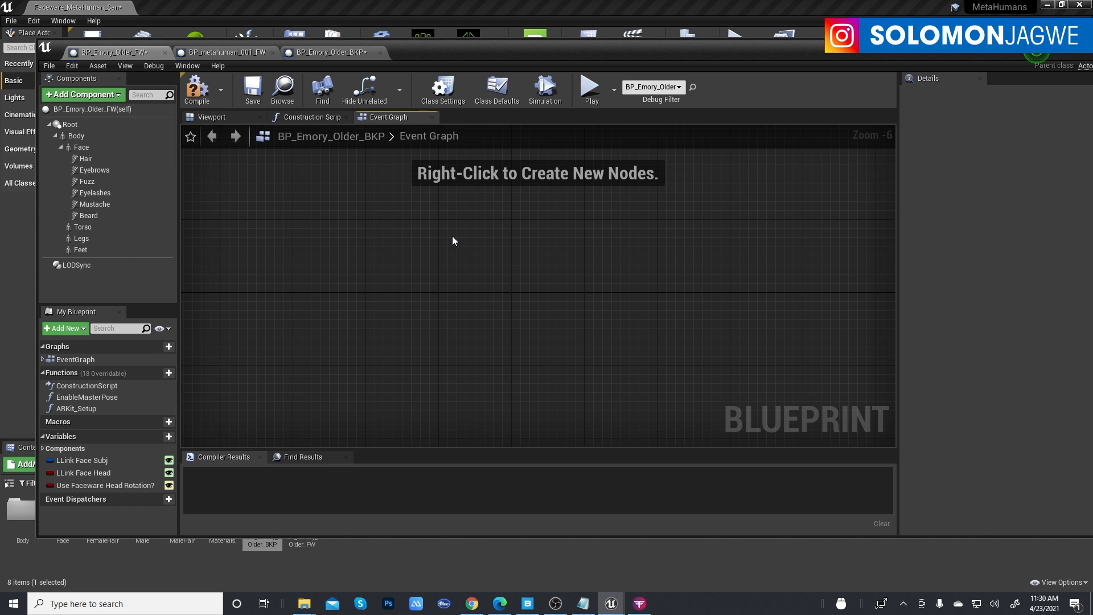
pyautogui.hotkey('ctrl', 'v')
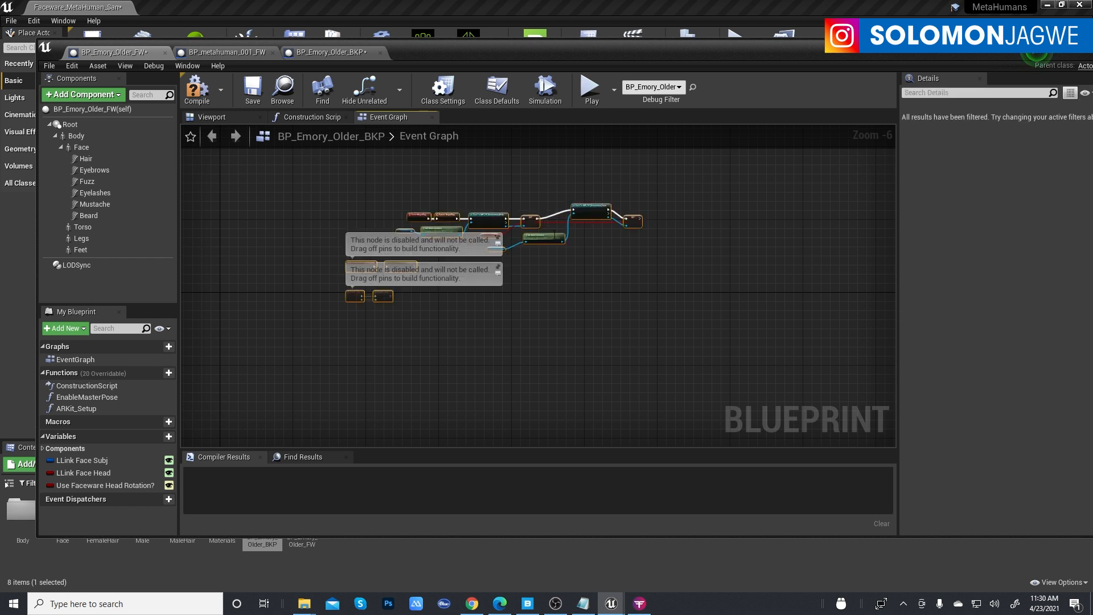
pyautogui.scroll(2, 562, 262)
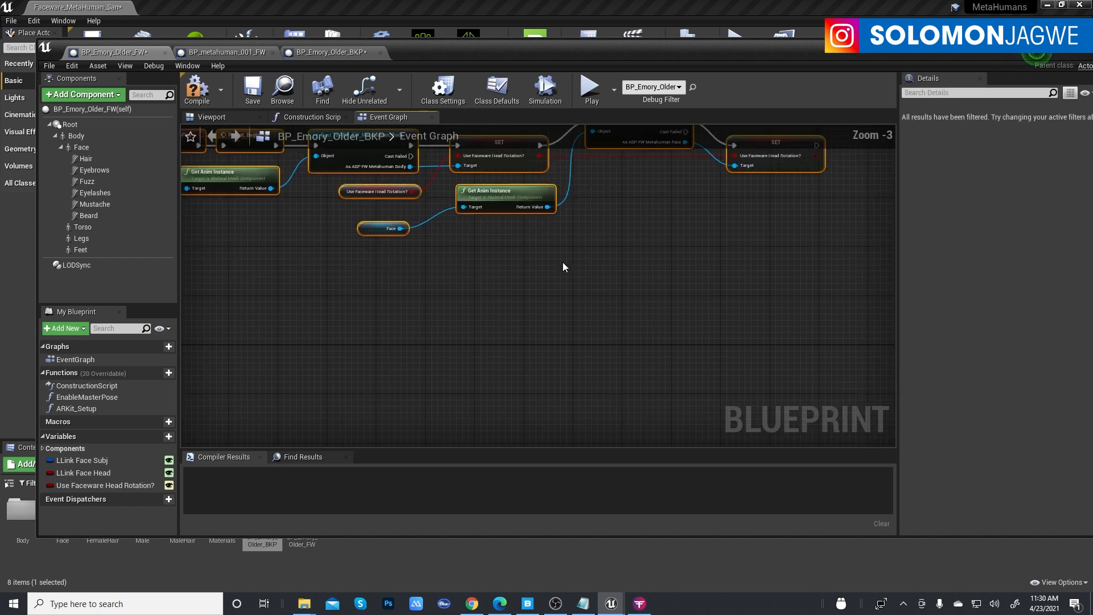
# Examine the pasted Event Graph nodes in BP_Emory_Older_FW, including the BeginPlay chain, both Metahuman casts and the disabled event nodes.
pyautogui.scroll(-1, 562, 262)
pyautogui.moveTo(525, 282); pyautogui.dragTo(571, 360, button='right')
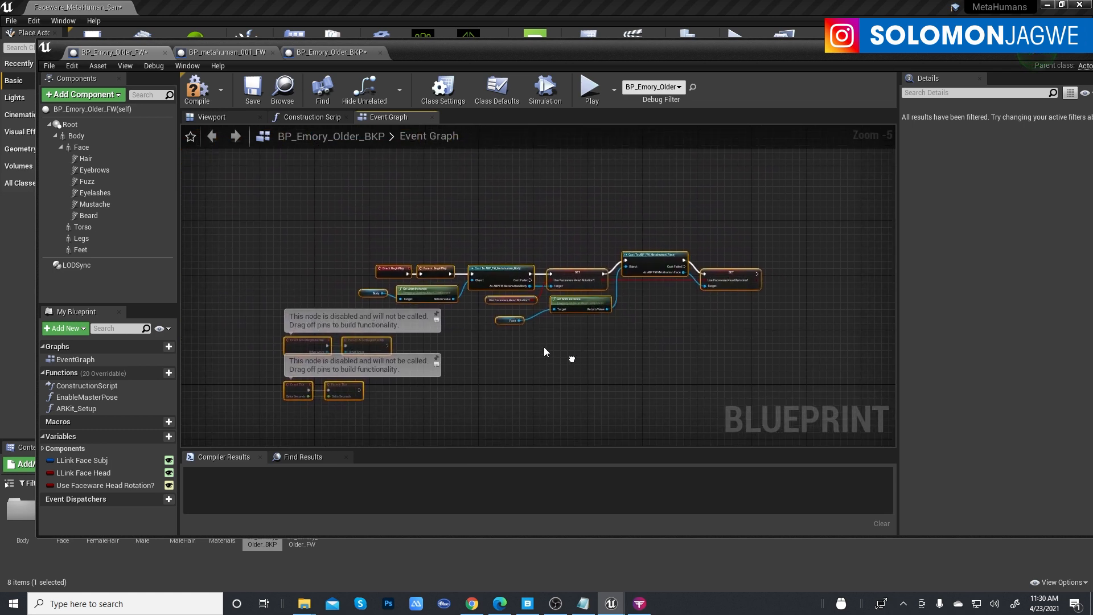
pyautogui.scroll(2, 456, 405)
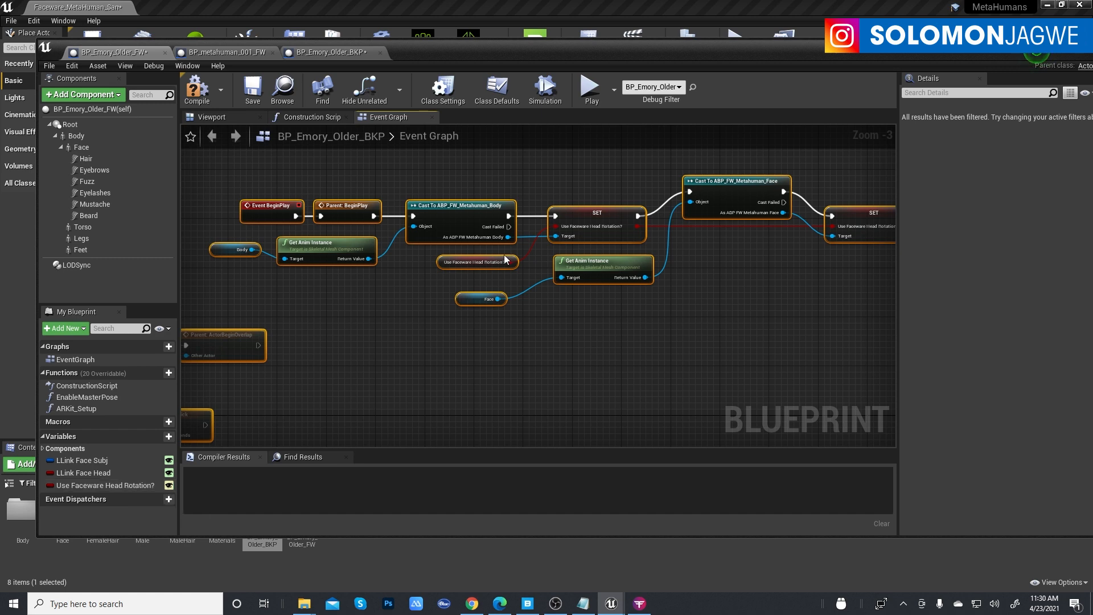
pyautogui.scroll(3, 504, 260)
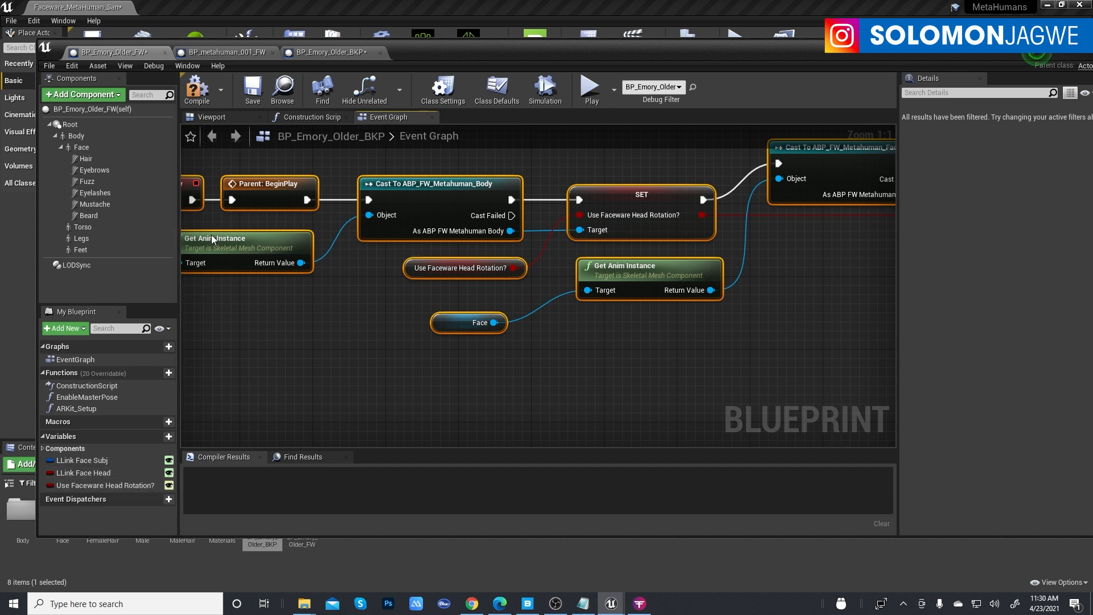
pyautogui.moveTo(319, 309); pyautogui.dragTo(470, 332, button='right')
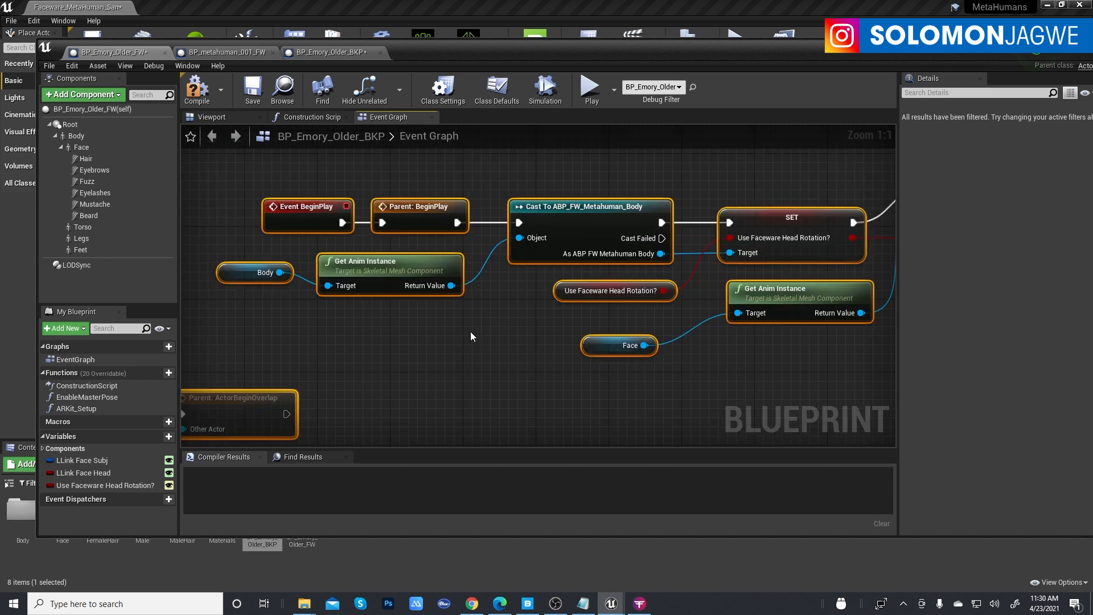
pyautogui.scroll(-5, 470, 328)
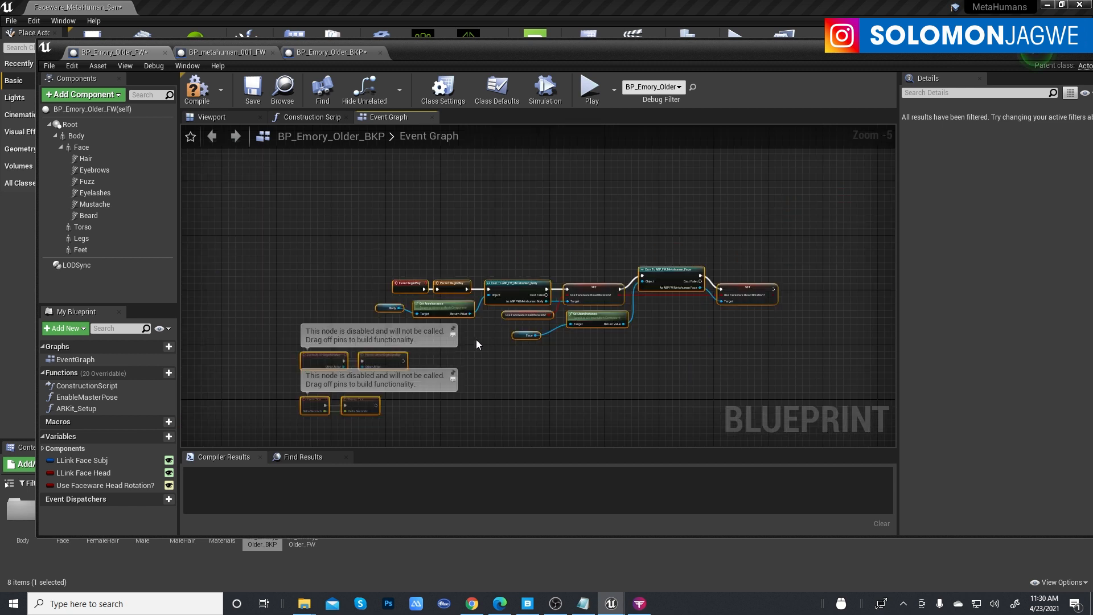
pyautogui.moveTo(476, 339); pyautogui.dragTo(542, 186, button='right')
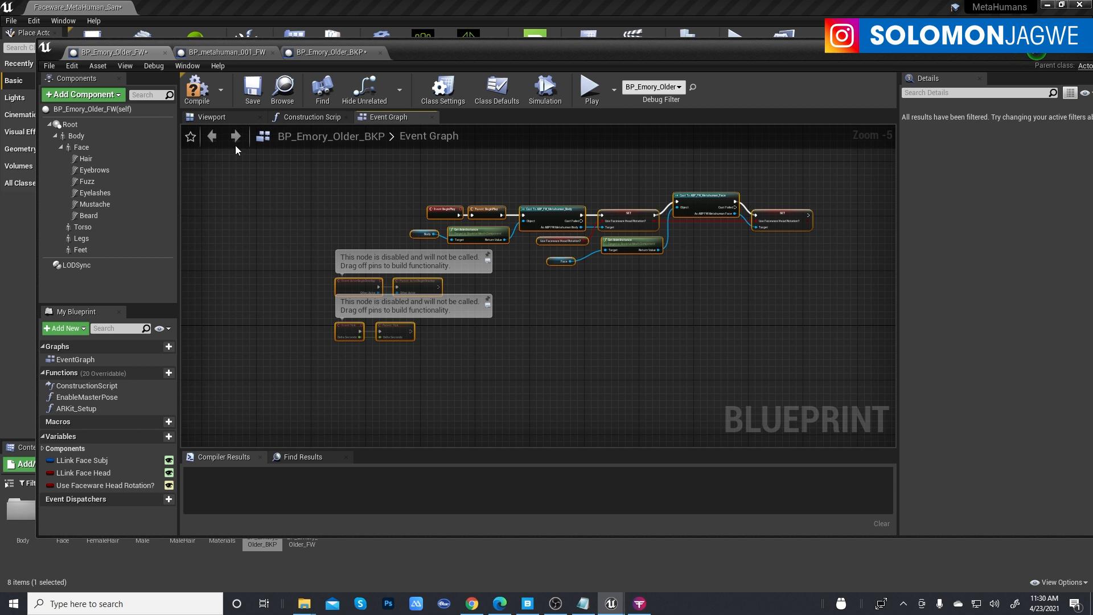
# Move the blueprint editor window clear of the level viewport and enlarge the World Outliner's actor list.
pyautogui.click(224, 51)
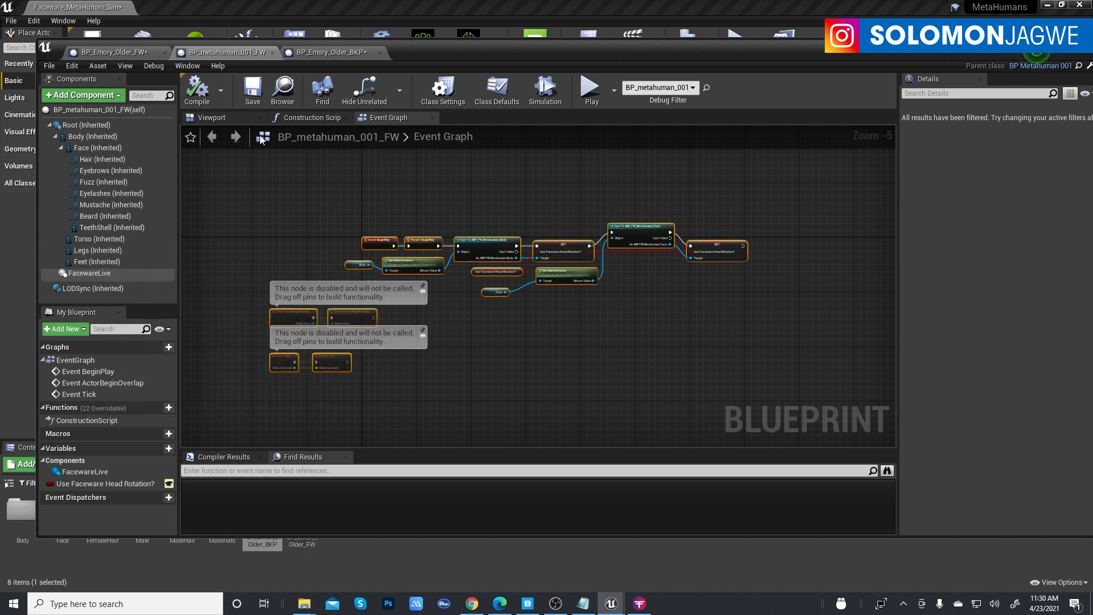
pyautogui.click(685, 5)
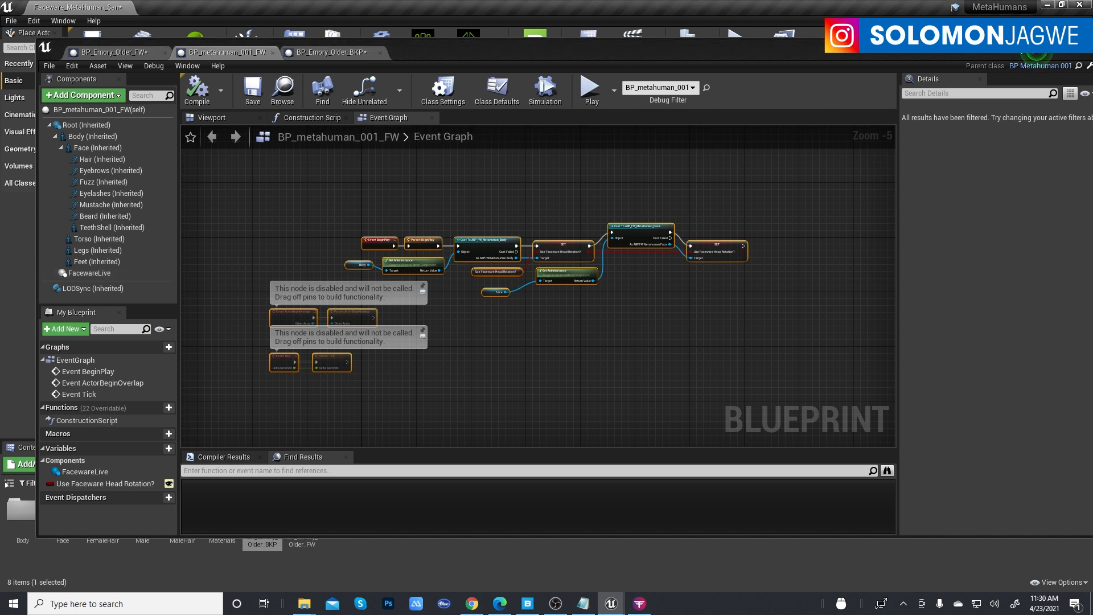
pyautogui.moveTo(951, 49); pyautogui.dragTo(927, 470)
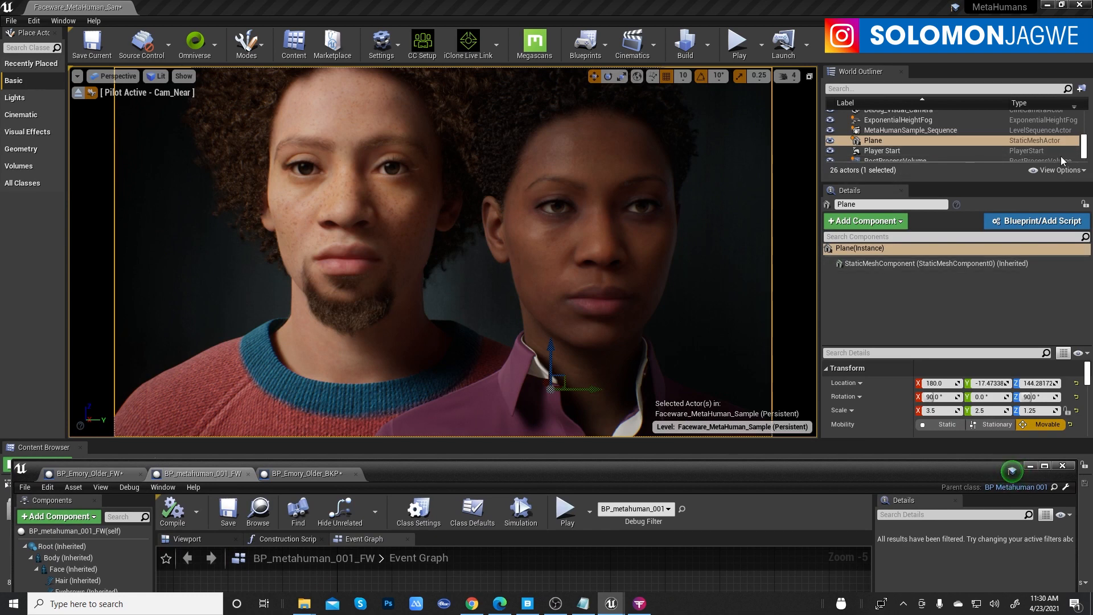
pyautogui.moveTo(962, 181); pyautogui.dragTo(953, 347)
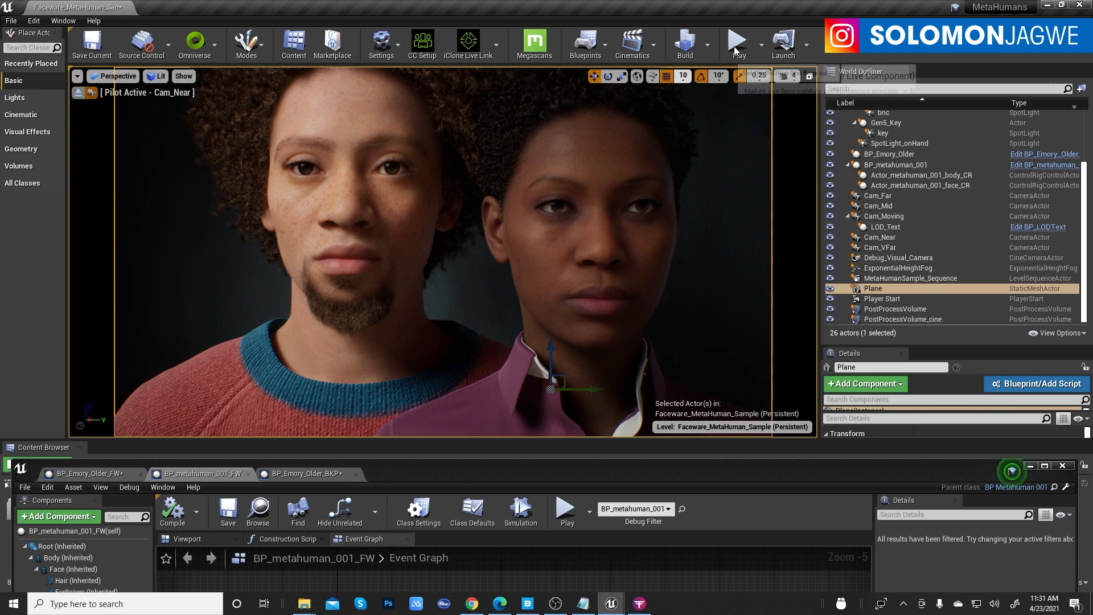
# Test the Faceware connection by playing the level in Unreal with Stream to Client enabled in Faceware Studio, and stop the play session.
pyautogui.click(638, 606)
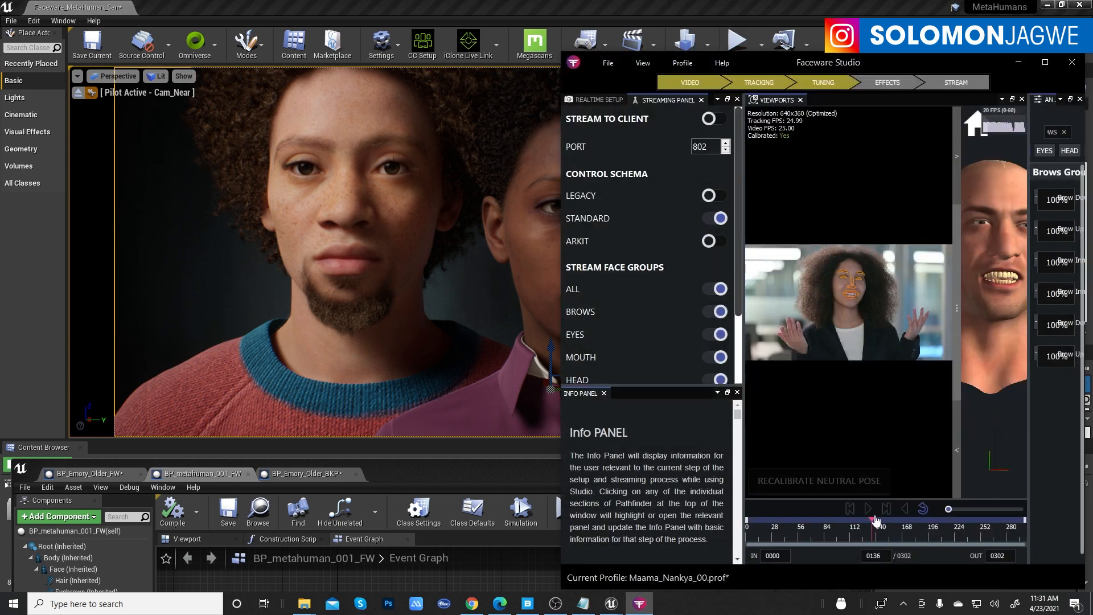
pyautogui.click(757, 34)
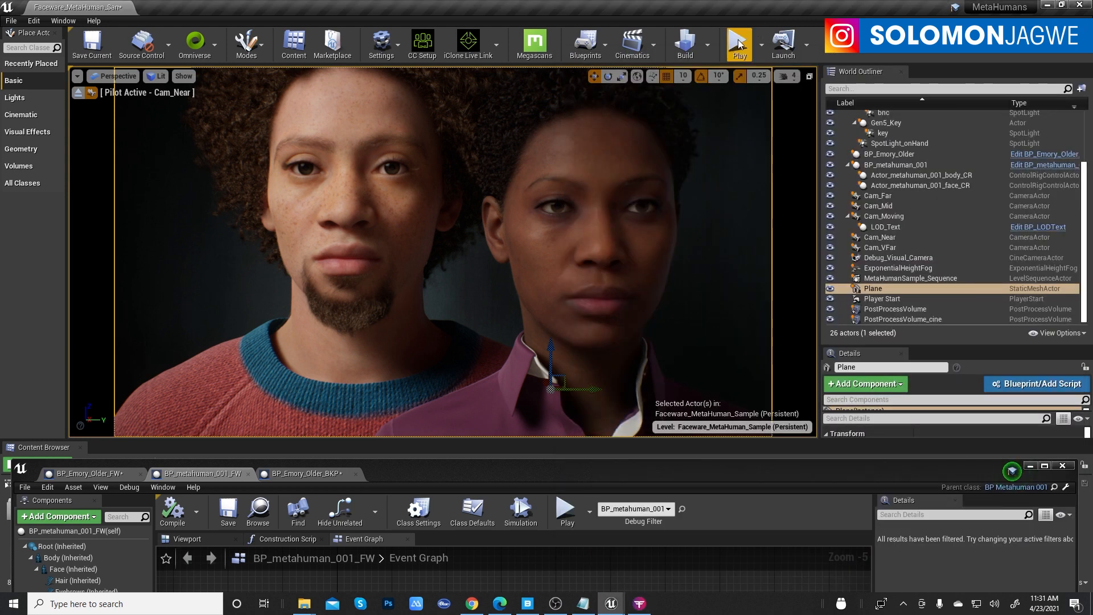
pyautogui.click(739, 44)
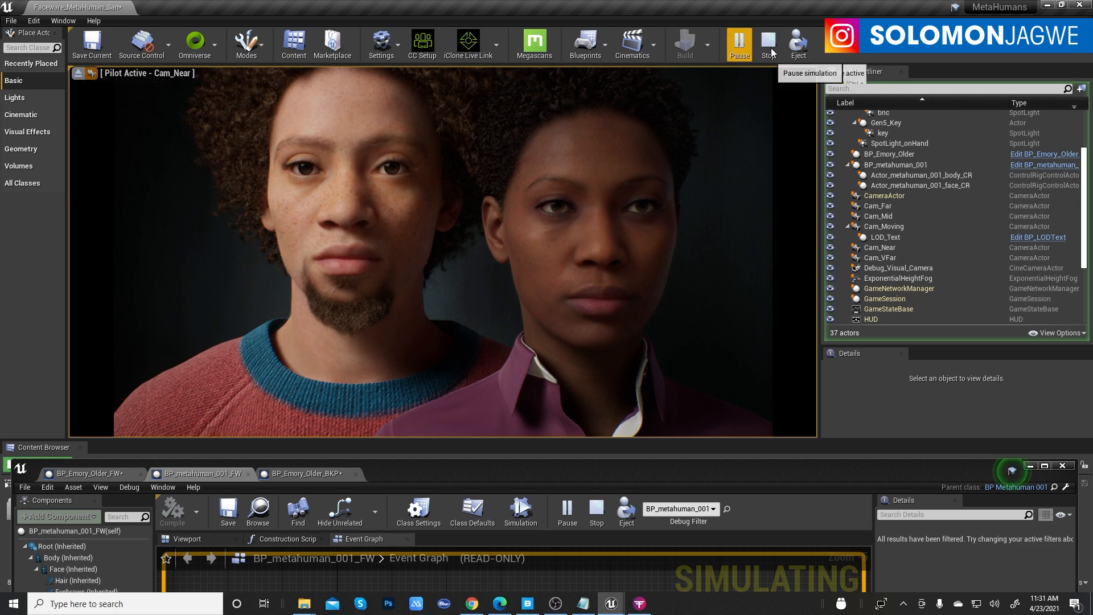
pyautogui.click(641, 603)
pyautogui.click(720, 119)
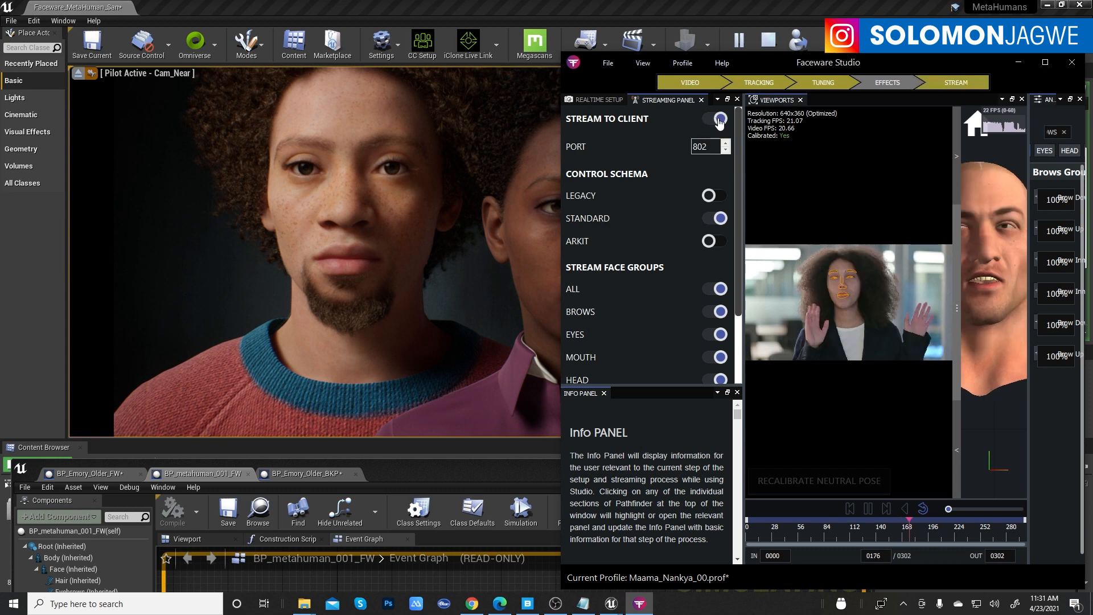
pyautogui.click(817, 11)
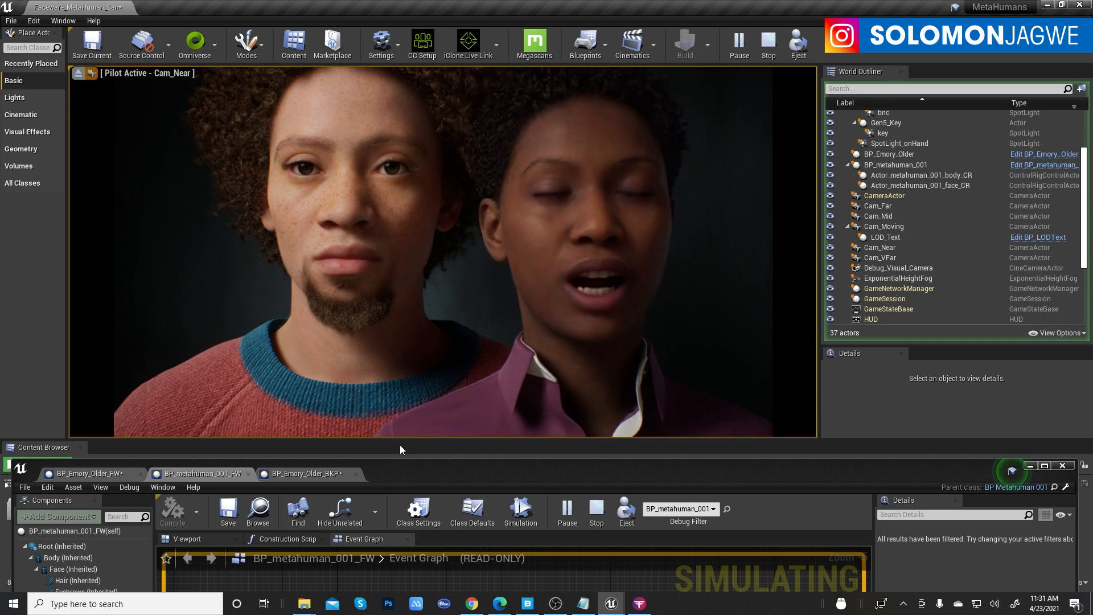
pyautogui.click(767, 43)
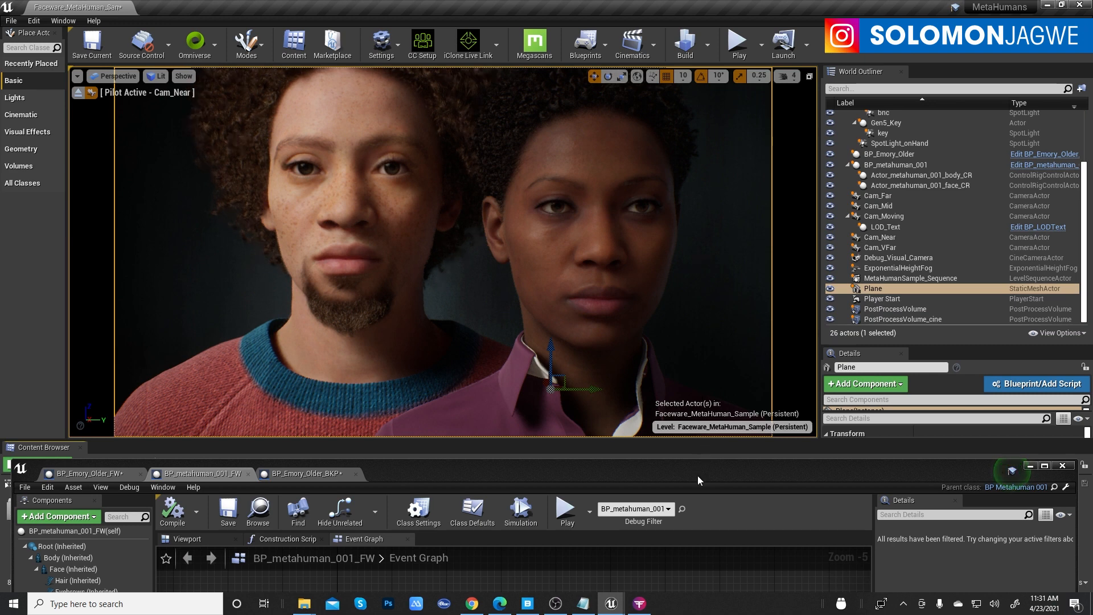
# Bring the blueprint editor back over the level and compare the component lists of BP_Emory_Older_FW and BP_metahuman_001_FW.
pyautogui.moveTo(698, 472); pyautogui.dragTo(722, 51)
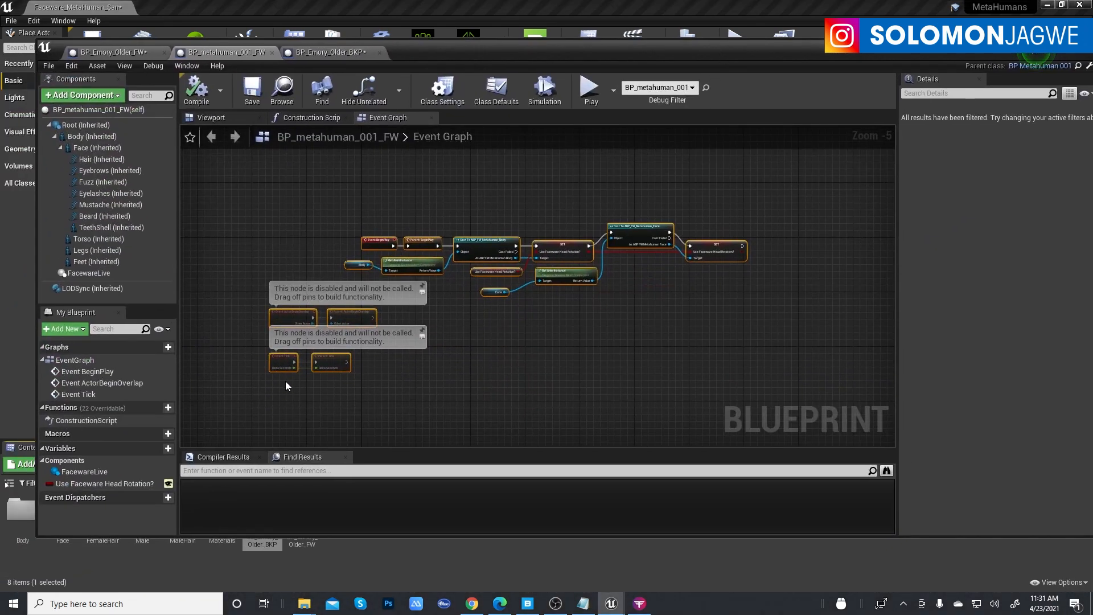
pyautogui.click(132, 53)
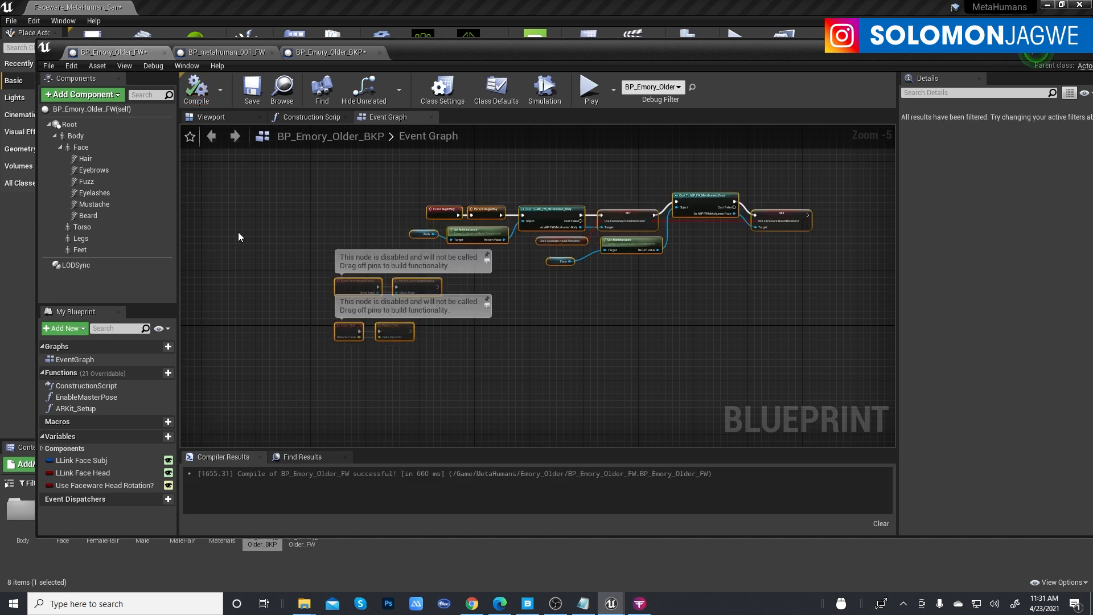
pyautogui.click(89, 251)
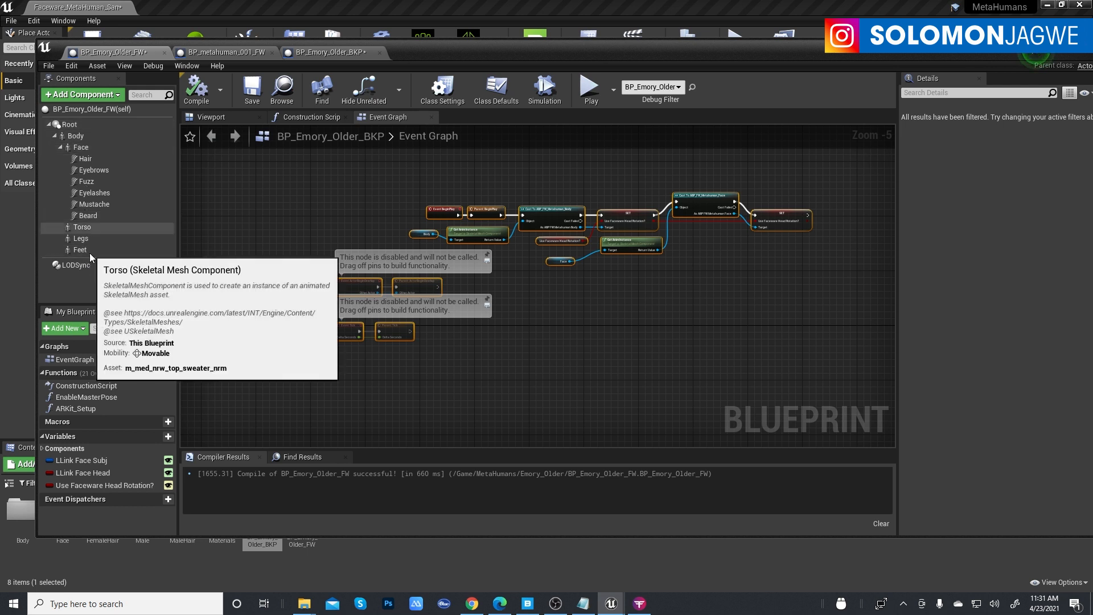
pyautogui.click(217, 52)
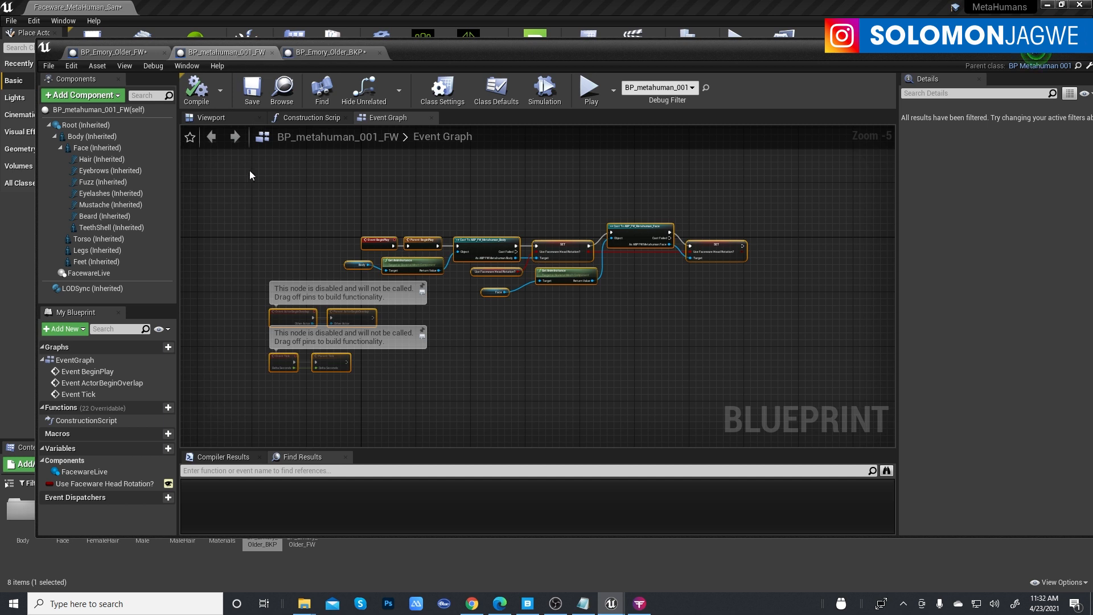
# Copy the FacewareLive component from BP_metahuman_001_FW and paste it onto the Root component of BP_Emory_Older_FW.
pyautogui.click(106, 274)
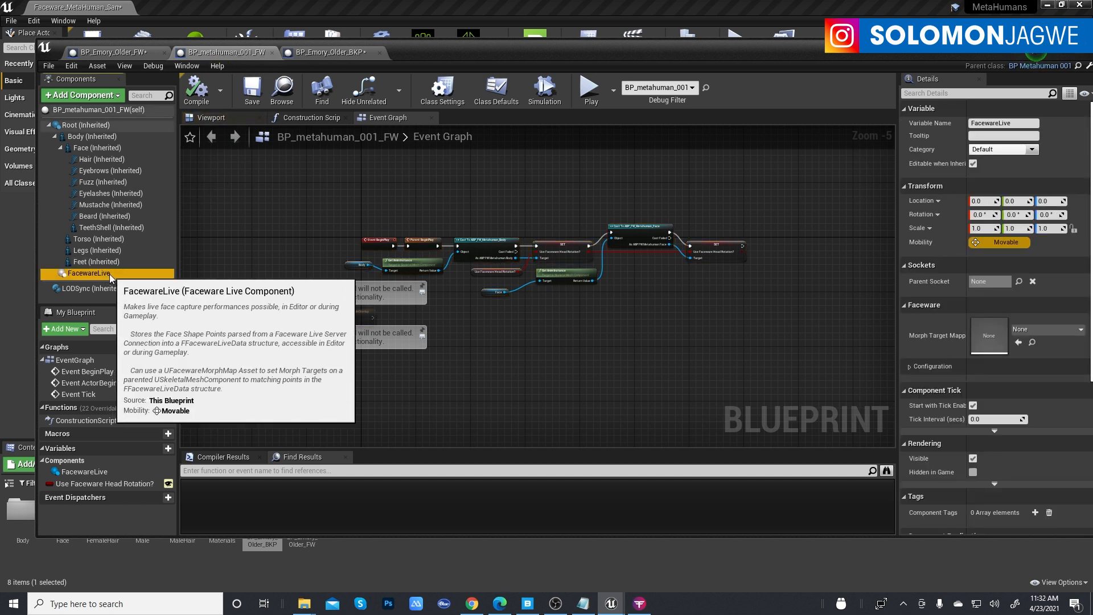
pyautogui.rightClick(110, 275)
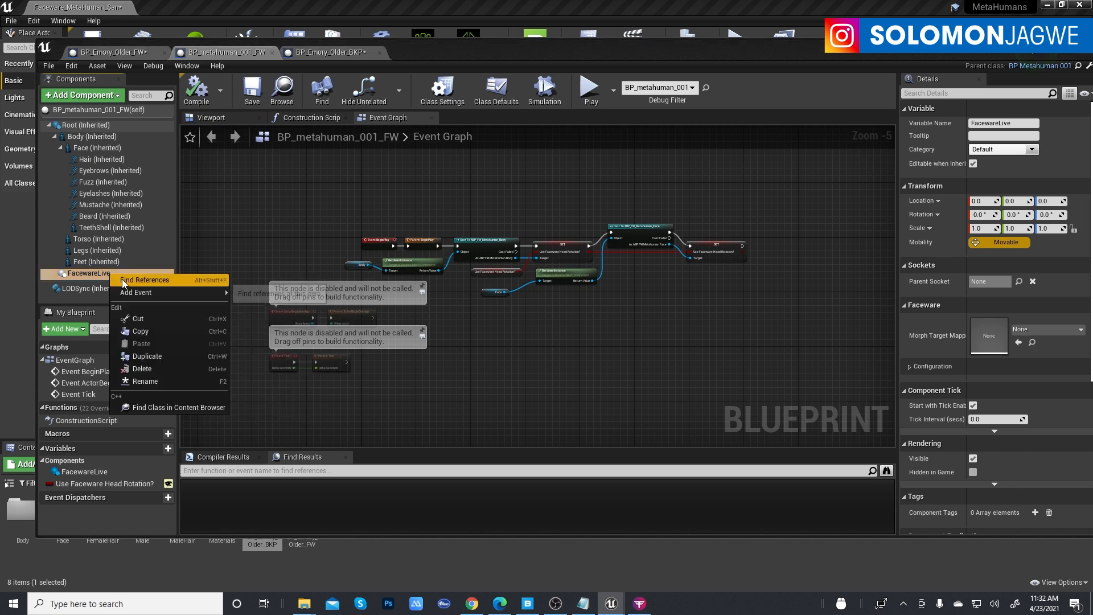
pyautogui.click(142, 332)
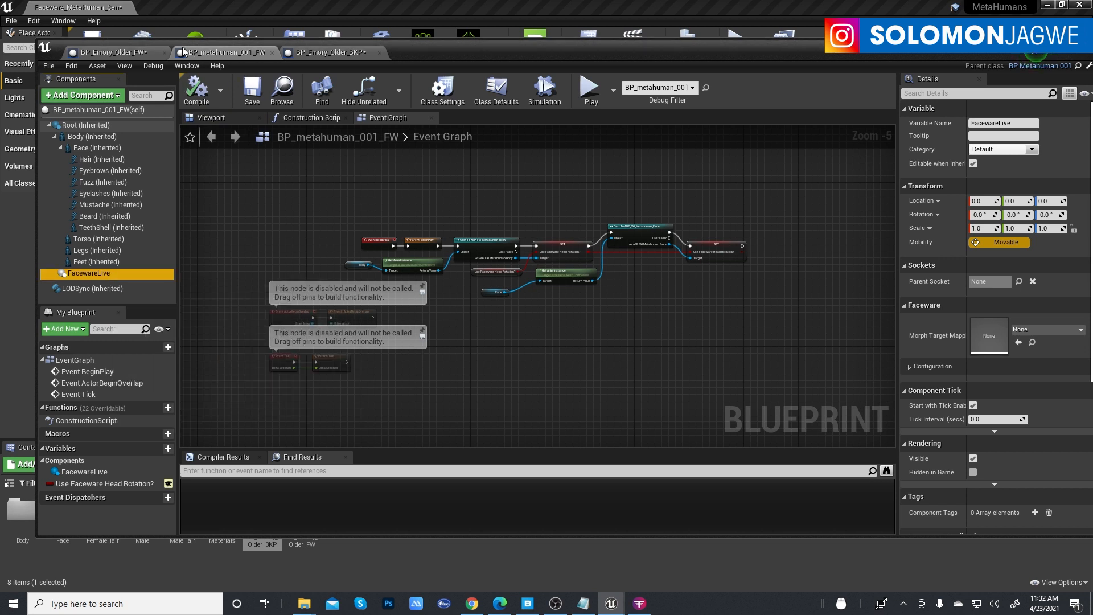
pyautogui.click(141, 51)
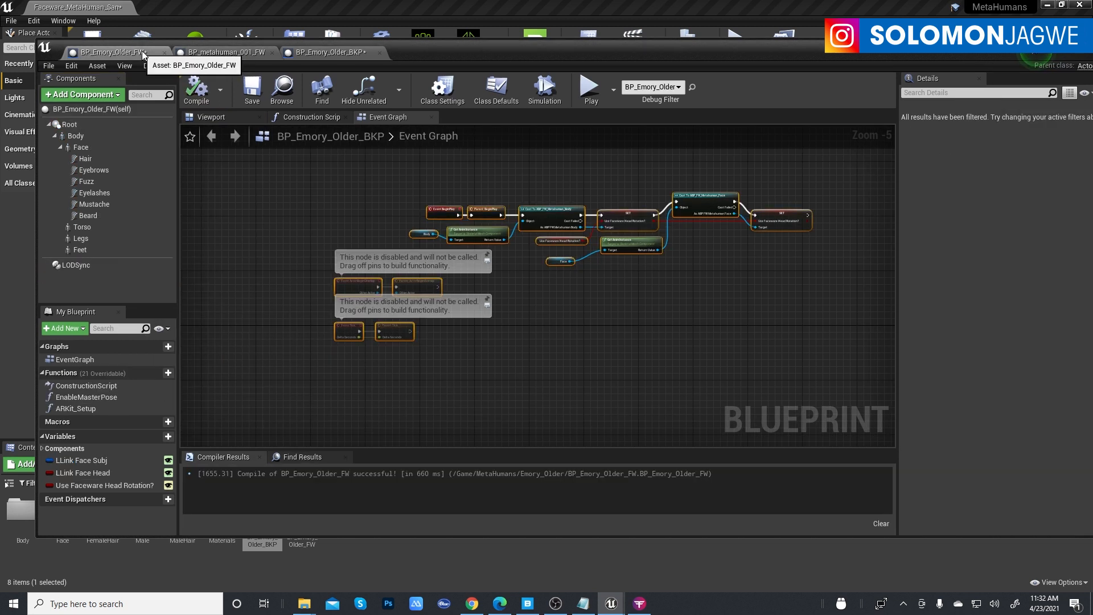
pyautogui.click(77, 125)
pyautogui.rightClick(81, 126)
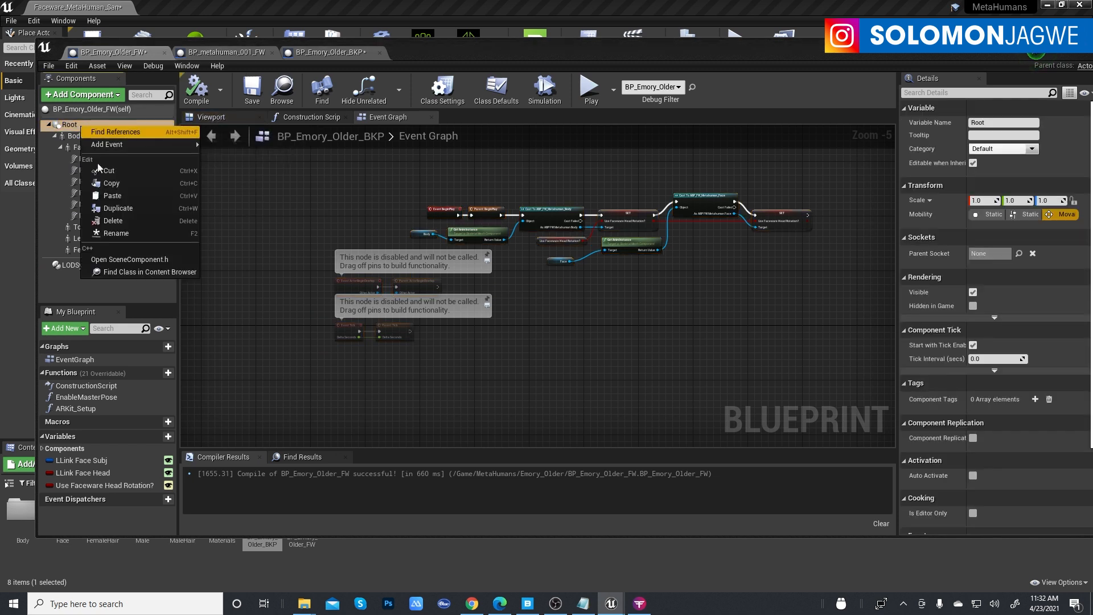
pyautogui.click(113, 197)
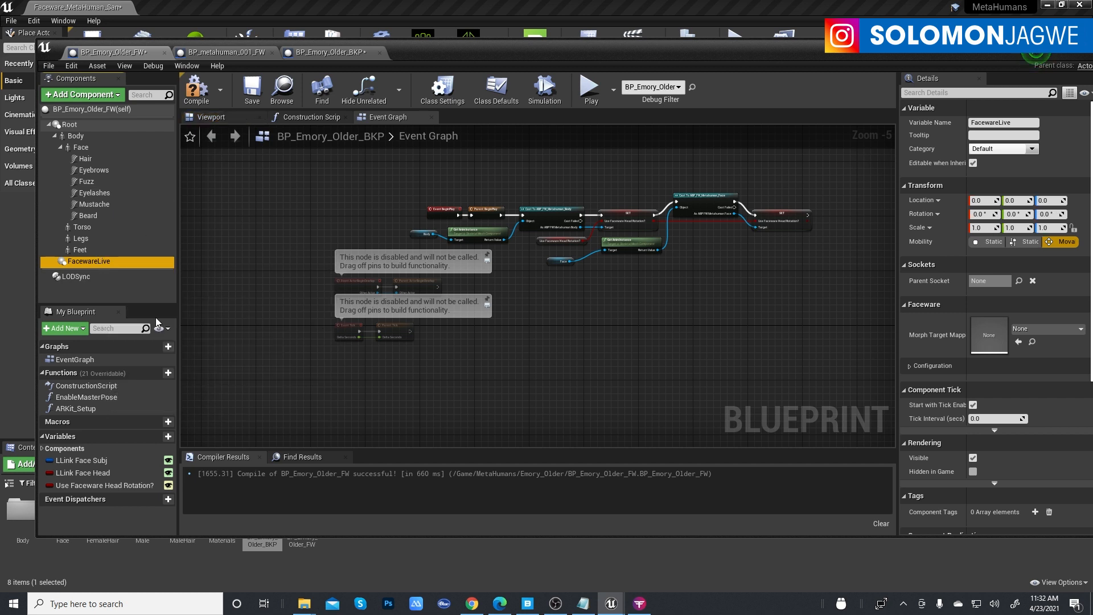
# Compare the component variables of both blueprints, checking FacewareLive in BP_Emory_Older_FW, and compile BP_Emory_Older_FW.
pyautogui.click(231, 53)
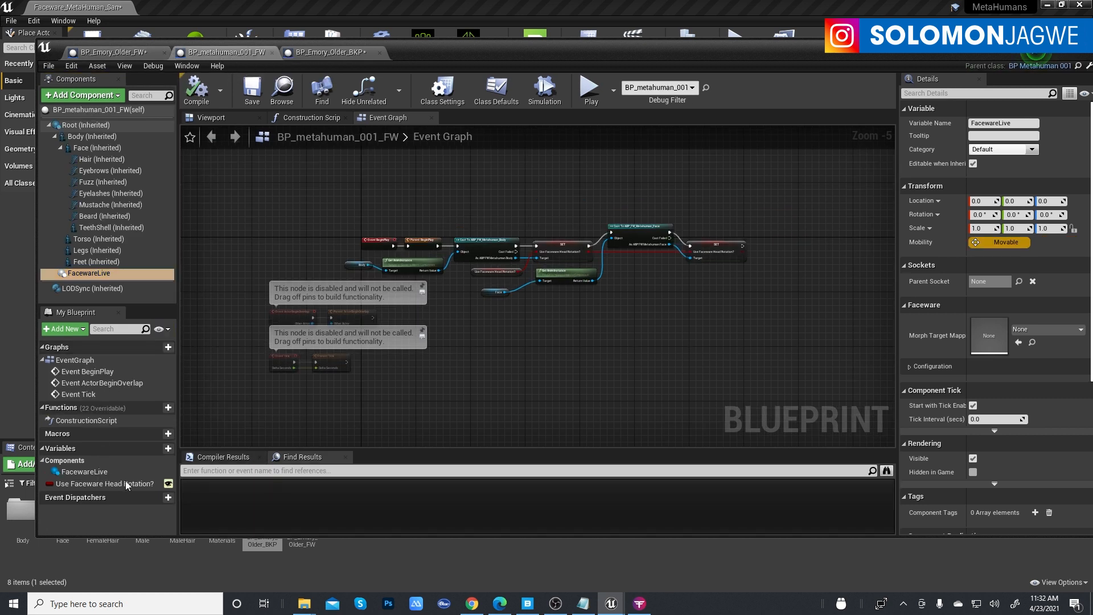
pyautogui.click(140, 56)
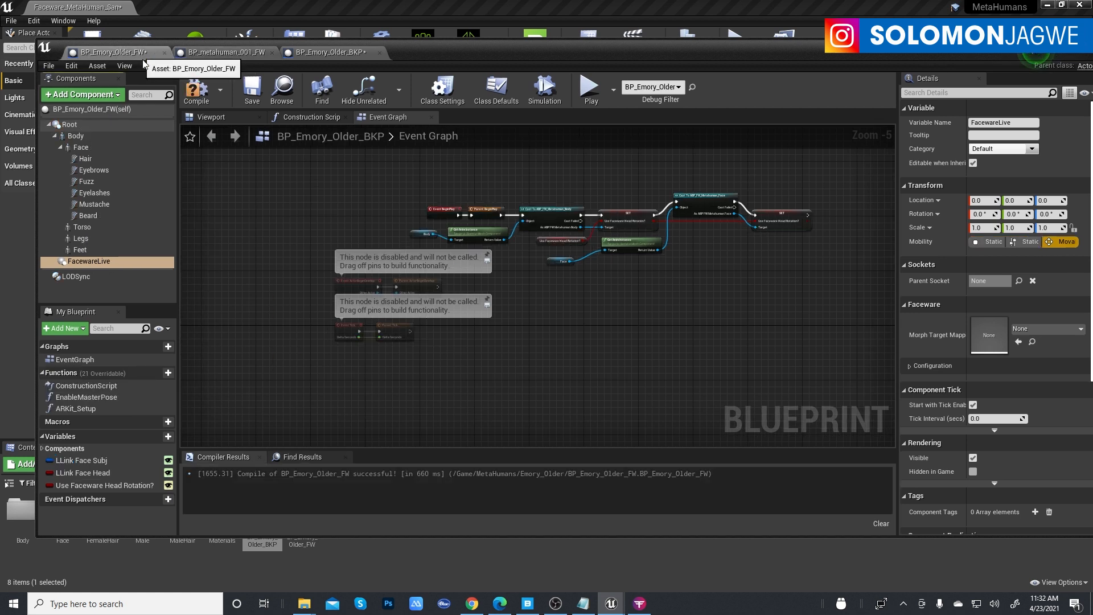
pyautogui.click(98, 454)
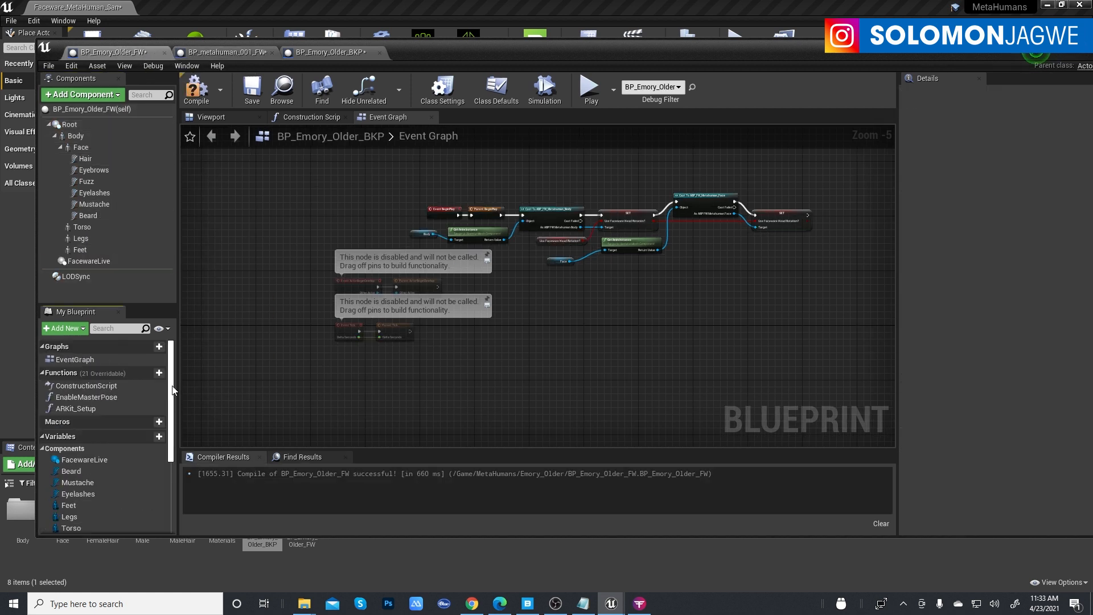
pyautogui.click(103, 460)
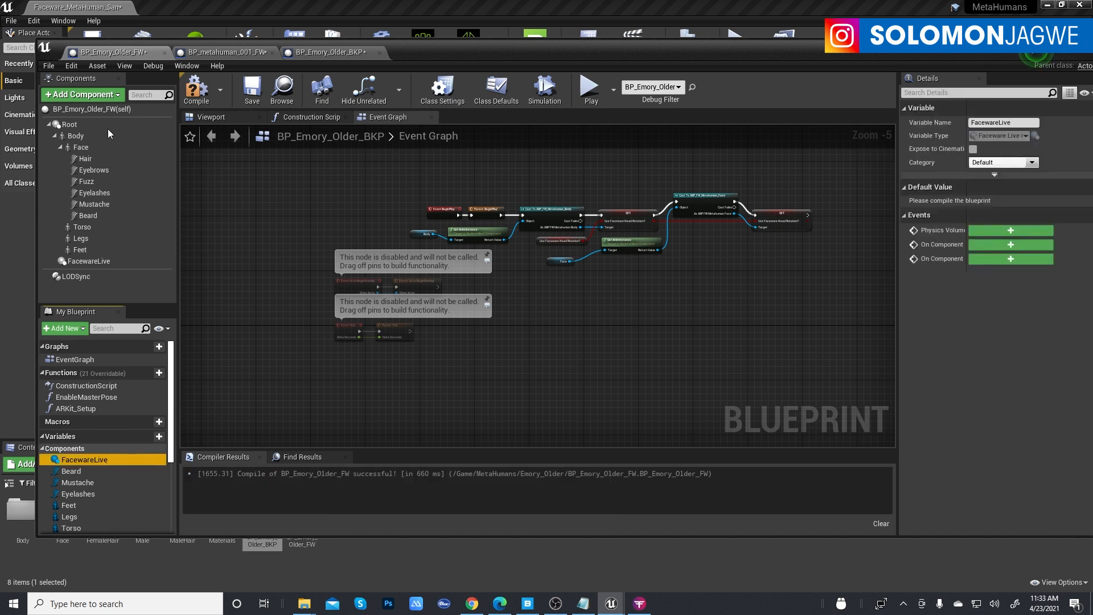
pyautogui.click(197, 91)
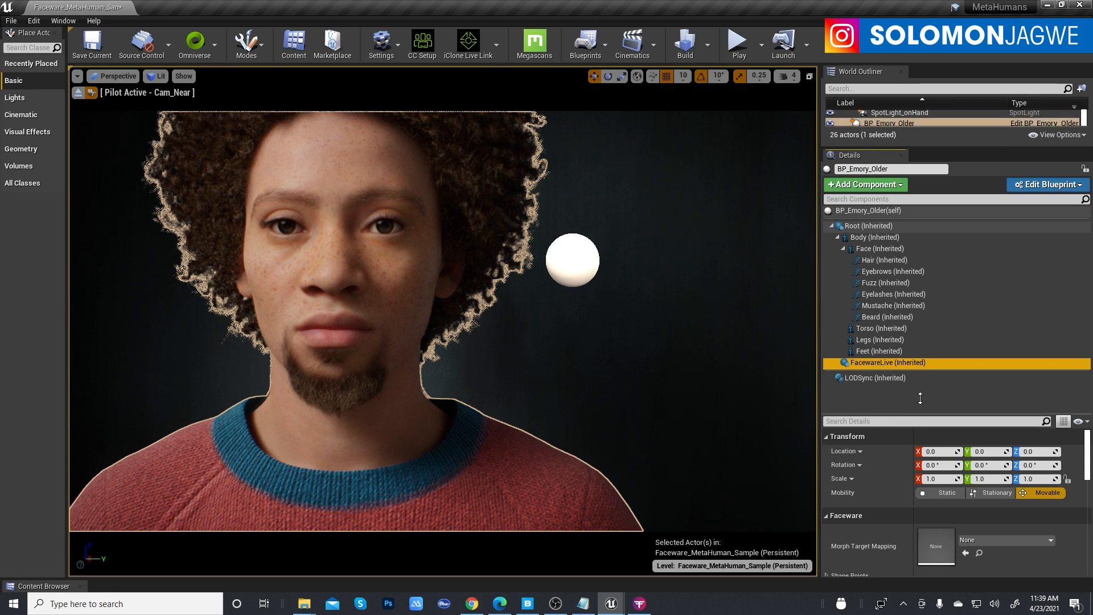
# Set the Anim Class of the Face component on the BP_Emory_Older actor to ABP_FW_Metahuman_Face.
pyautogui.moveTo(918, 409); pyautogui.dragTo(924, 369)
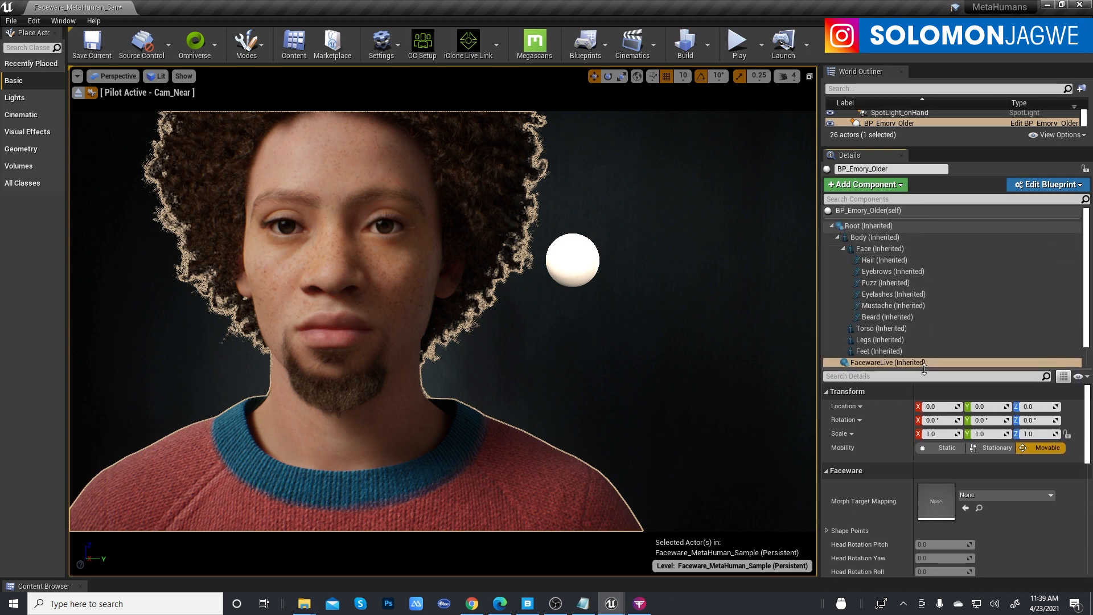
pyautogui.click(876, 248)
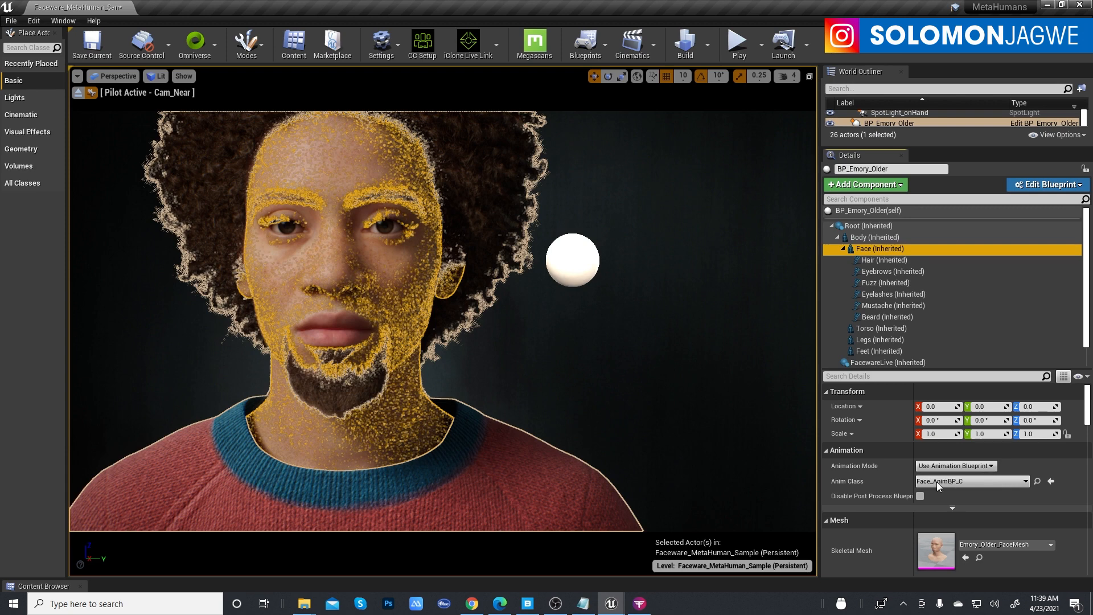
pyautogui.click(1027, 480)
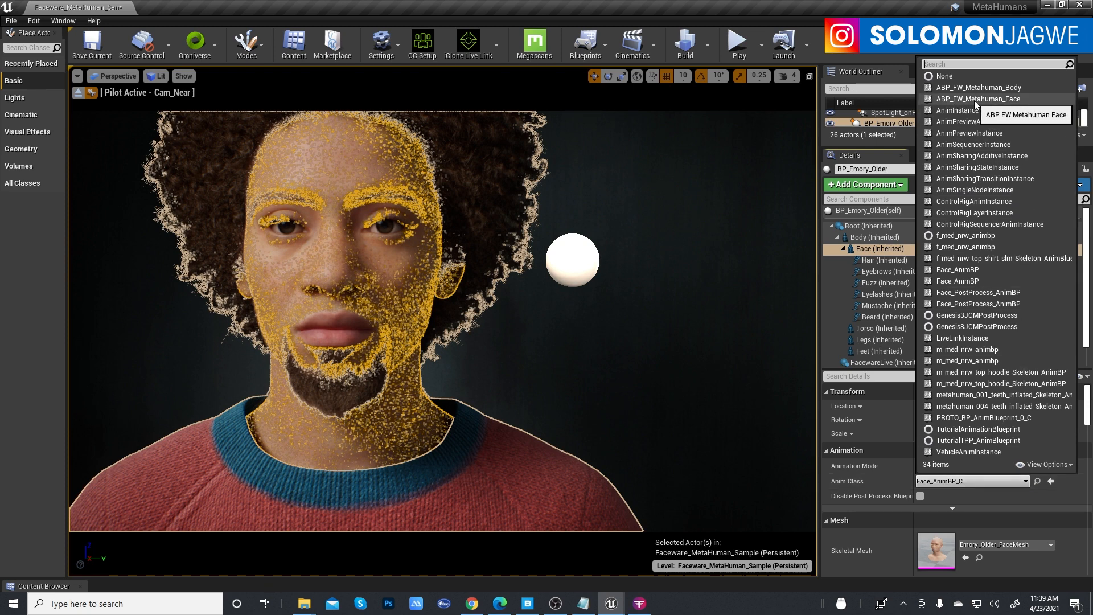
pyautogui.click(1004, 100)
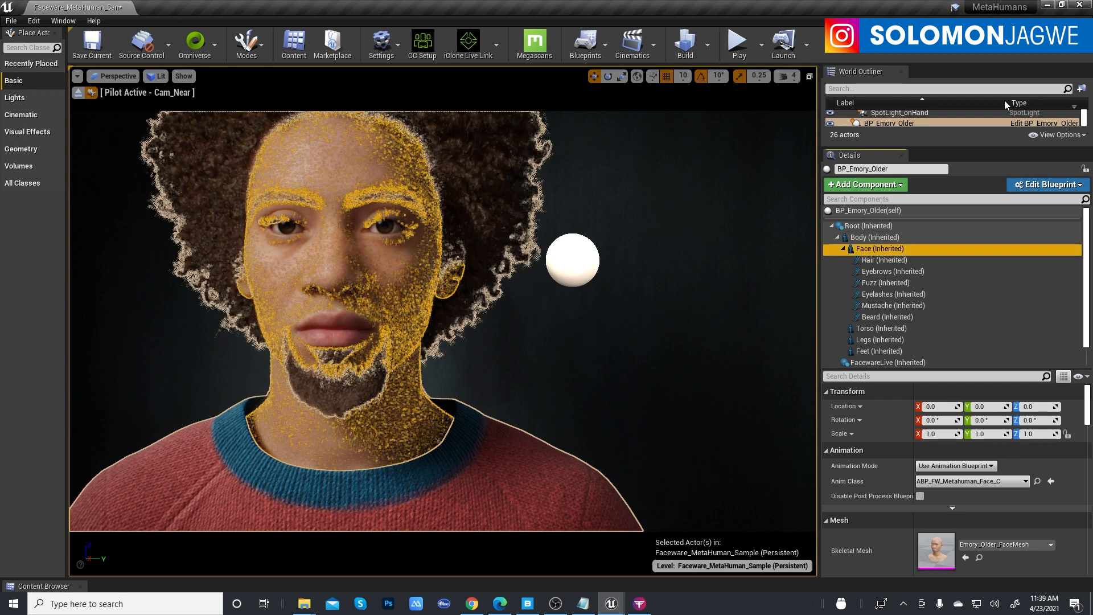
# Set the Body component to use an animation blueprint with Anim Class ABP_FW_Metahuman_Body, and save the level.
pyautogui.click(883, 236)
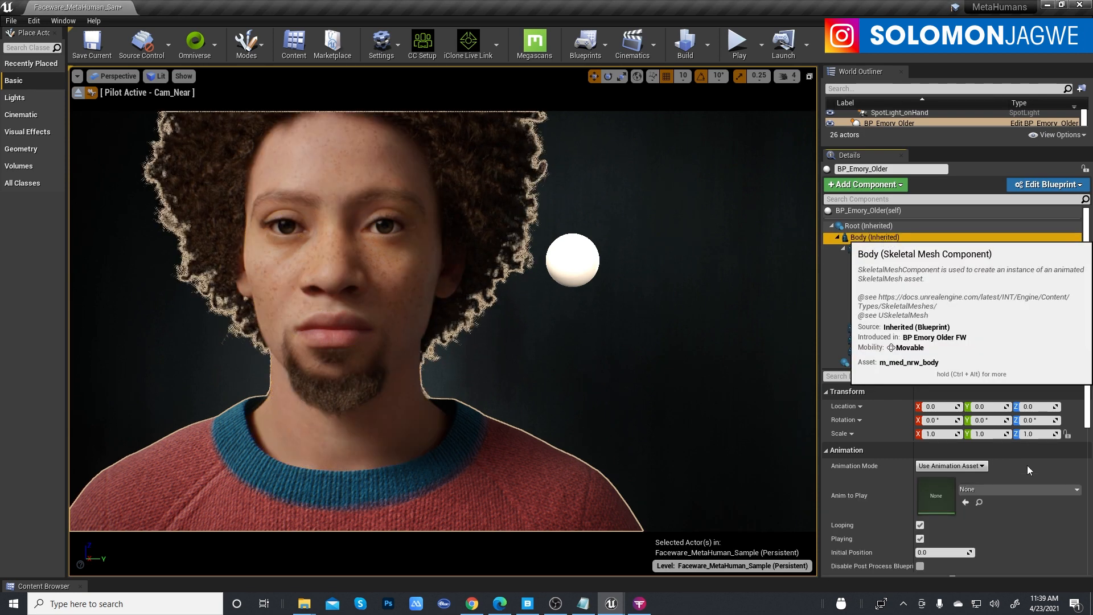
pyautogui.click(982, 466)
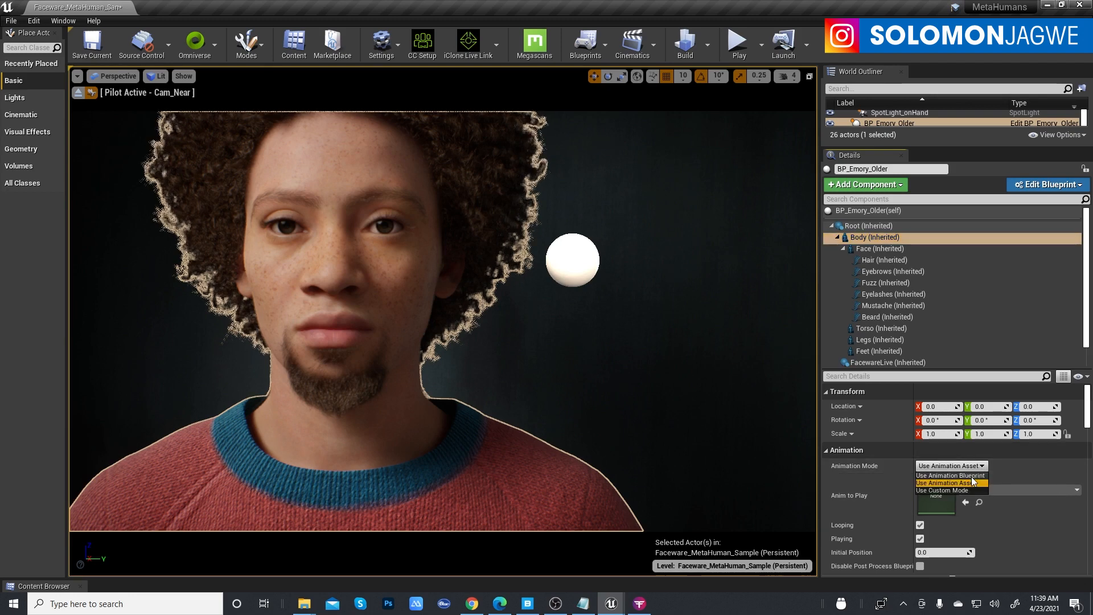
pyautogui.click(971, 476)
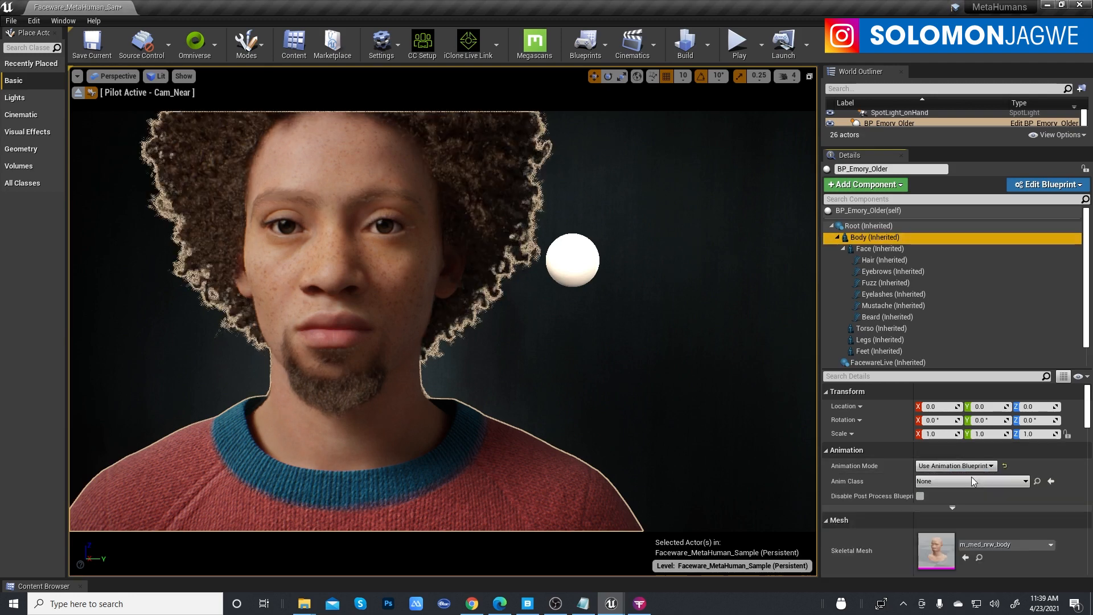
pyautogui.click(1026, 481)
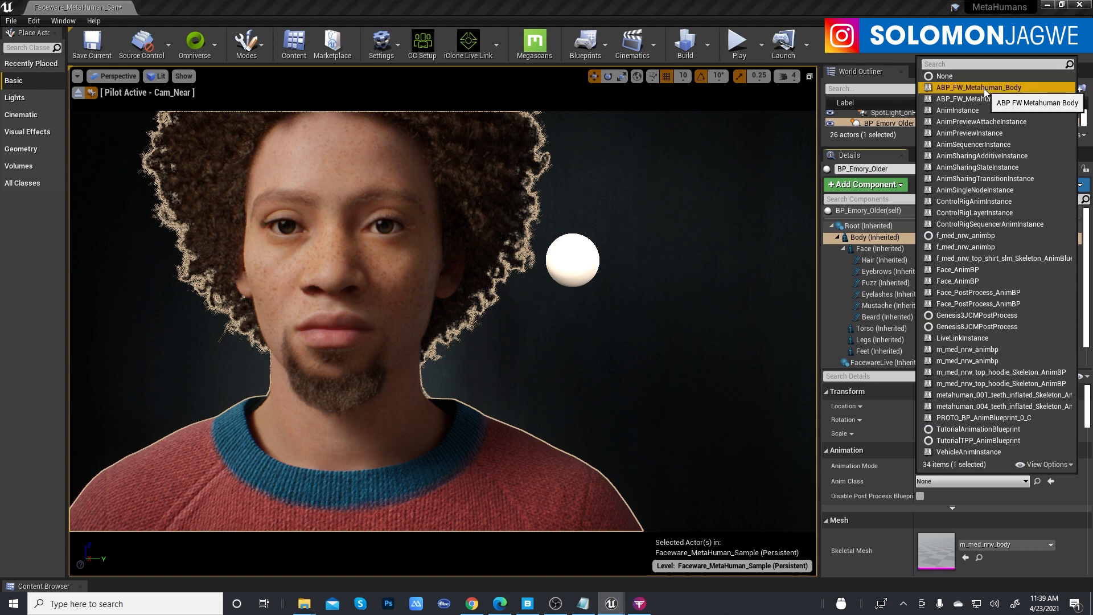
pyautogui.click(985, 88)
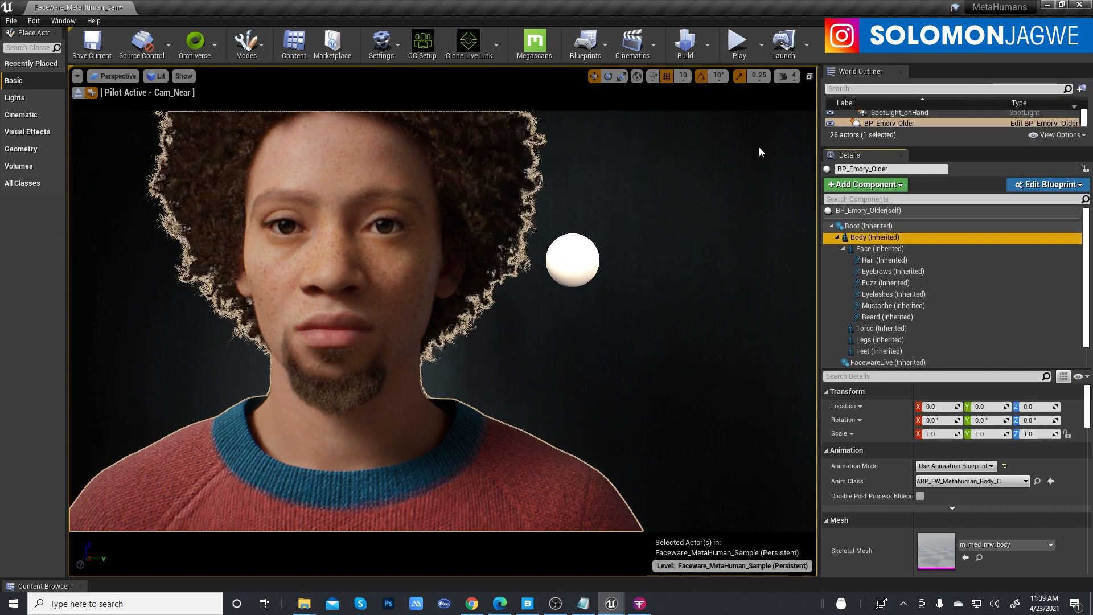
pyautogui.click(98, 58)
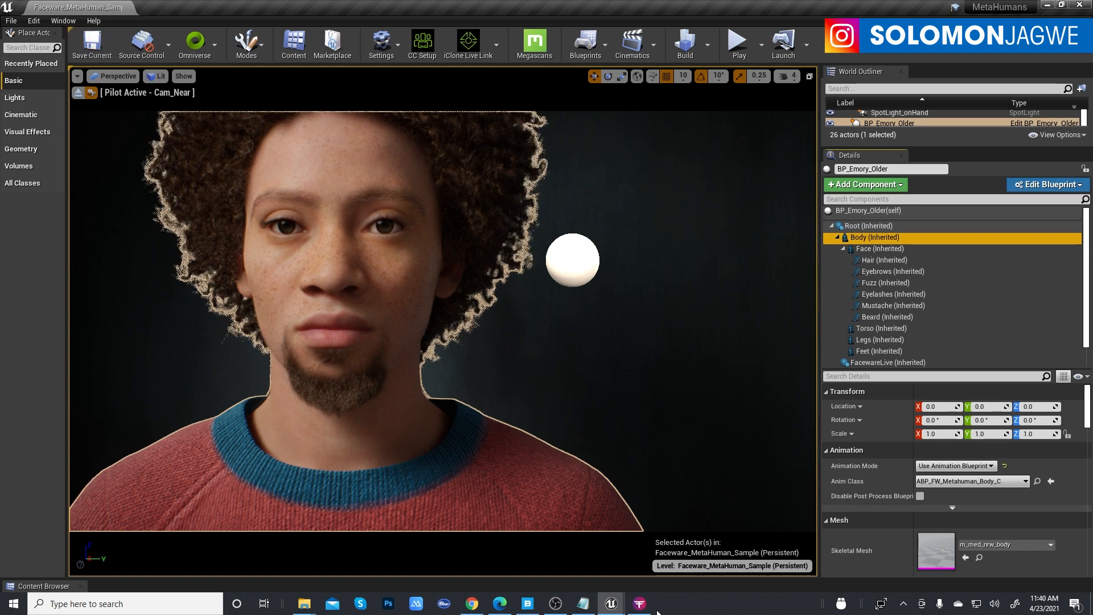
# Switch to Faceware Studio, turn on streaming to the client with the video playing, and return to Unreal Engine.
pyautogui.click(639, 604)
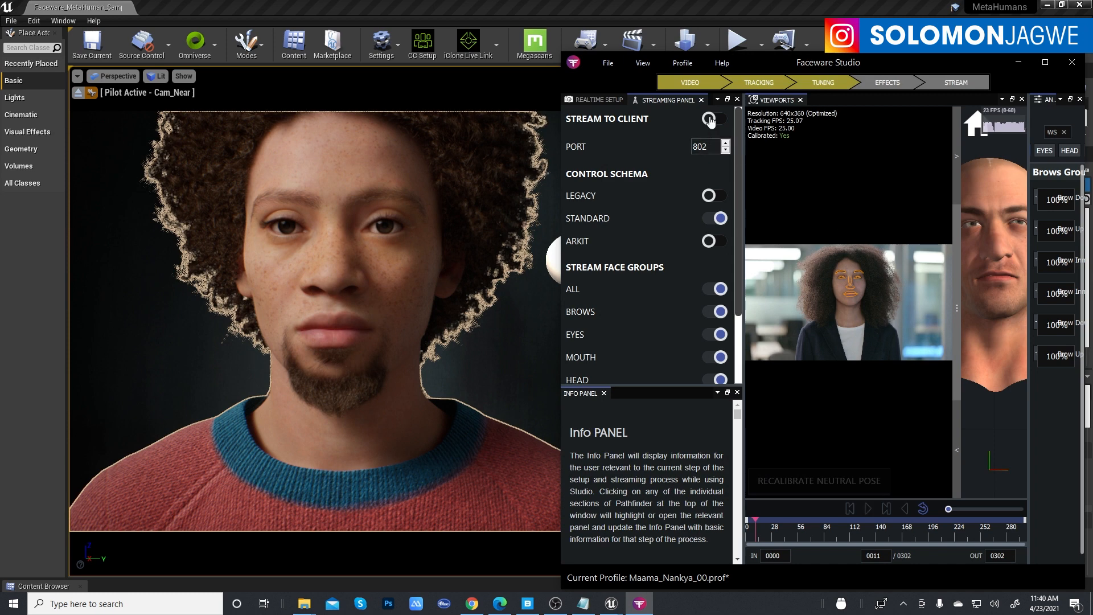
pyautogui.click(715, 119)
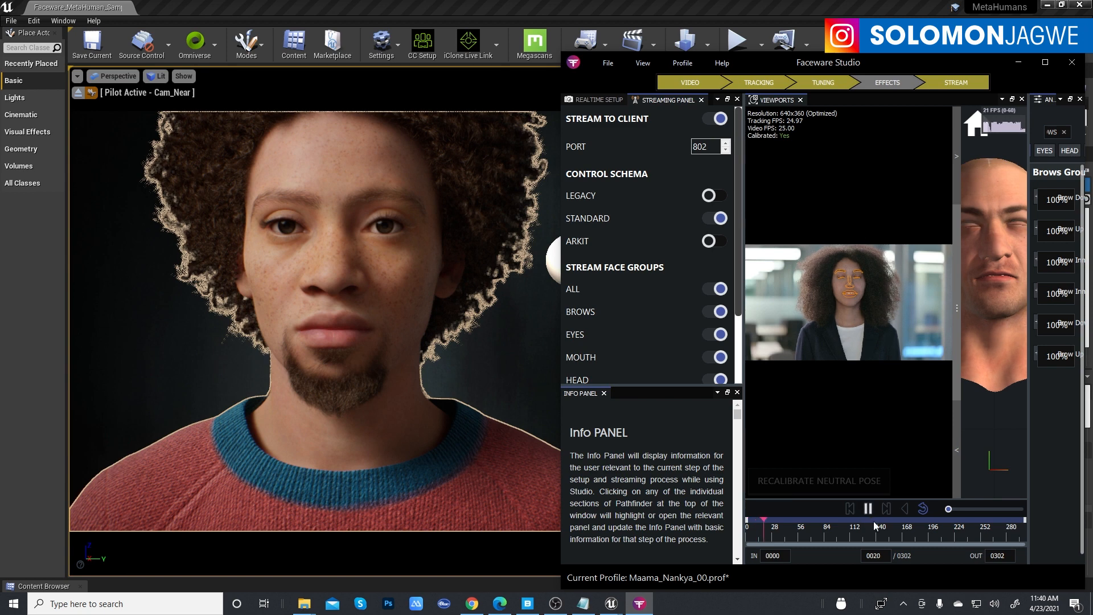
pyautogui.click(524, 6)
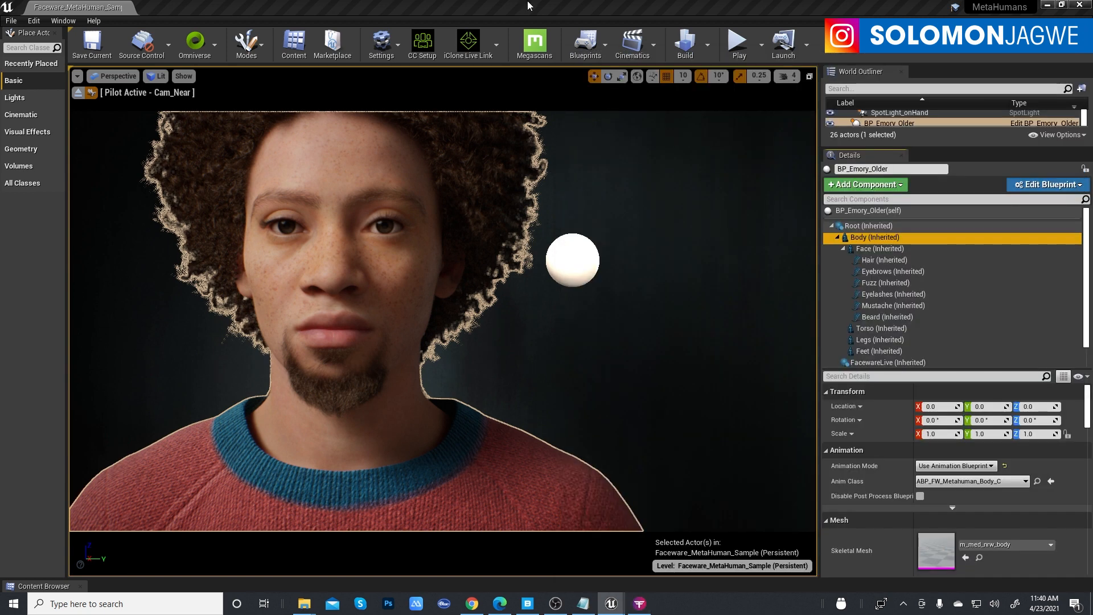
# Play the level, compare the character's facial animation with the source video in Faceware Studio, and stop playback.
pyautogui.click(739, 50)
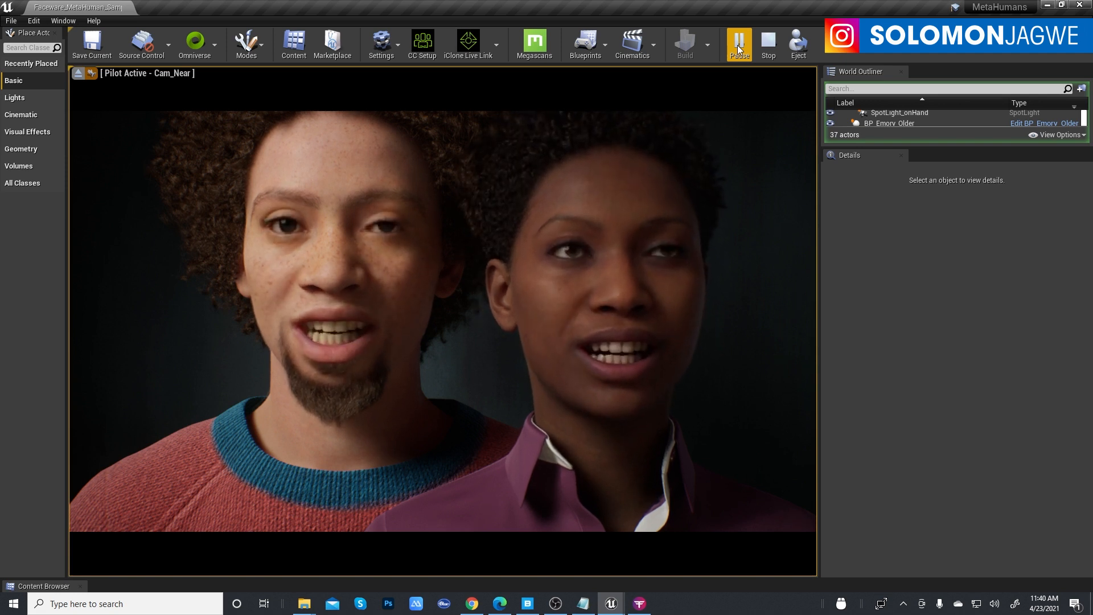
pyautogui.click(639, 603)
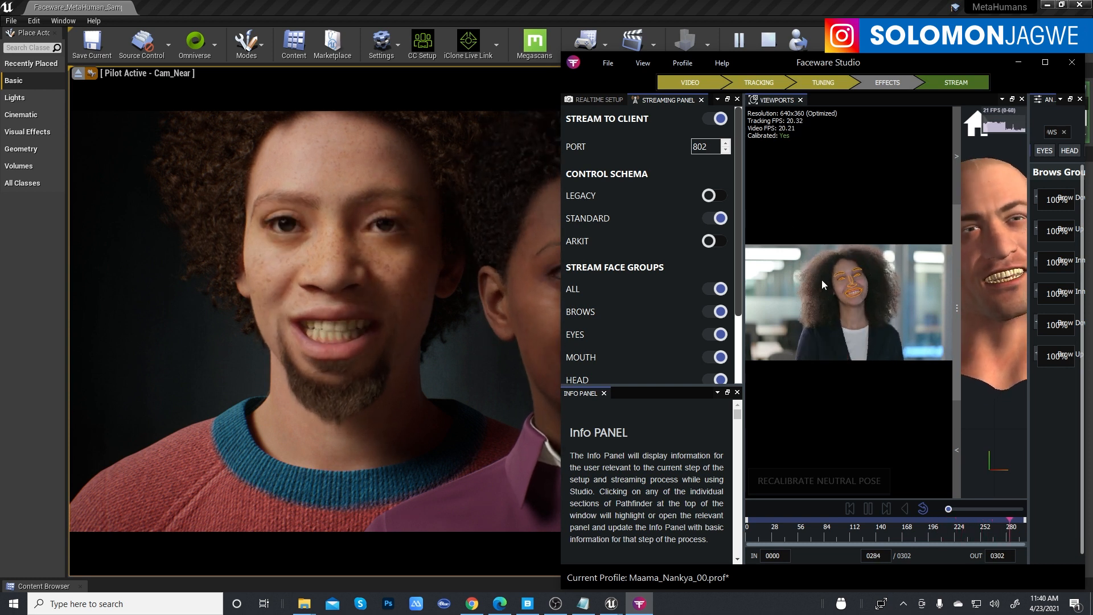
pyautogui.click(770, 41)
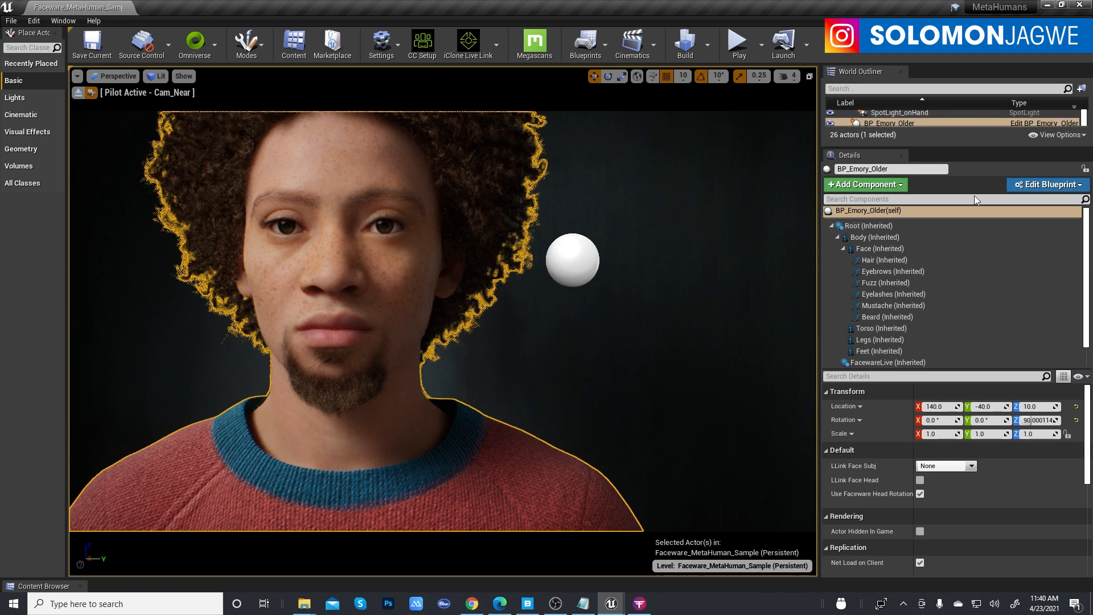
# Delete BP_metahuman_001 and its body and face control rig actors, and reframe the piloted Cam_Near to centre the remaining character.
pyautogui.click(927, 125)
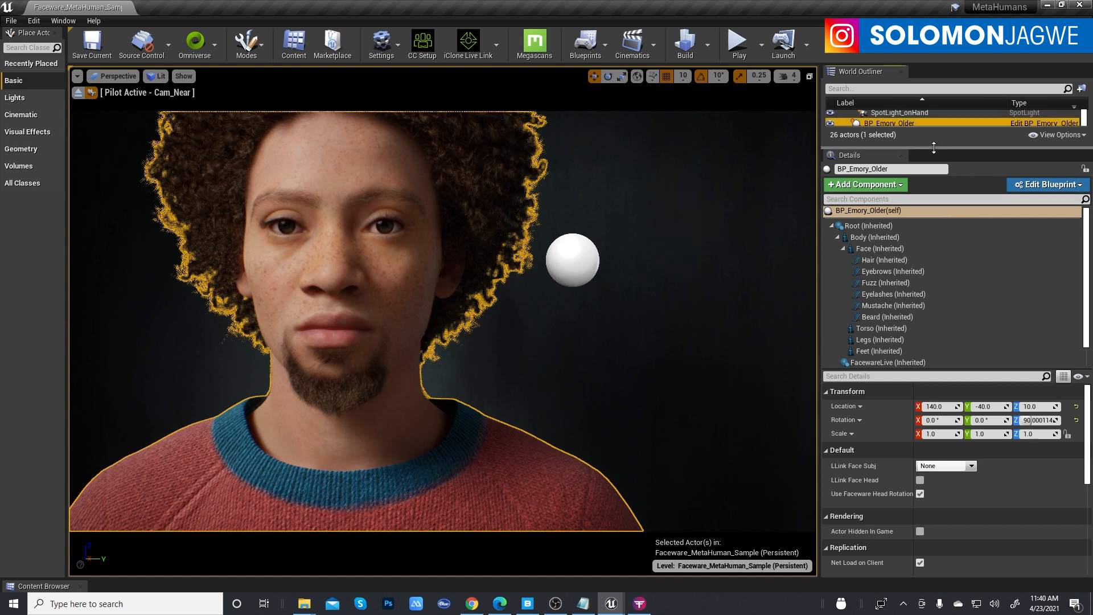
pyautogui.moveTo(934, 148); pyautogui.dragTo(934, 312)
pyautogui.click(894, 135)
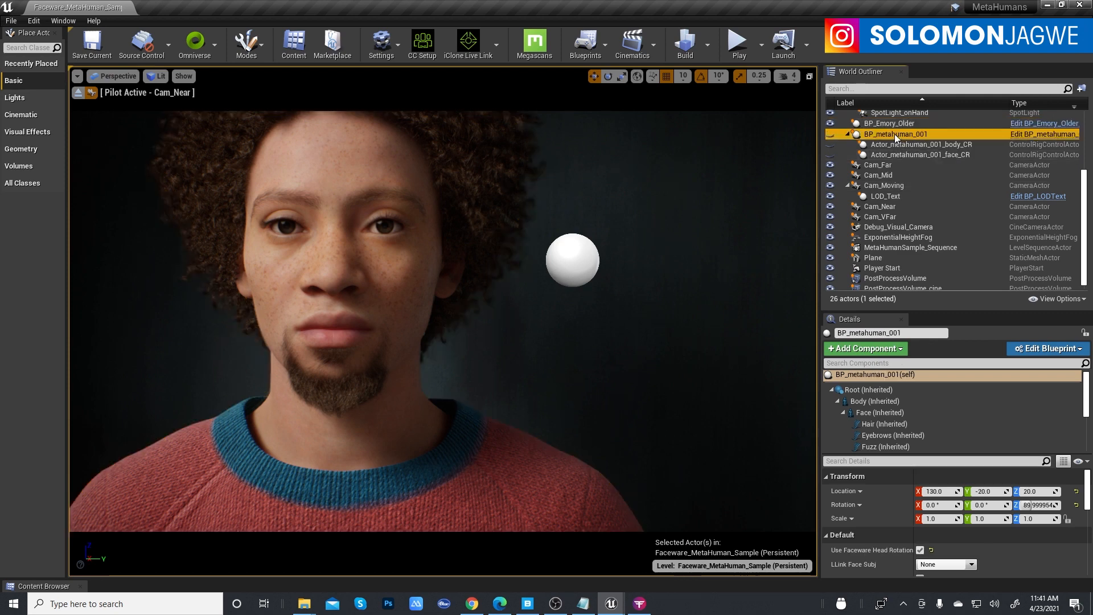
pyautogui.press('Delete')
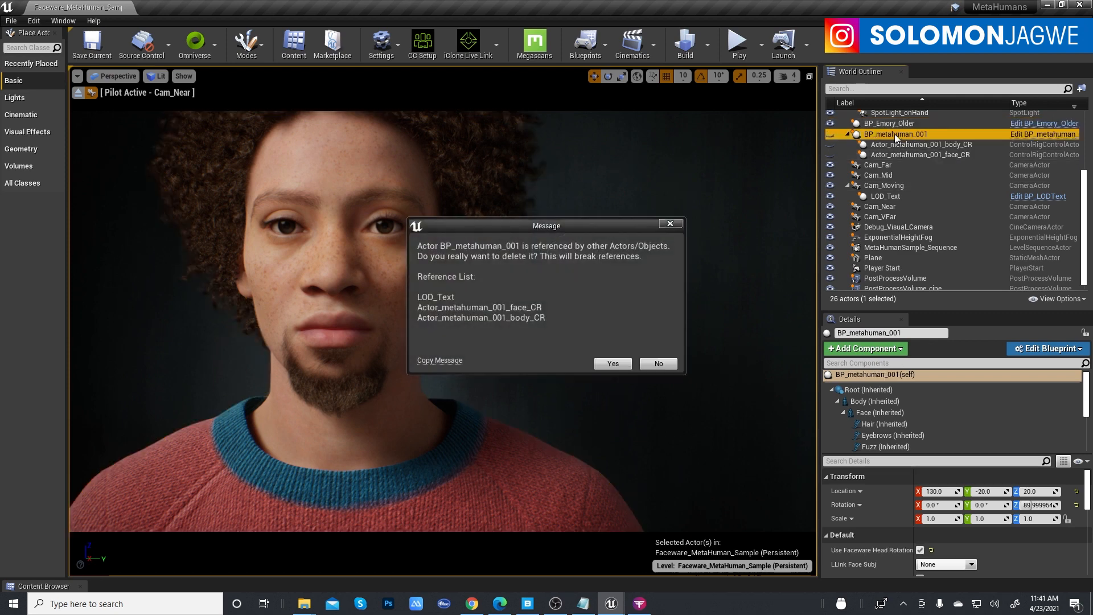
pyautogui.click(613, 363)
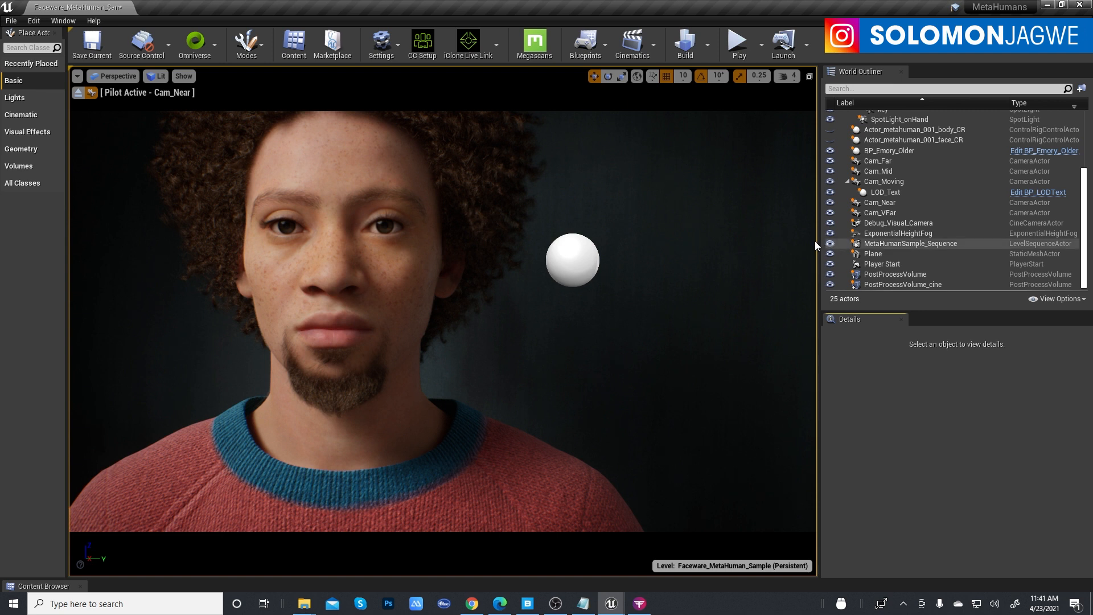
pyautogui.click(929, 131)
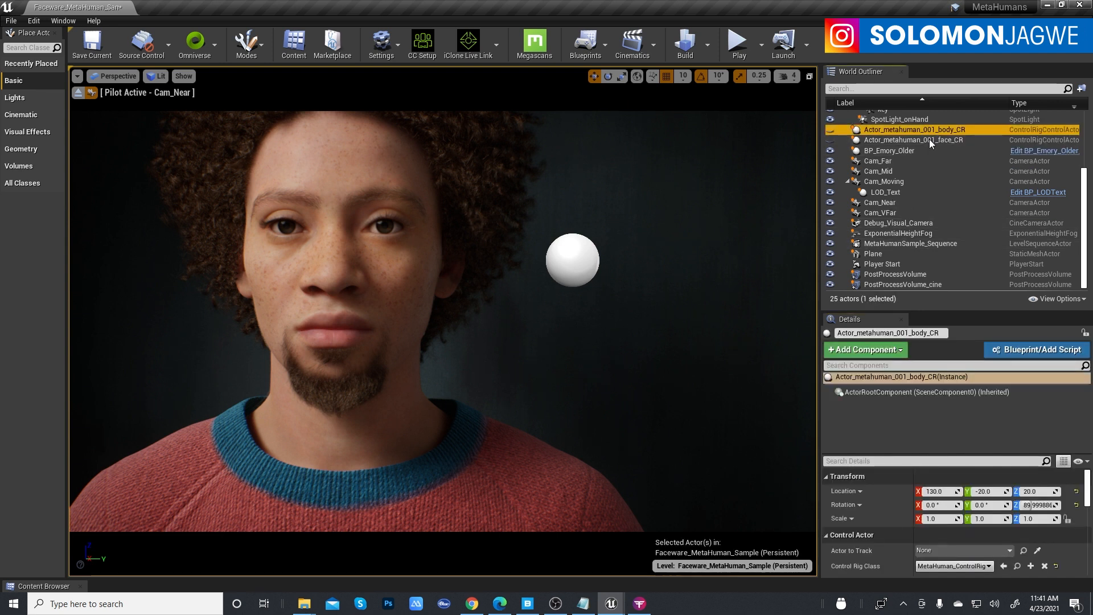
pyautogui.keyDown('ctrl'); pyautogui.click(930, 139); pyautogui.keyUp('ctrl')
pyautogui.press('Delete')
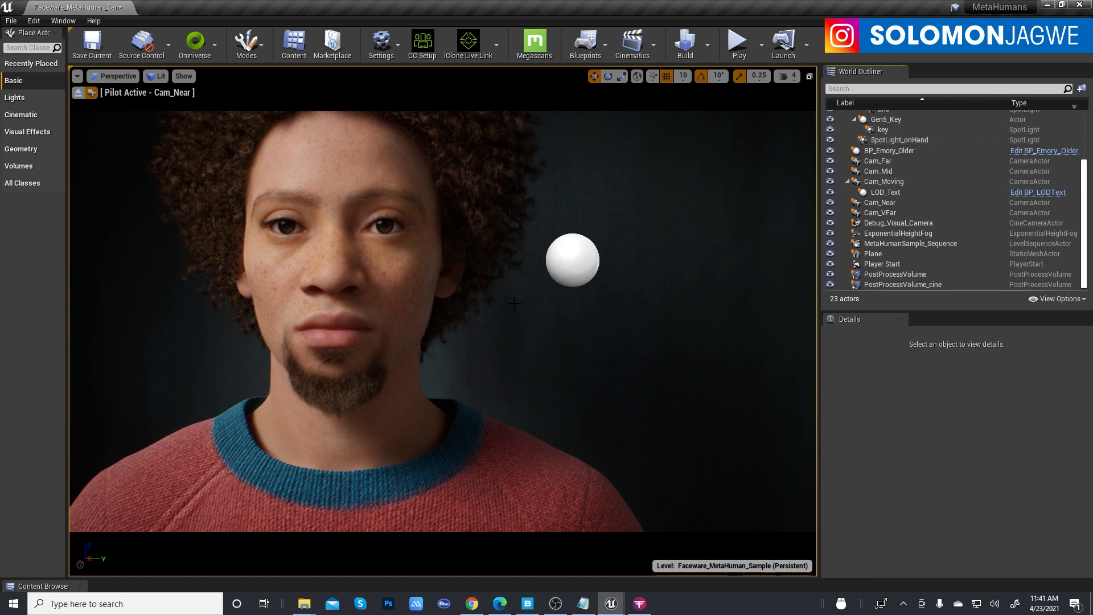
pyautogui.moveTo(513, 319)
pyautogui.mouseDown(button='middle')
pyautogui.moveTo(367, 307)
pyautogui.moveTo(176, 316)
pyautogui.moveTo(502, 332)
pyautogui.mouseUp(button='middle')
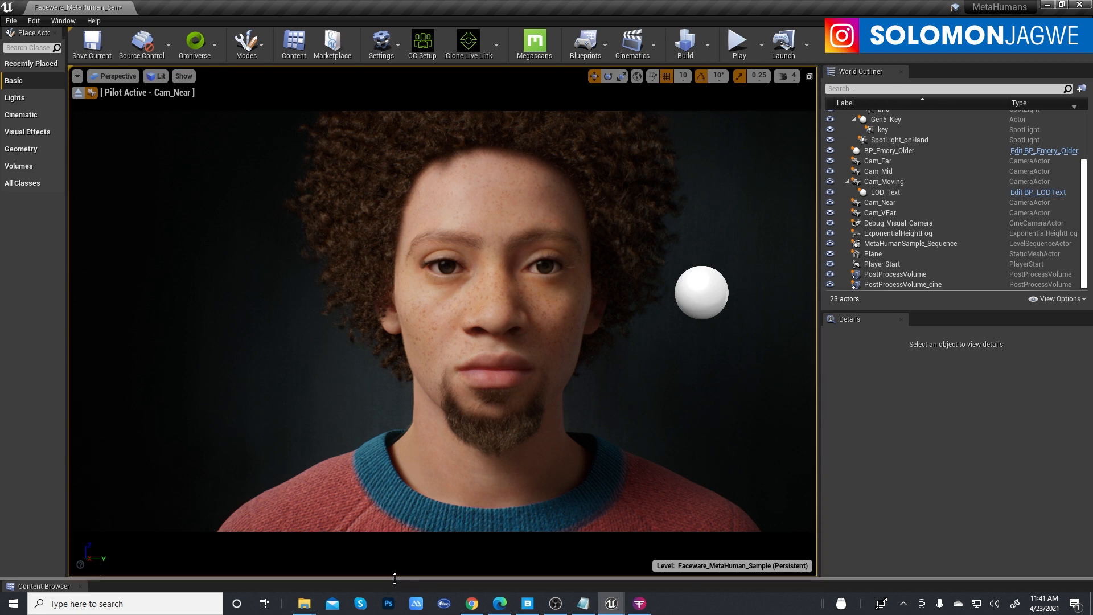
# Enlarge the Content Browser and browse from Emory_Older to the Male/Medium/NormalWeight/Body folder.
pyautogui.moveTo(394, 578); pyautogui.dragTo(415, 340)
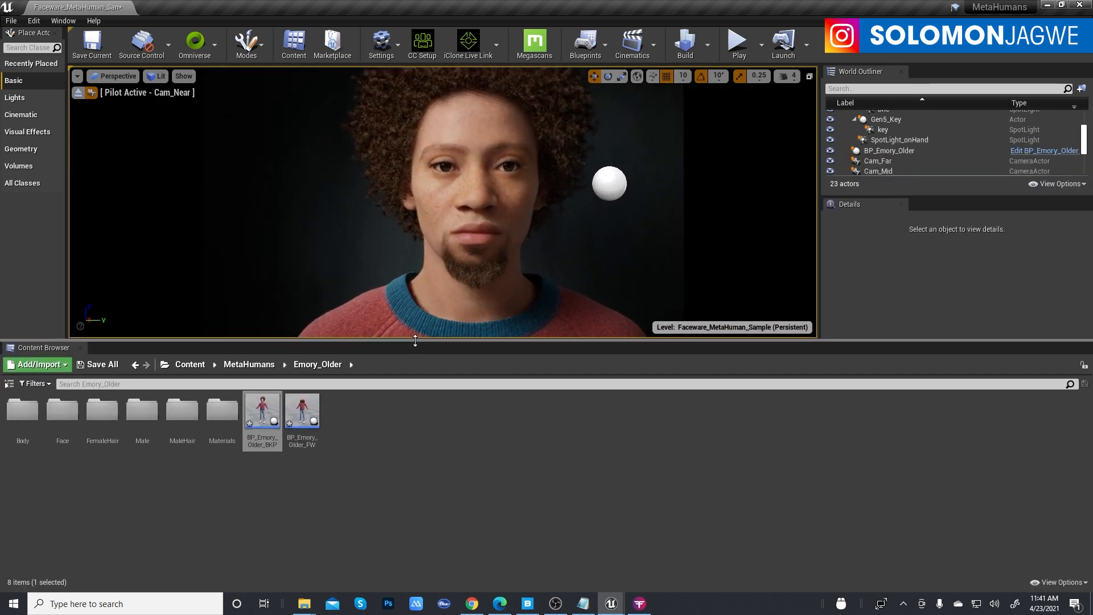
pyautogui.doubleClick(143, 417)
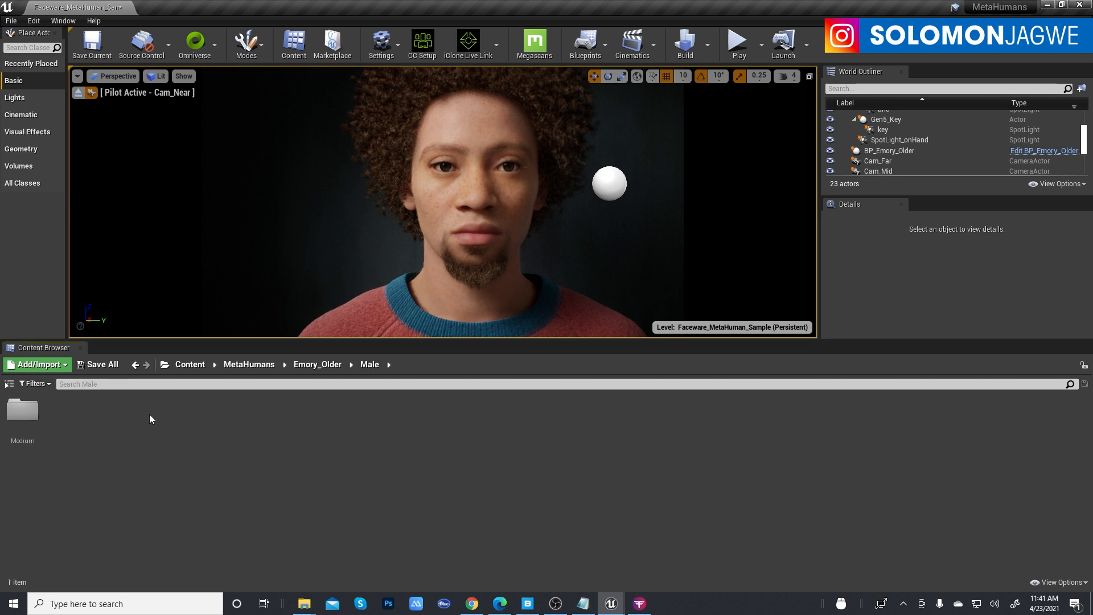
pyautogui.doubleClick(26, 416)
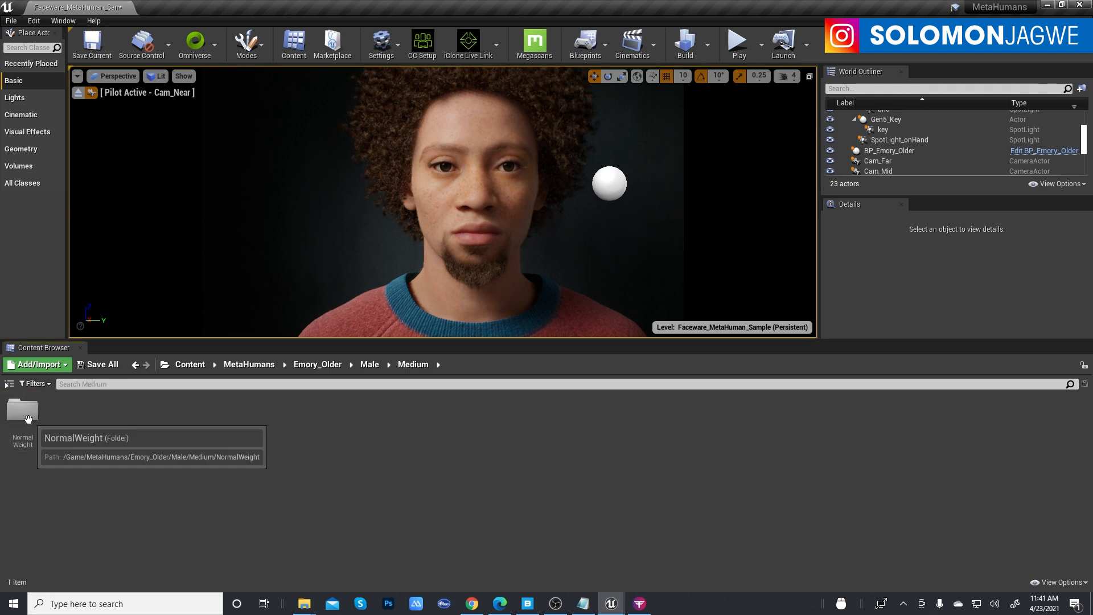
pyautogui.doubleClick(28, 419)
pyautogui.doubleClick(26, 418)
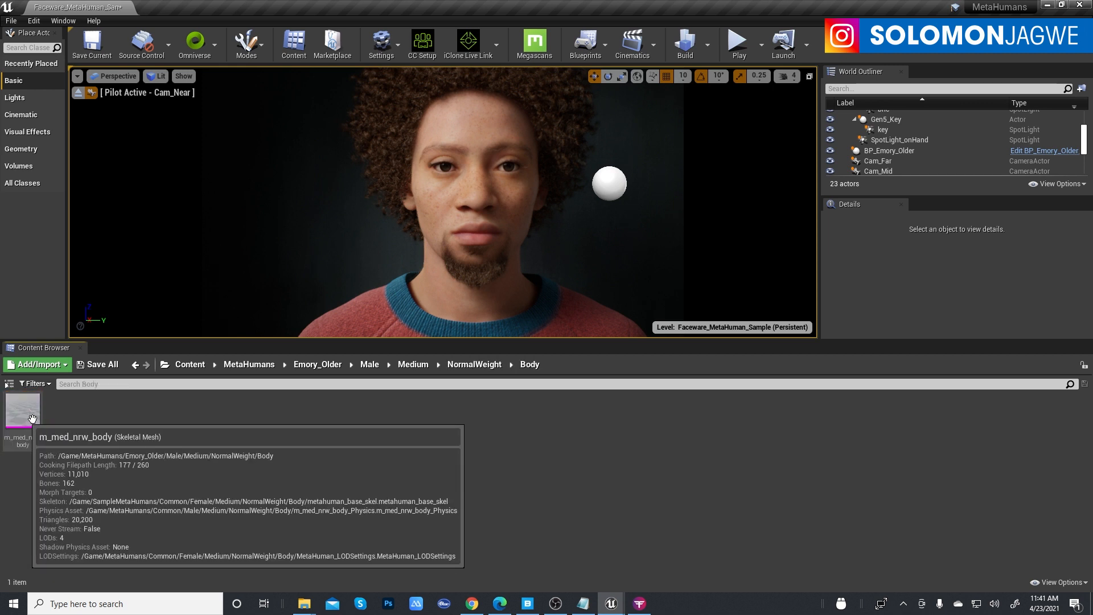
# Examine the asset actions for the m_med_nrw_body skeletal mesh and check the streaming settings in Faceware Studio.
pyautogui.rightClick(41, 420)
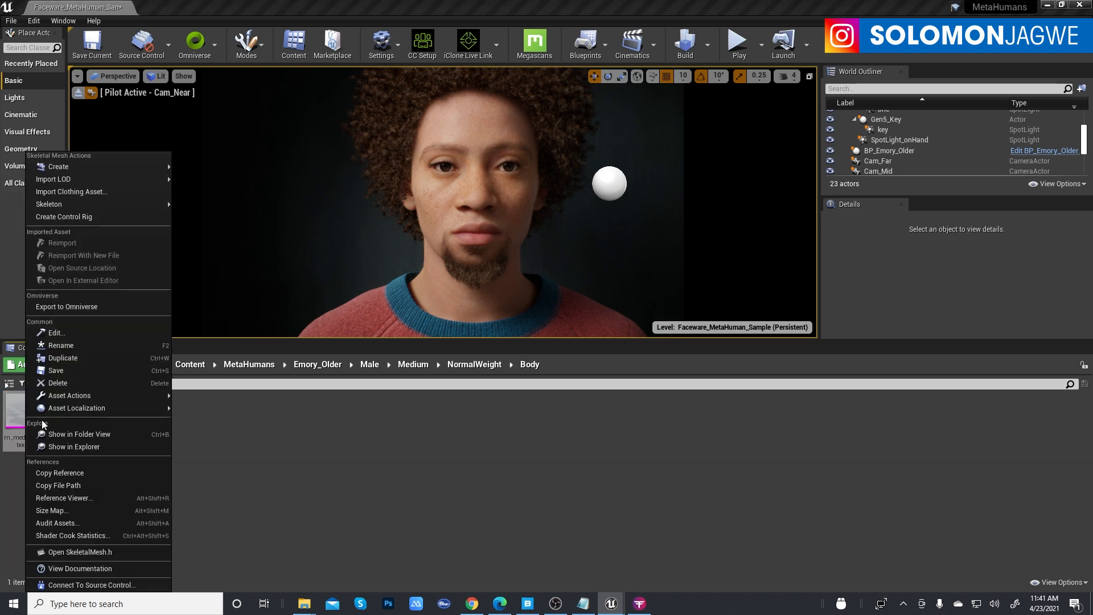
pyautogui.click(640, 604)
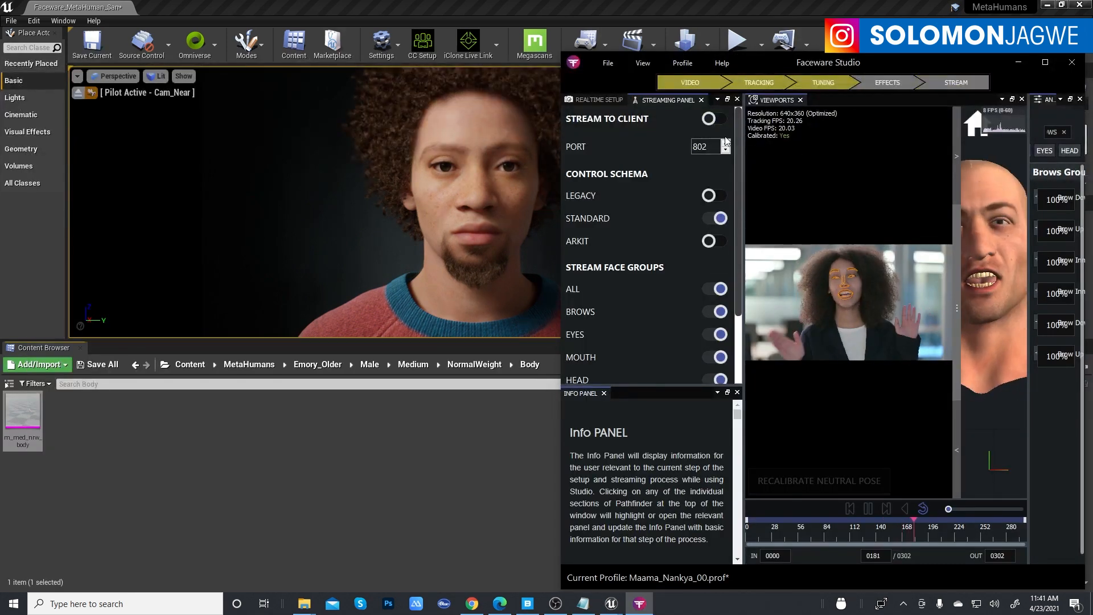
pyautogui.click(476, 453)
pyautogui.rightClick(27, 419)
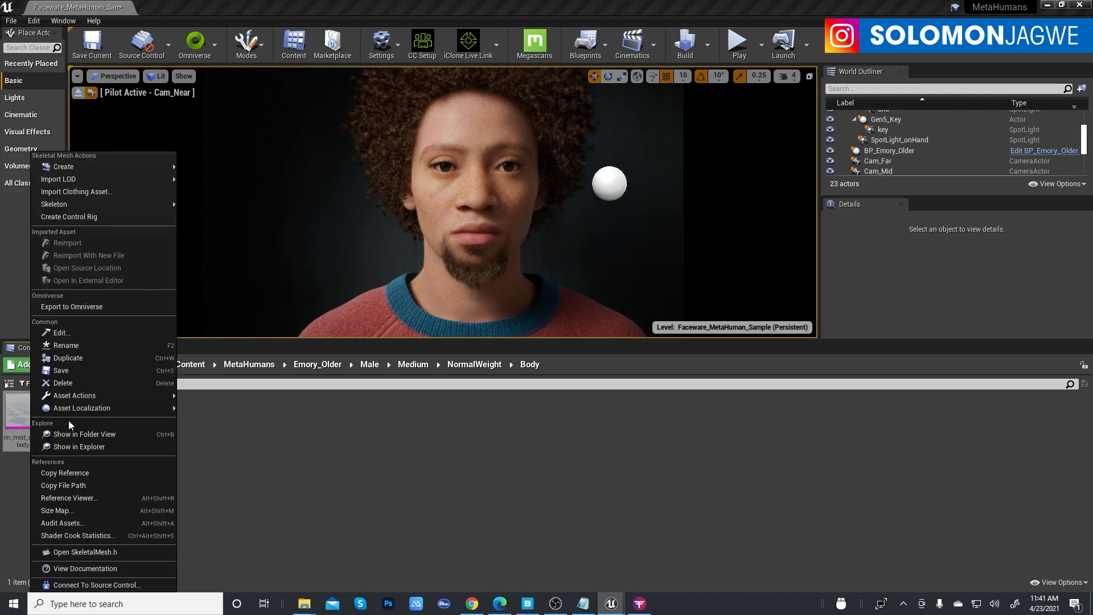
pyautogui.click(550, 520)
# Open the BP_Emory_Older actor's blueprint, check the default value of the Use Faceware Head Rotation variable, and compile the blueprint.
pyautogui.click(1046, 151)
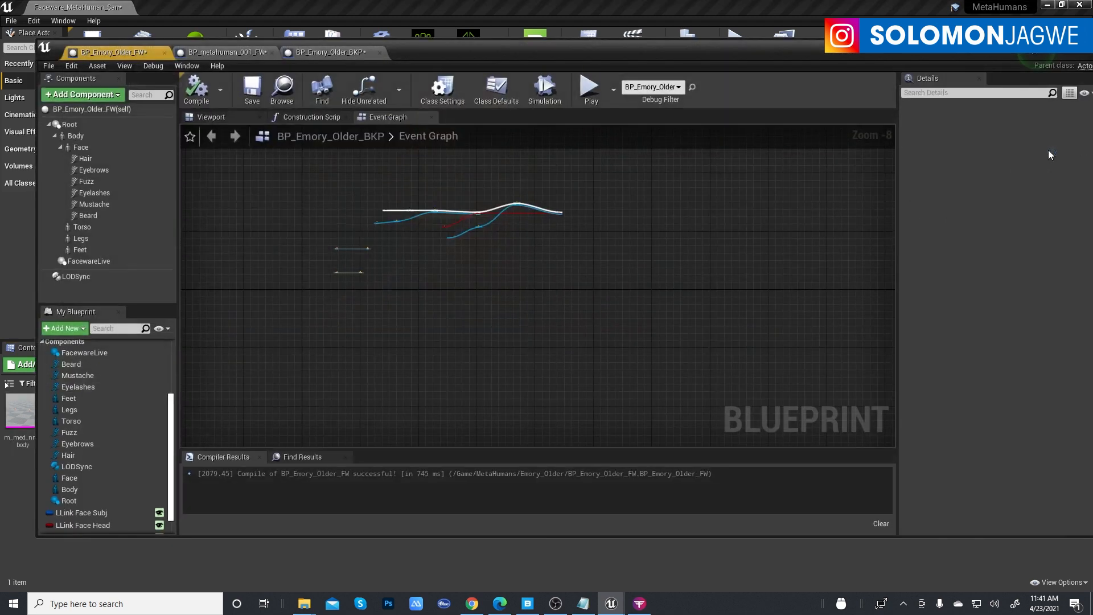
pyautogui.scroll(6, 431, 259)
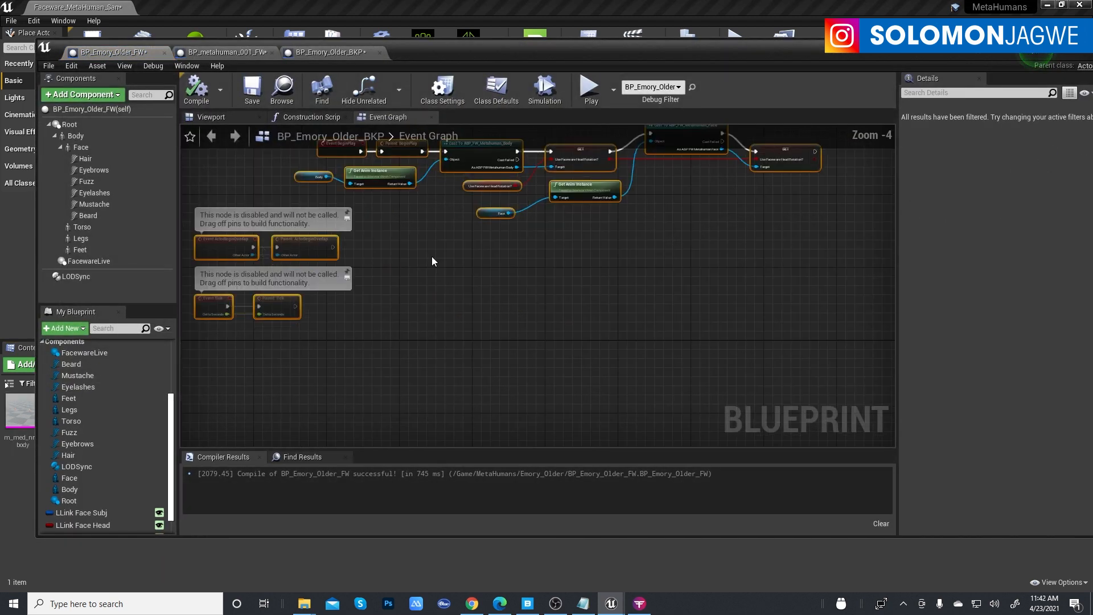
pyautogui.scroll(-1, 432, 261)
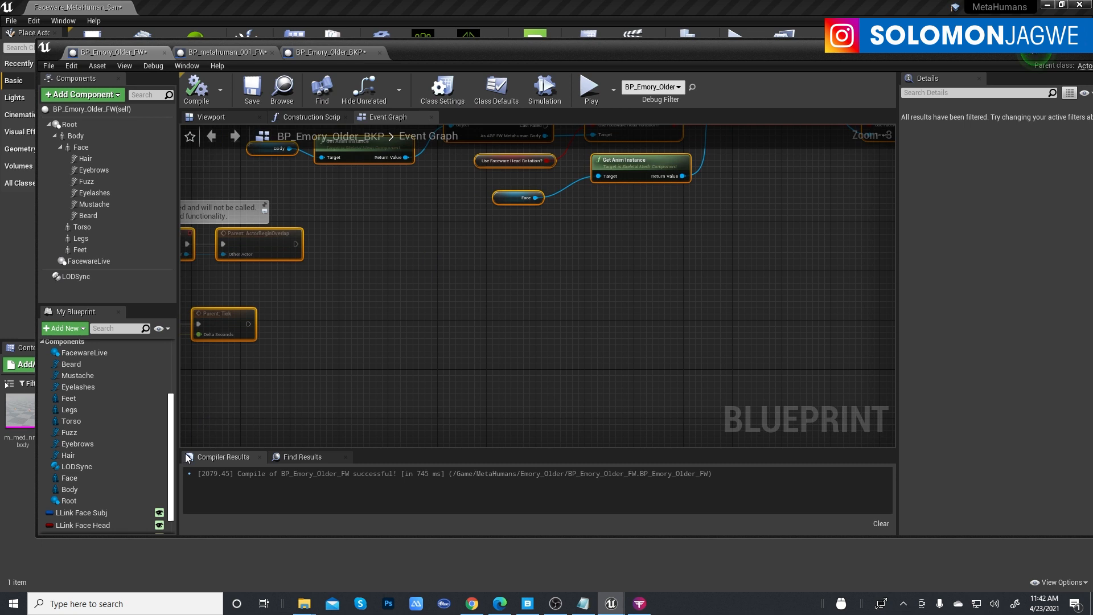
pyautogui.scroll(-2, 172, 501)
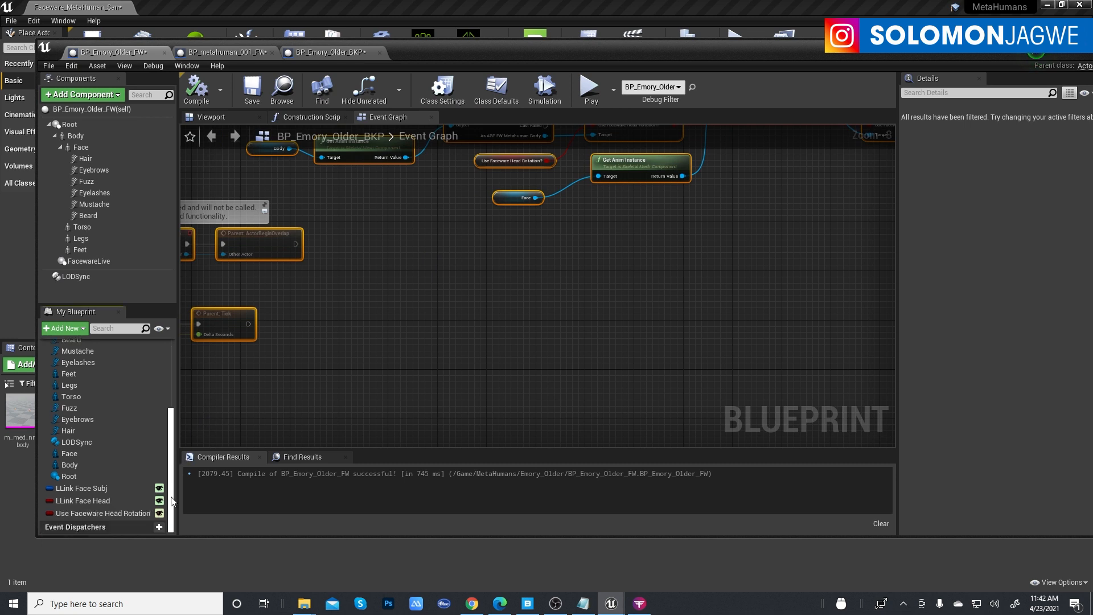
pyautogui.click(108, 517)
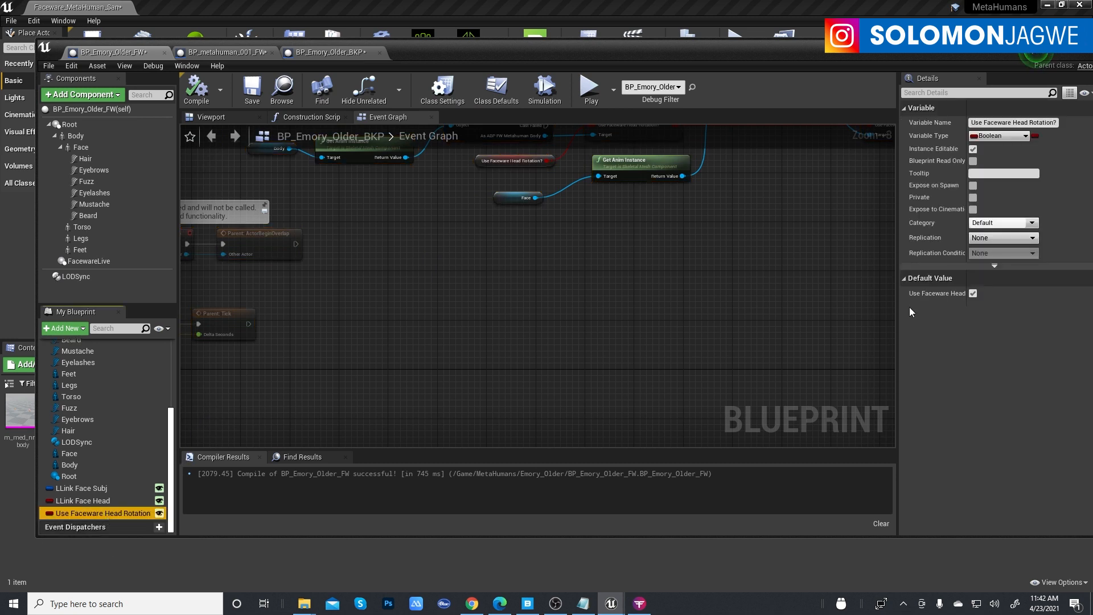
pyautogui.click(973, 294)
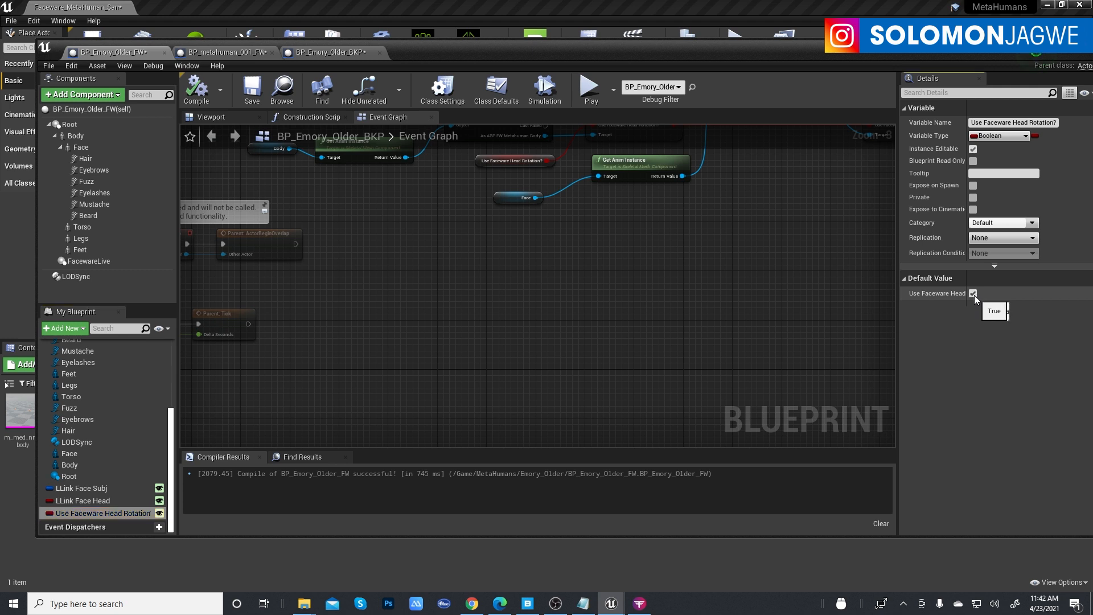
pyautogui.click(973, 294)
pyautogui.click(200, 92)
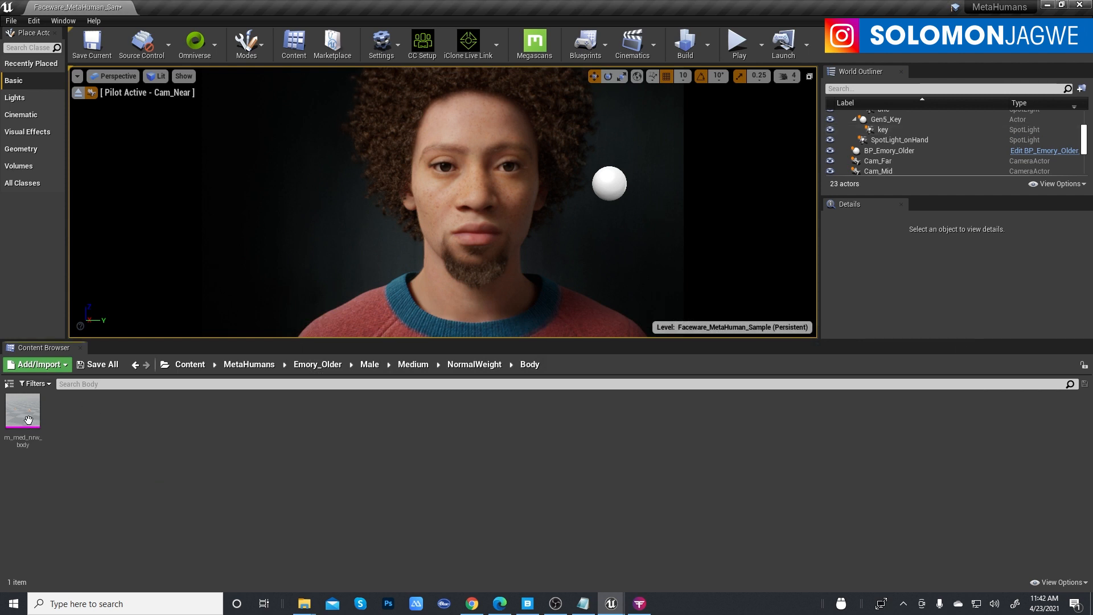
# Assign the SampleMetaHumans version of metahuman_base_skel as the skeleton of the m_med_nrw_body skeletal mesh.
pyautogui.moveTo(28, 420)
pyautogui.rightClick(32, 419)
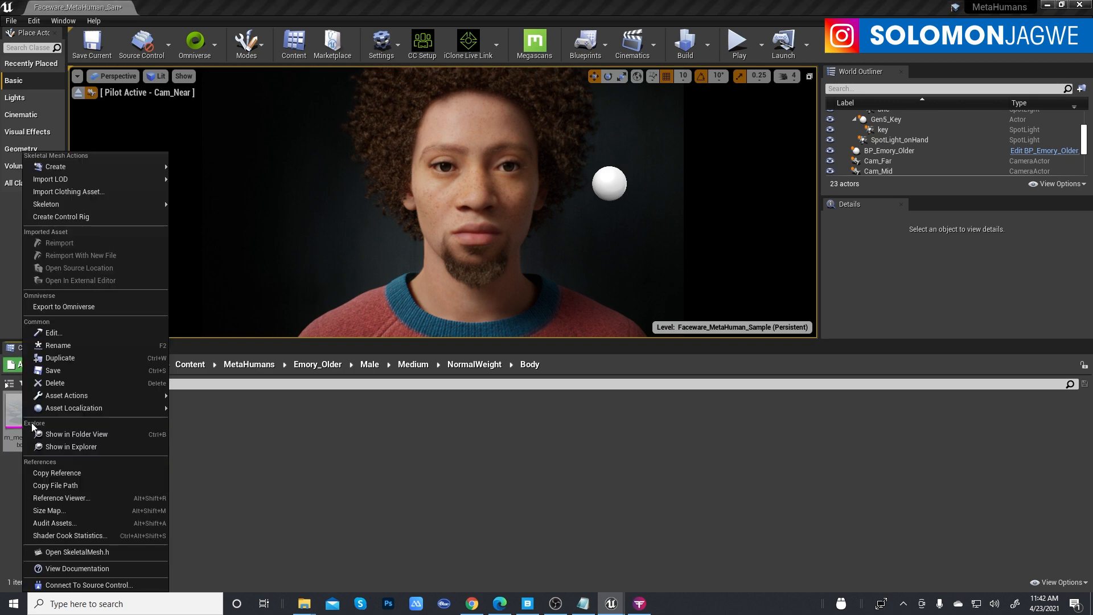
pyautogui.click(639, 604)
pyautogui.click(639, 604)
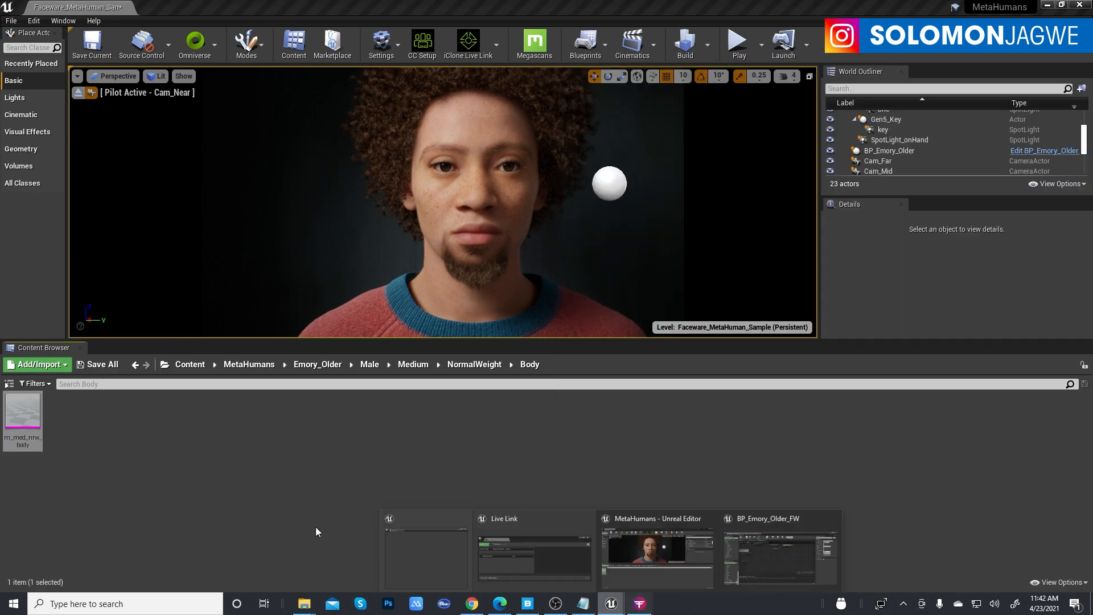
pyautogui.rightClick(30, 416)
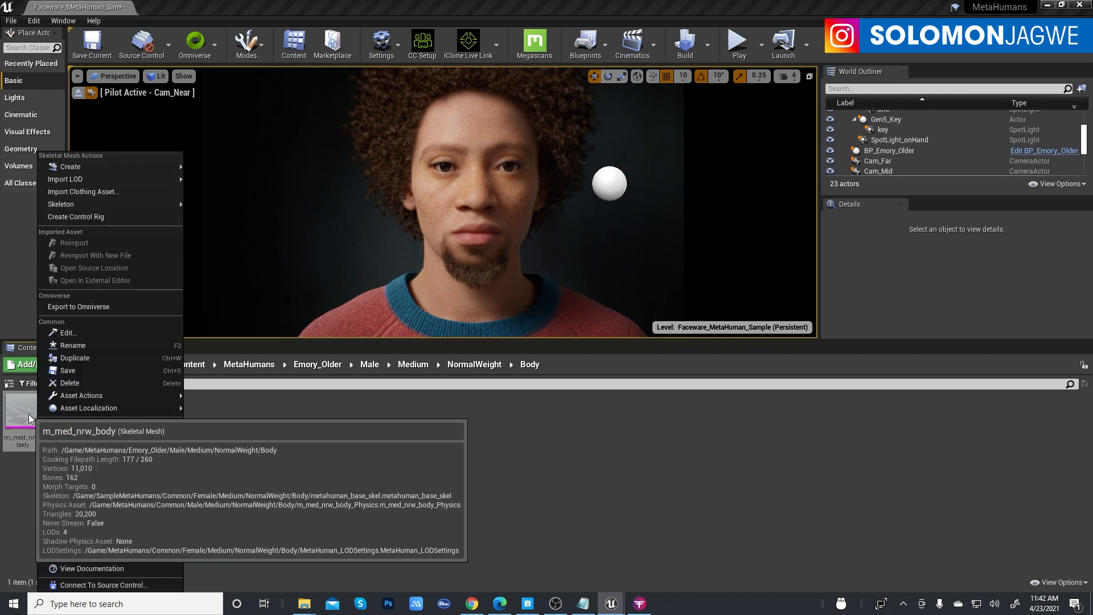
pyautogui.click(37, 401)
pyautogui.rightClick(32, 412)
pyautogui.moveTo(103, 202)
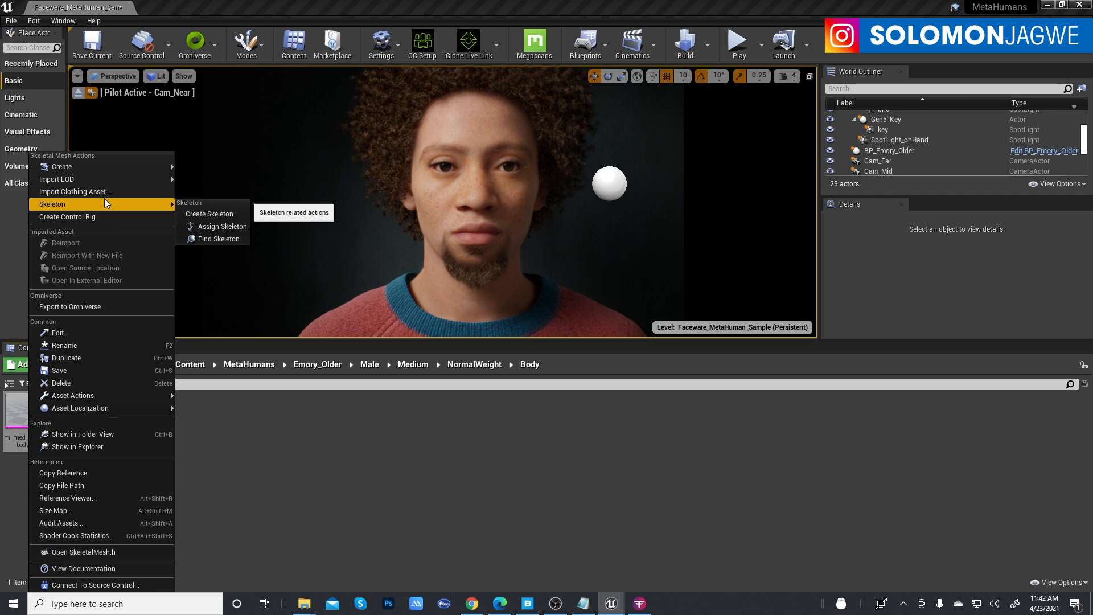
pyautogui.click(229, 227)
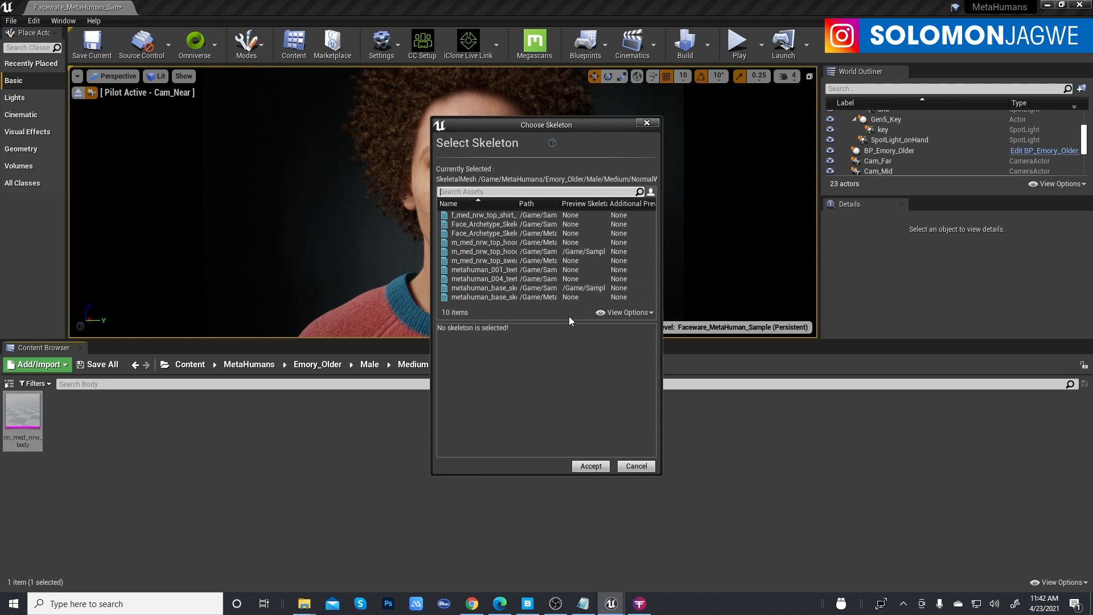
pyautogui.click(535, 288)
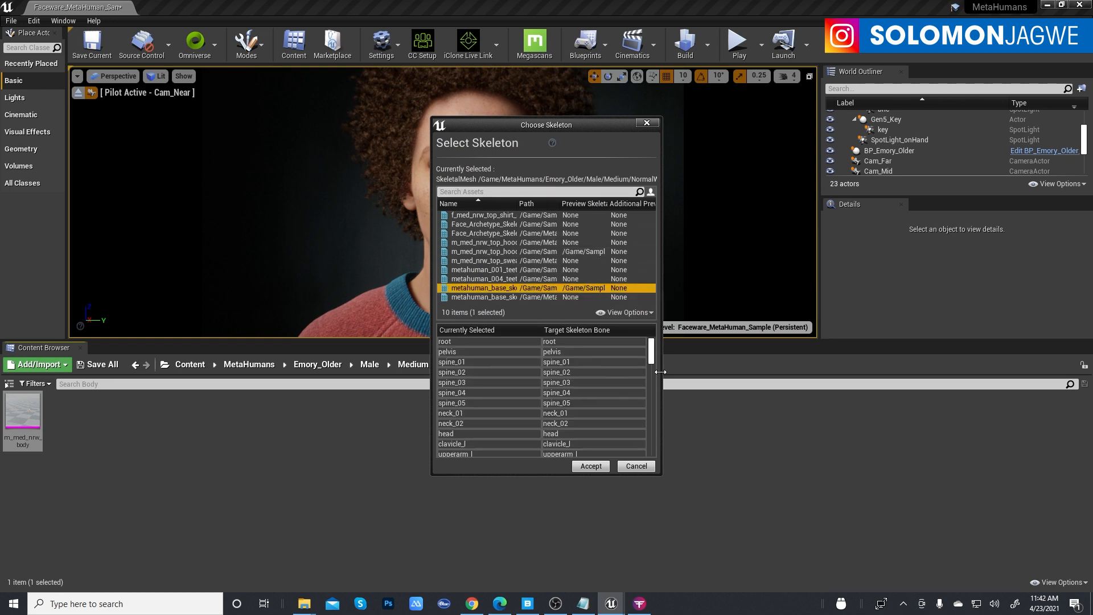
pyautogui.moveTo(663, 435); pyautogui.dragTo(1048, 435)
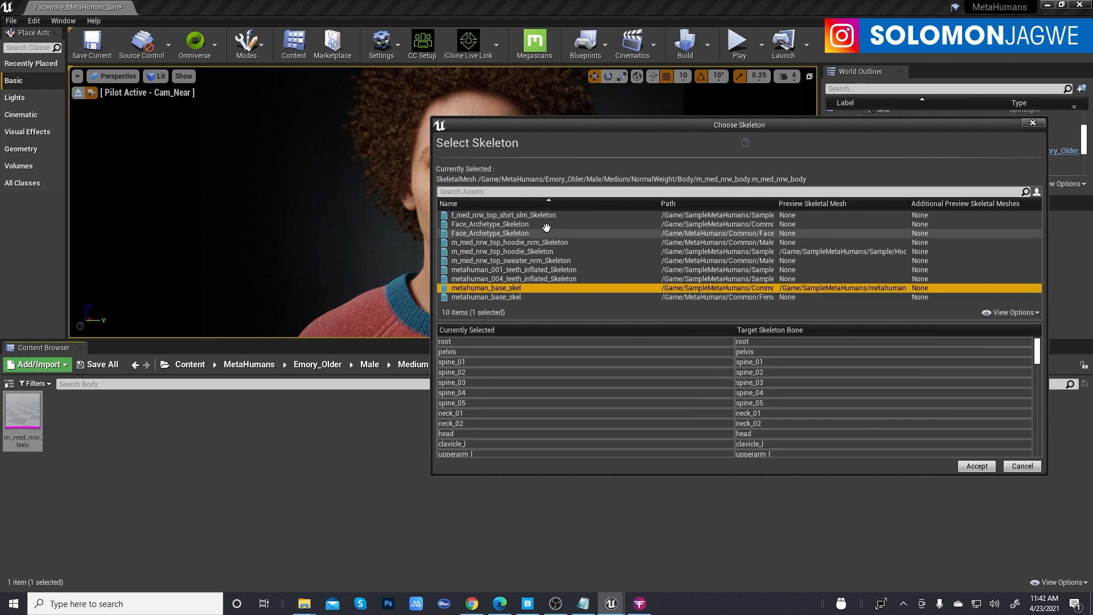
pyautogui.click(971, 467)
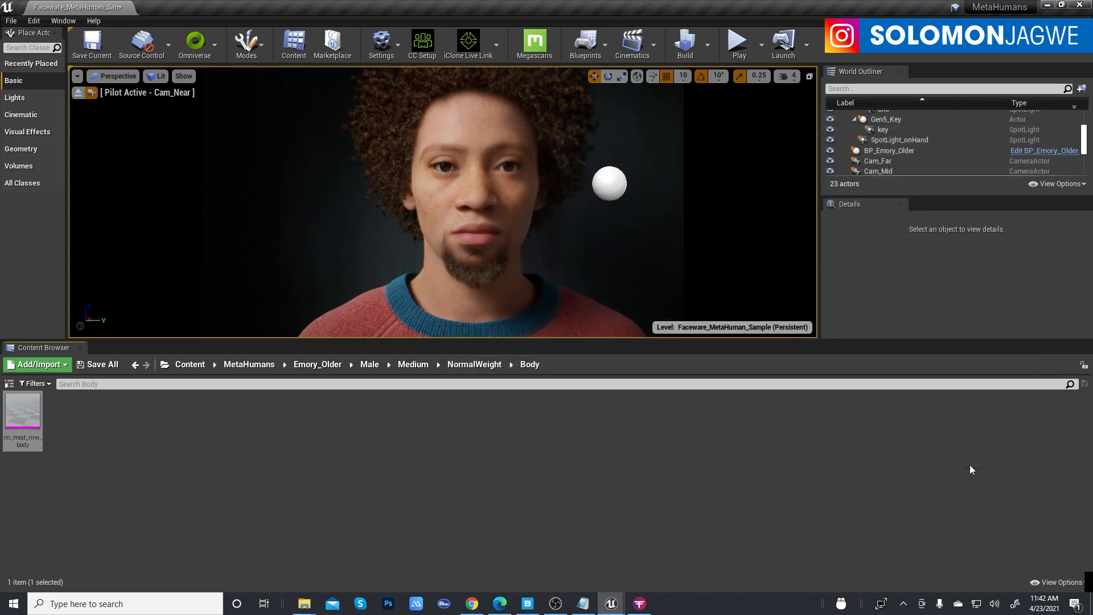
# Save the current level together with the modified skeleton and mesh assets.
pyautogui.click(101, 45)
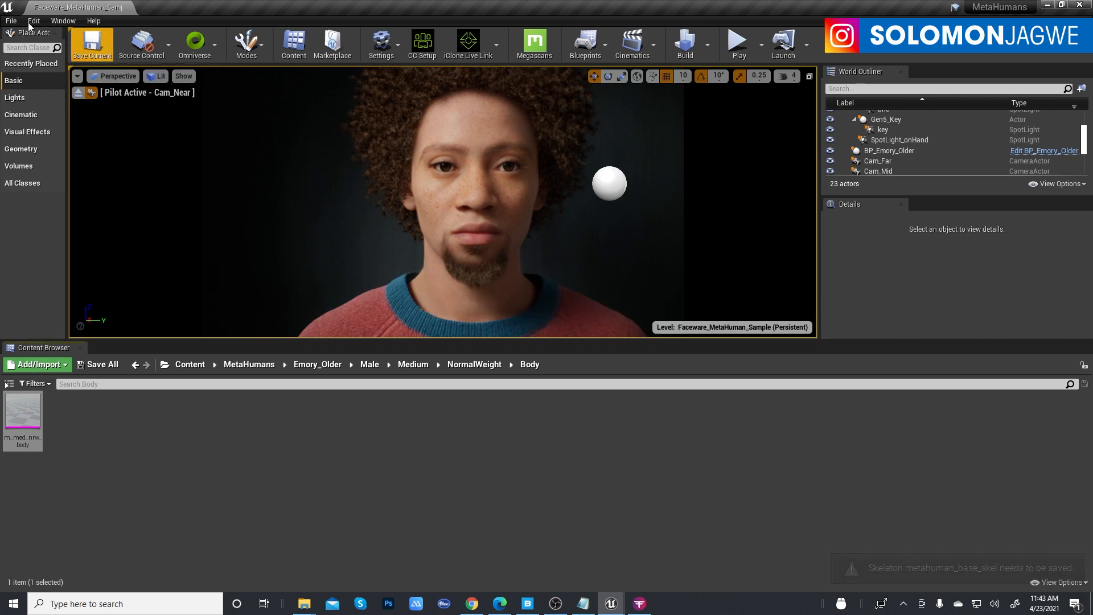
pyautogui.click(10, 21)
pyautogui.click(34, 117)
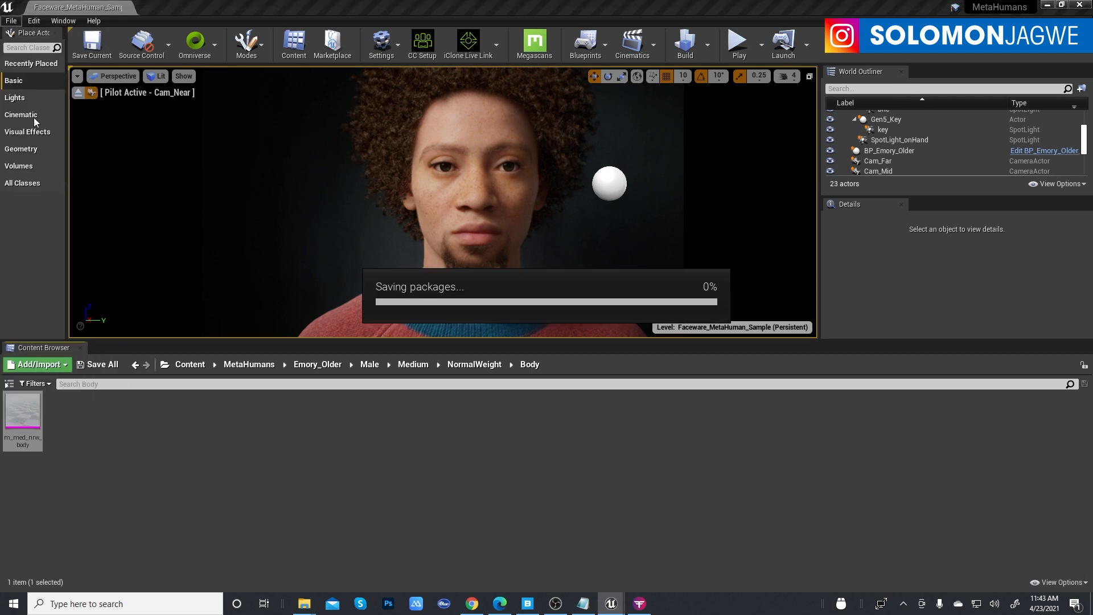
# Run a brief play test of the level, stop it and close the message log.
pyautogui.click(738, 45)
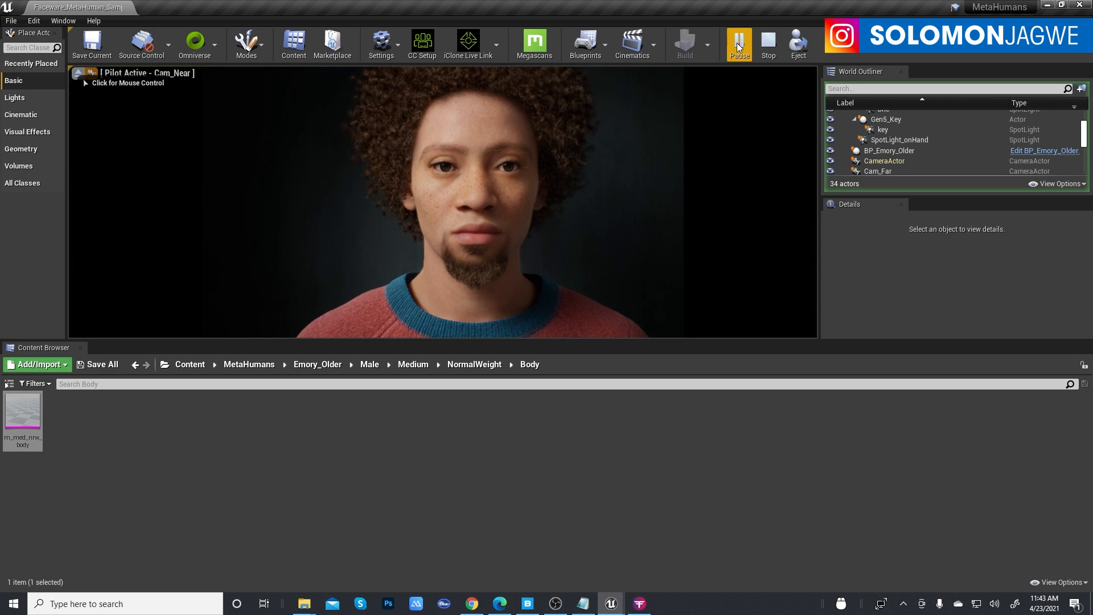
pyautogui.click(770, 41)
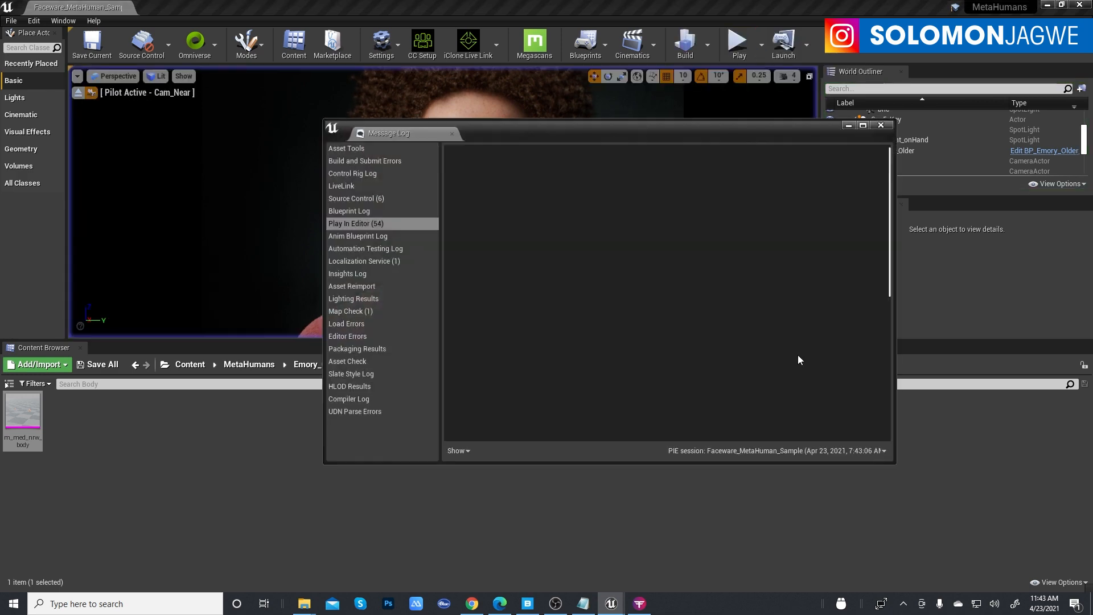
pyautogui.click(881, 125)
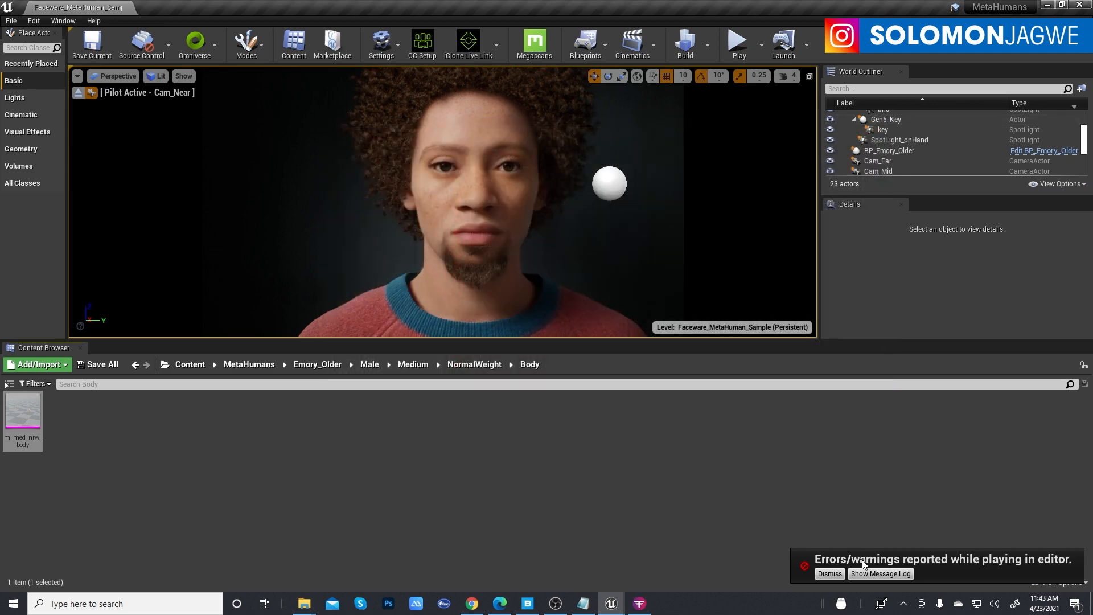
# Switch to Faceware Studio, enable Stream to Client and start playing the tracked video.
pyautogui.click(643, 608)
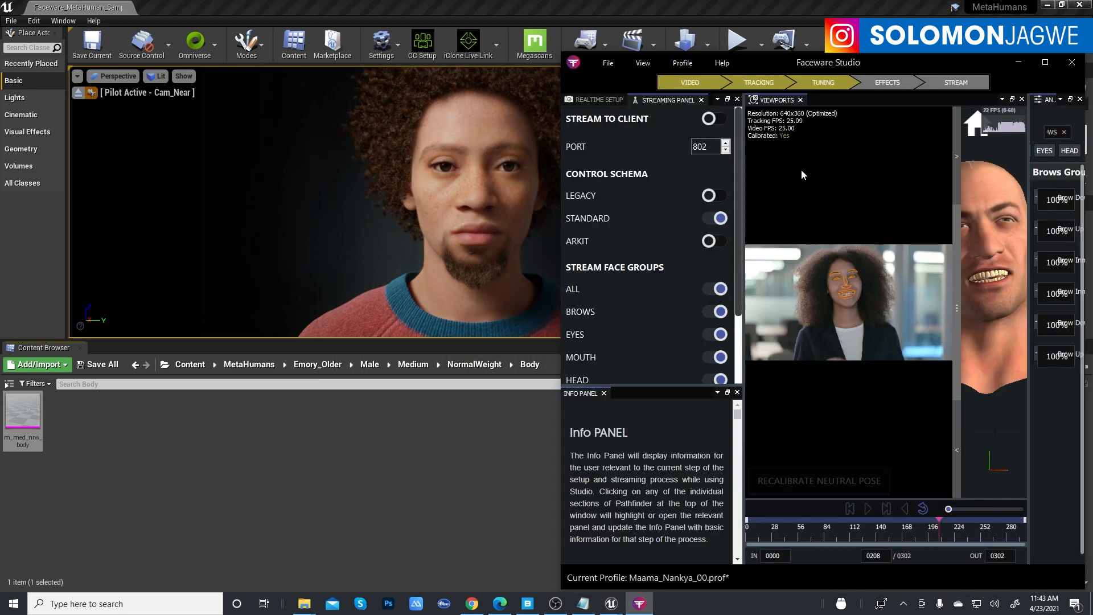
pyautogui.click(714, 119)
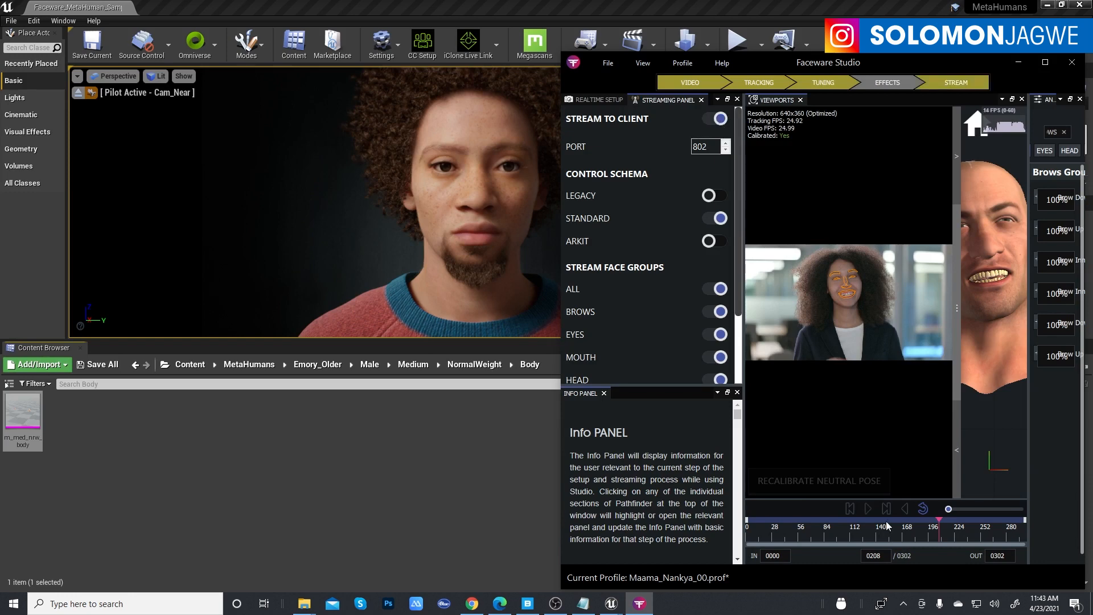
pyautogui.click(869, 511)
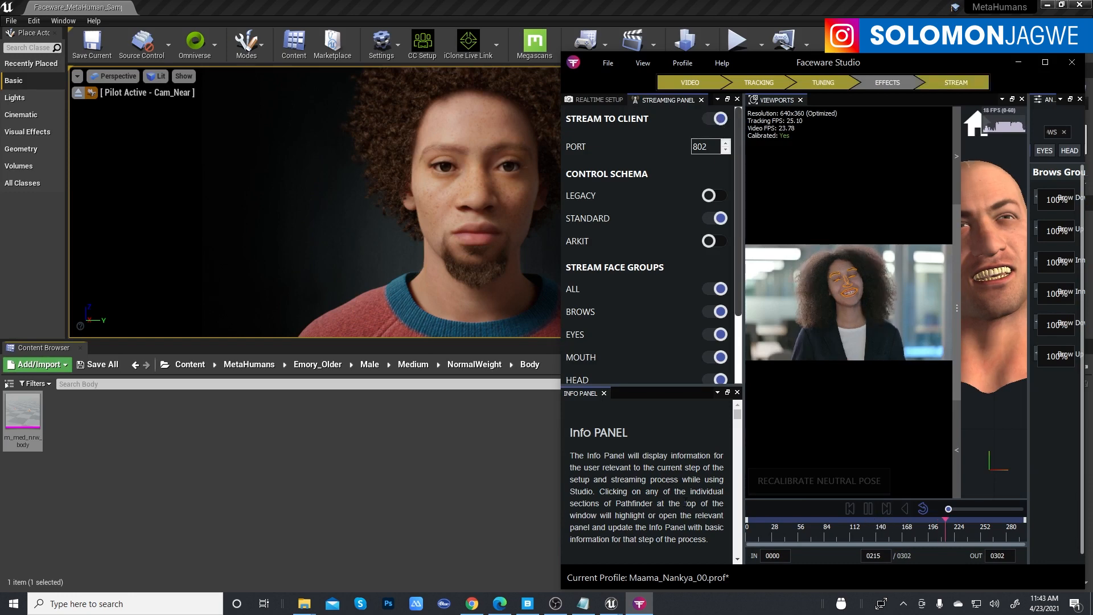
# Return to Unreal Editor, play the level and enlarge the viewport to watch the character's streamed facial motion, dismissing the error notification.
pyautogui.click(542, 446)
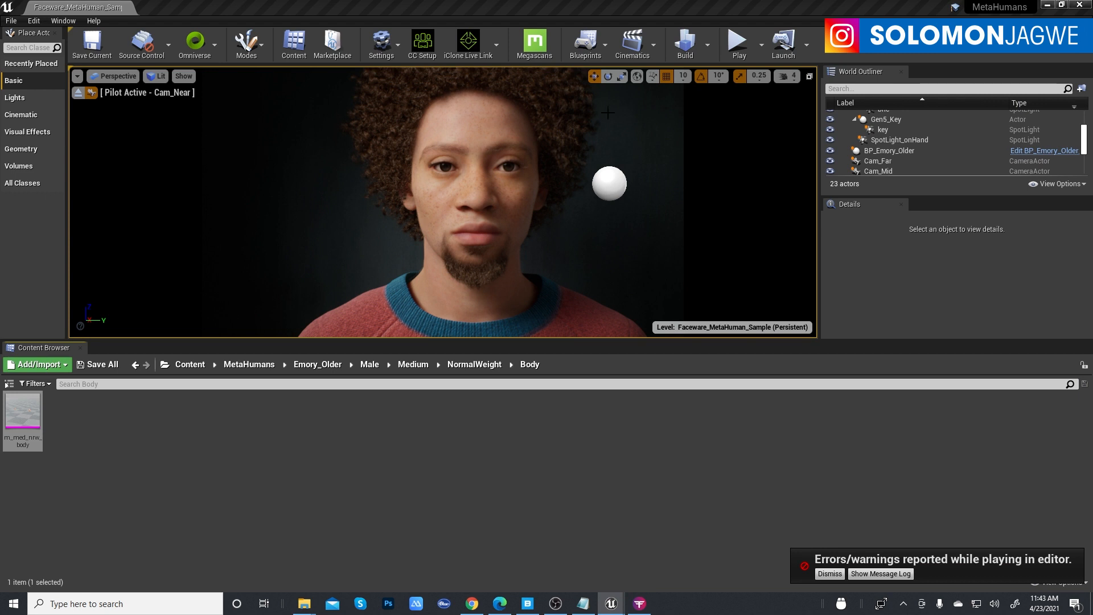
pyautogui.click(733, 46)
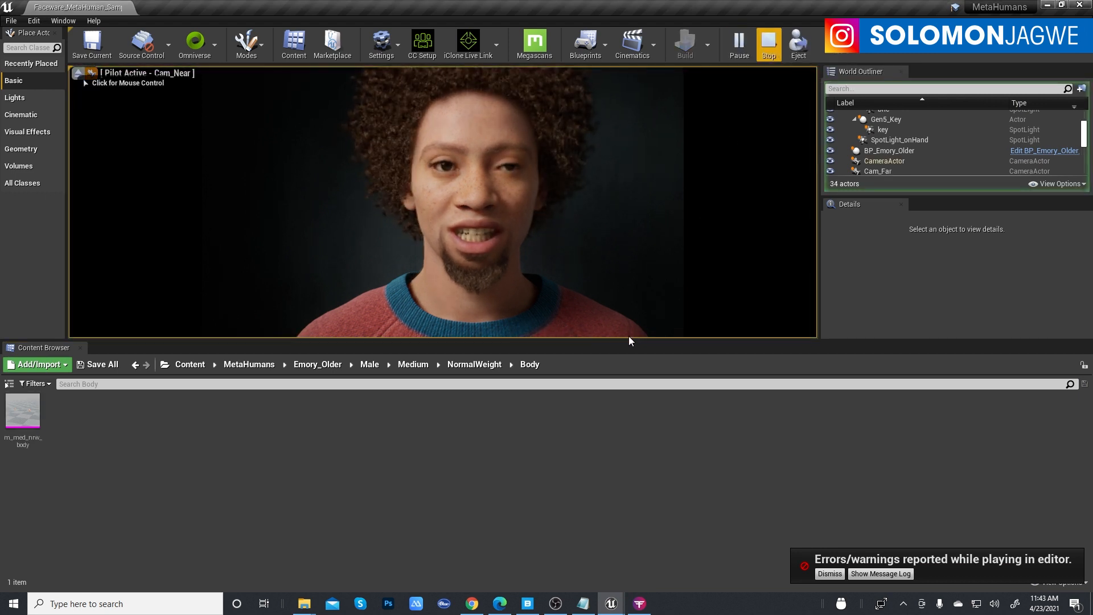
pyautogui.moveTo(589, 341); pyautogui.dragTo(589, 503)
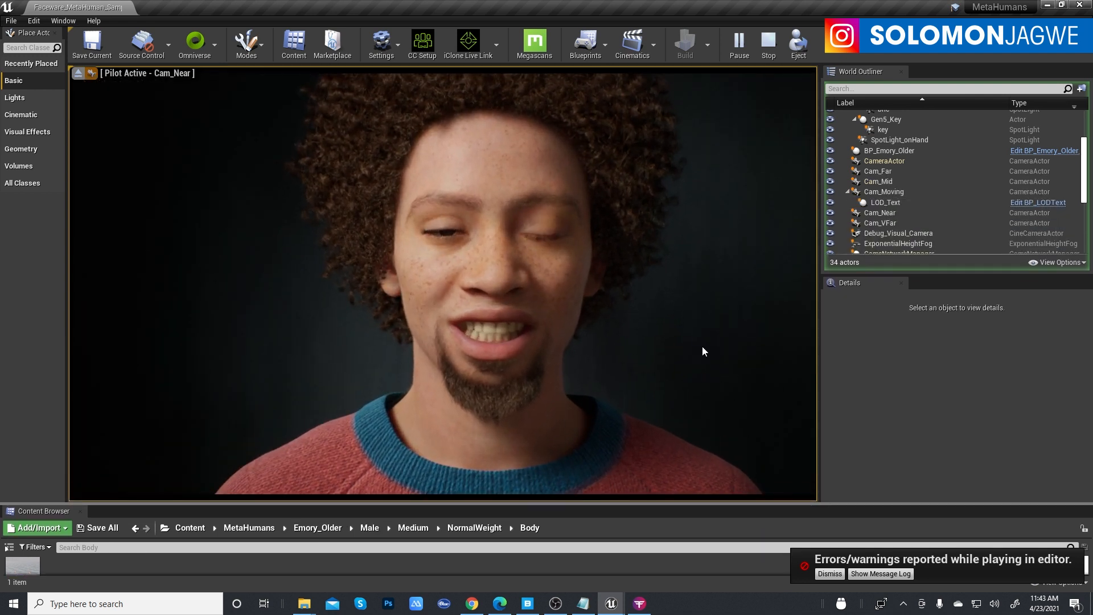
pyautogui.click(829, 574)
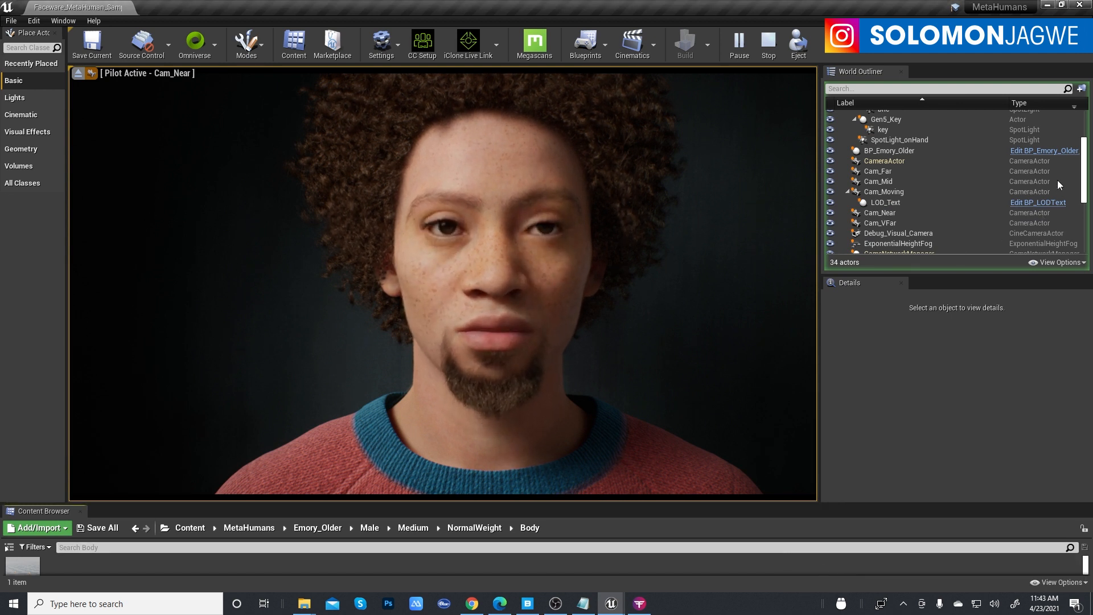
# Select BP_Emory_Older in the running level and check the animation mode and Anim Class of its Body and Face components.
pyautogui.scroll(3, 1085, 158)
pyautogui.scroll(2, 1085, 159)
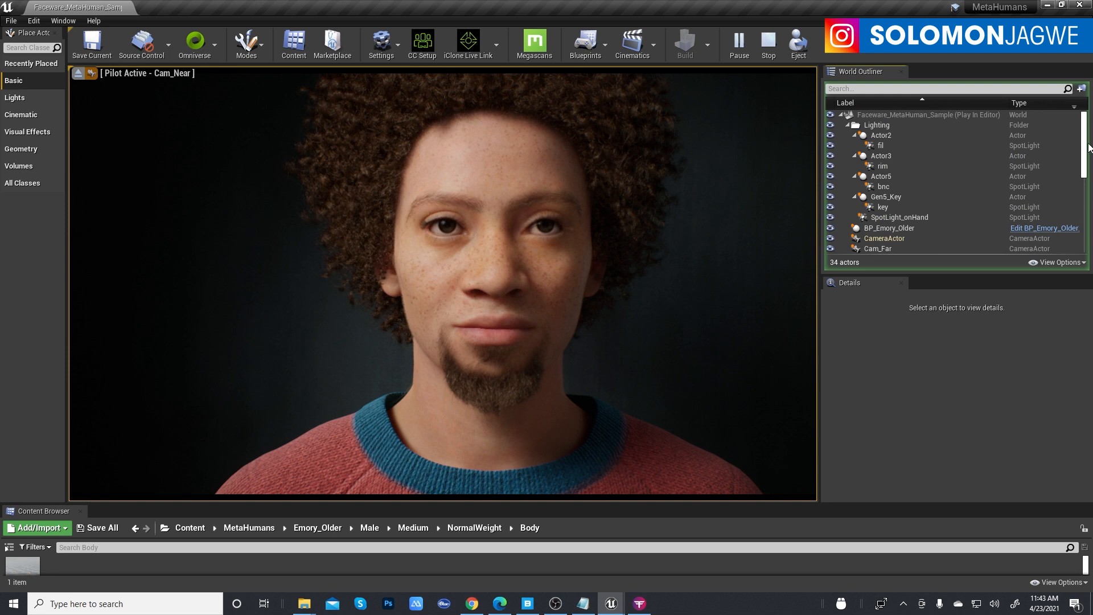
pyautogui.moveTo(1089, 147); pyautogui.dragTo(1091, 172)
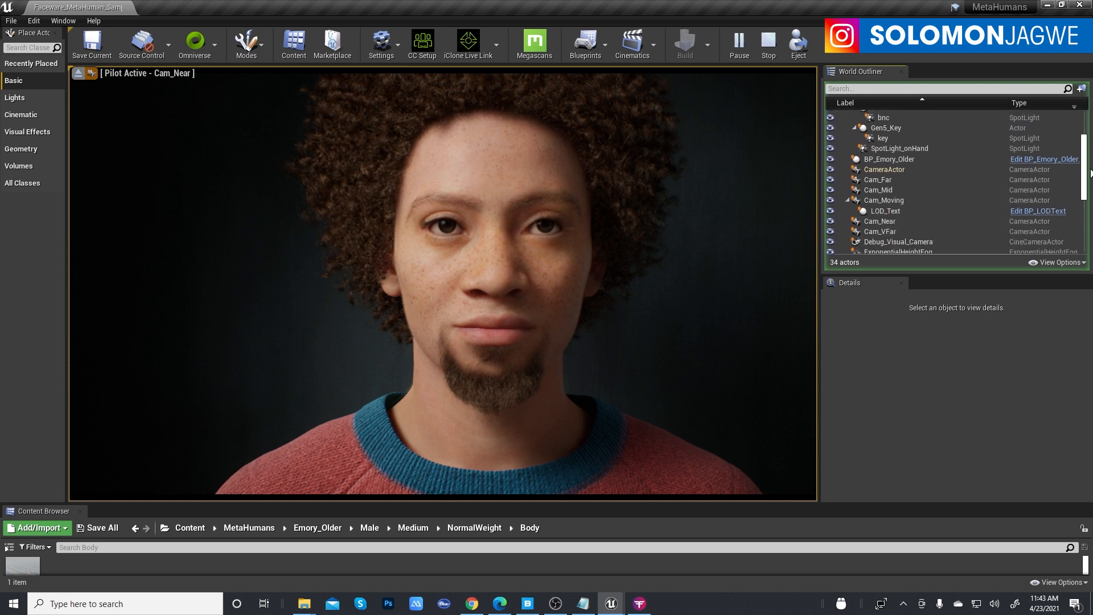
pyautogui.click(891, 161)
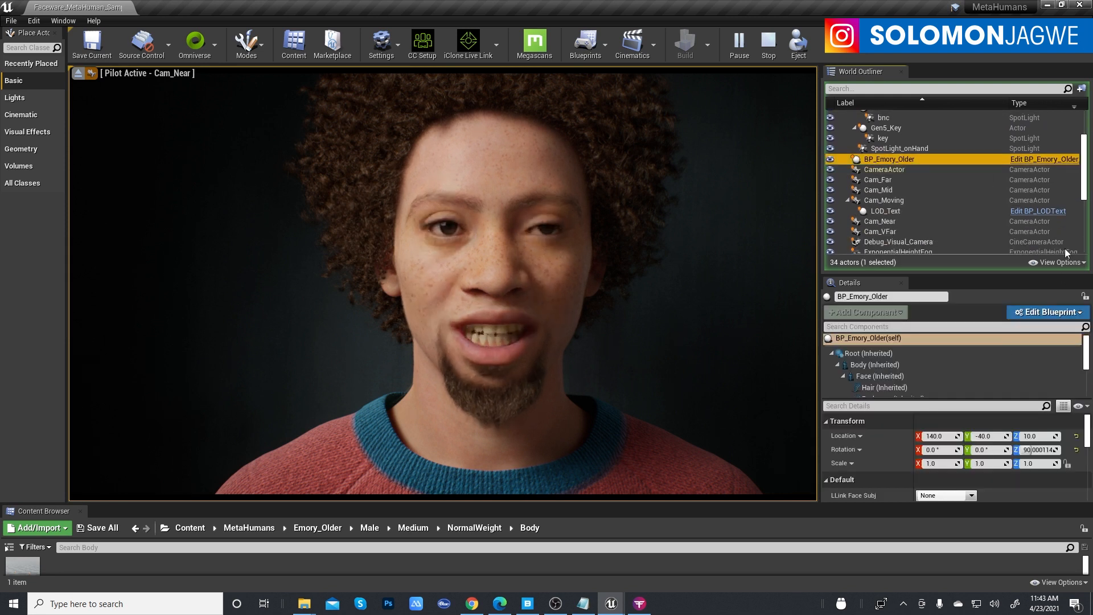
pyautogui.moveTo(1086, 180); pyautogui.dragTo(1087, 212)
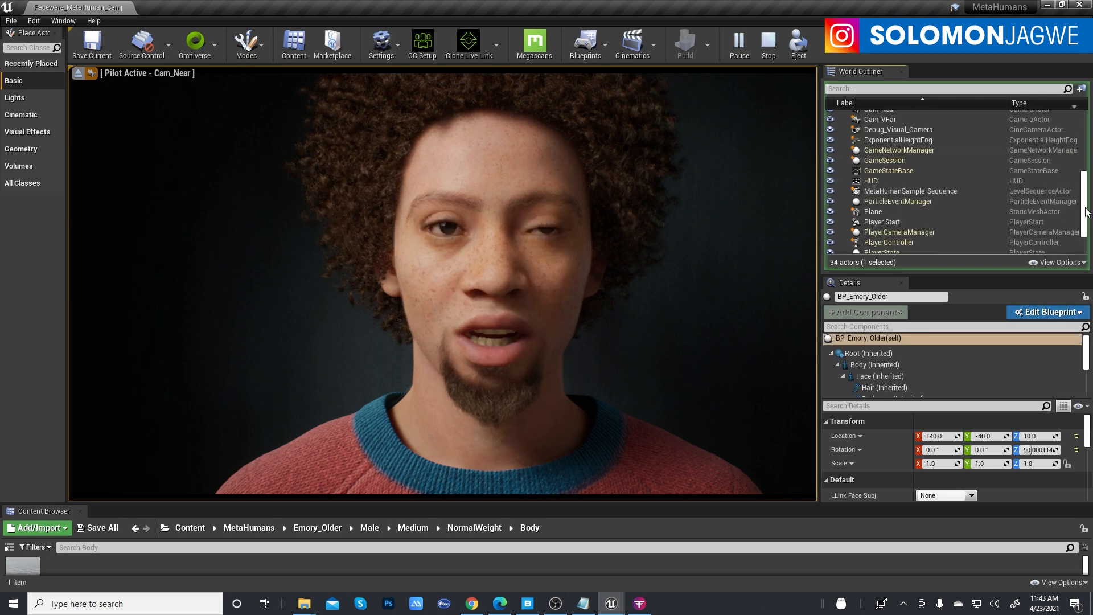
pyautogui.click(876, 365)
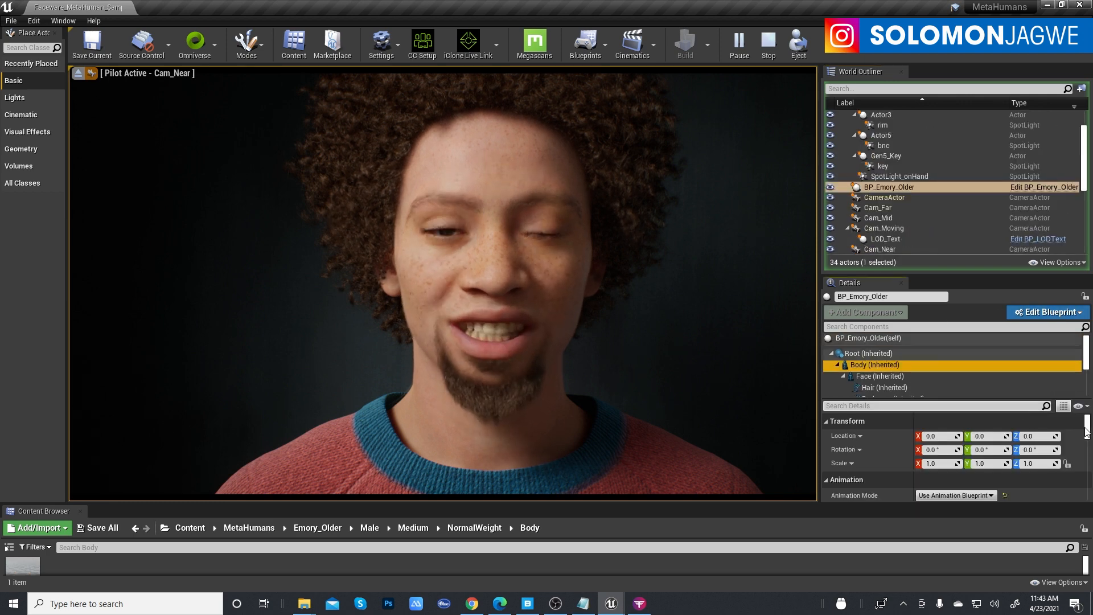
pyautogui.scroll(-5, 1088, 440)
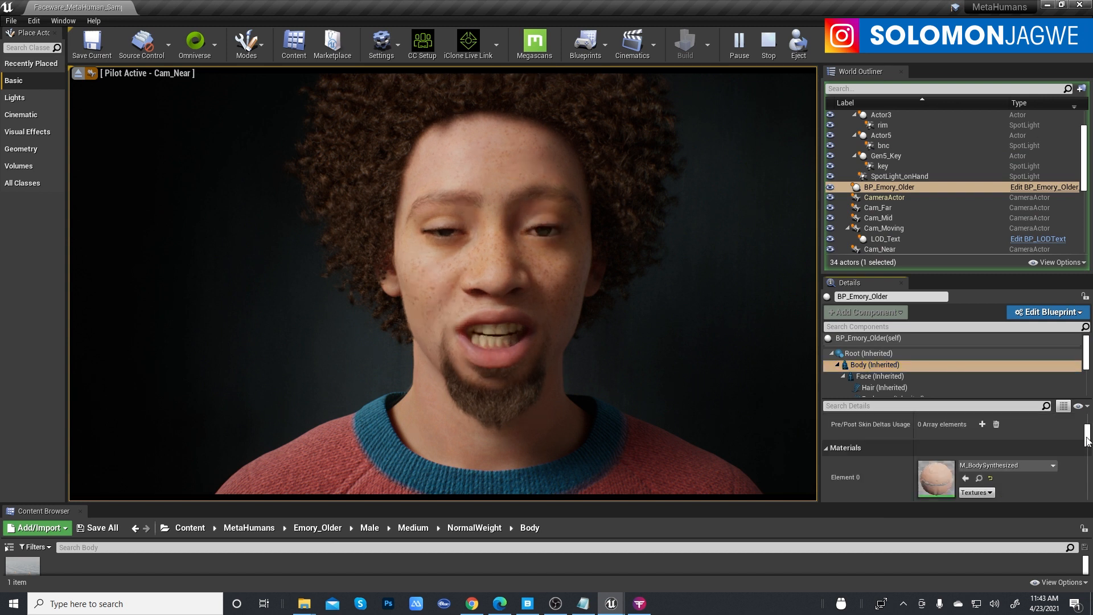
pyautogui.moveTo(1088, 439); pyautogui.dragTo(1089, 434)
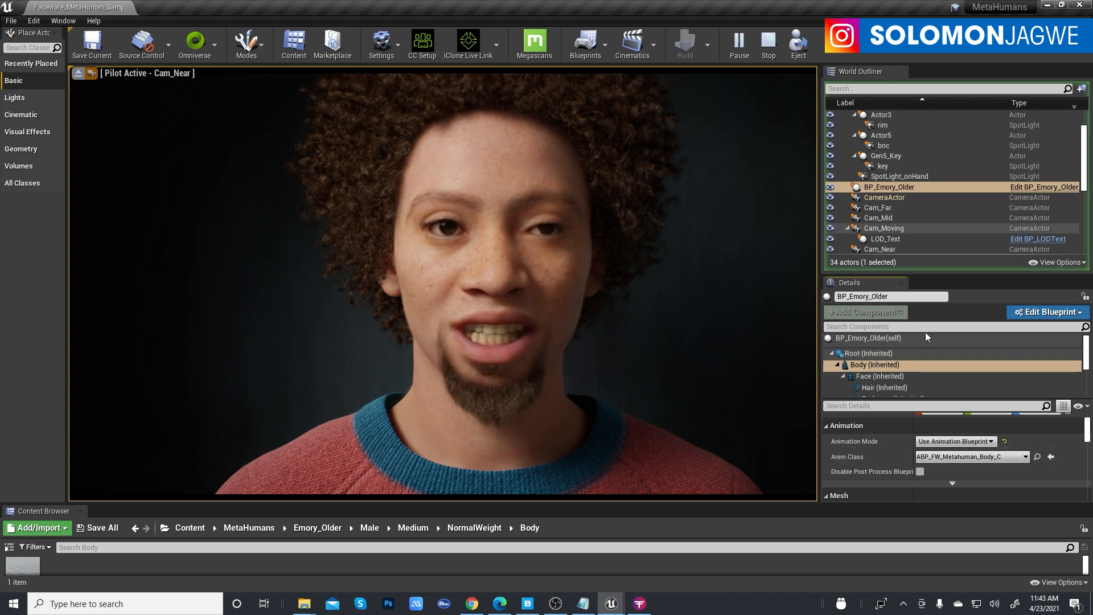
pyautogui.click(881, 376)
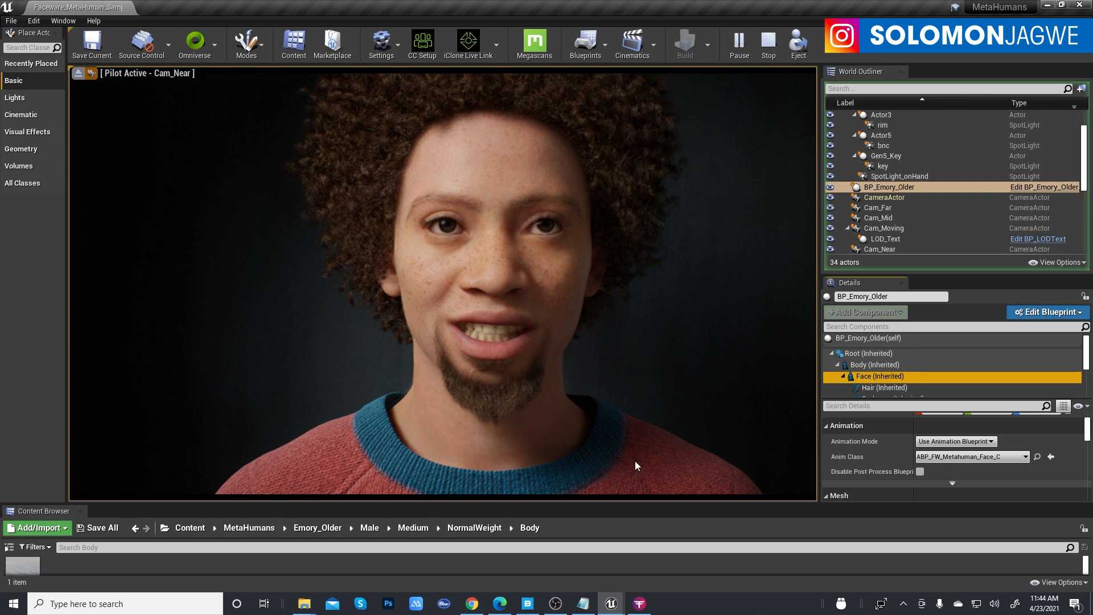
# Check the Stream to Client setting and video playback in Faceware Studio, and return to Unreal Editor.
pyautogui.click(645, 607)
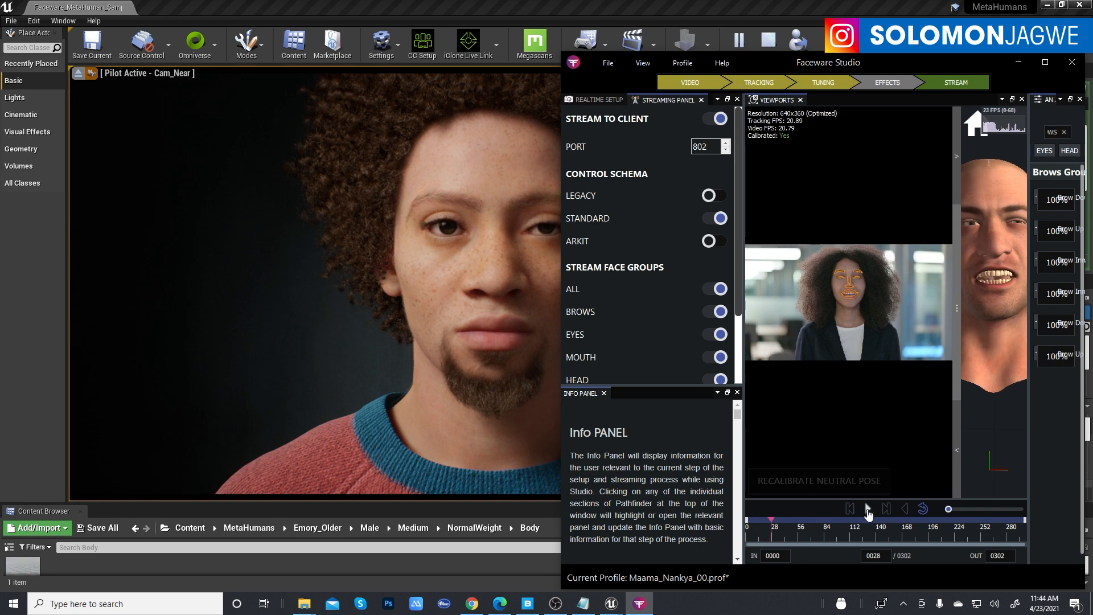
pyautogui.click(714, 119)
pyautogui.click(873, 7)
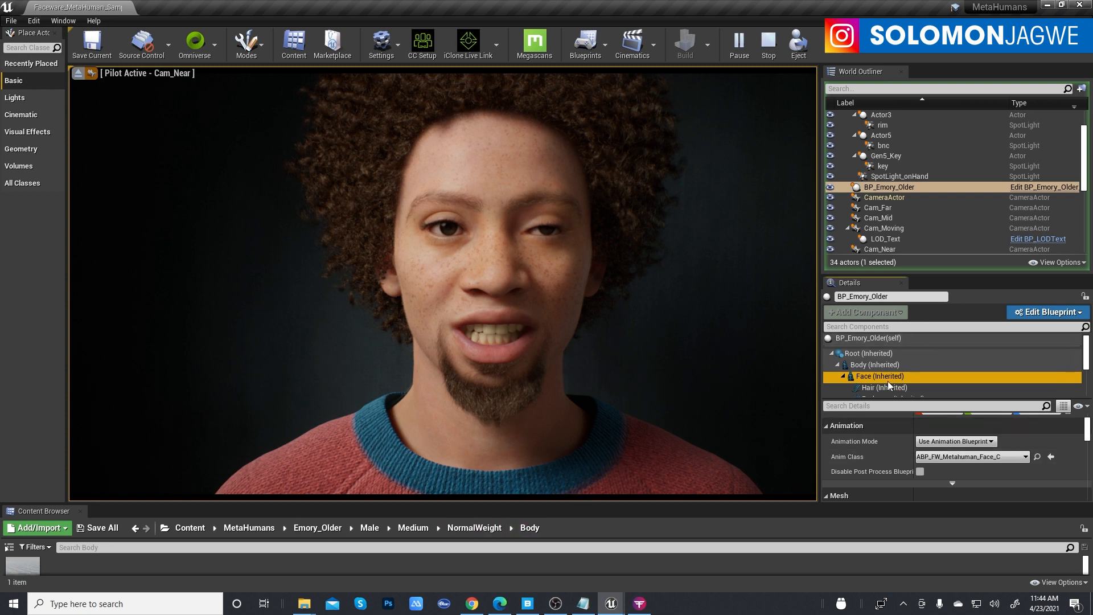
# Open the BP_Emory_Older actor's blueprint at its event graph, and end the play session, closing the message log.
pyautogui.click(1037, 187)
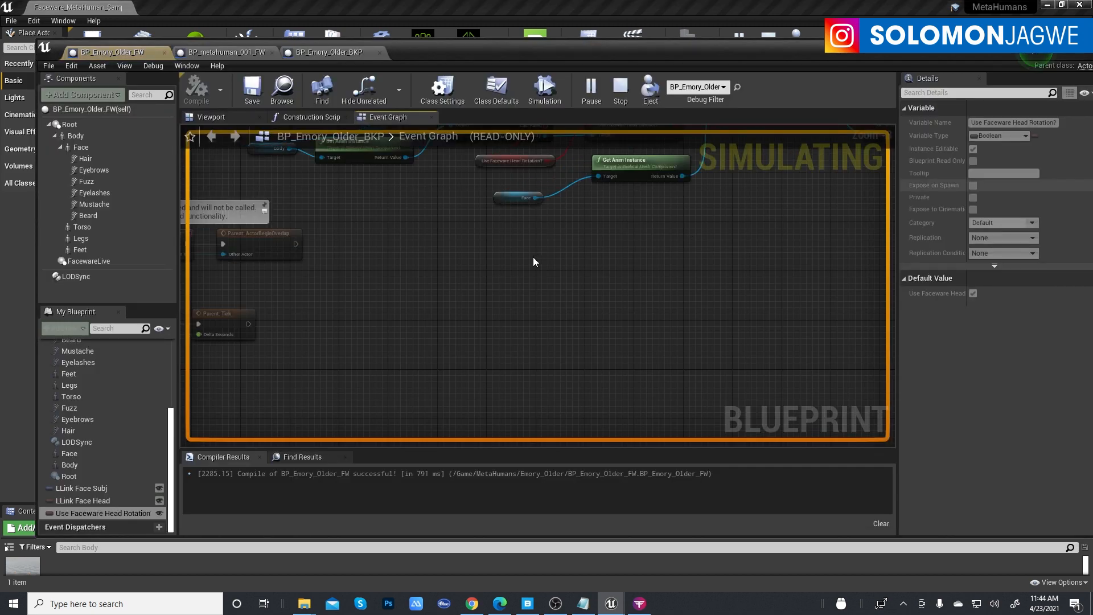
pyautogui.scroll(-8, 413, 334)
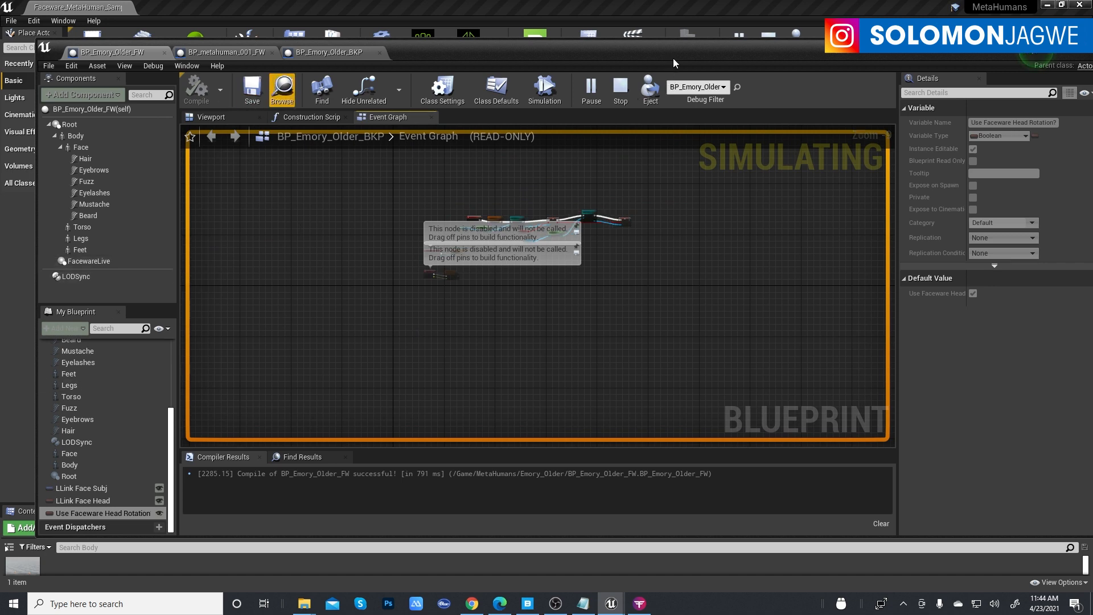
pyautogui.moveTo(678, 54); pyautogui.dragTo(678, 138)
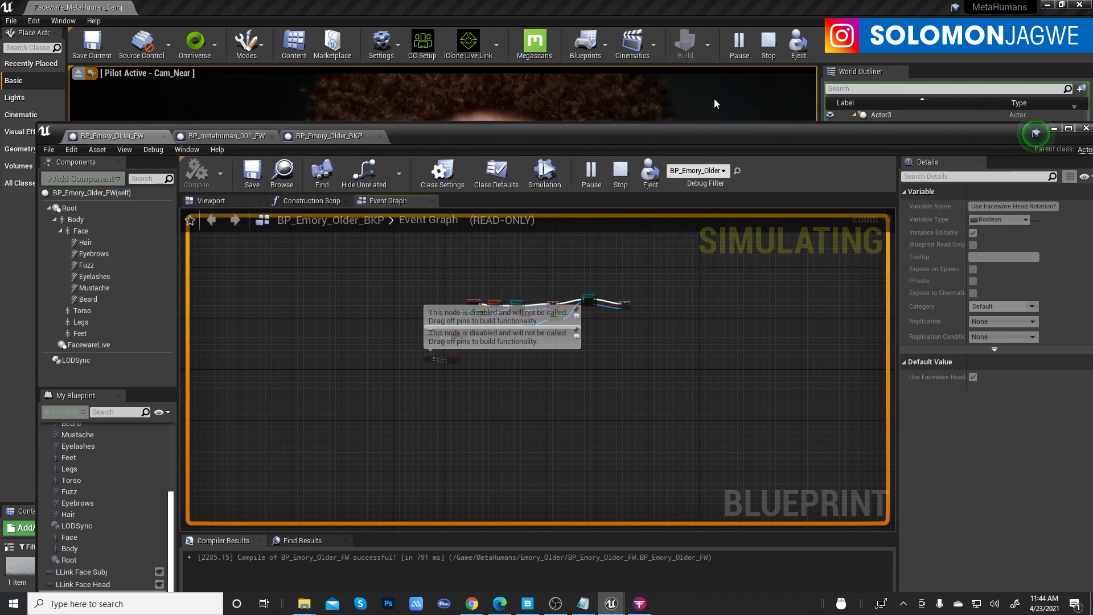
pyautogui.click(769, 45)
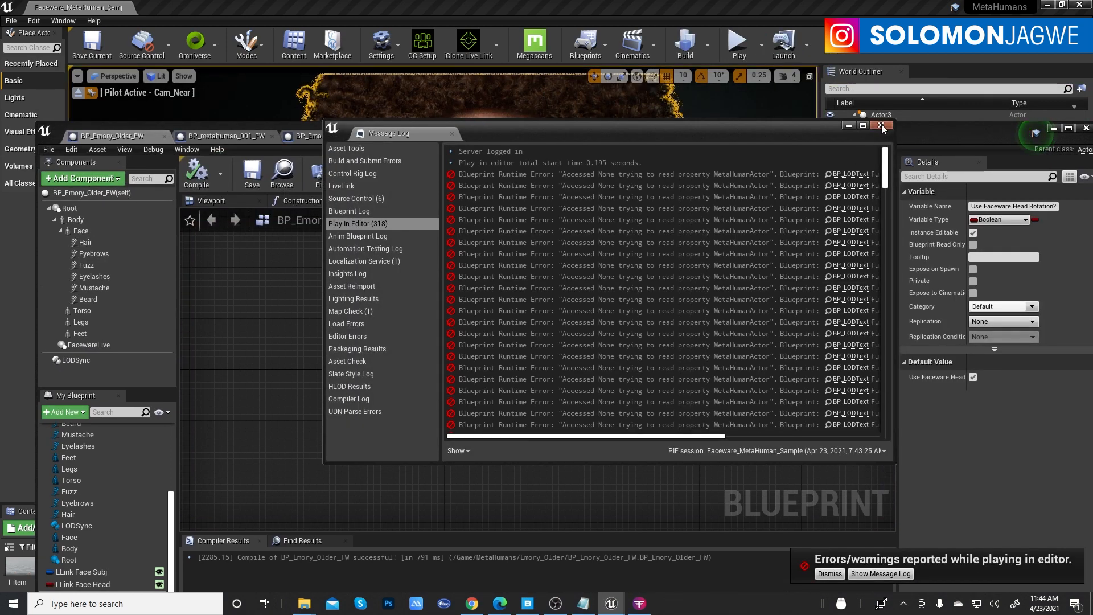
pyautogui.click(882, 124)
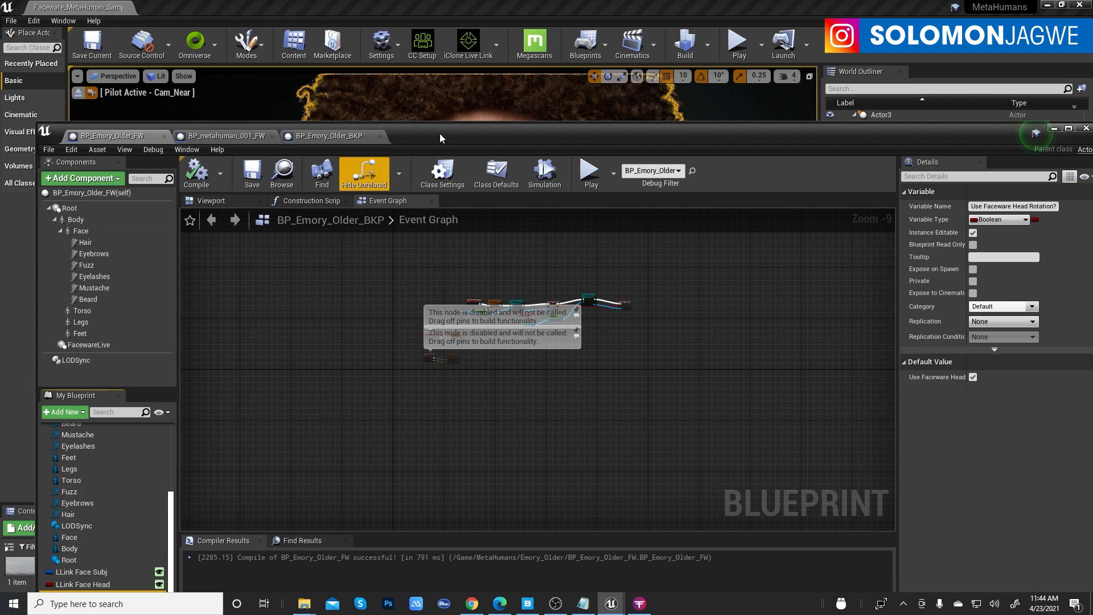
# Check the default value of the Use Faceware Head Rotation? variable in the BP_Emory_Older_FW blueprint.
pyautogui.moveTo(439, 134); pyautogui.dragTo(438, 70)
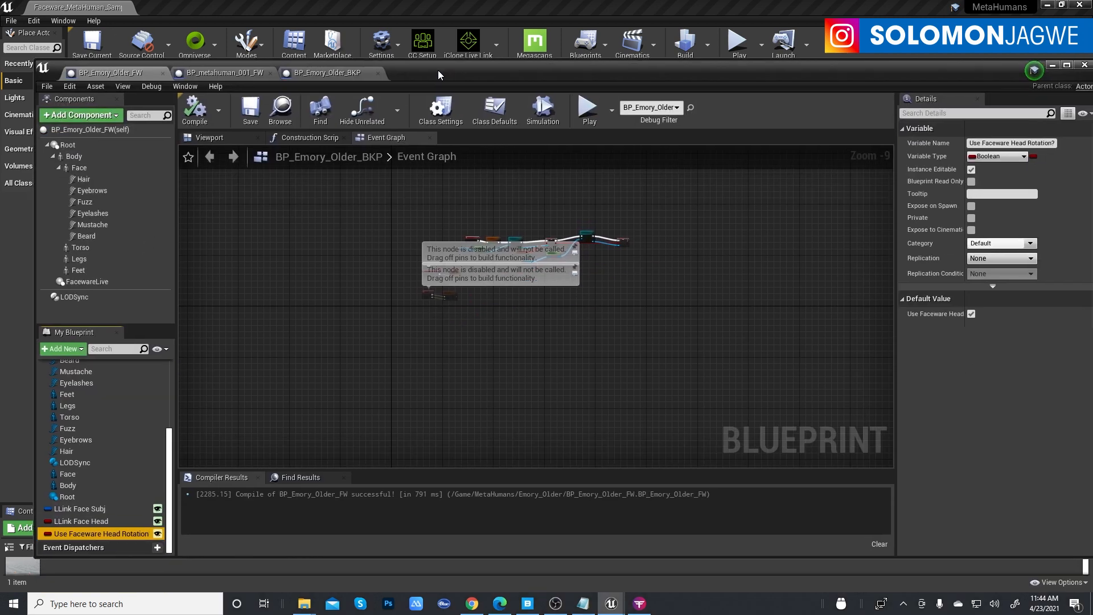
pyautogui.click(103, 524)
pyautogui.click(103, 537)
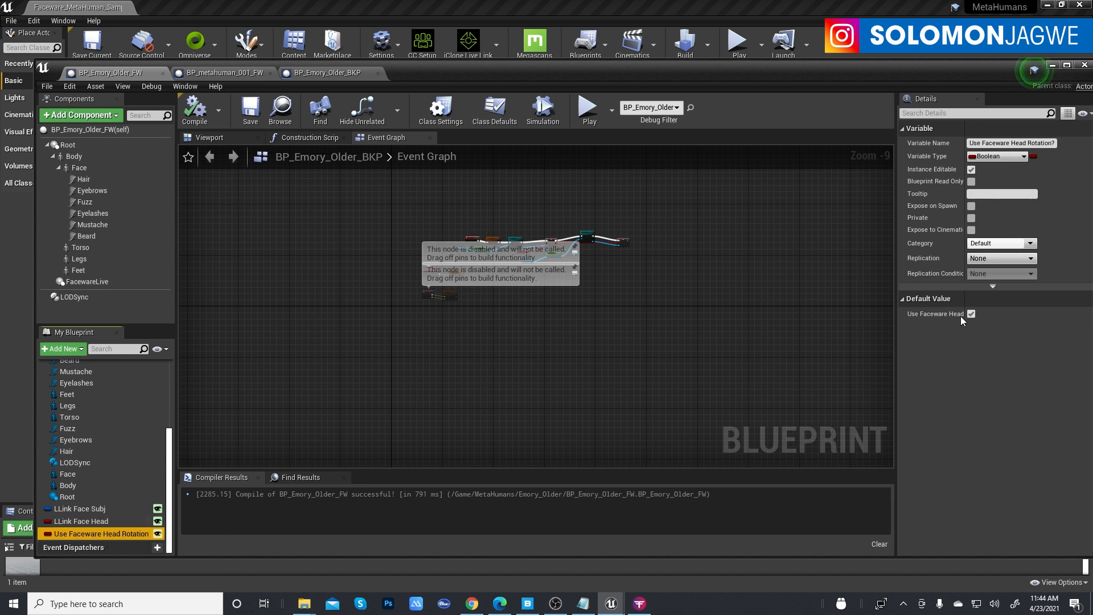
# Delete all nodes from the BP_Emory_Older_BKP event graph.
pyautogui.click(419, 224)
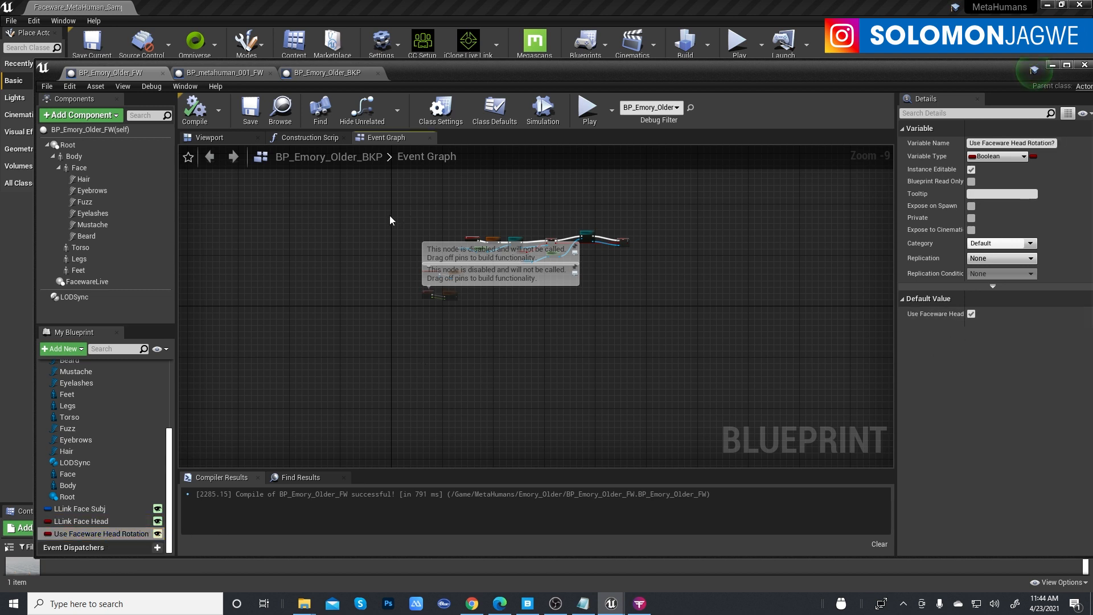
pyautogui.moveTo(369, 199); pyautogui.dragTo(697, 343)
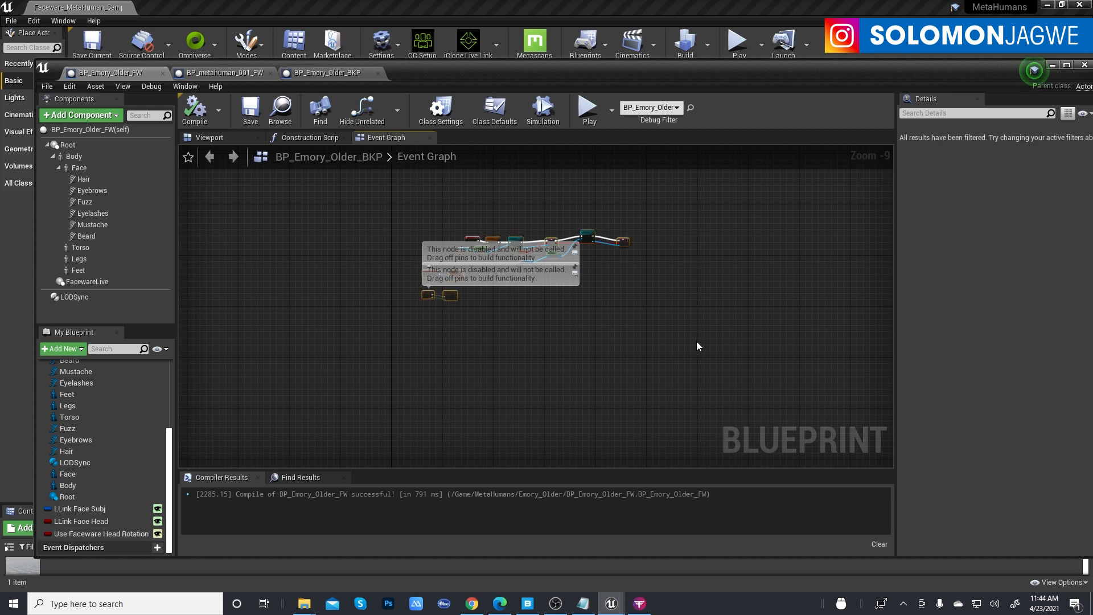
pyautogui.press('Delete')
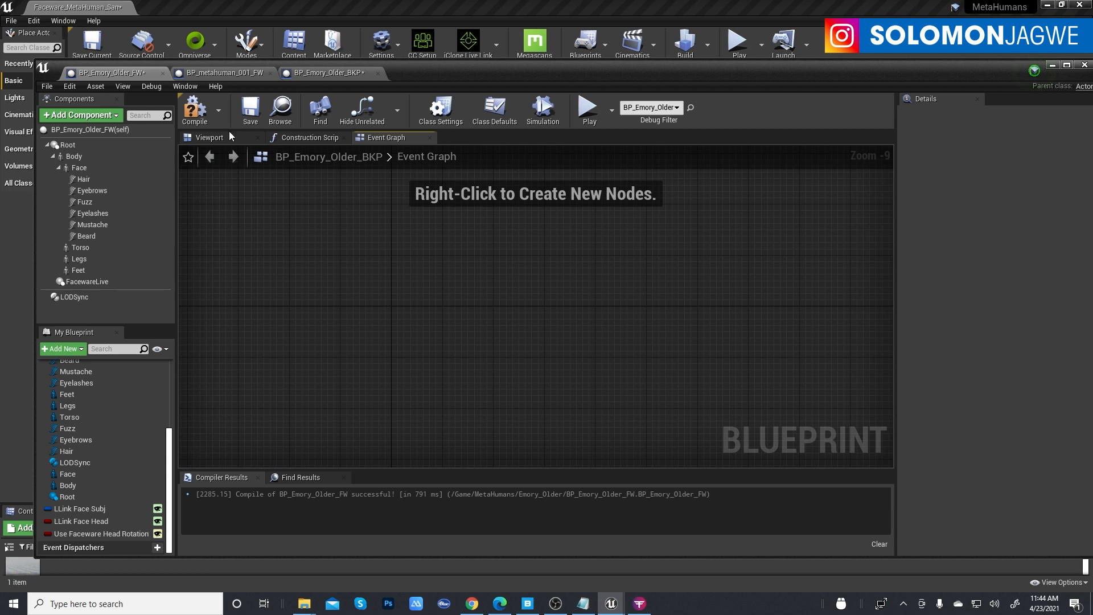
# Copy all event graph nodes from BP_metahuman_001_FW and paste them into the emptied BP_Emory_Older_BKP event graph.
pyautogui.click(218, 73)
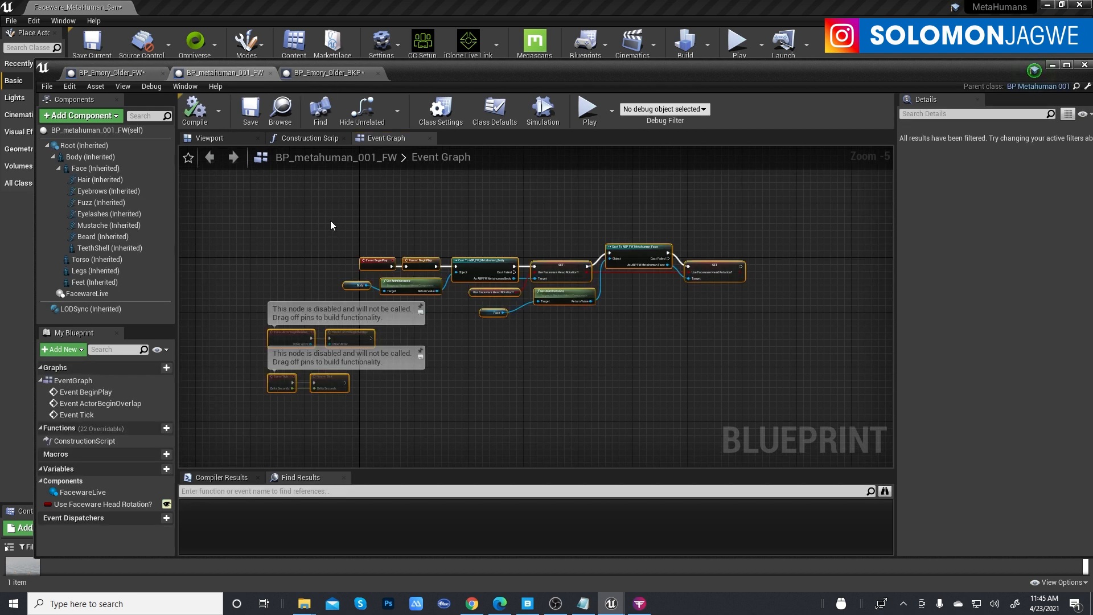
pyautogui.hotkey('ctrl', 'a')
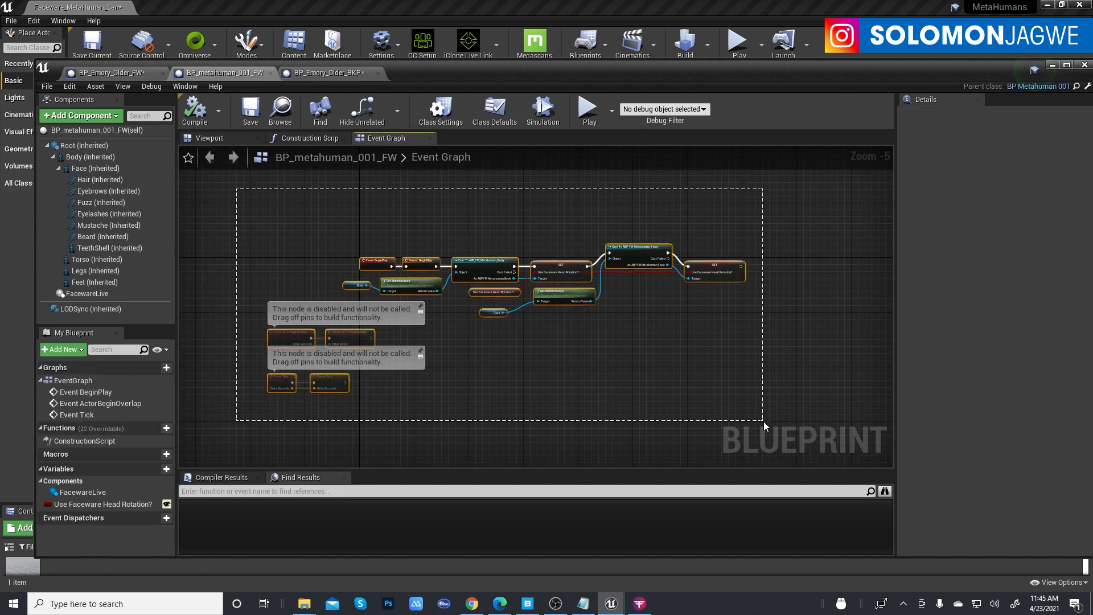
pyautogui.rightClick(640, 253)
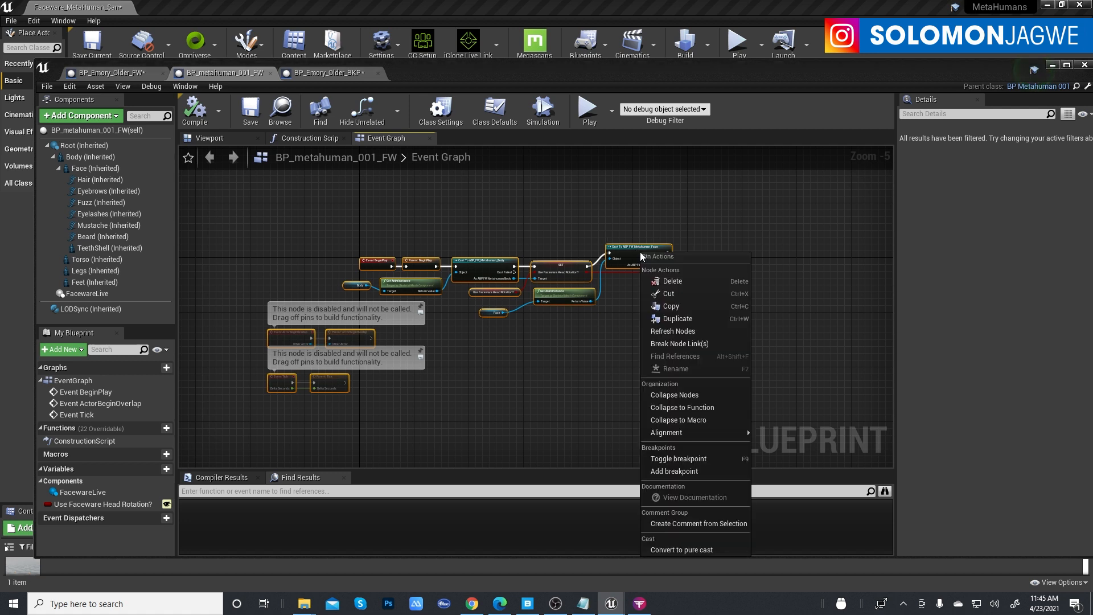
pyautogui.click(671, 307)
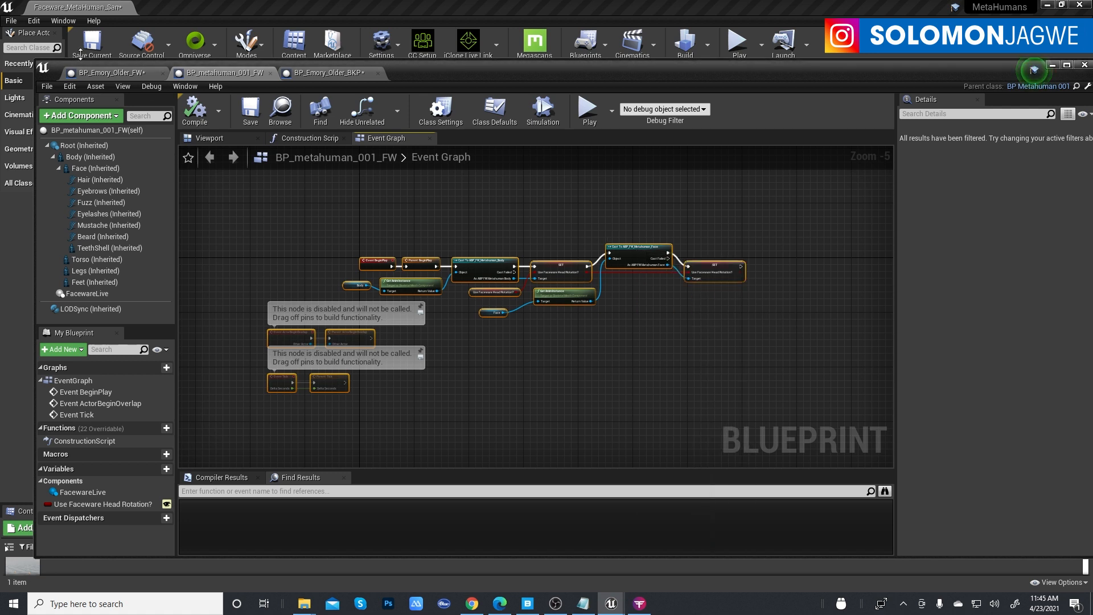
pyautogui.click(111, 73)
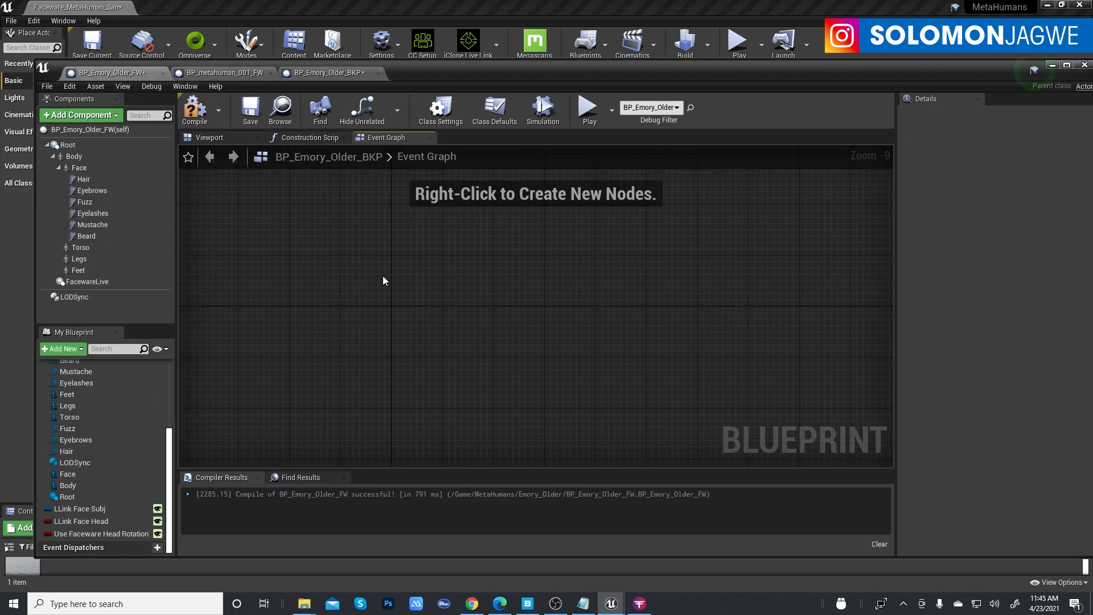
pyautogui.rightClick(377, 252)
pyautogui.click(371, 228)
pyautogui.hotkey('ctrl', 'v')
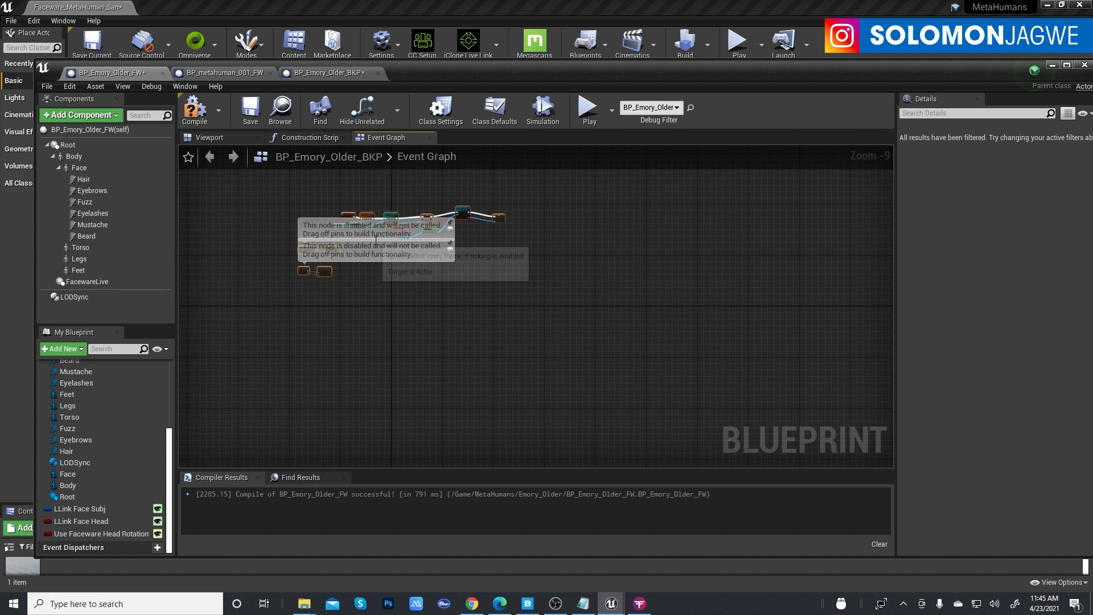
# Inspect the pasted nodes and compare the default value of the Use Faceware Head Rotation? node with that of its variable.
pyautogui.moveTo(532, 258); pyautogui.dragTo(634, 339, button='right')
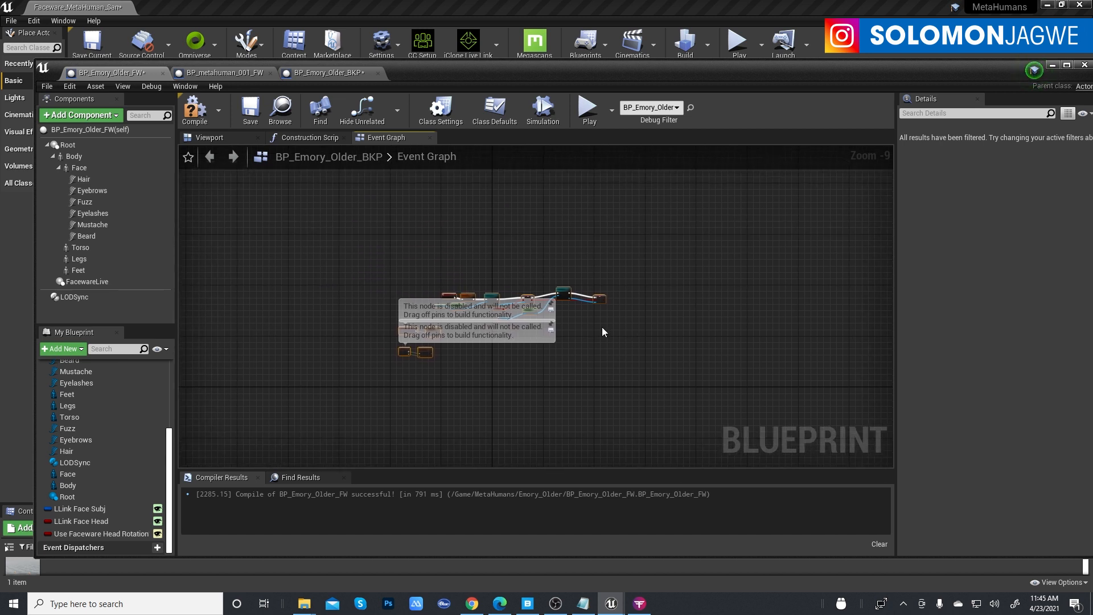
pyautogui.scroll(7, 602, 327)
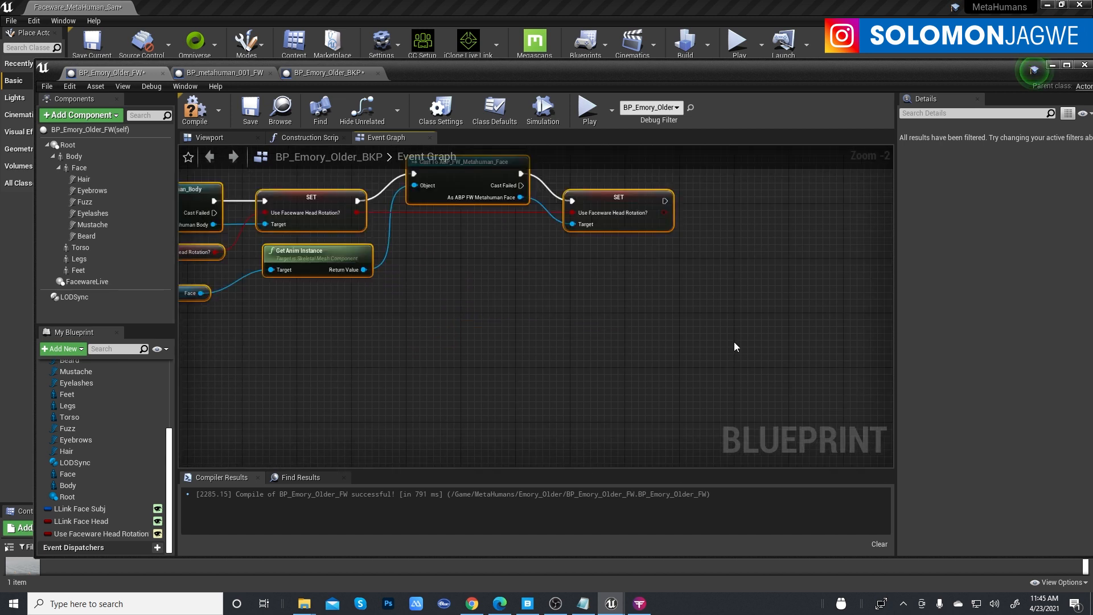
pyautogui.moveTo(505, 289); pyautogui.dragTo(525, 314, button='right')
pyautogui.moveTo(372, 353); pyautogui.dragTo(663, 354, button='right')
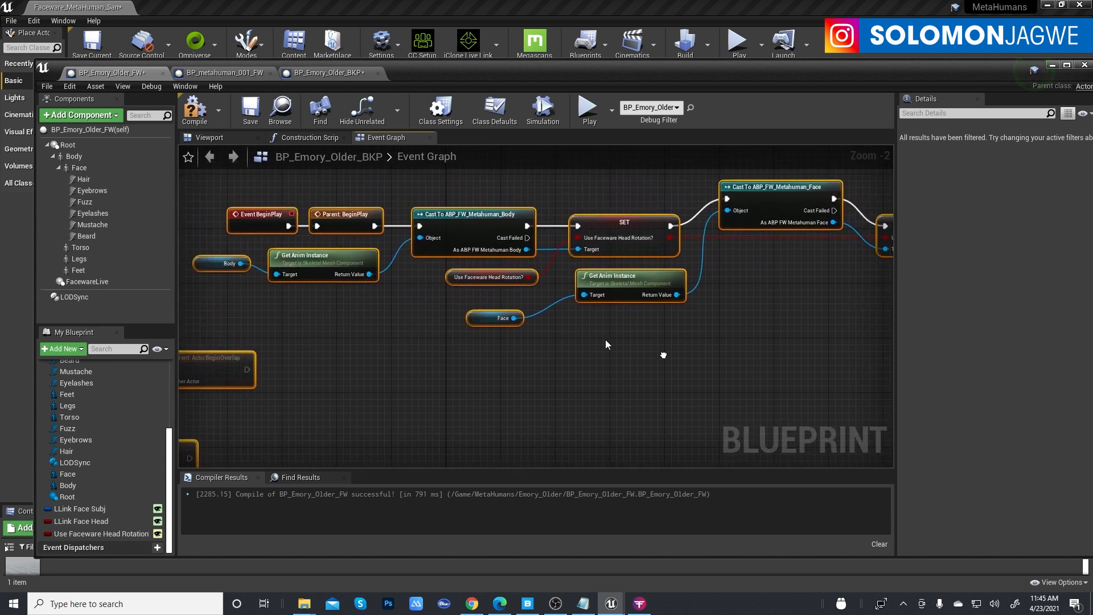
pyautogui.click(503, 276)
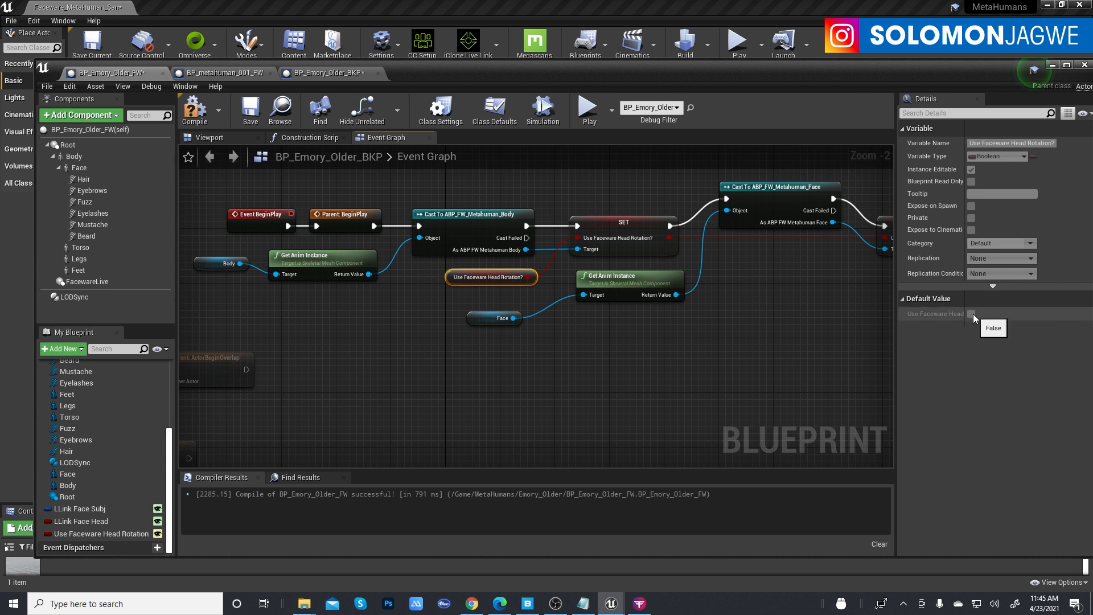
pyautogui.click(121, 534)
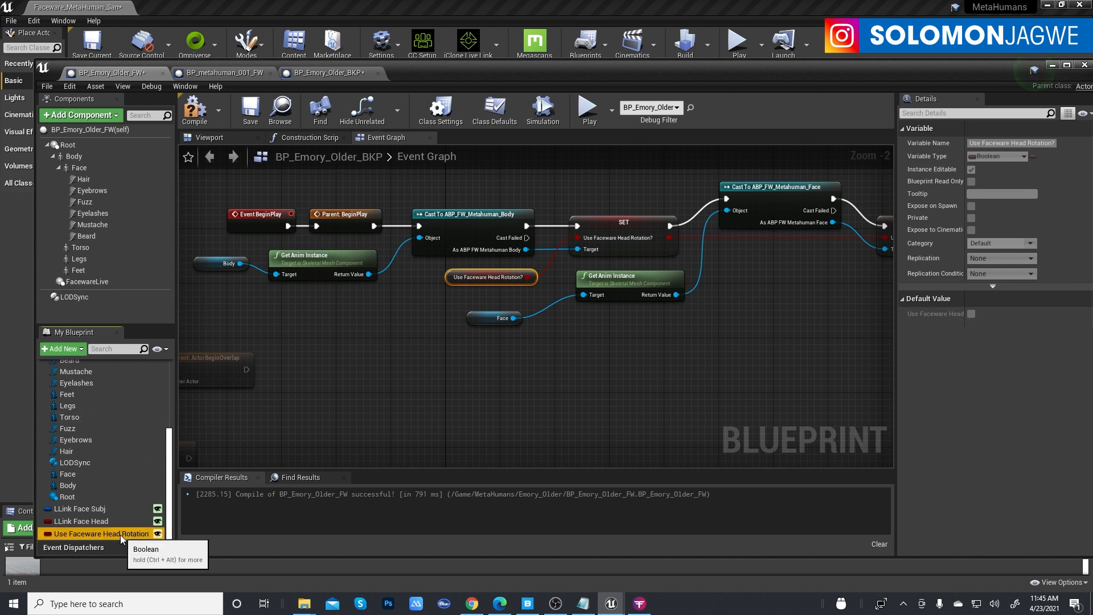
pyautogui.click(490, 273)
pyautogui.click(490, 273)
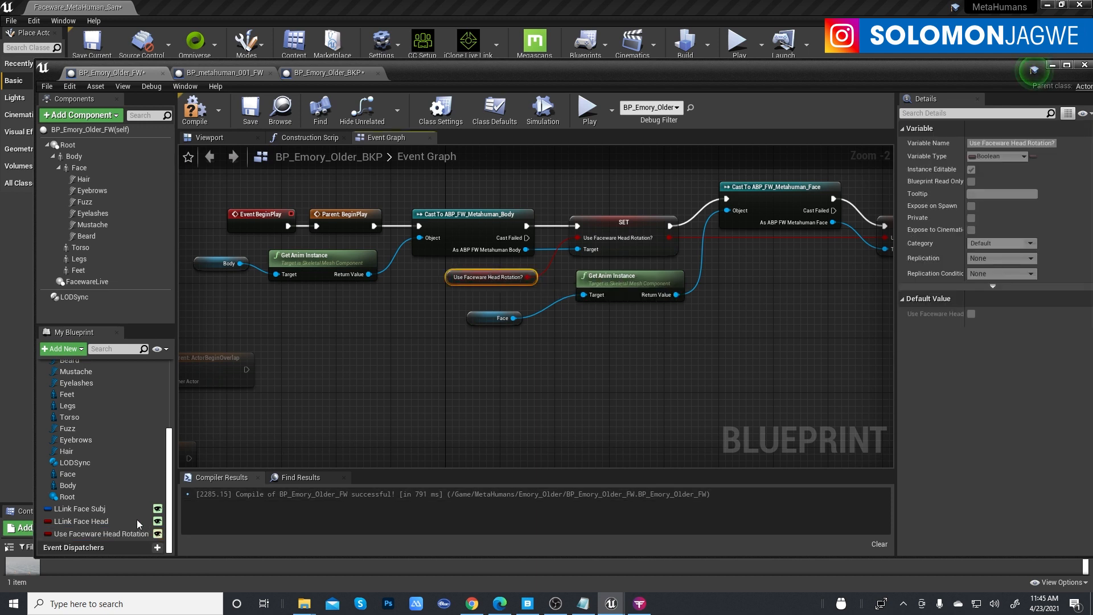
pyautogui.click(121, 534)
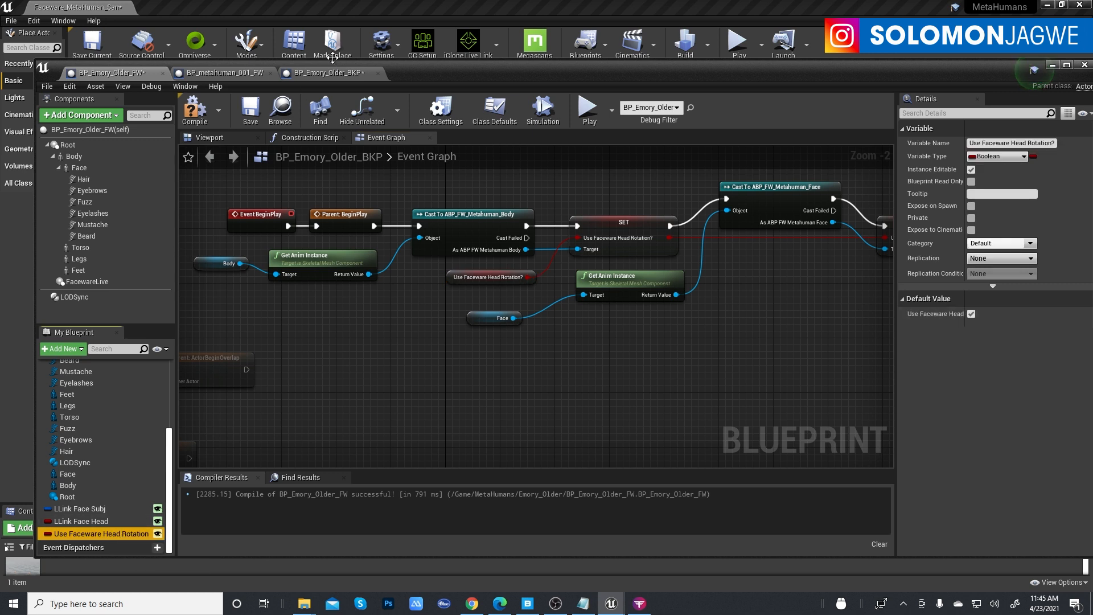
# Compile the BP_Emory_Older_FW blueprint, recheck the Use Faceware Head Rotation? node, and minimize the blueprint editor.
pyautogui.click(205, 118)
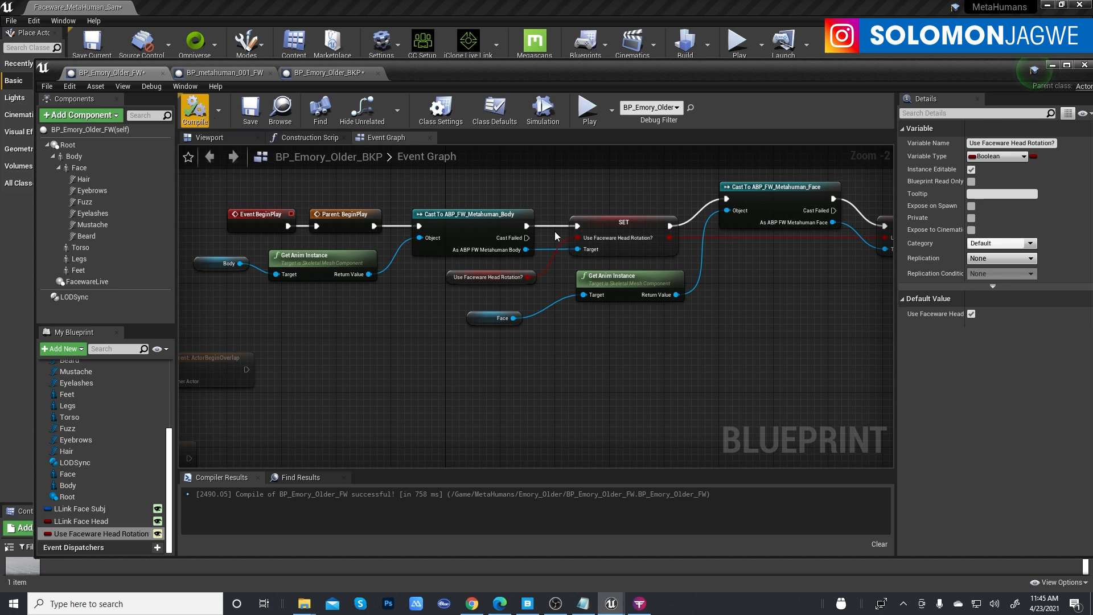
pyautogui.click(500, 278)
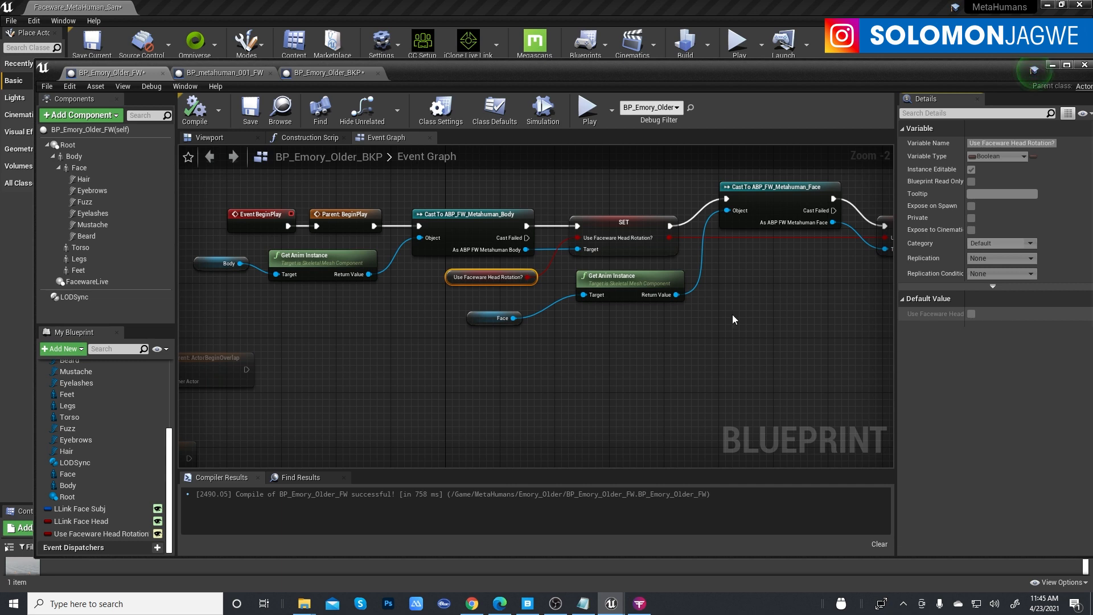
pyautogui.click(103, 533)
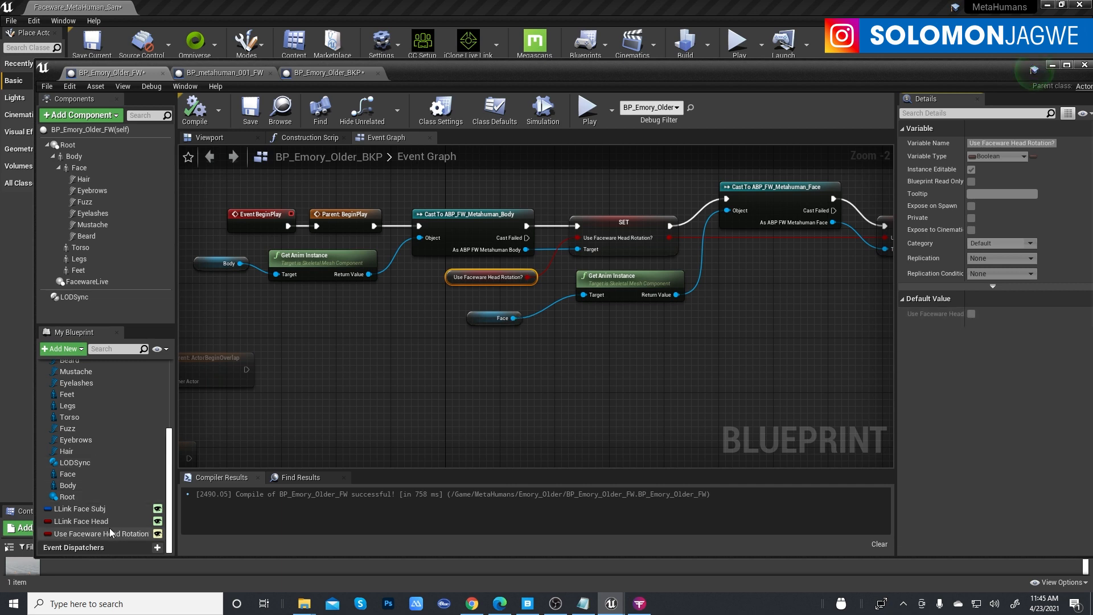
pyautogui.click(1053, 66)
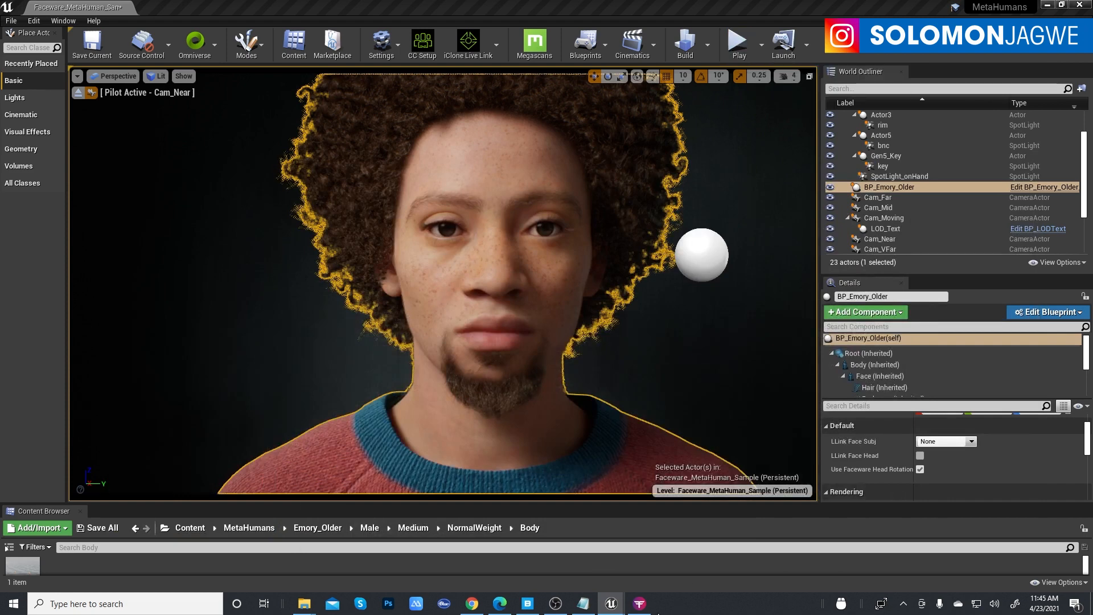
# Switch to Faceware Studio, turn on Stream to Client, check the streamed face groups, and start the video playback.
pyautogui.click(640, 604)
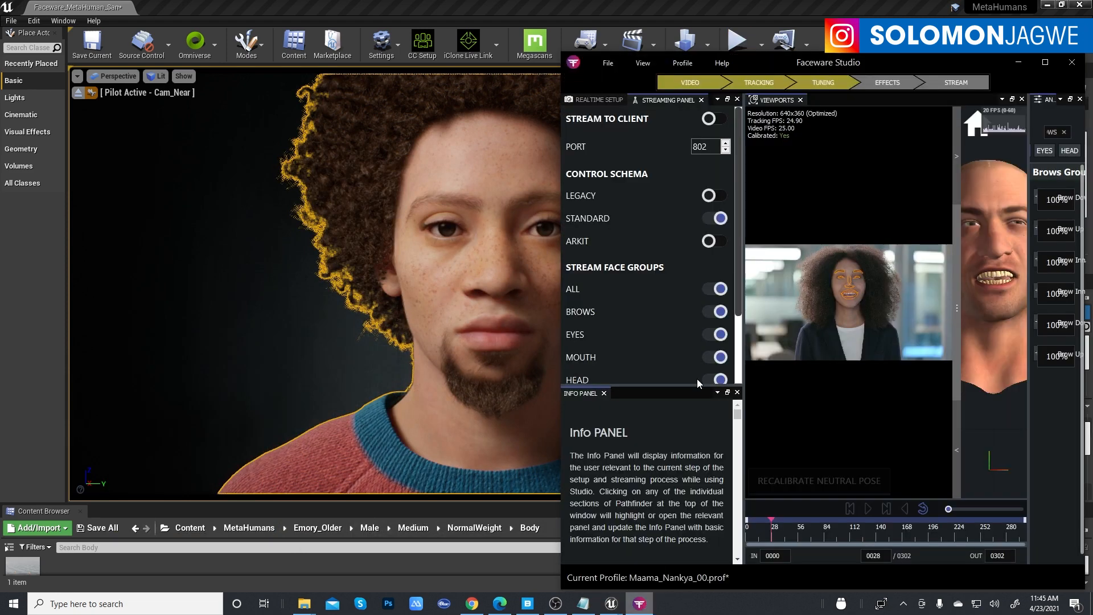
pyautogui.click(714, 120)
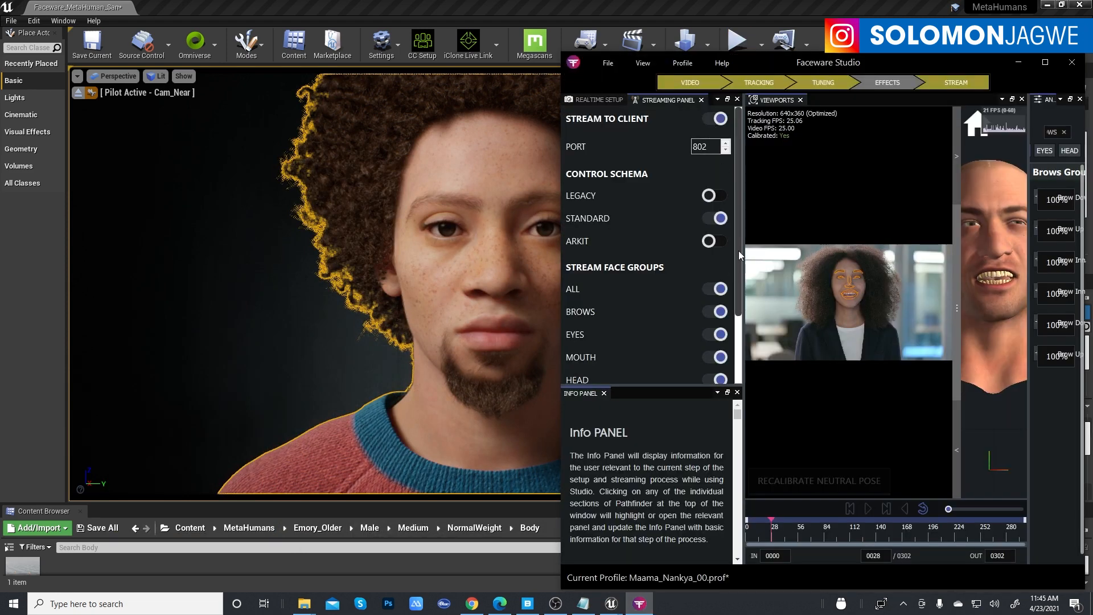
pyautogui.moveTo(739, 250); pyautogui.dragTo(739, 298)
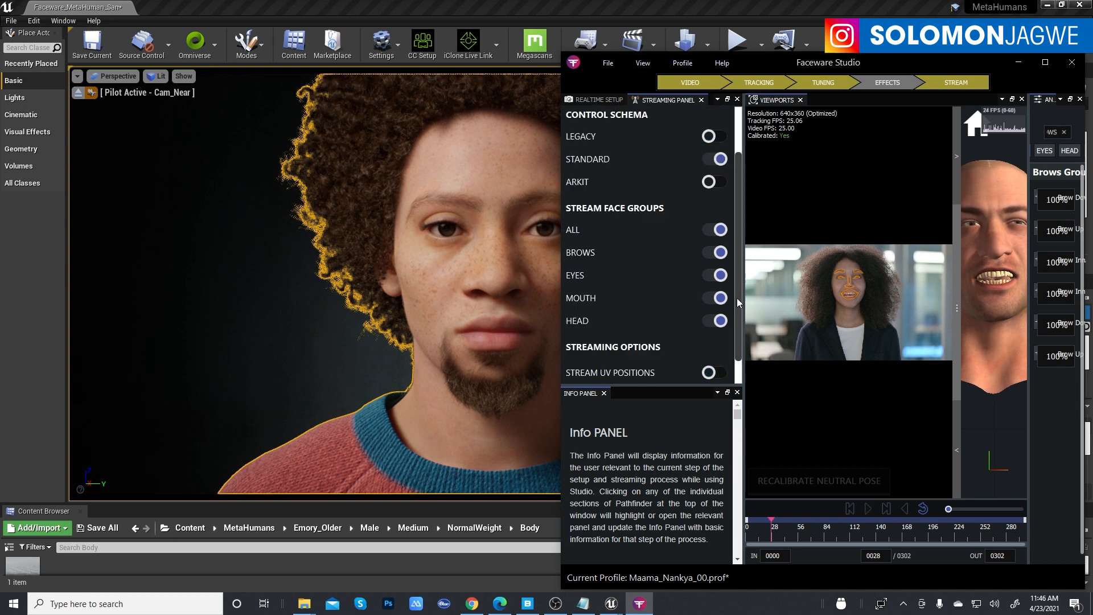
pyautogui.click(868, 508)
# Return to Unreal Editor, play the level to watch the streamed facial and head motion while resizing the viewport, and stop, closing the message log.
pyautogui.click(433, 22)
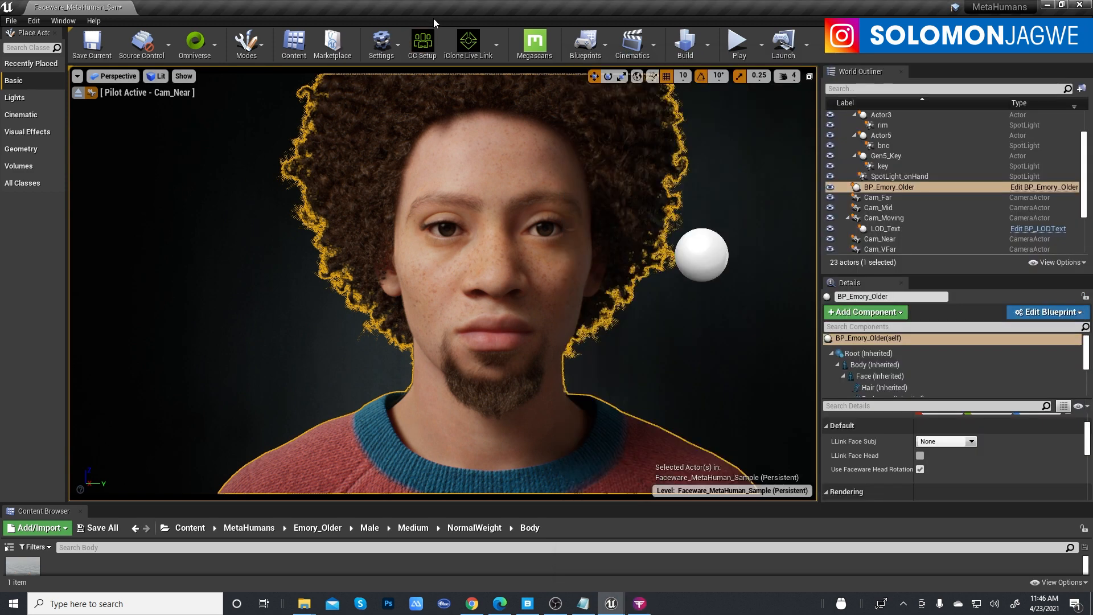
pyautogui.click(738, 51)
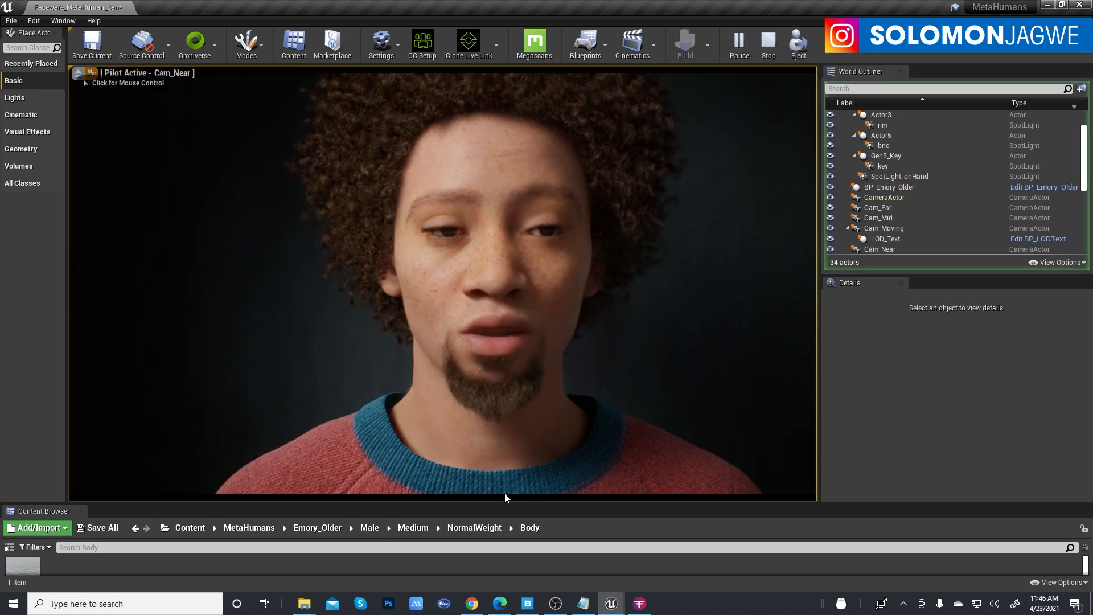
pyautogui.moveTo(500, 502); pyautogui.dragTo(502, 398)
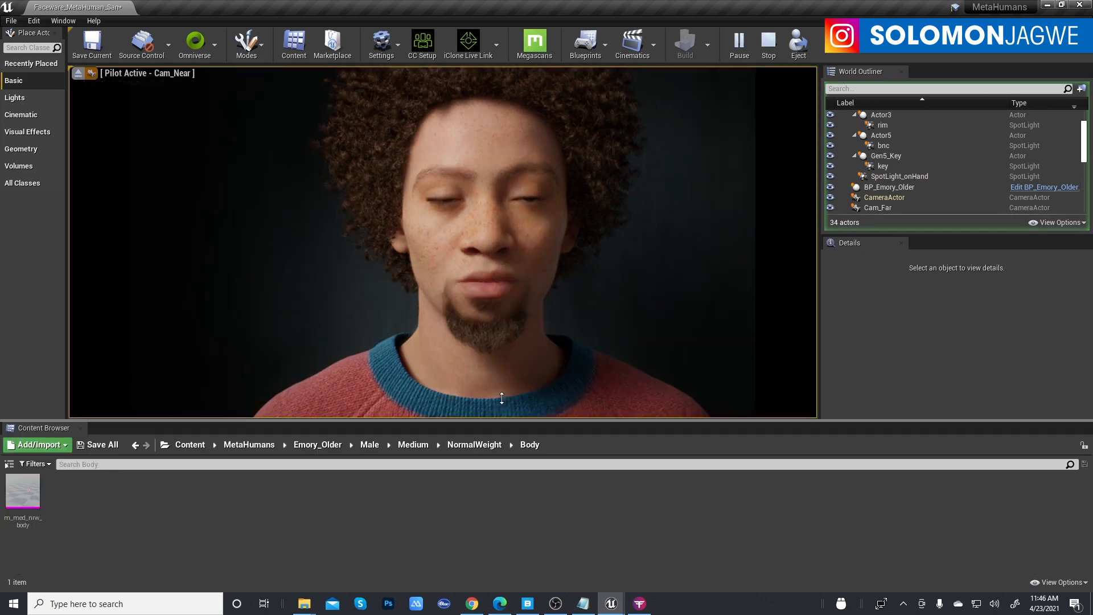
pyautogui.click(770, 59)
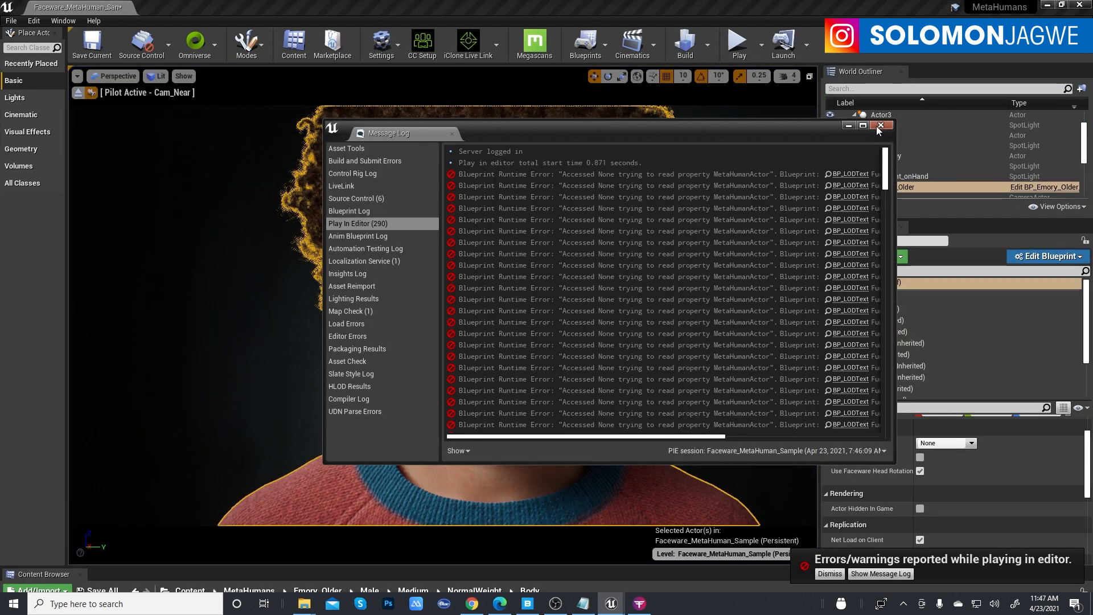
pyautogui.click(877, 126)
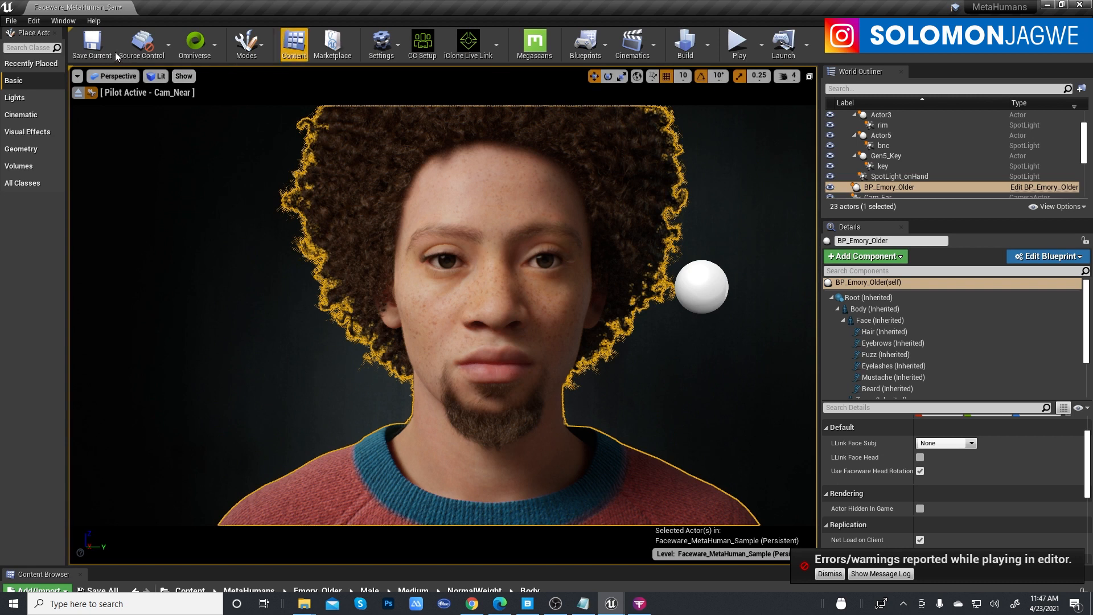
# Save the current level and close Unreal Editor, saving the BP_Emory_Older_BKP and BP_Emory_Older_FW blueprints.
pyautogui.click(109, 46)
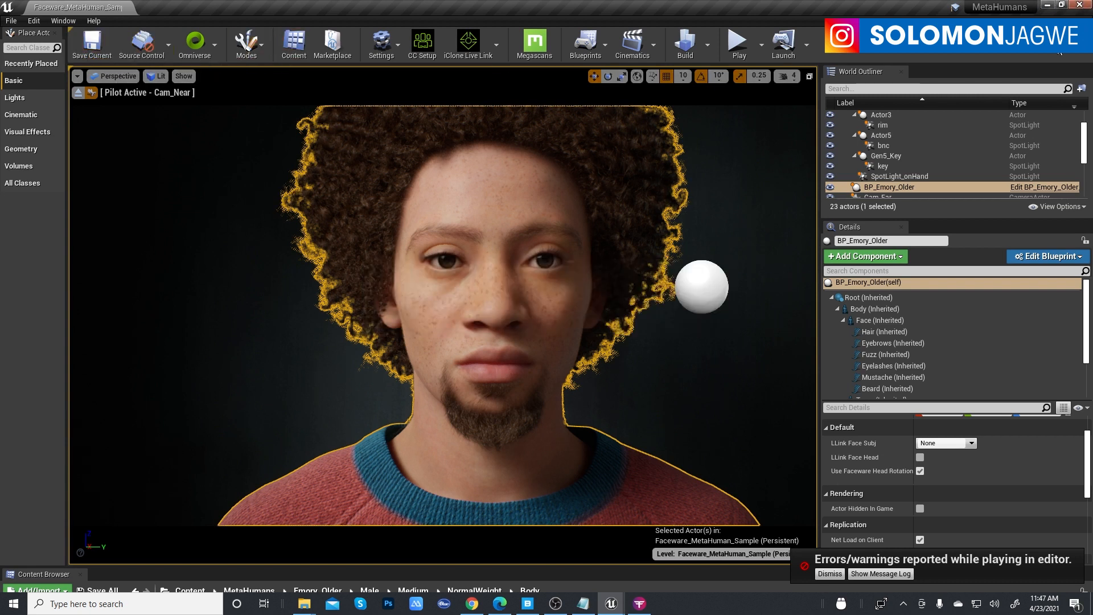
pyautogui.click(1078, 6)
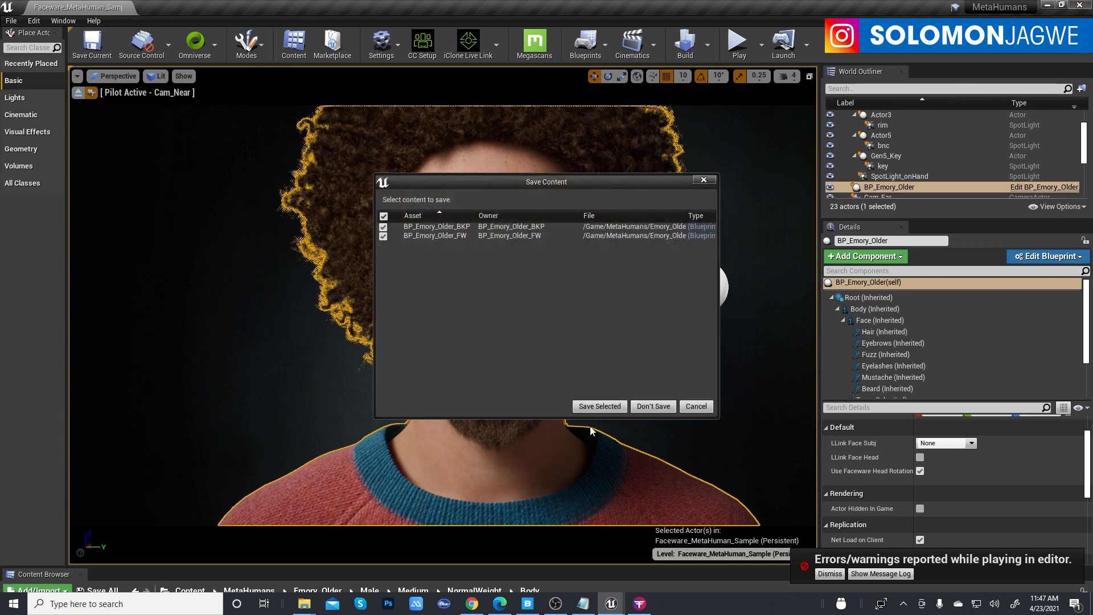
pyautogui.click(600, 407)
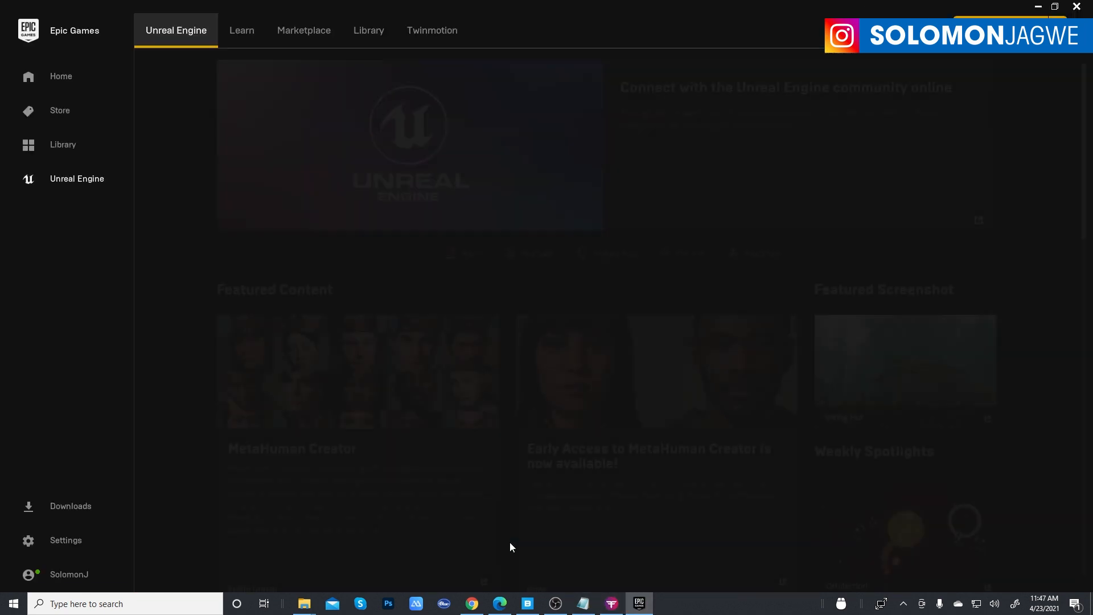
# Open the Epic Games Launcher's Library, relaunch the MetaHumans project, and continue with the Live Client trial.
pyautogui.click(378, 31)
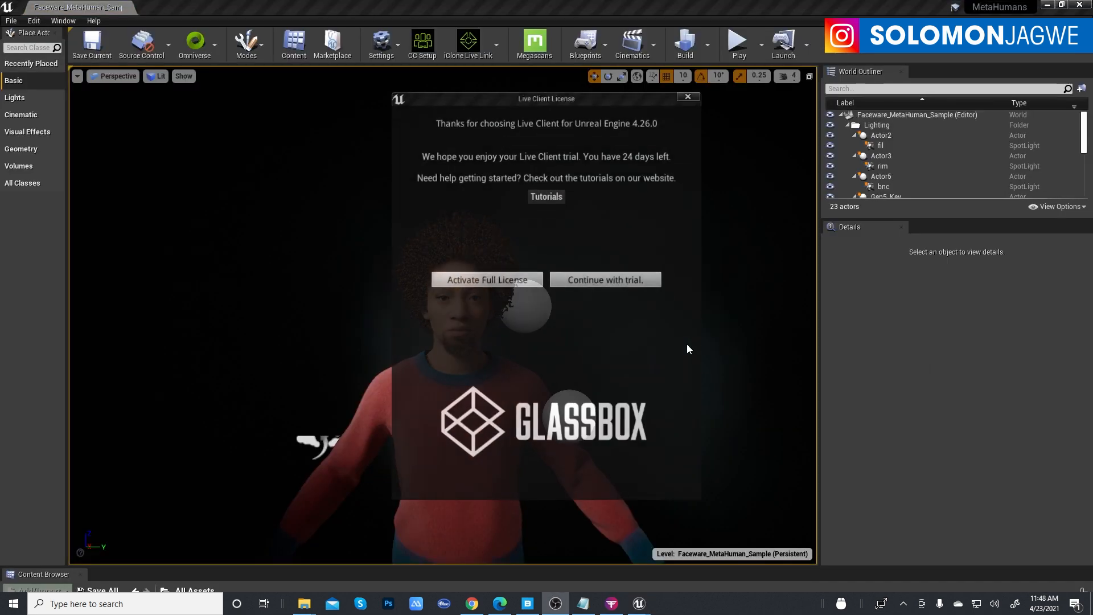
pyautogui.click(601, 280)
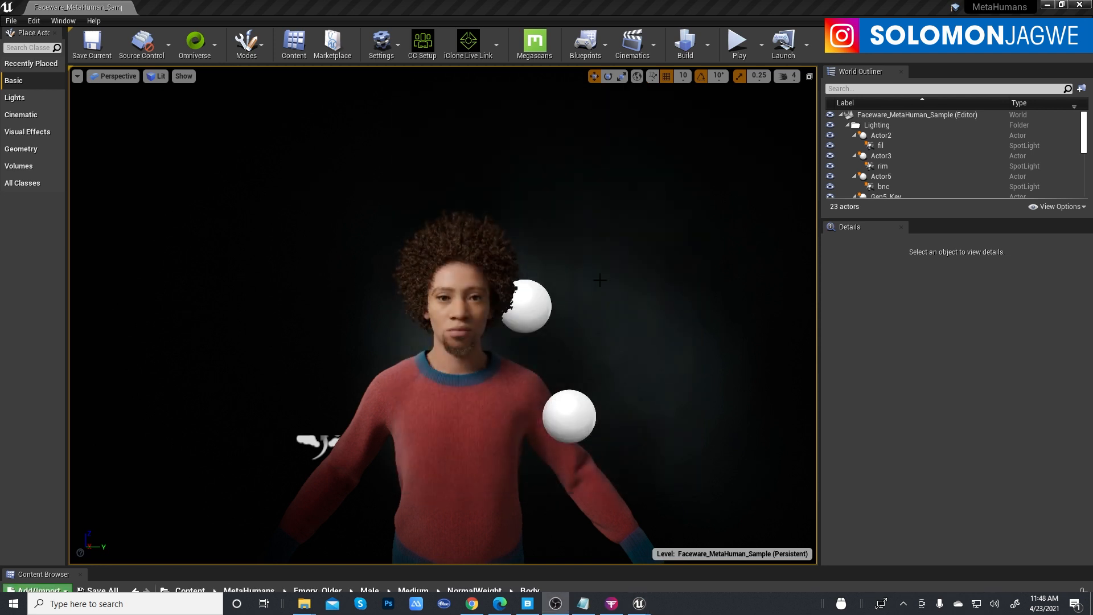
# Minimize the Blueprint editor, switch to Faceware Studio, turn on Stream to Client, and review the control schema and streamed face groups.
pyautogui.click(721, 574)
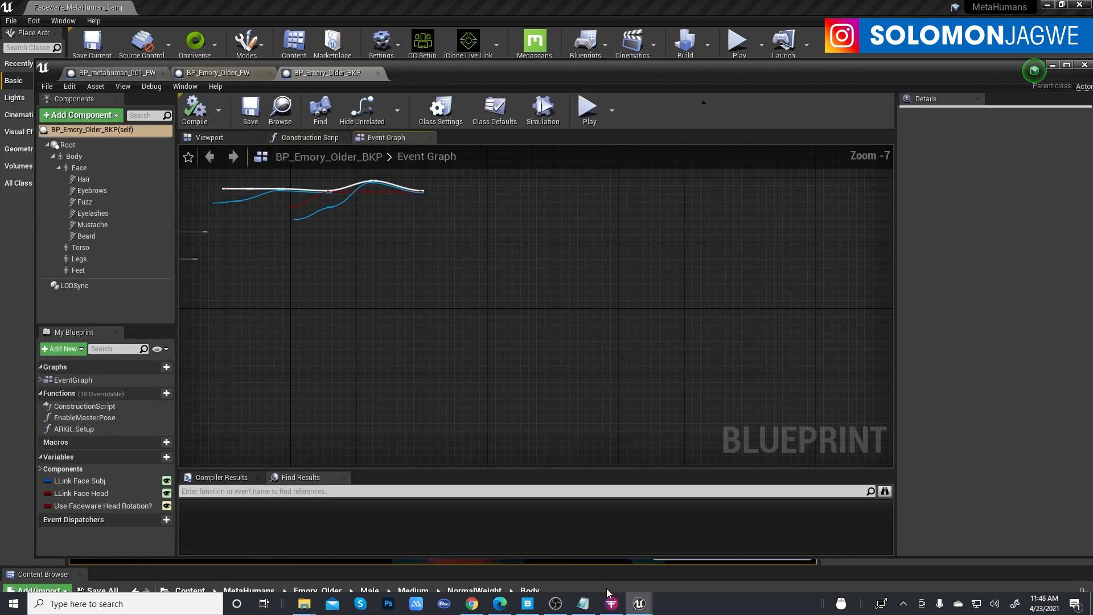
pyautogui.click(1054, 65)
pyautogui.click(610, 605)
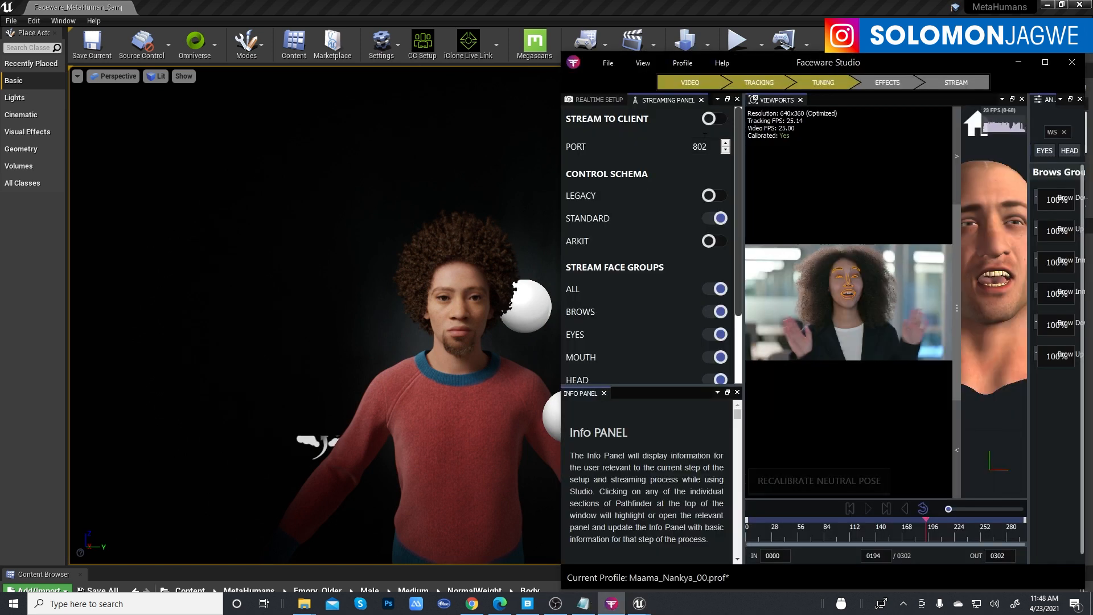
pyautogui.click(712, 120)
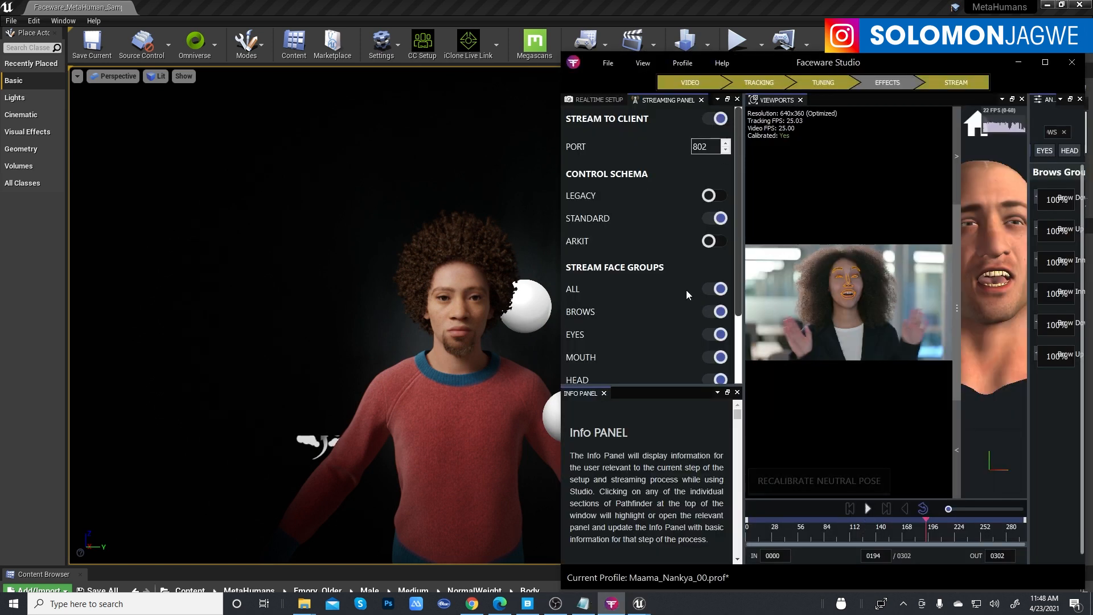
pyautogui.scroll(-2, 737, 244)
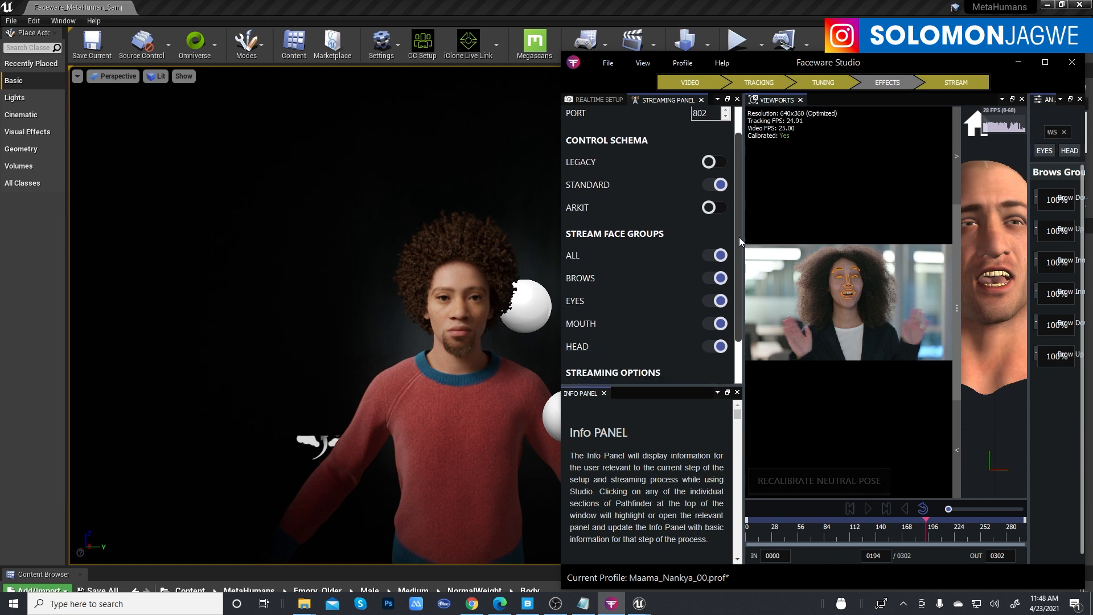
pyautogui.scroll(2, 739, 216)
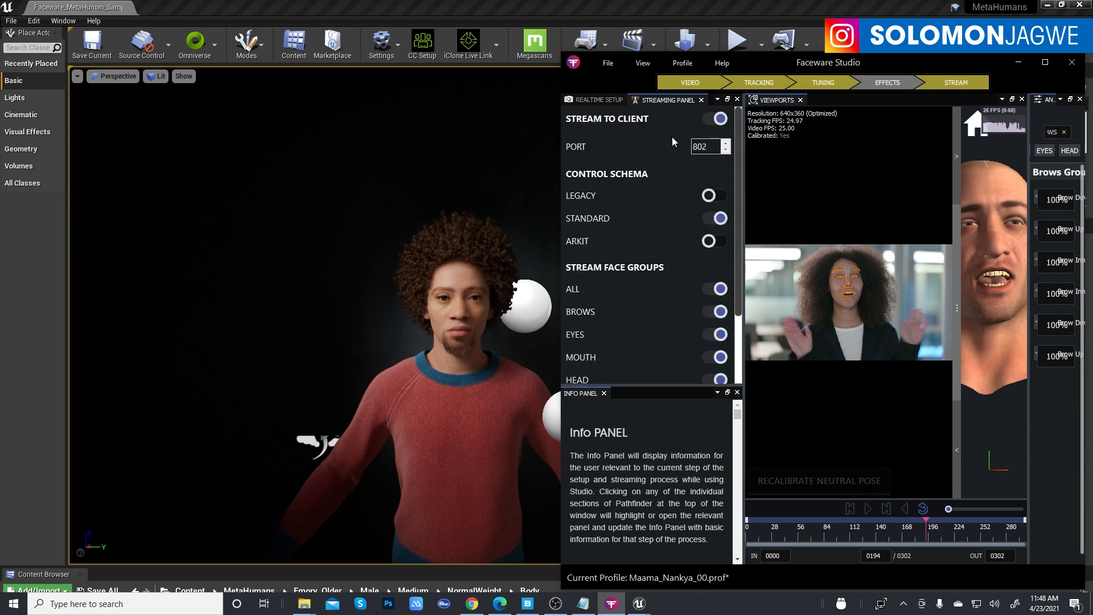
# Load the Actor_10 video from the Footage folder as the realtime media input and calibrate its neutral pose.
pyautogui.click(595, 99)
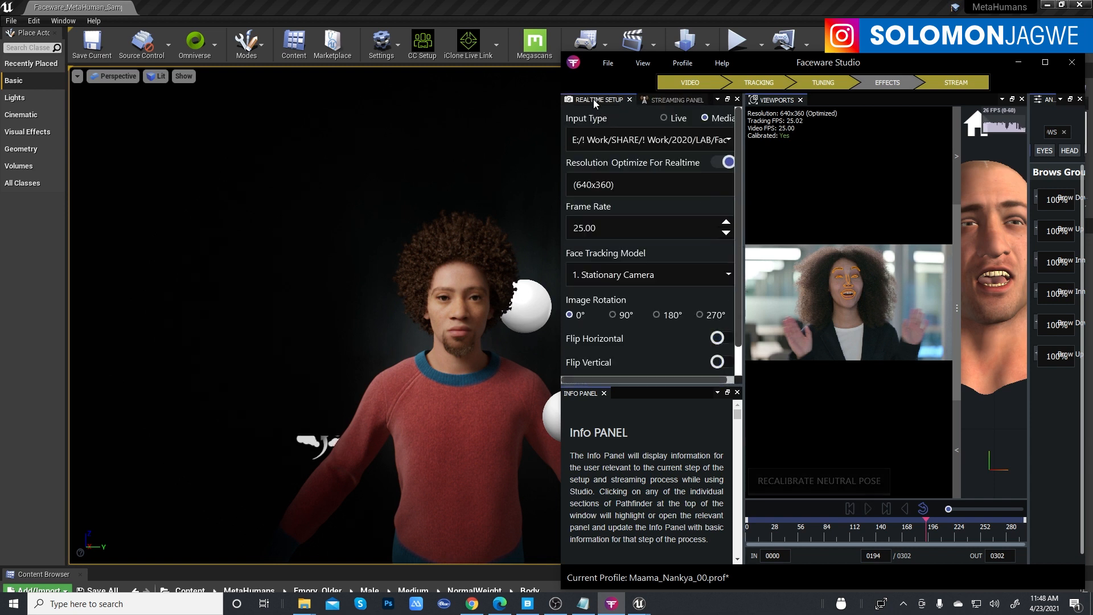
pyautogui.click(686, 141)
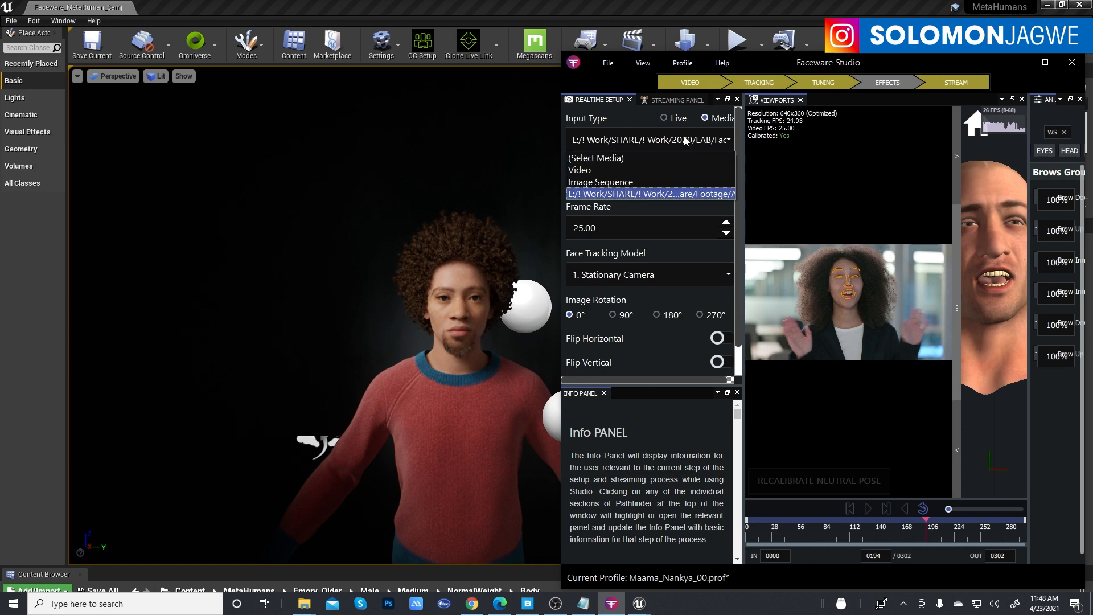
pyautogui.click(592, 170)
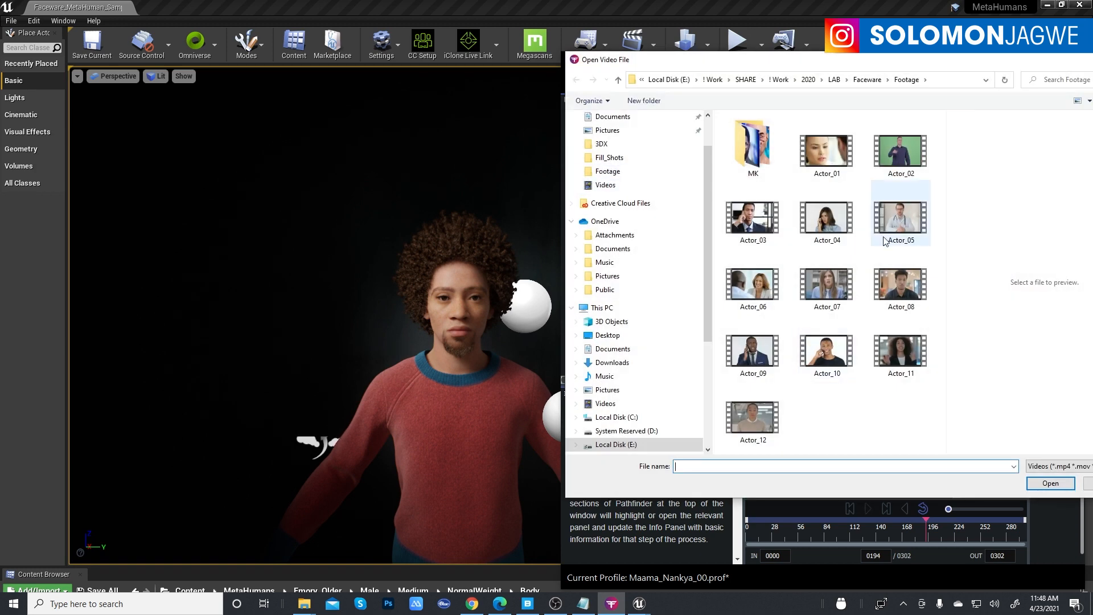
pyautogui.click(834, 353)
pyautogui.click(1051, 483)
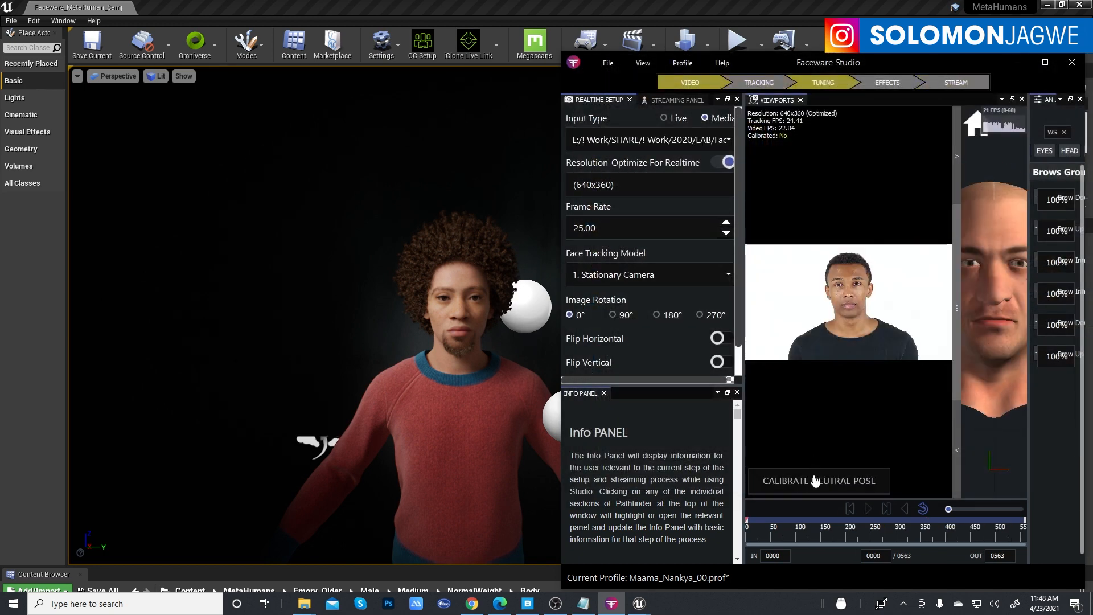
pyautogui.click(818, 480)
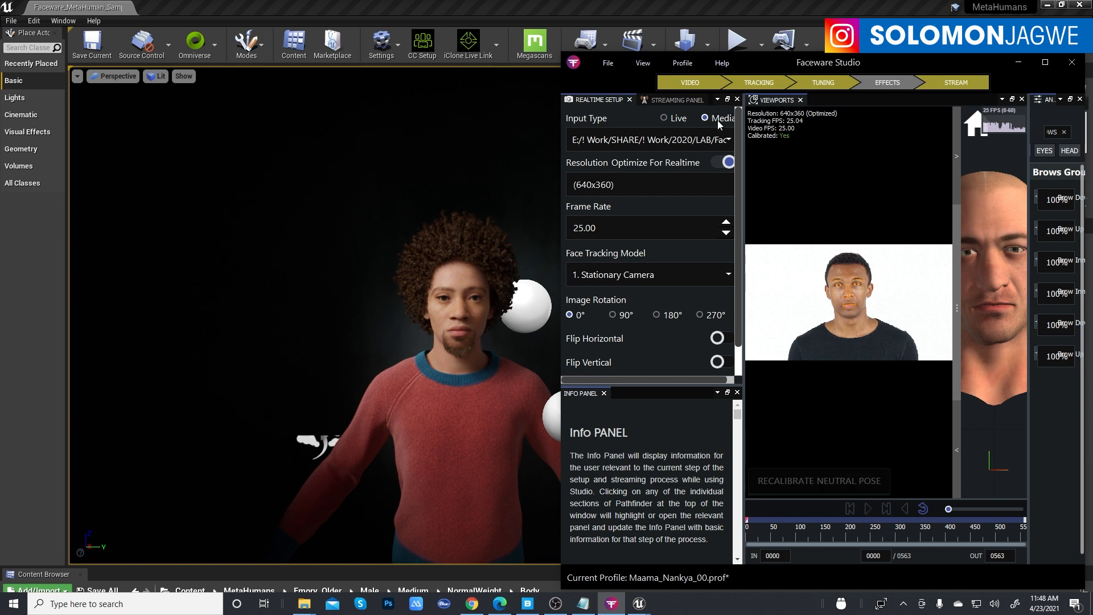
# Start the video playback, return to Unreal Editor to play the level with the streamed motion, and select BP_Emory_Older in the World Outliner.
pyautogui.click(678, 100)
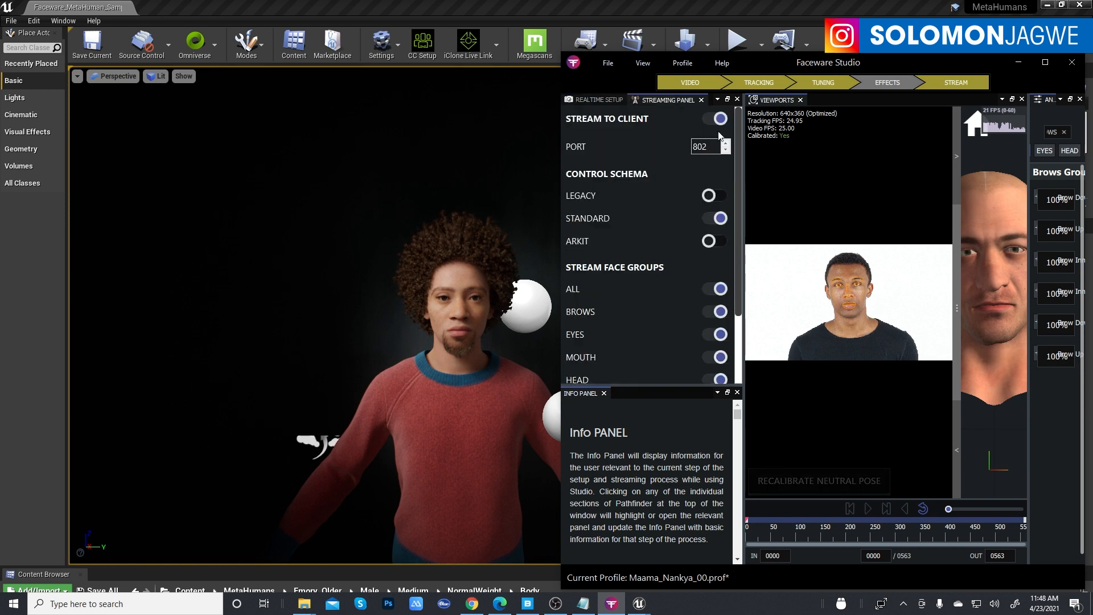
pyautogui.click(867, 509)
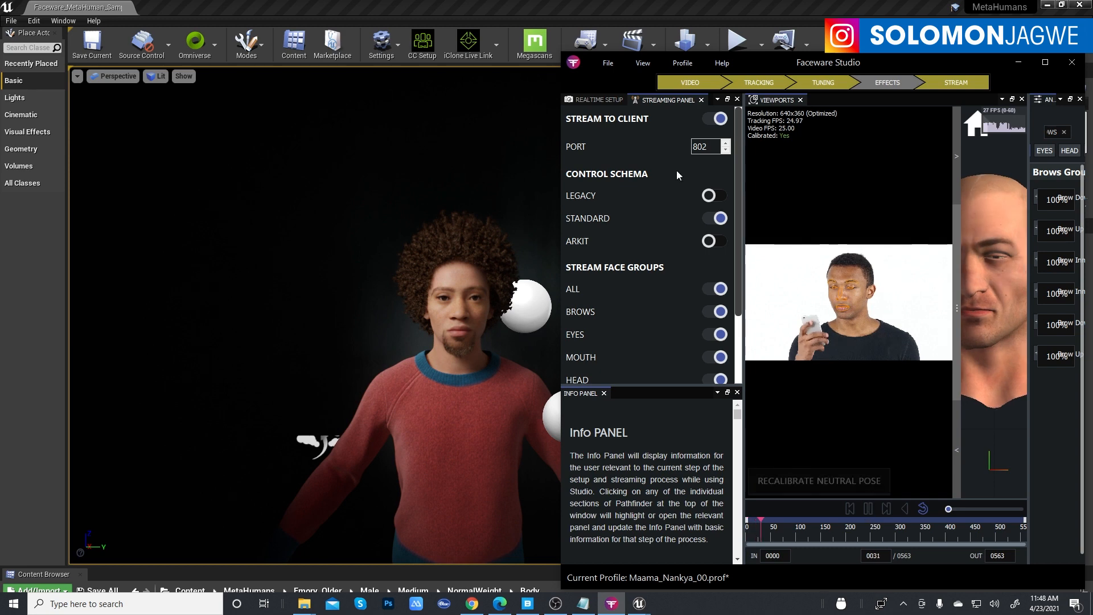
pyautogui.click(521, 8)
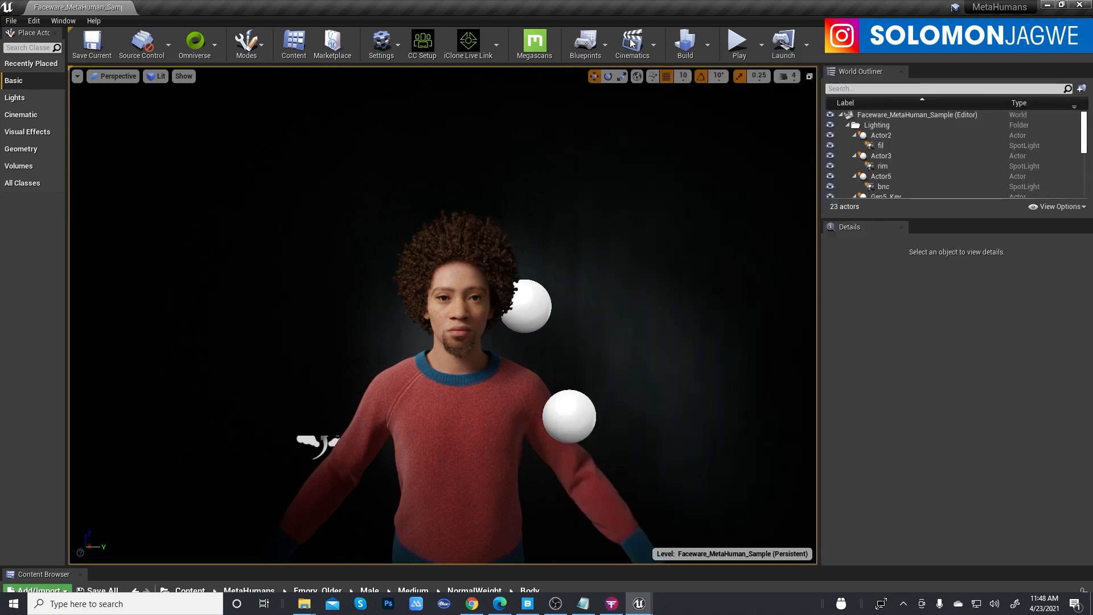
pyautogui.click(738, 44)
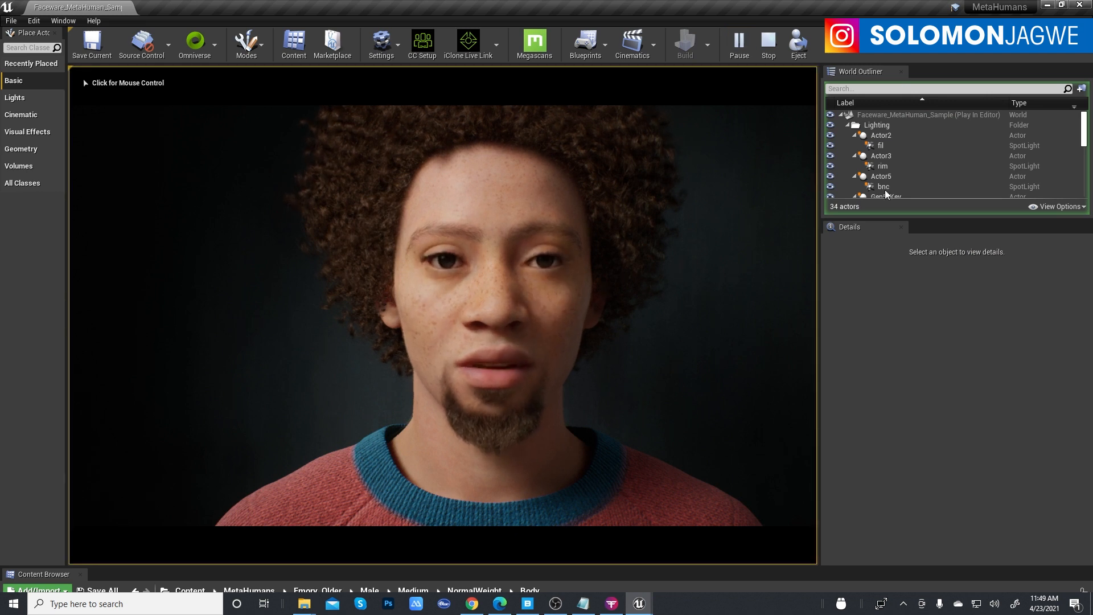
pyautogui.moveTo(1085, 126)
pyautogui.mouseDown()
pyautogui.moveTo(1085, 176)
pyautogui.moveTo(1086, 131)
pyautogui.moveTo(1088, 146)
pyautogui.mouseUp()
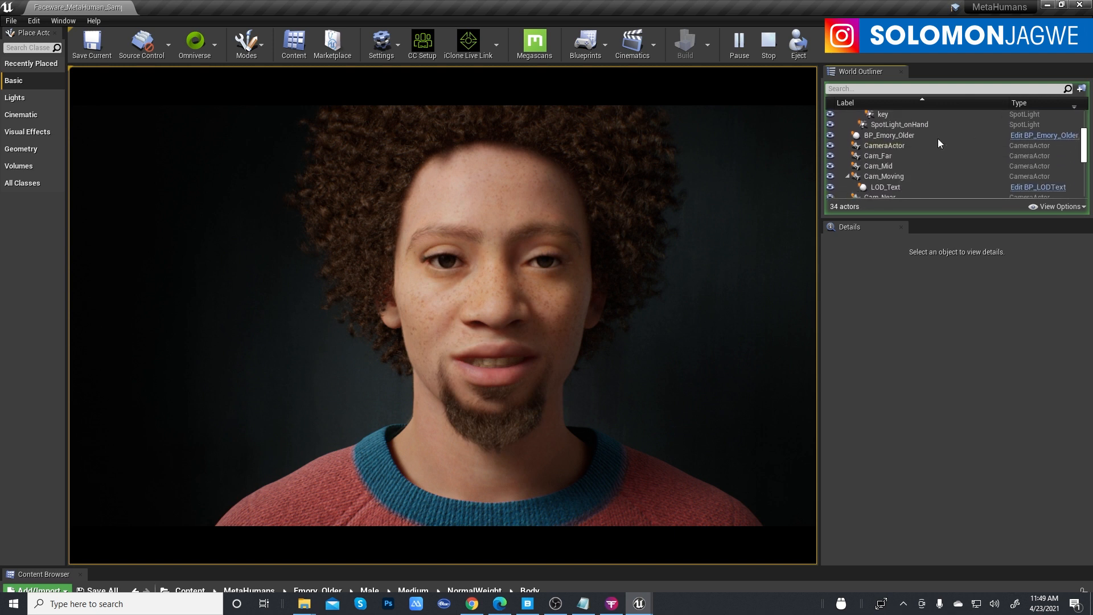
pyautogui.click(882, 135)
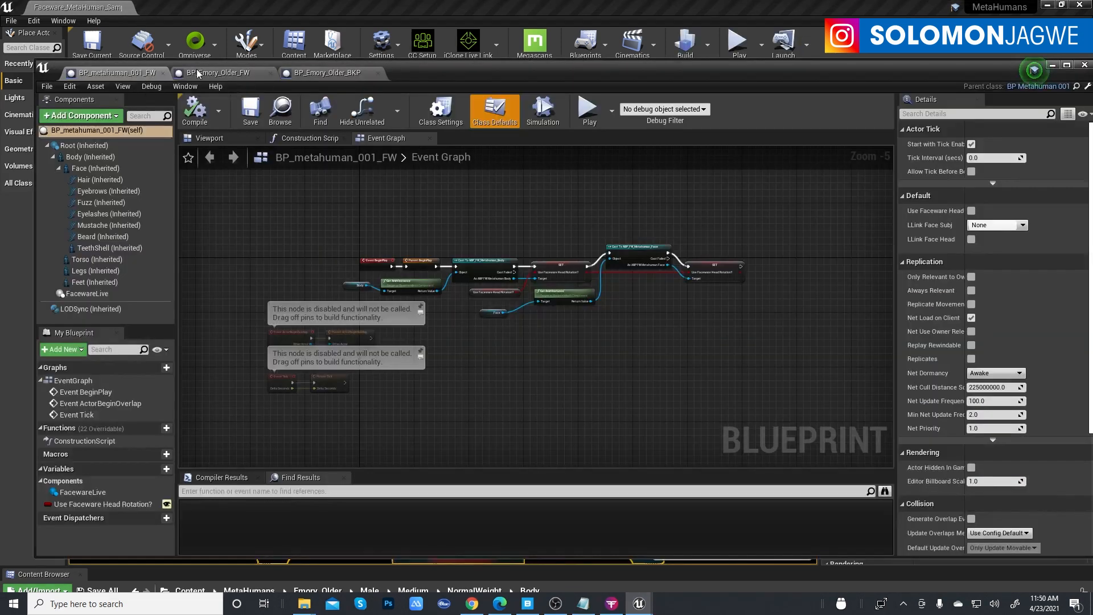
# Delete all nodes from the BP_Emory_Older_FW Event Graph.
pyautogui.click(207, 74)
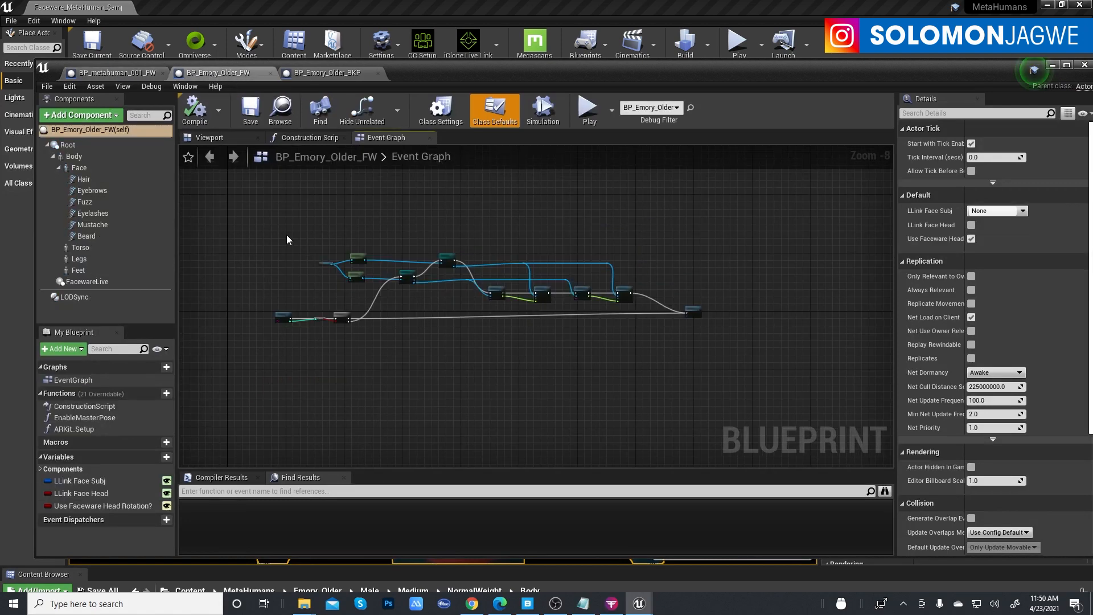
pyautogui.moveTo(237, 209); pyautogui.dragTo(747, 391)
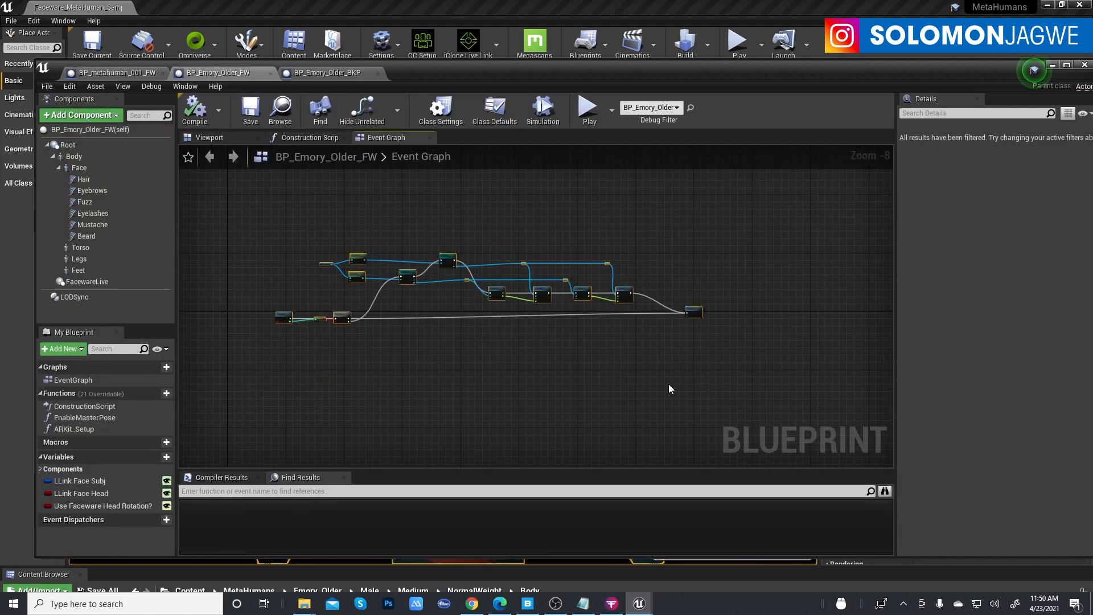
pyautogui.scroll(-4, 669, 384)
pyautogui.scroll(4, 581, 397)
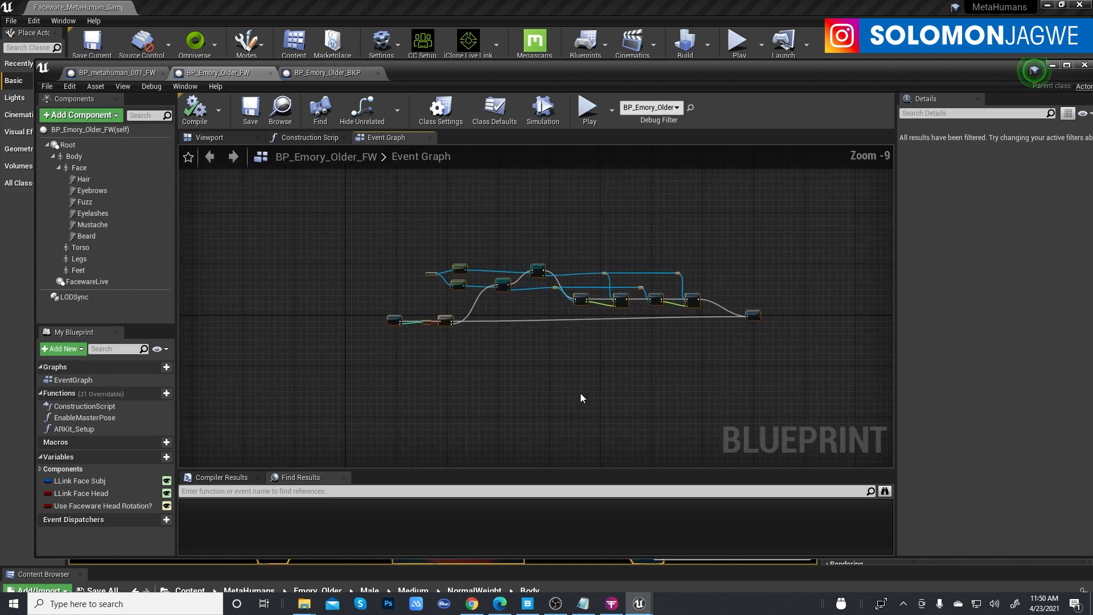
pyautogui.press('Delete')
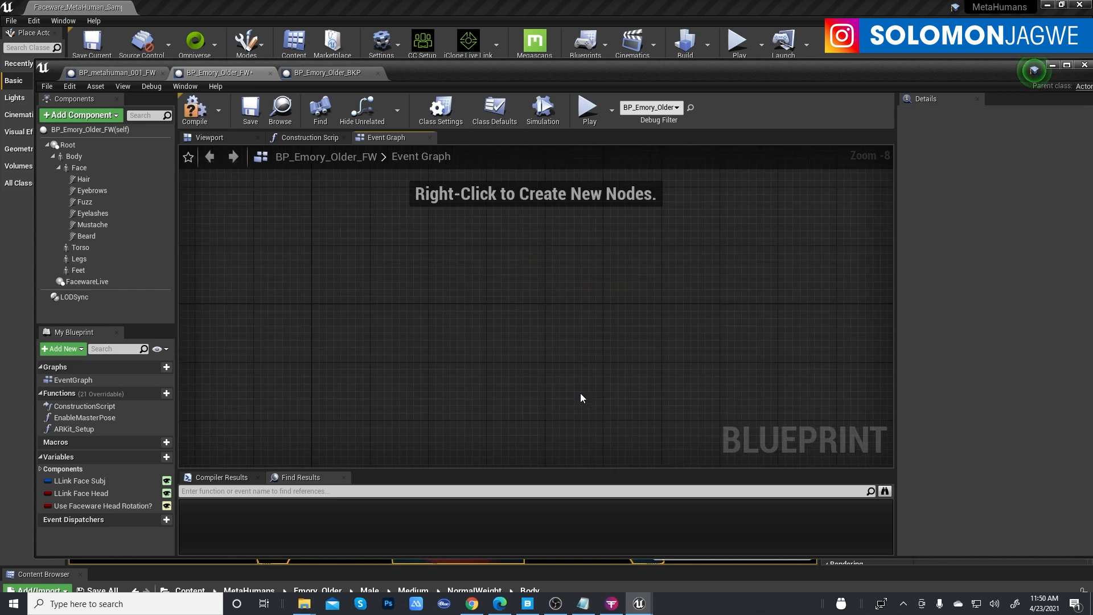
# Copy all Event Graph nodes from BP_metahuman_001_FW and paste them into the BP_Emory_Older_FW Event Graph.
pyautogui.click(132, 72)
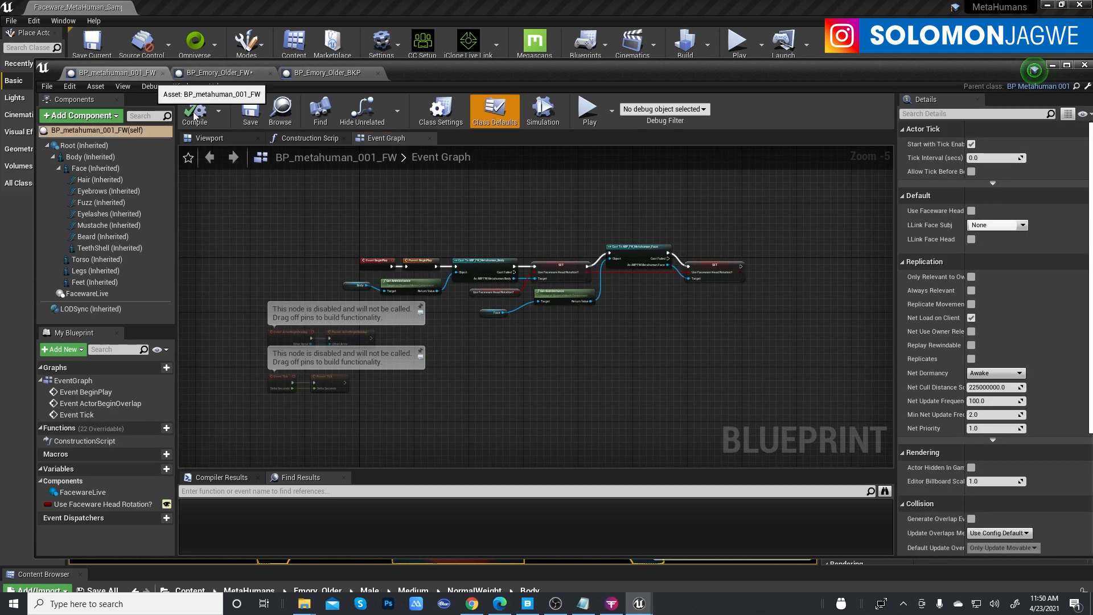
pyautogui.hotkey('ctrl', 'a')
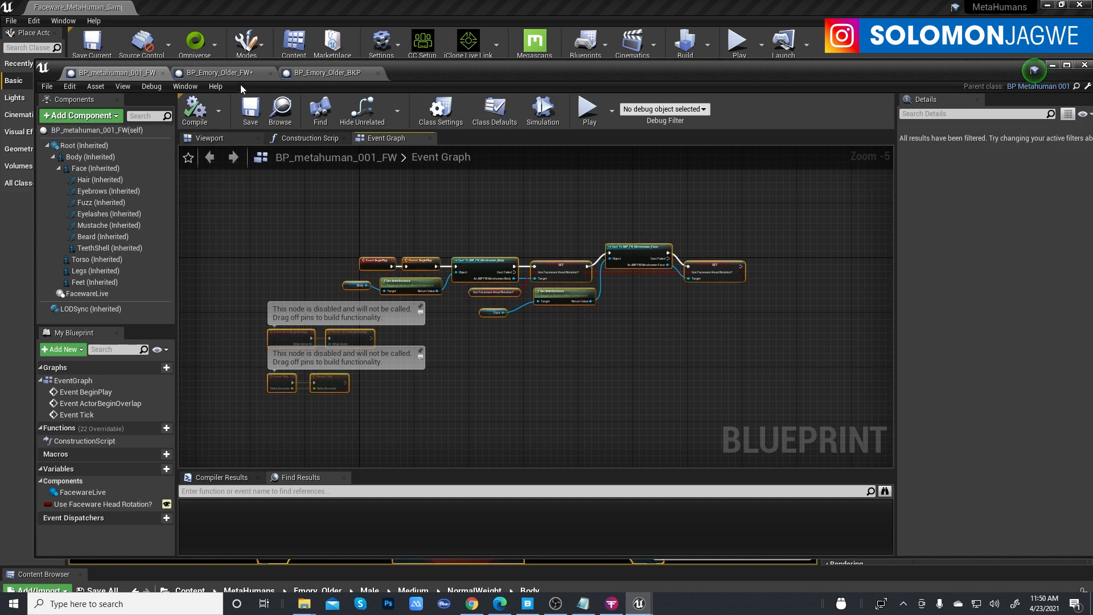
pyautogui.click(221, 73)
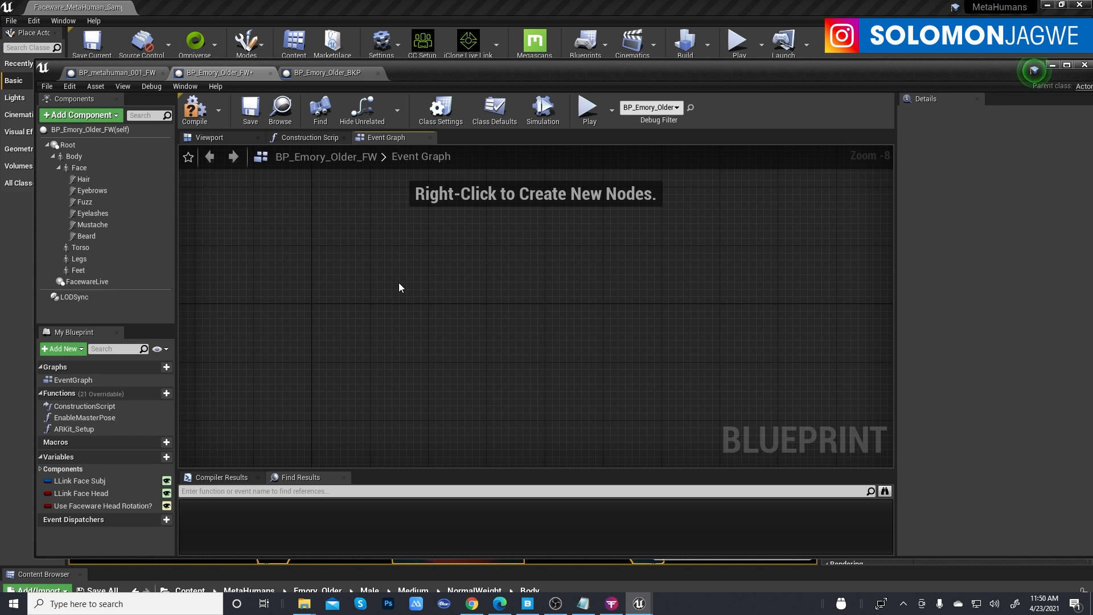
pyautogui.hotkey('ctrl', 'v')
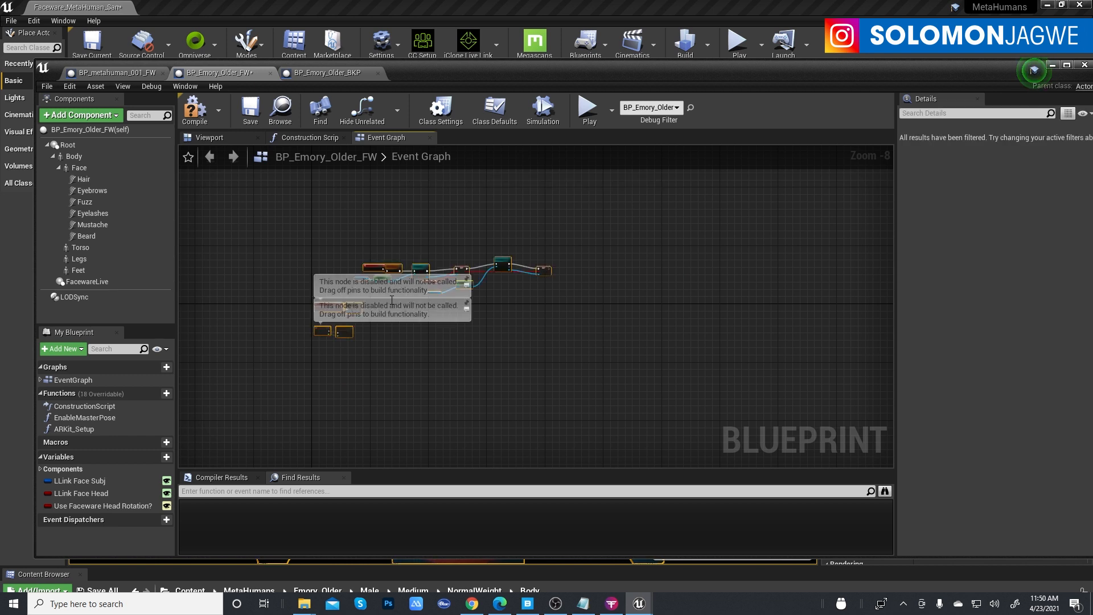
pyautogui.scroll(3, 343, 294)
pyautogui.scroll(2, 497, 323)
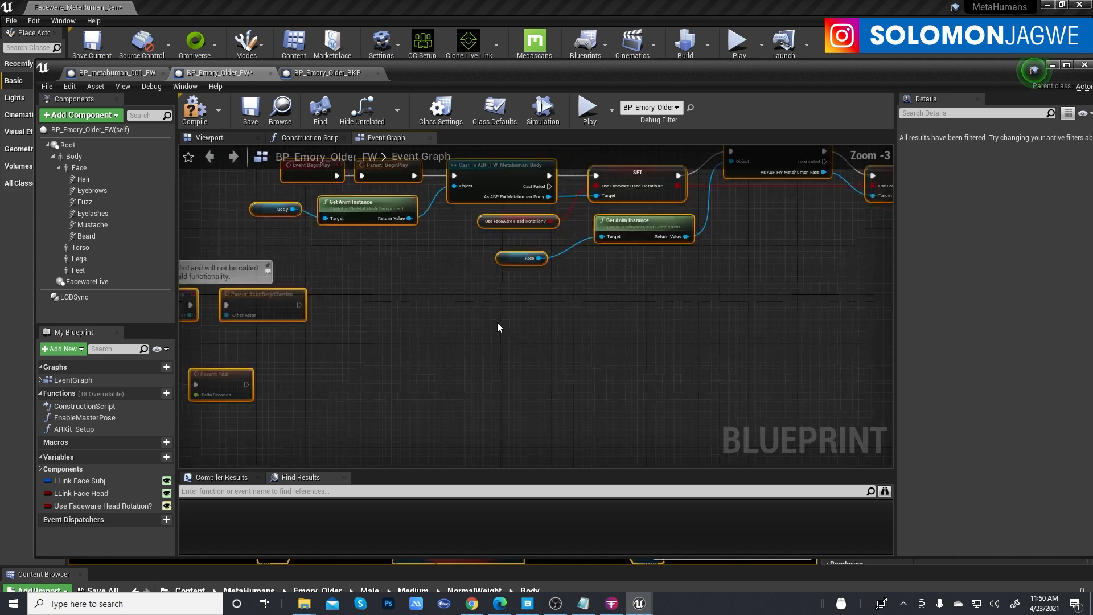
# Inspect the Use Faceware Head Rotation? variable node's settings and compile the BP_Emory_Older_FW blueprint.
pyautogui.scroll(-1, 497, 322)
pyautogui.click(505, 249)
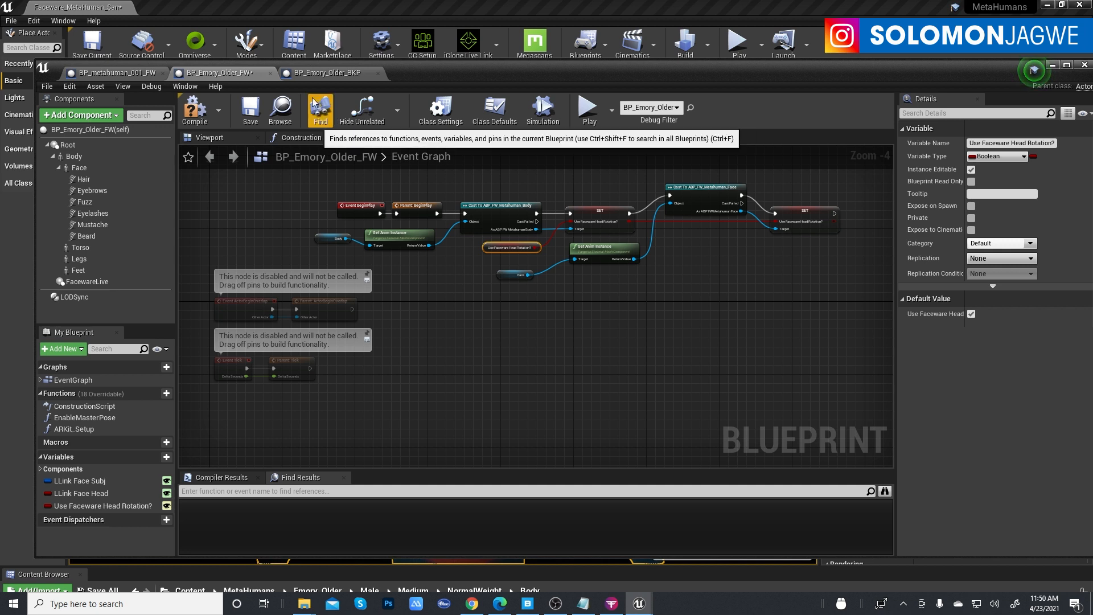
pyautogui.click(201, 112)
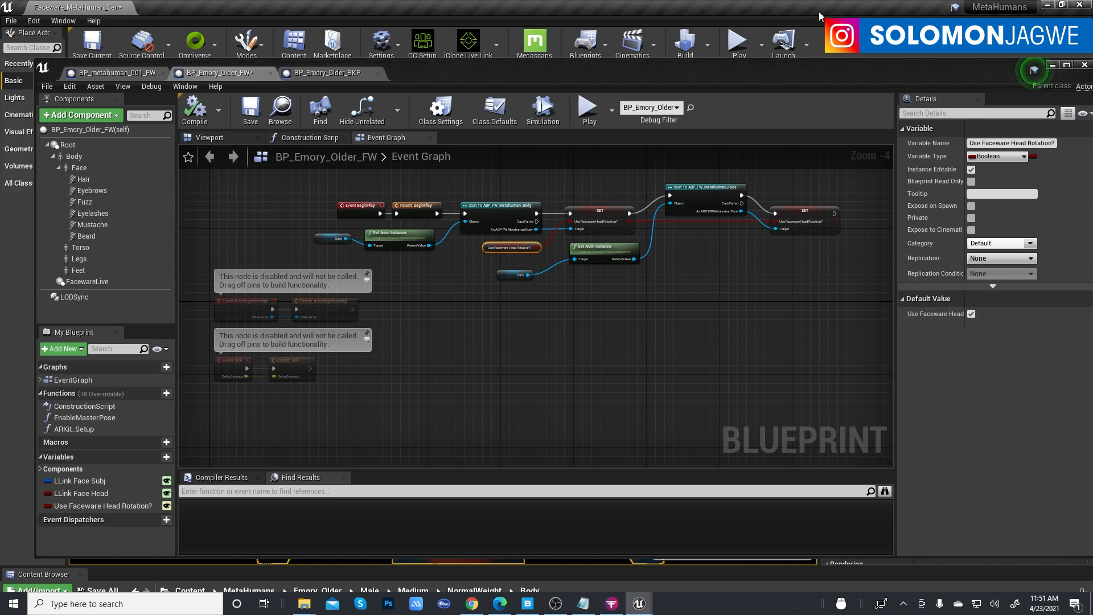
# Minimize the Blueprint editor, play the level to compare the streamed head motion with the Faceware Studio video, and stop playing.
pyautogui.click(1055, 63)
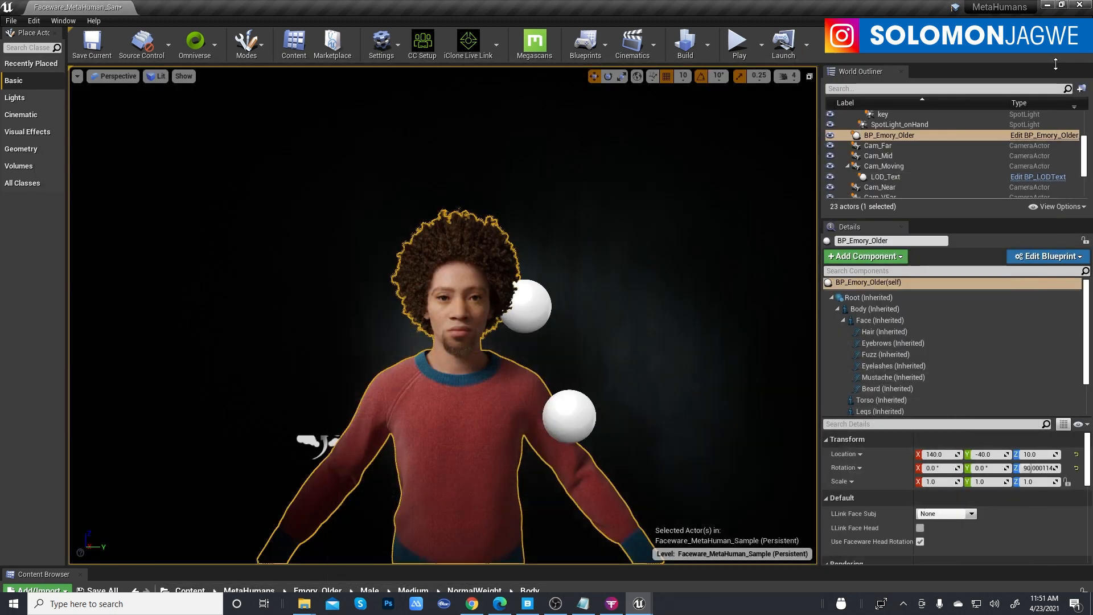
pyautogui.click(737, 47)
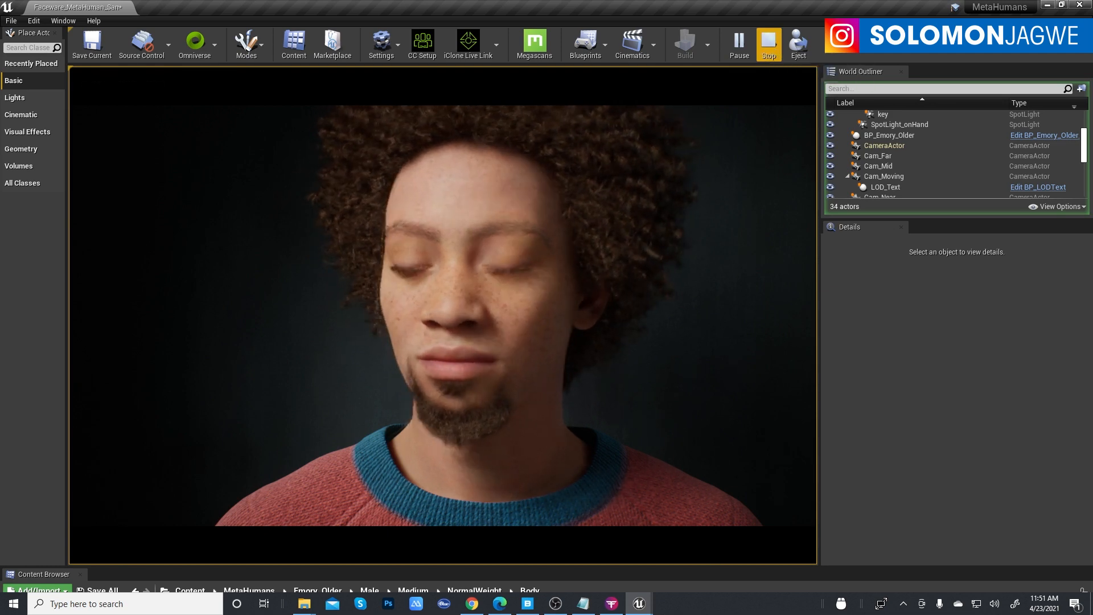
pyautogui.click(612, 604)
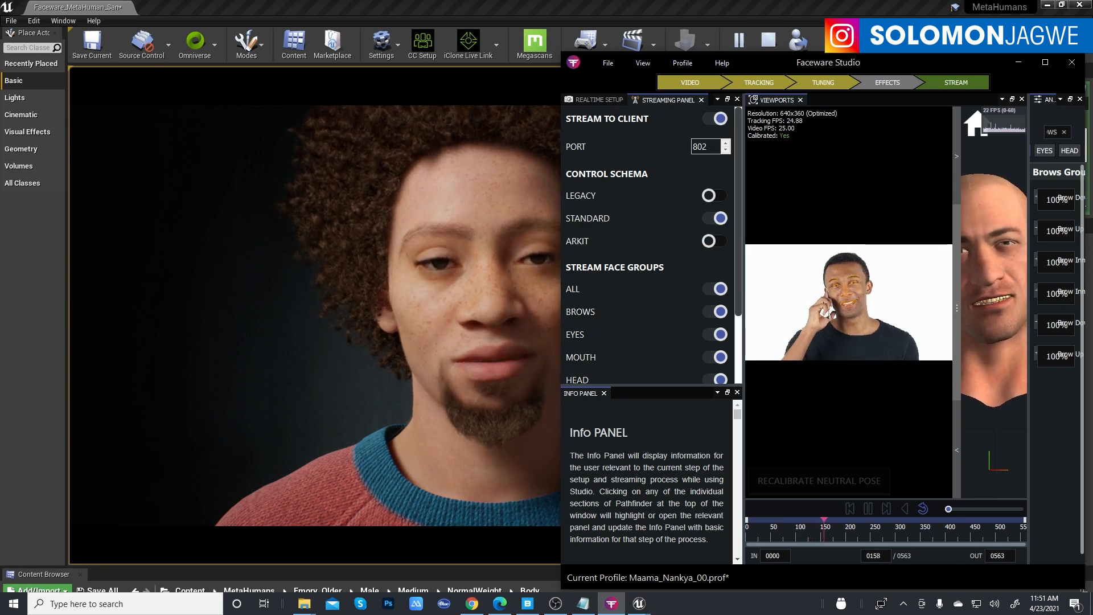
pyautogui.click(520, 312)
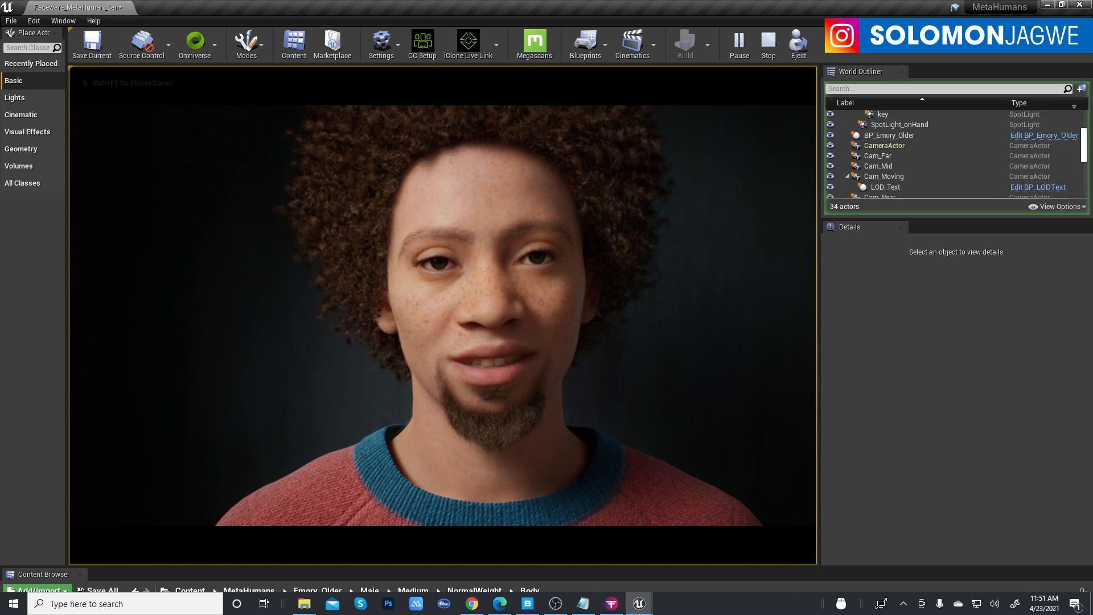
pyautogui.press('Escape')
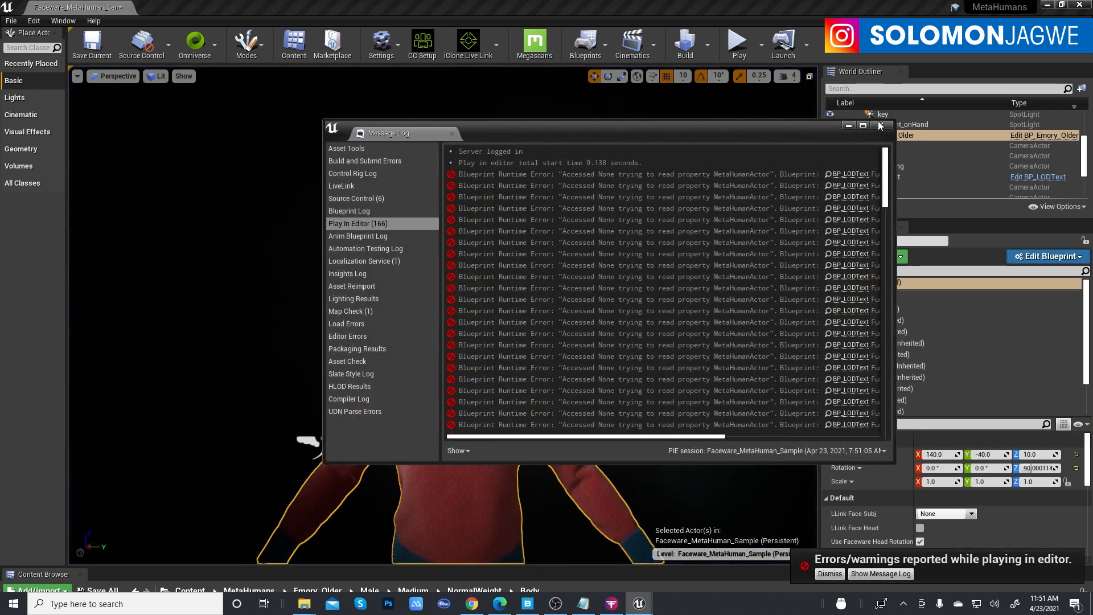
# Switch the level viewport to the Cam_Near camera view, leaving the message log.
pyautogui.click(132, 79)
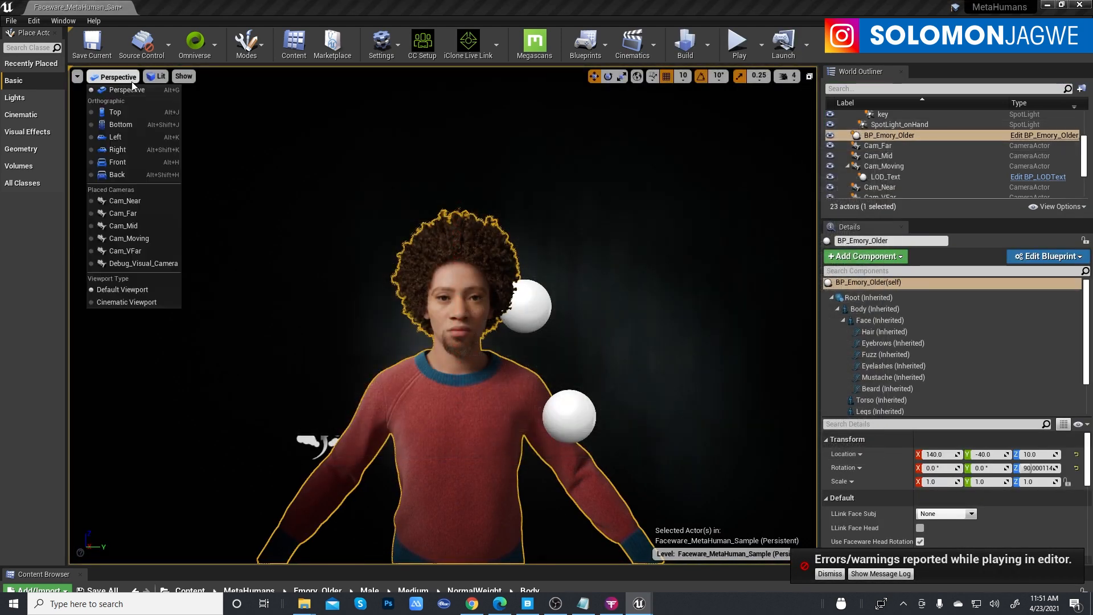
pyautogui.click(125, 201)
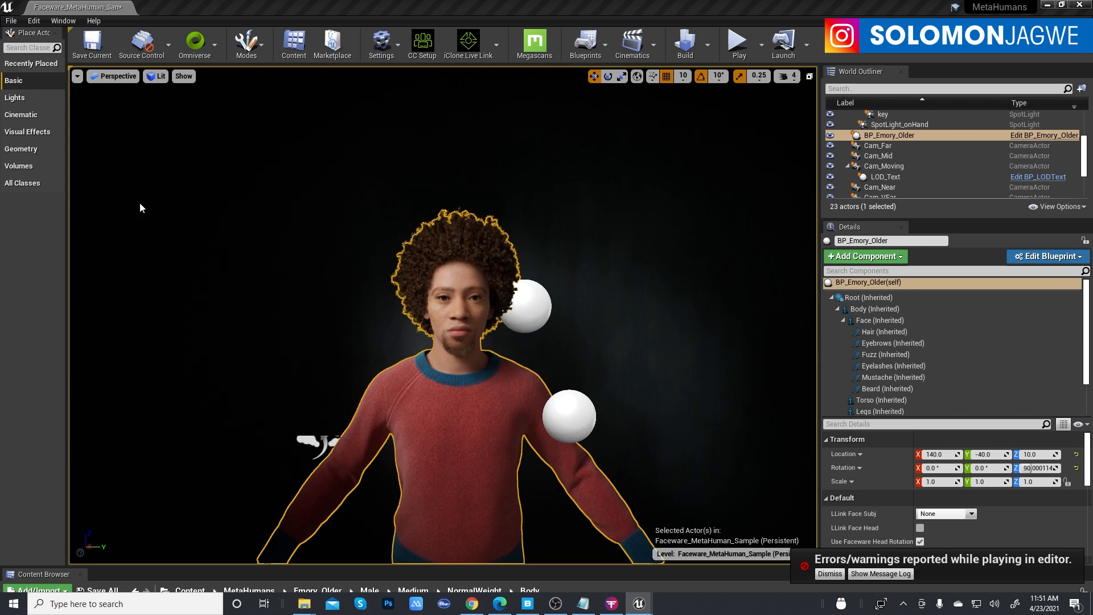
pyautogui.scroll(3, 443, 315)
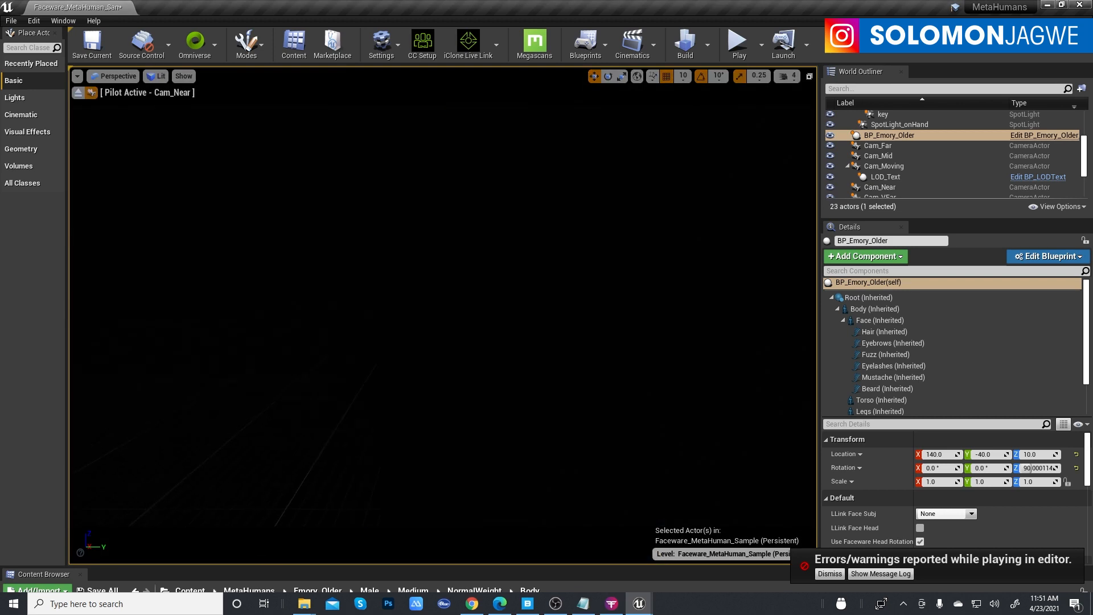
# Enlarge the source video view in Faceware Studio and play the level to compare the MetaHuman's motion with the video.
pyautogui.moveTo(443, 315); pyautogui.dragTo(516, 384, button='middle')
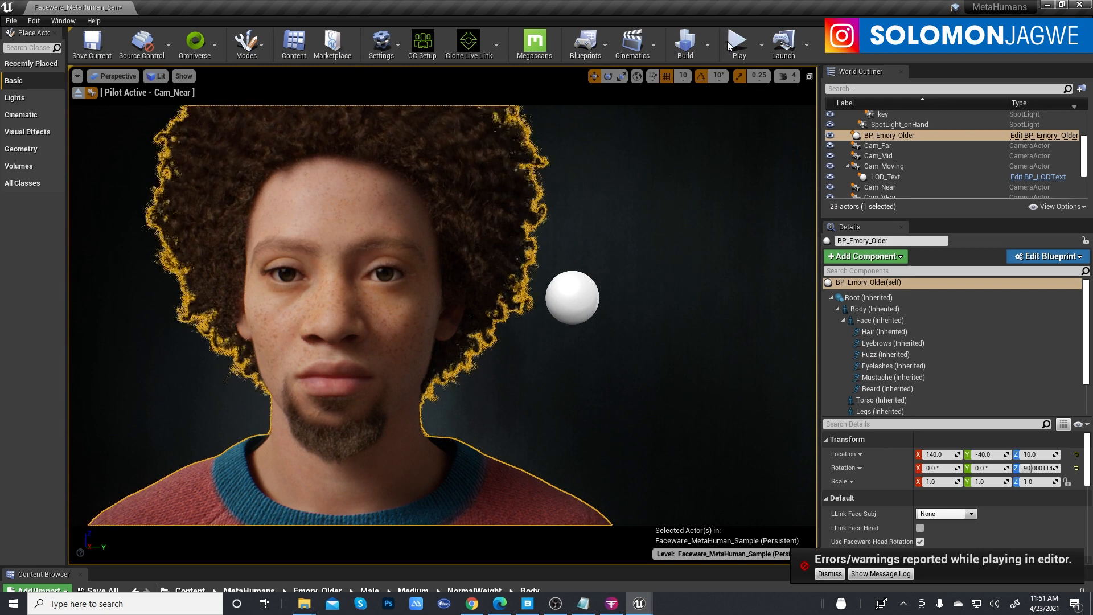
pyautogui.click(612, 604)
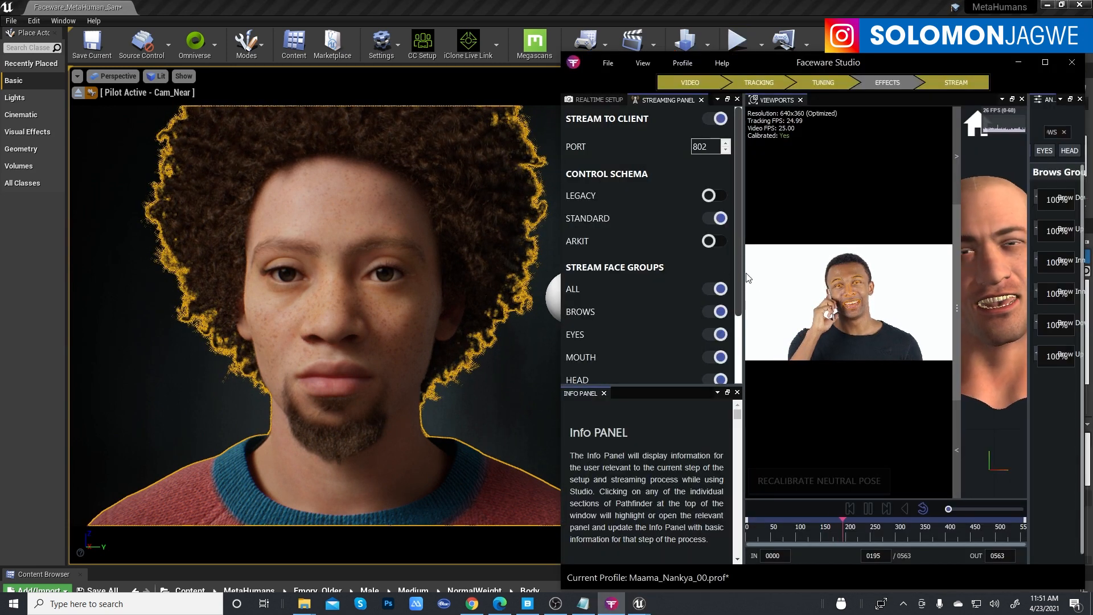
pyautogui.moveTo(745, 272); pyautogui.dragTo(614, 272)
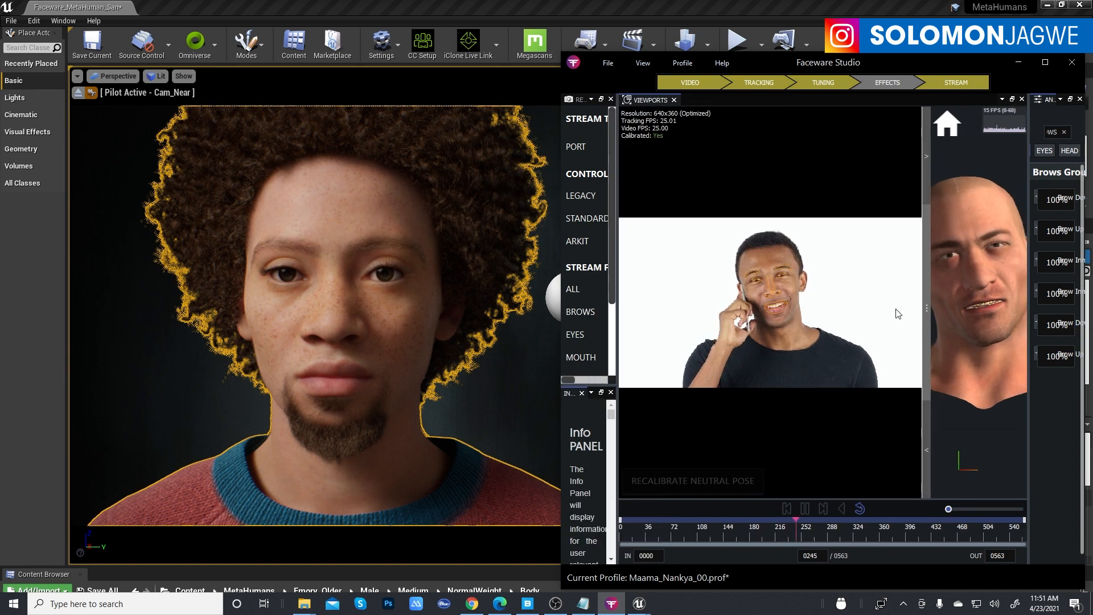
pyautogui.moveTo(926, 330); pyautogui.dragTo(991, 323)
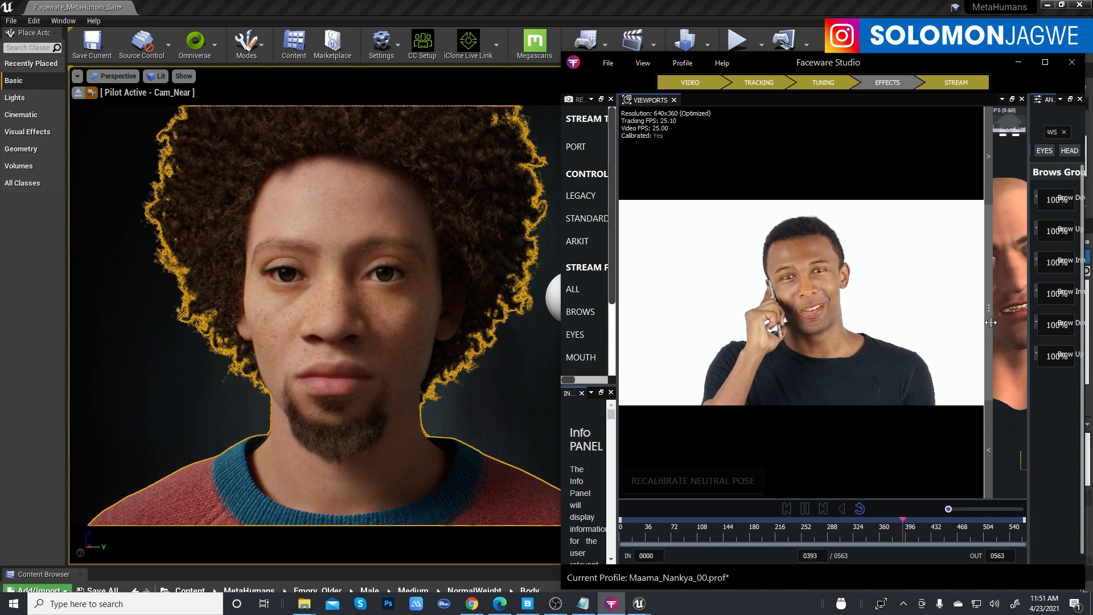
pyautogui.click(739, 42)
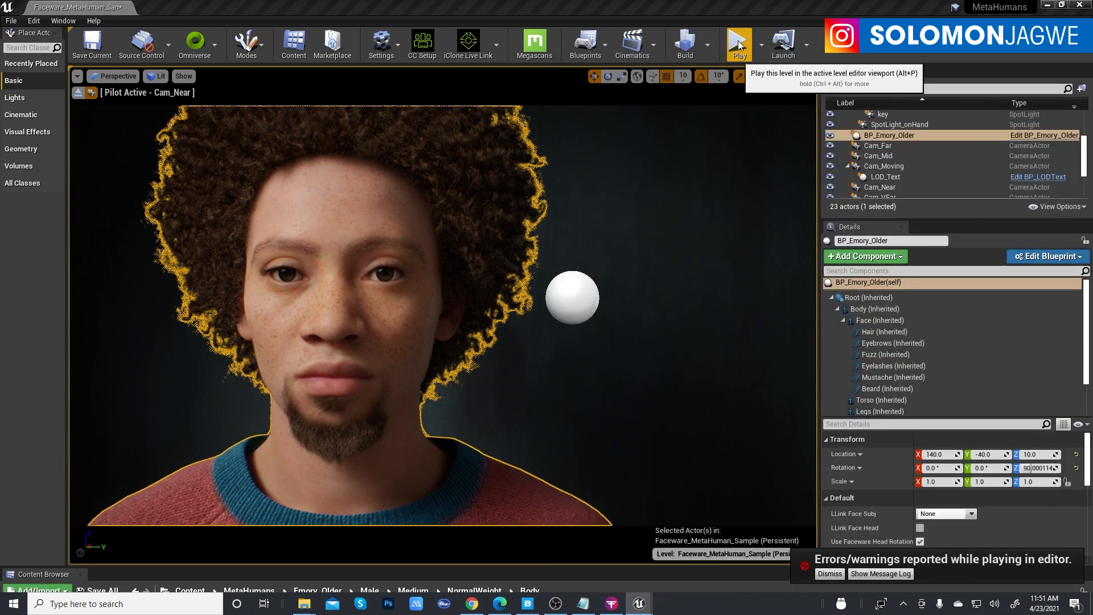
pyautogui.click(612, 606)
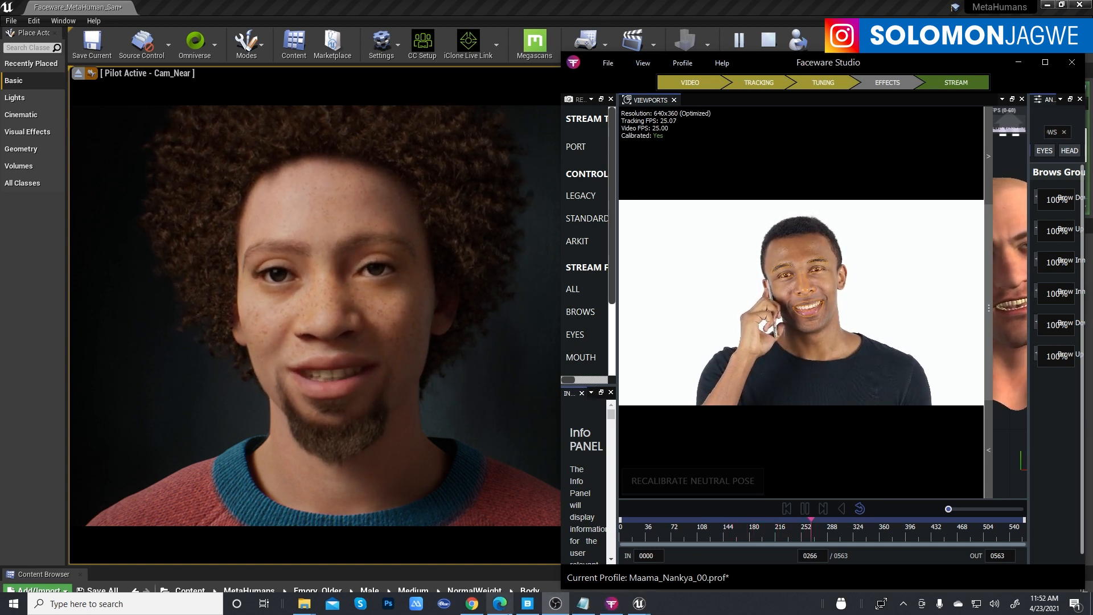
# Compare the Event Graph nodes of BP_Emory_Older_FW and BP_metahuman_001_FW, and stop playing the level, closing the message log.
pyautogui.moveTo(639, 603)
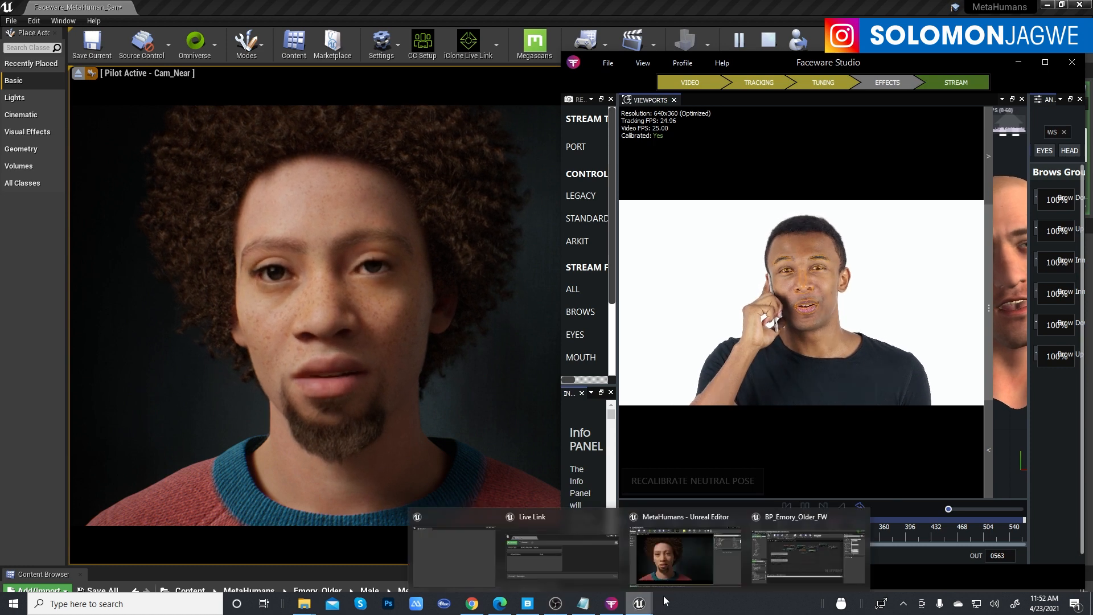
pyautogui.click(794, 522)
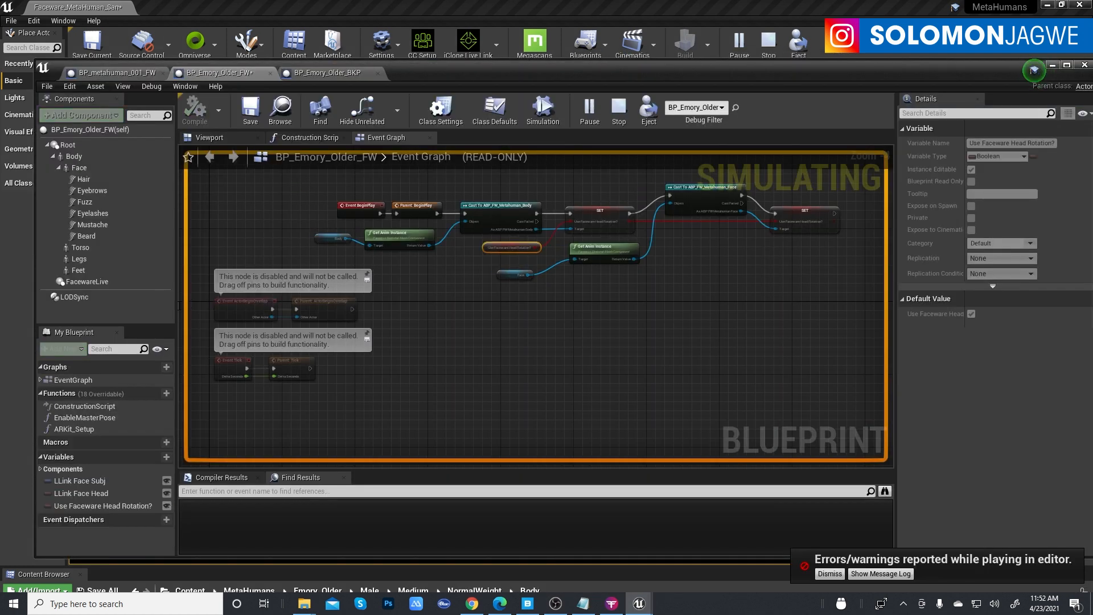
pyautogui.click(468, 348)
pyautogui.click(517, 249)
pyautogui.click(132, 75)
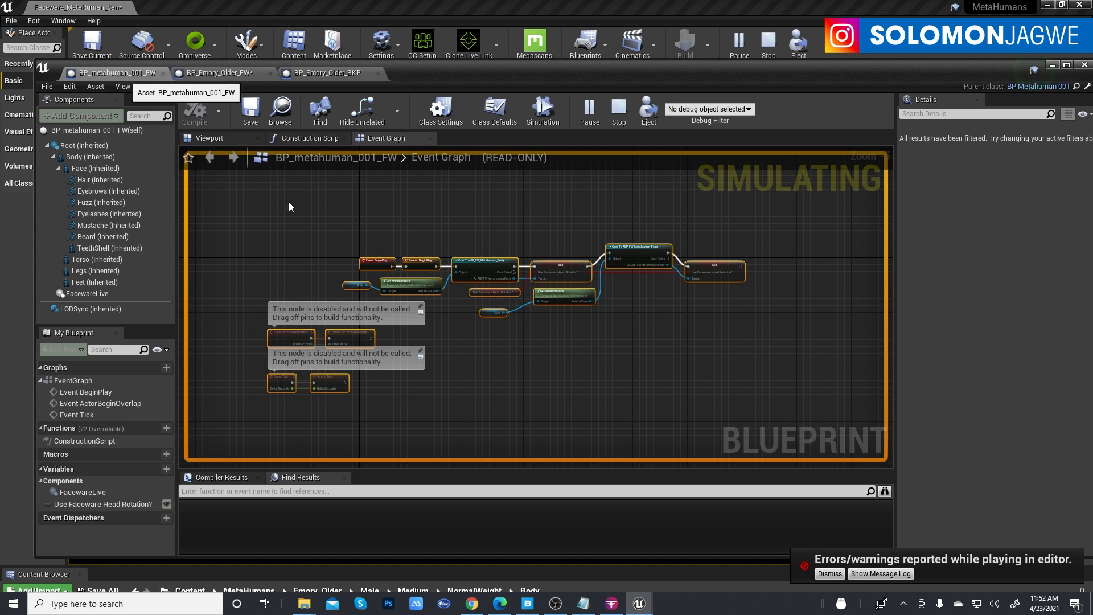
pyautogui.moveTo(228, 189); pyautogui.dragTo(743, 392)
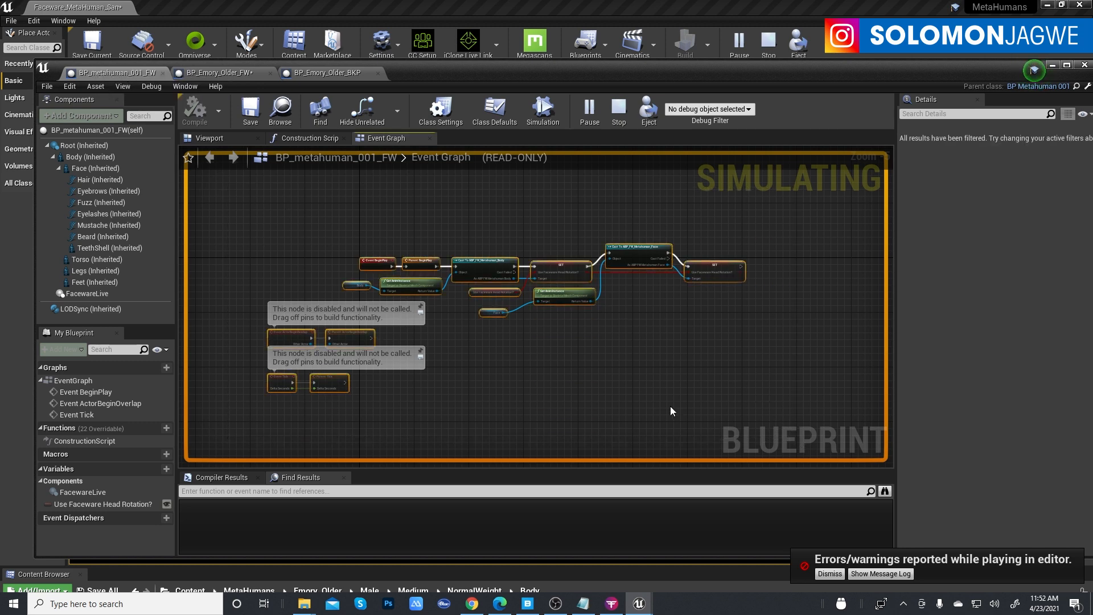
pyautogui.click(208, 73)
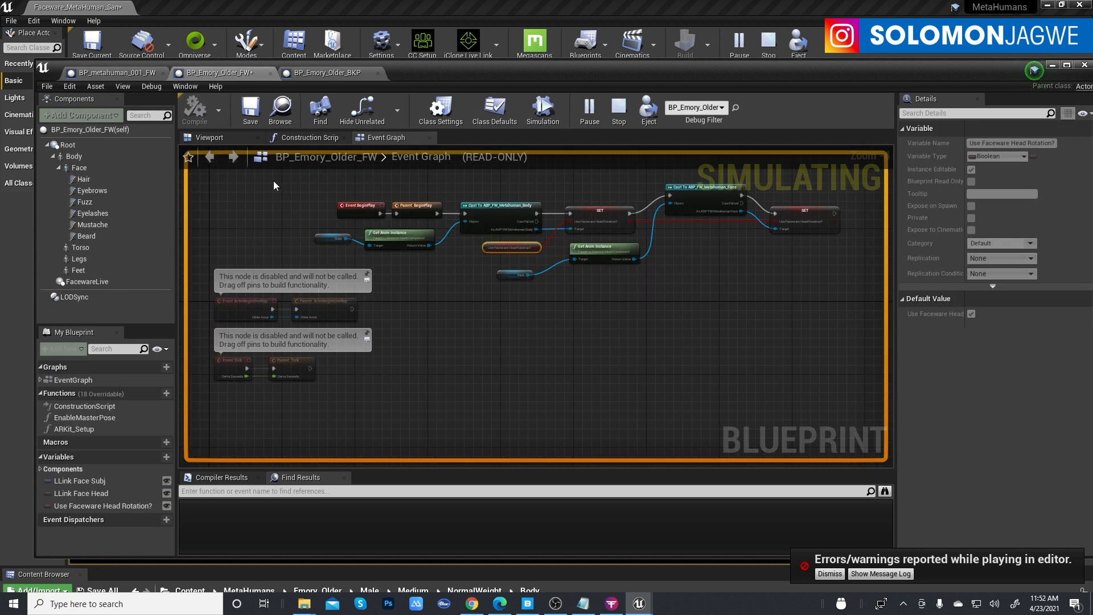
pyautogui.click(475, 322)
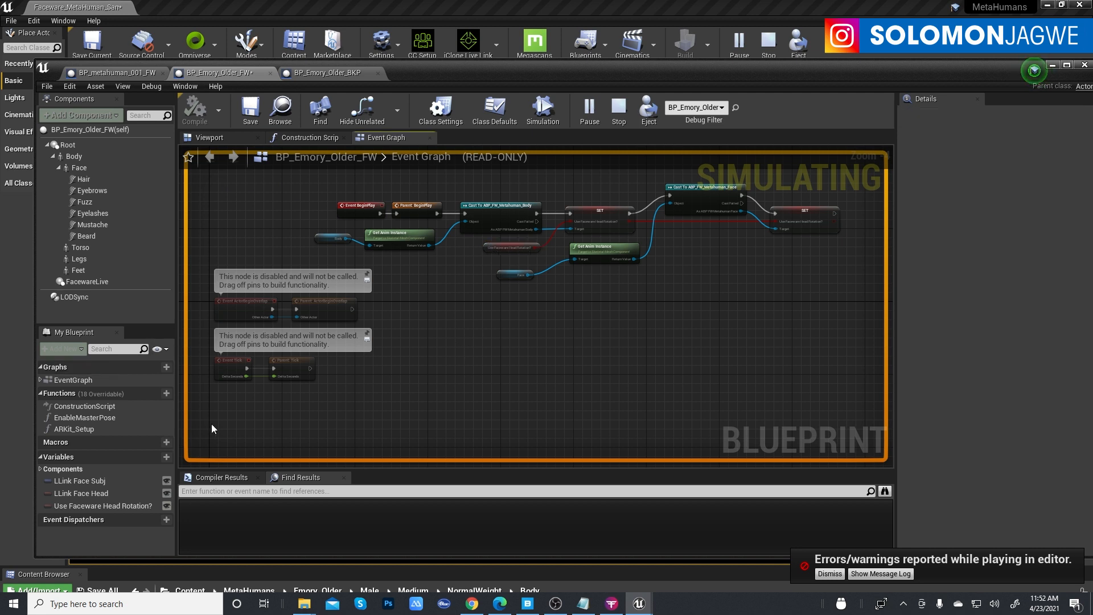
pyautogui.click(773, 57)
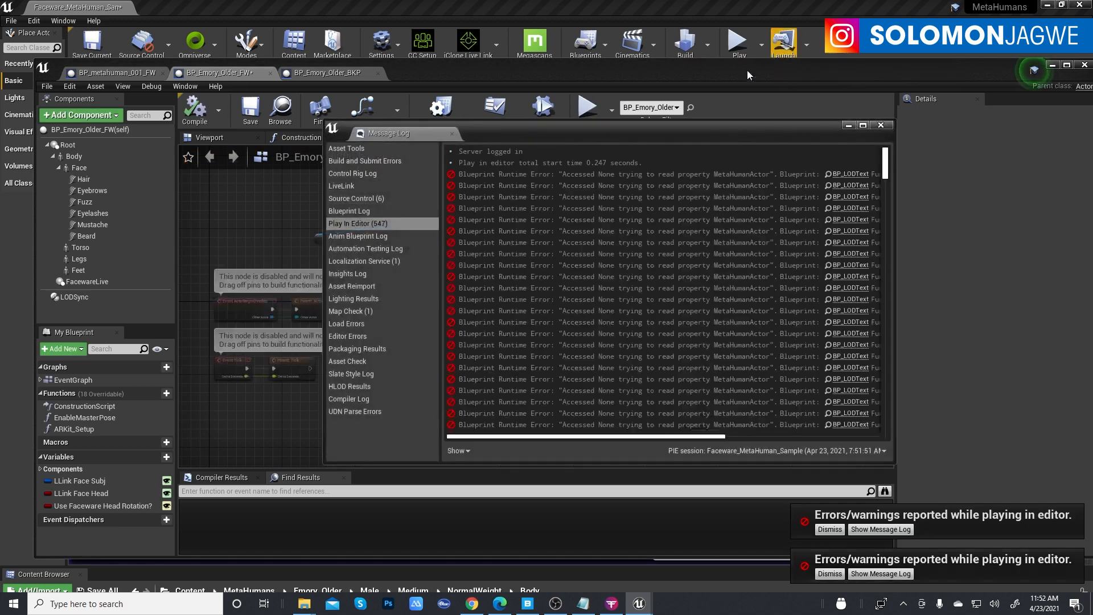
pyautogui.click(881, 126)
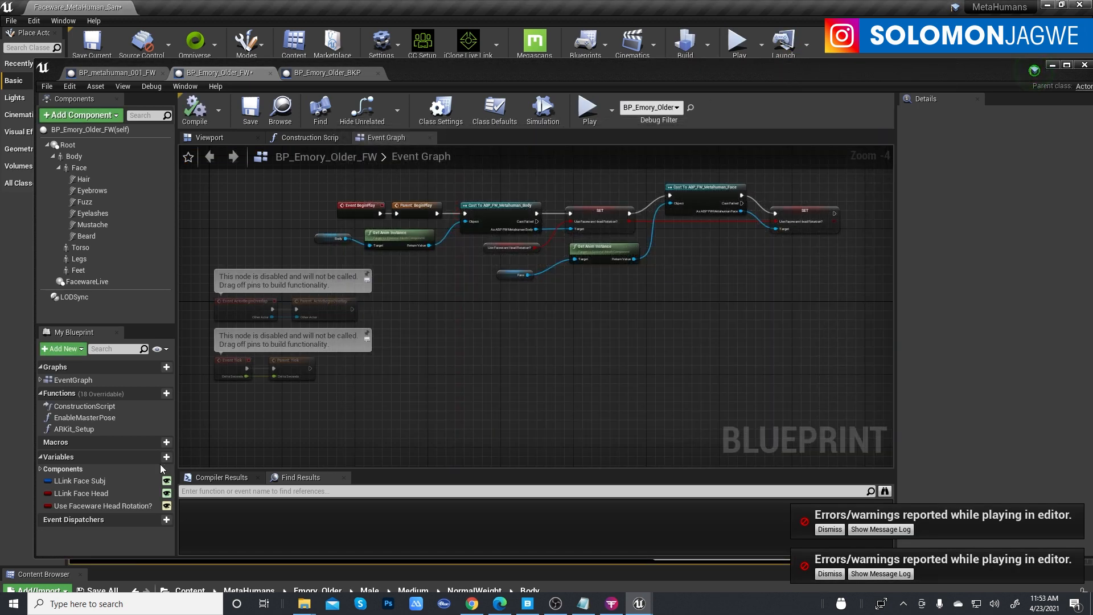
# Check the default value of the Use Faceware Head Rotation? variable in BP_Emory_Older_FW and dismiss the error notifications.
pyautogui.click(119, 507)
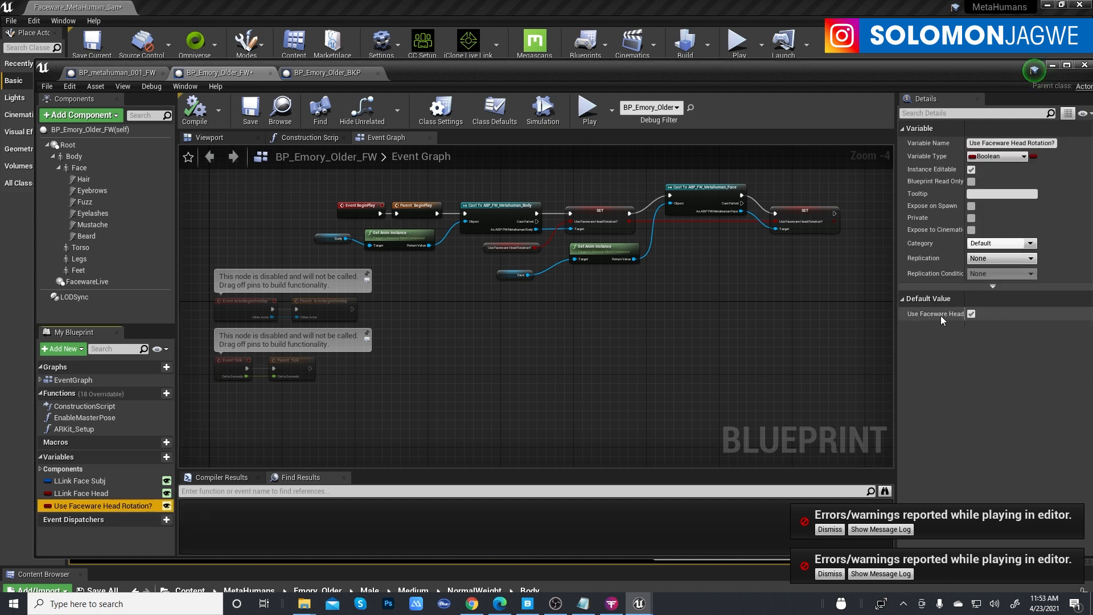
pyautogui.click(513, 248)
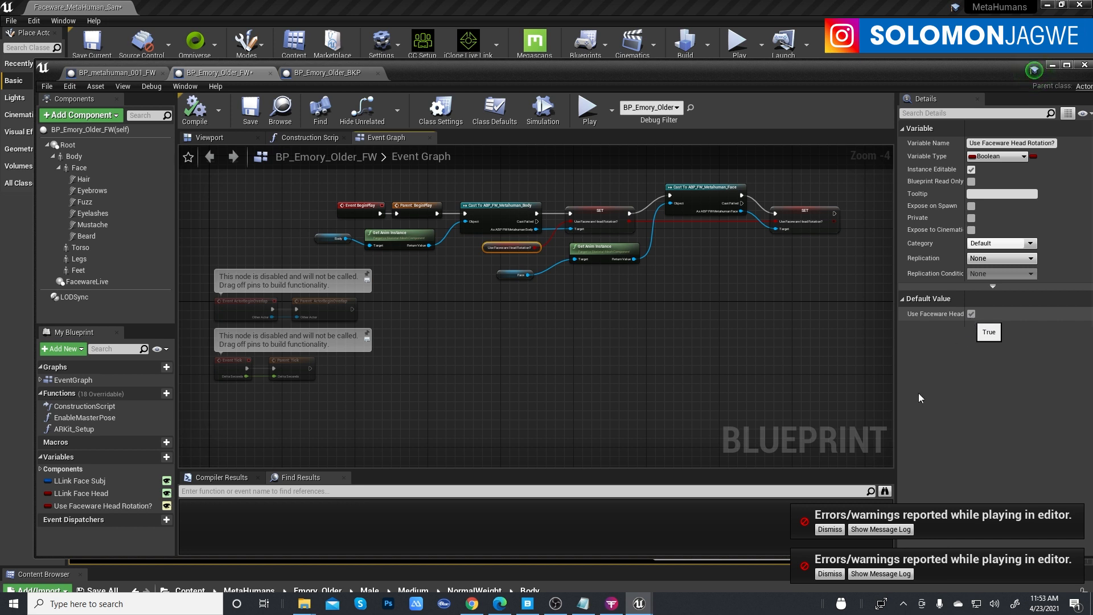
pyautogui.click(833, 573)
pyautogui.click(831, 573)
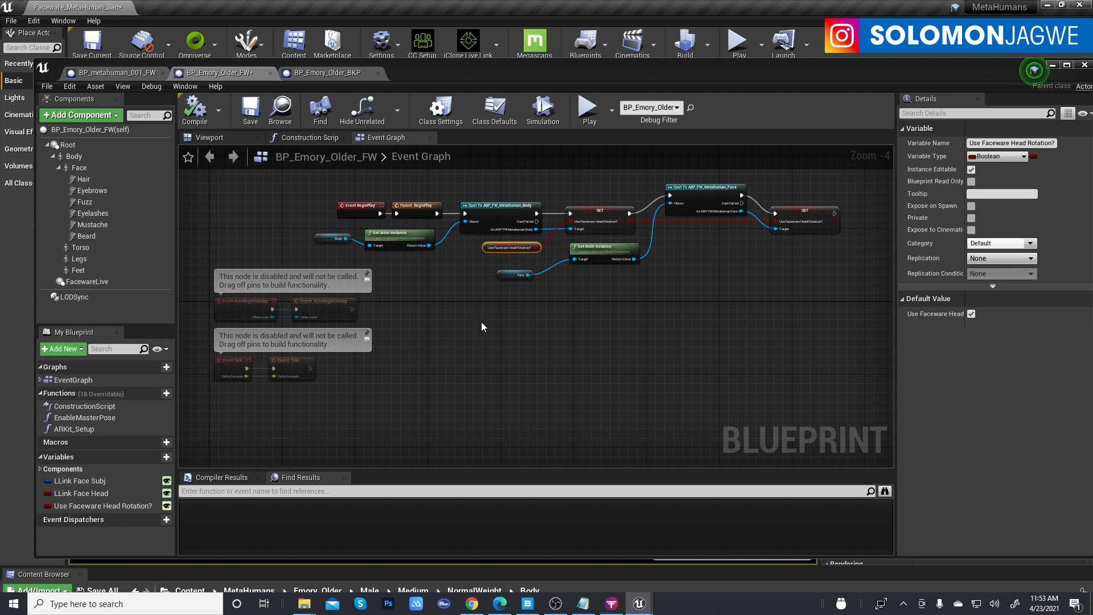
# Compare the Use Faceware Head Rotation? node's default value with the same node in BP_metahuman_001_FW, and return to BP_Emory_Older_FW.
pyautogui.moveTo(524, 323); pyautogui.dragTo(554, 331, button='right')
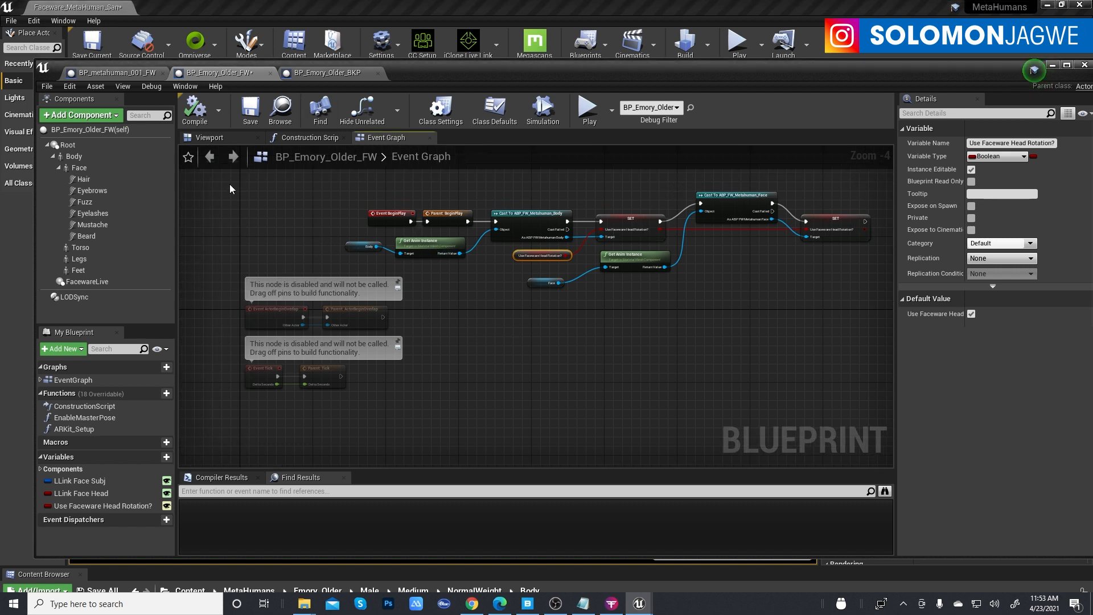
pyautogui.click(540, 257)
pyautogui.click(121, 76)
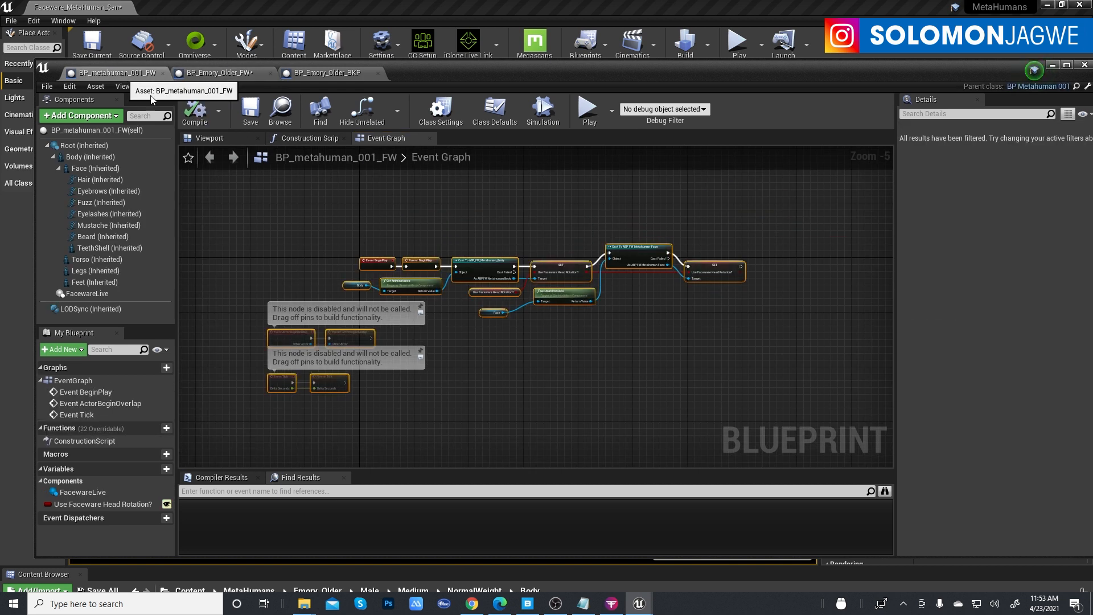
pyautogui.click(485, 292)
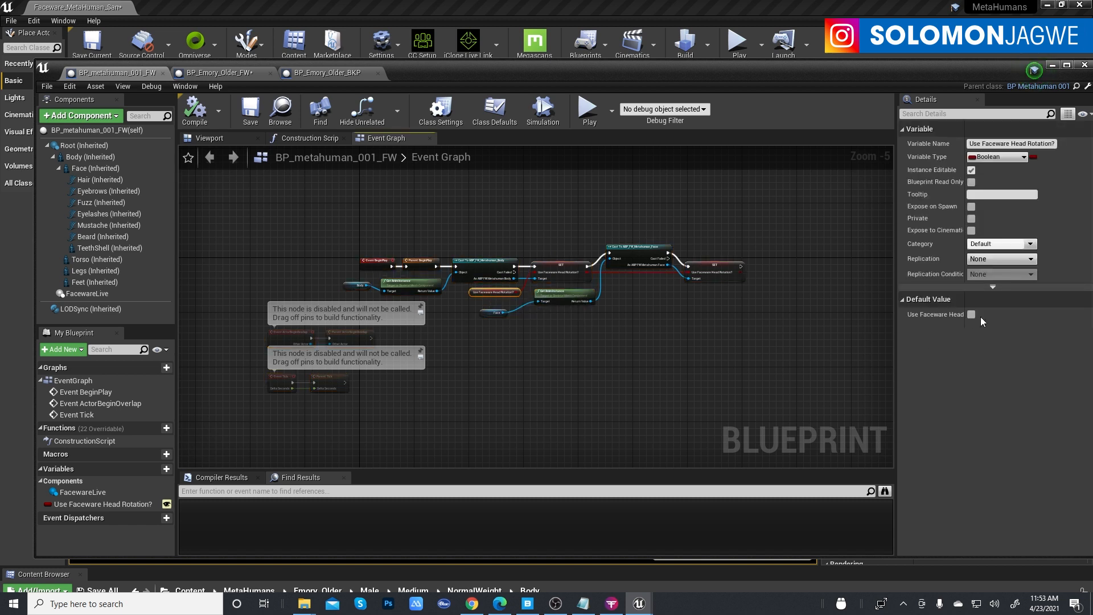
pyautogui.click(213, 73)
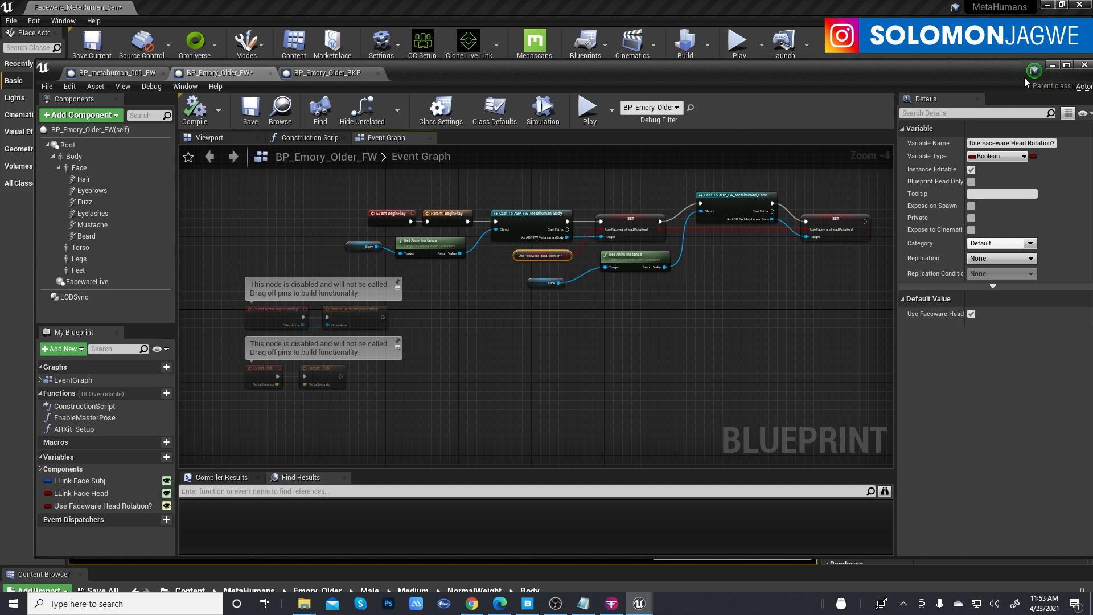
# Minimize the Blueprint editor, play the level, and show Faceware Studio beside it with a wider window and video view.
pyautogui.click(1052, 66)
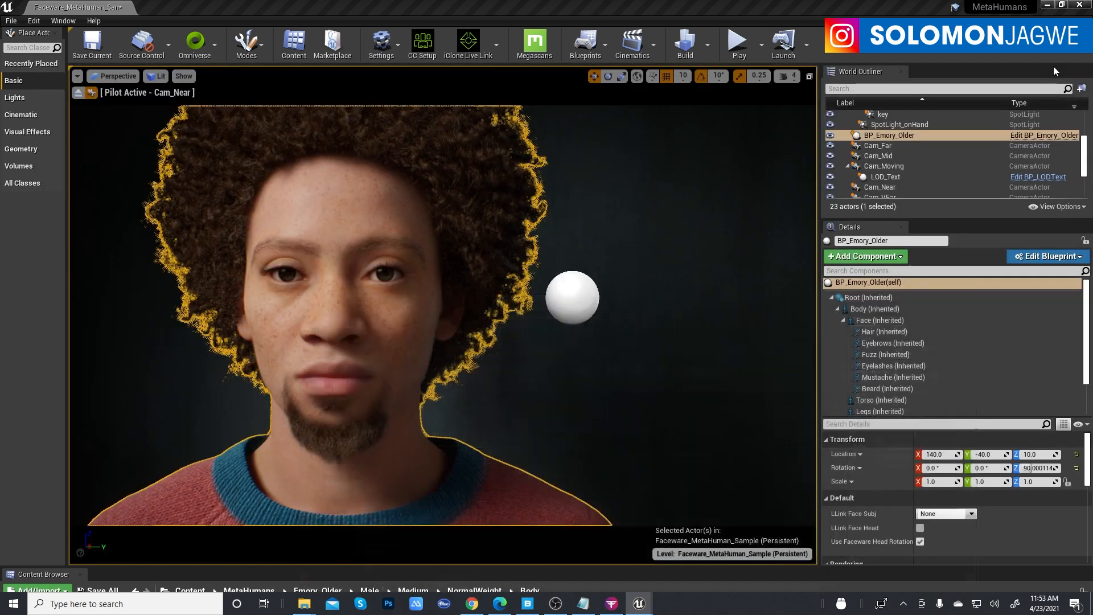
pyautogui.click(736, 42)
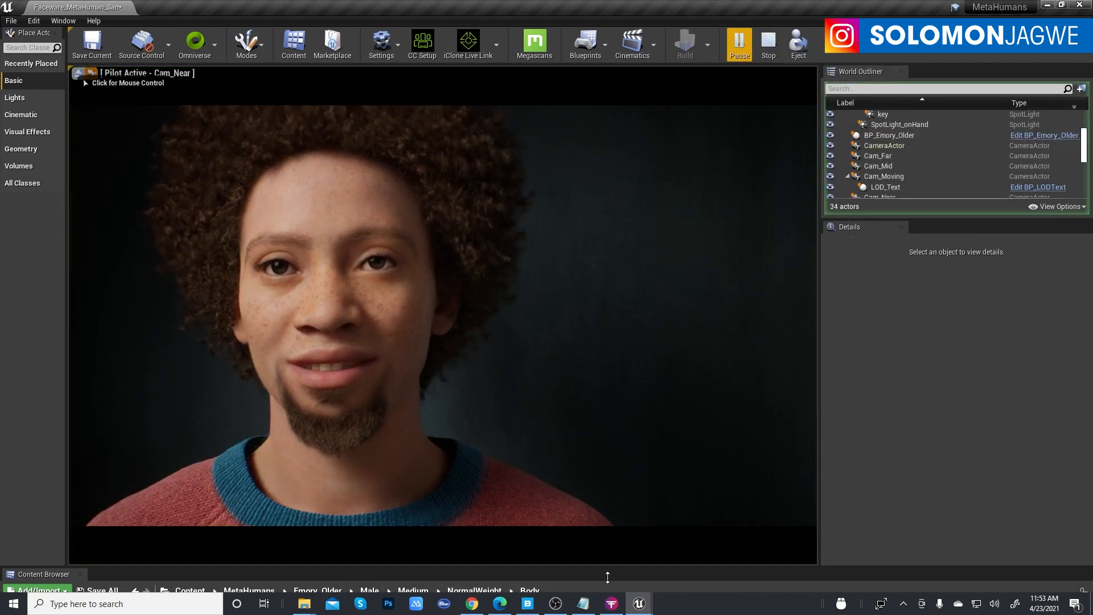
pyautogui.click(612, 604)
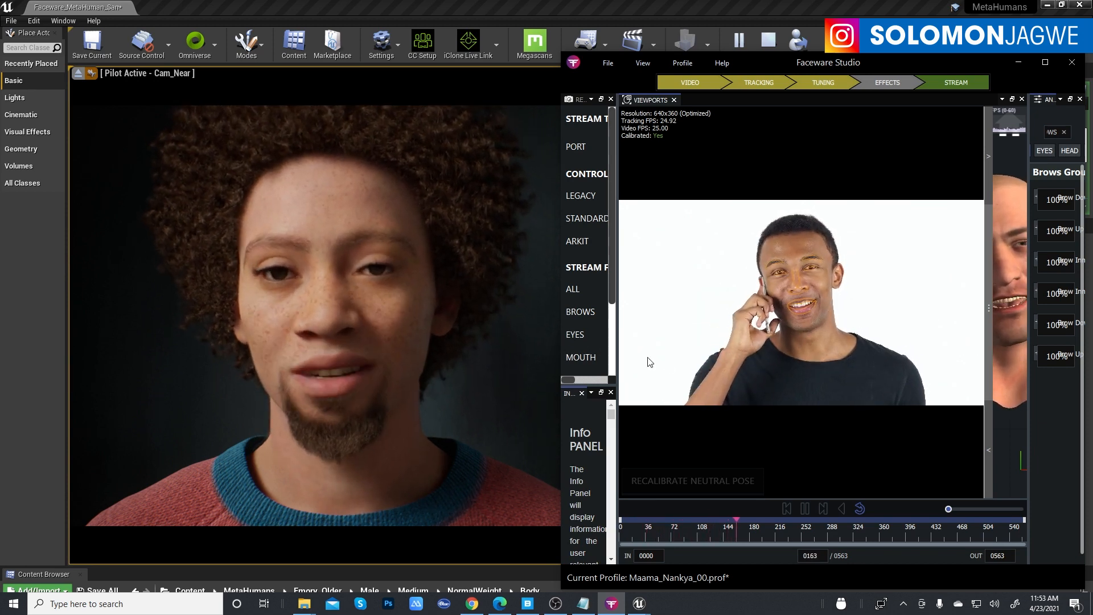
pyautogui.moveTo(989, 353); pyautogui.dragTo(1029, 353)
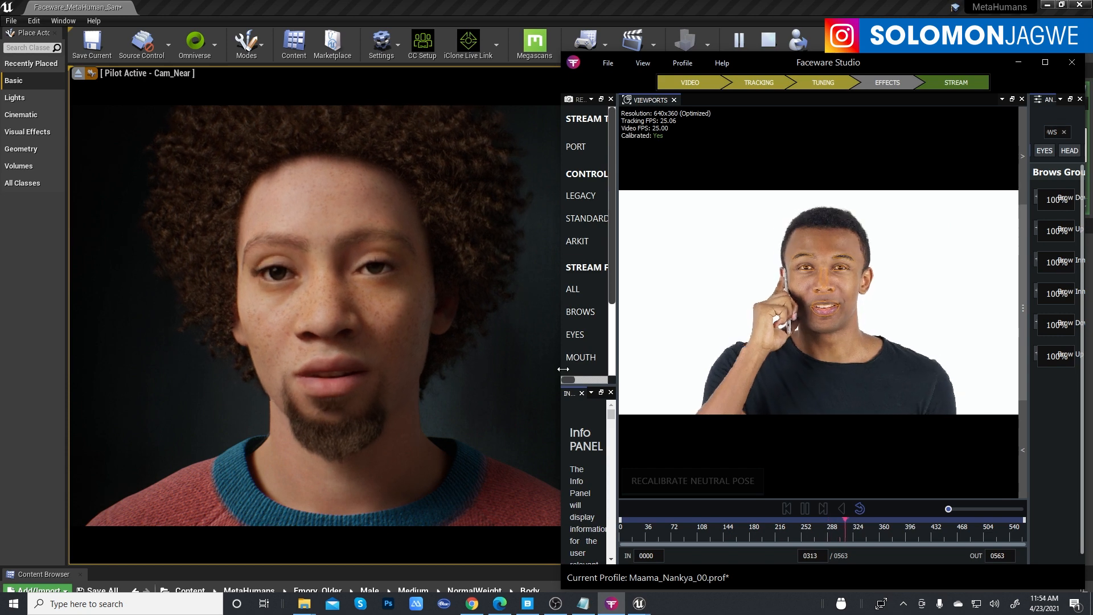
pyautogui.moveTo(563, 369); pyautogui.dragTo(530, 369)
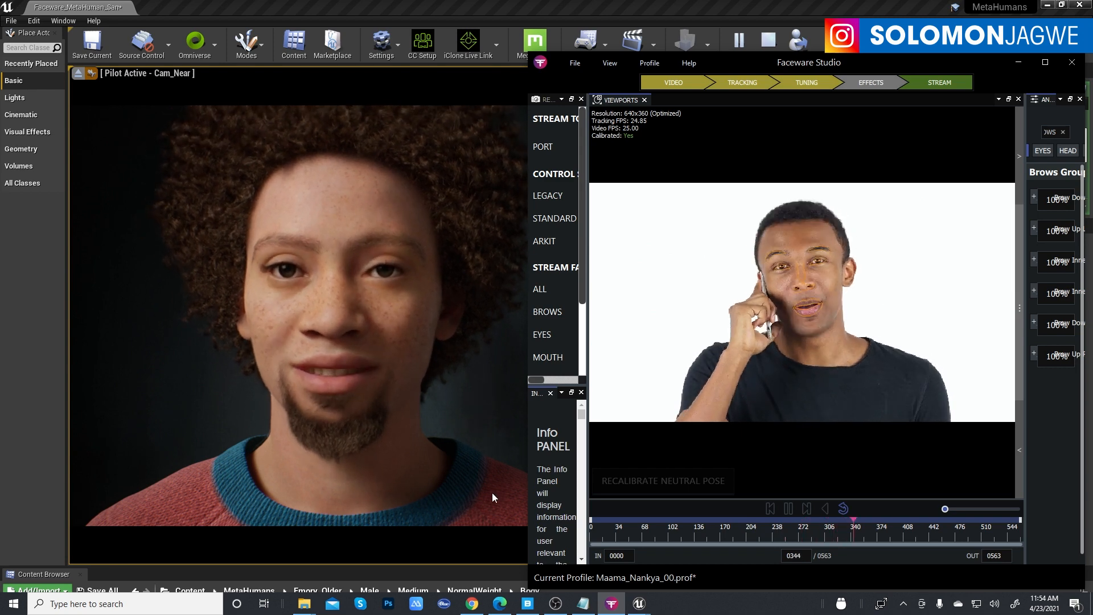
# Look through the MetaHuman Presets and My MetaHumans collections in Quixel Bridge, and minimize it again.
pyautogui.click(533, 606)
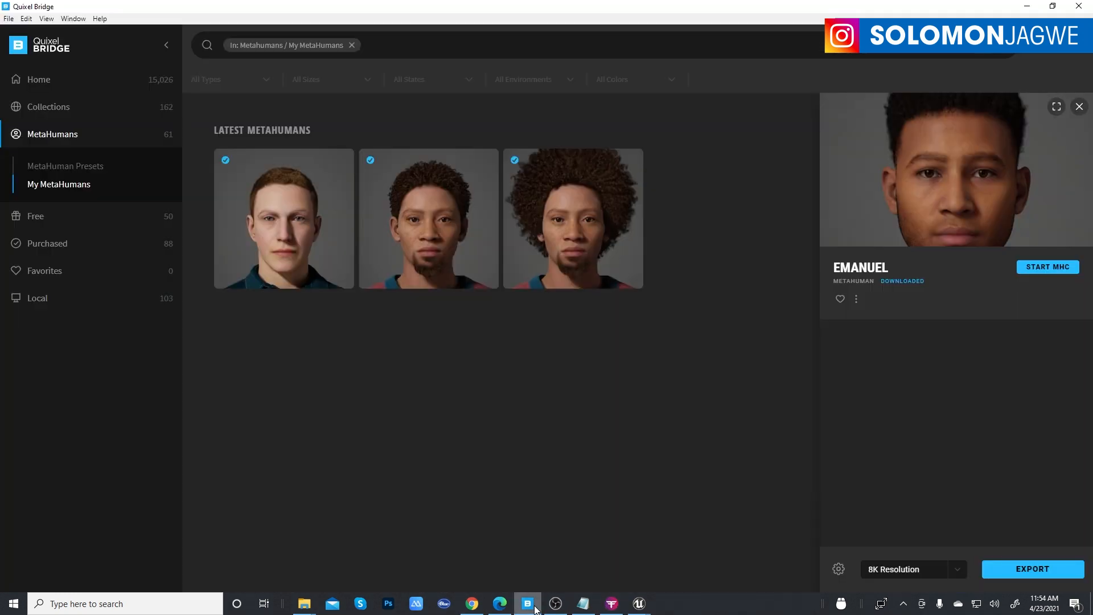
pyautogui.click(63, 167)
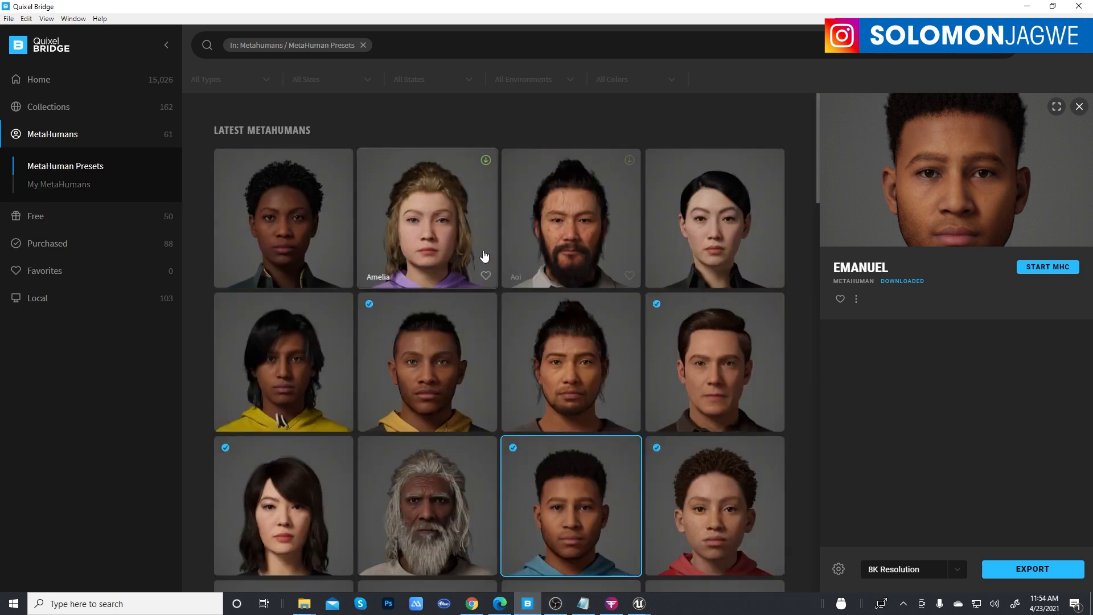
pyautogui.click(71, 191)
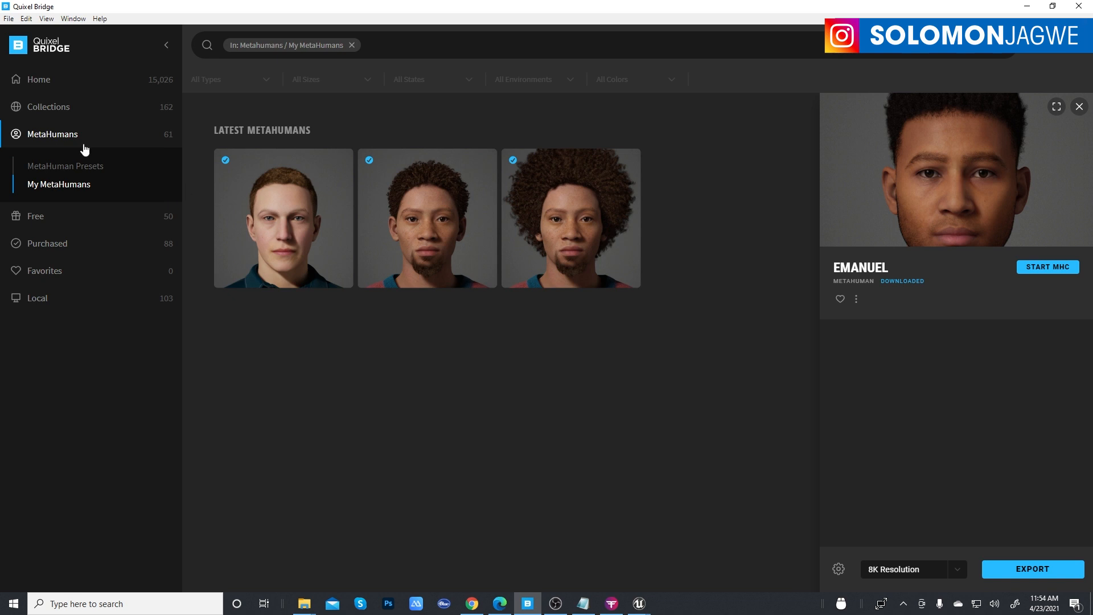
pyautogui.click(60, 171)
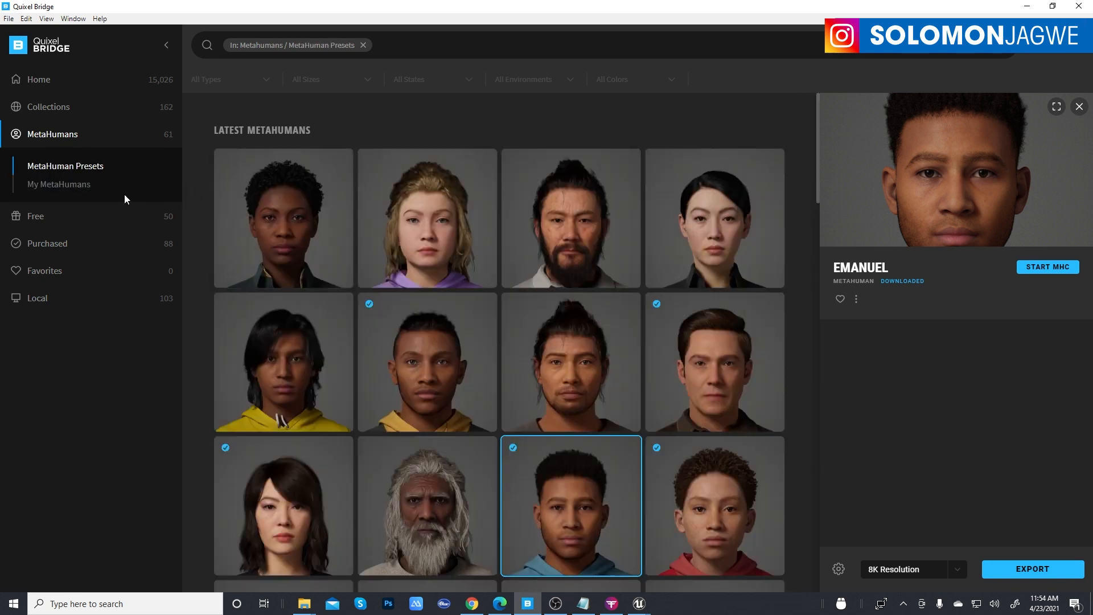
pyautogui.click(74, 187)
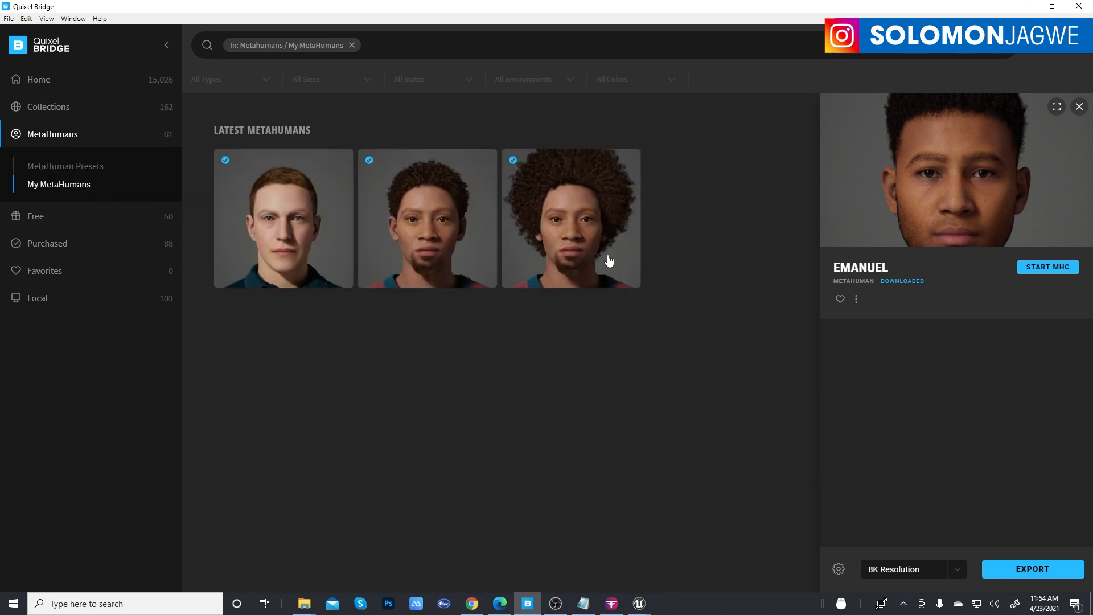
pyautogui.click(1028, 7)
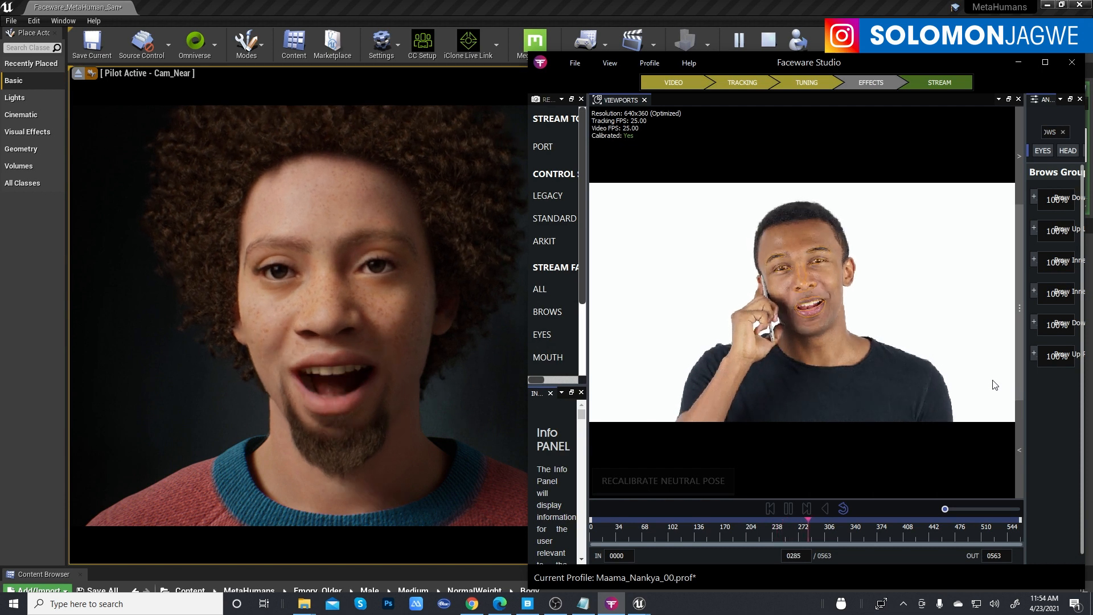
# Switch to the browser and look over the creator's Patreon page and the uploads on the YouTube channel.
pyautogui.click(500, 604)
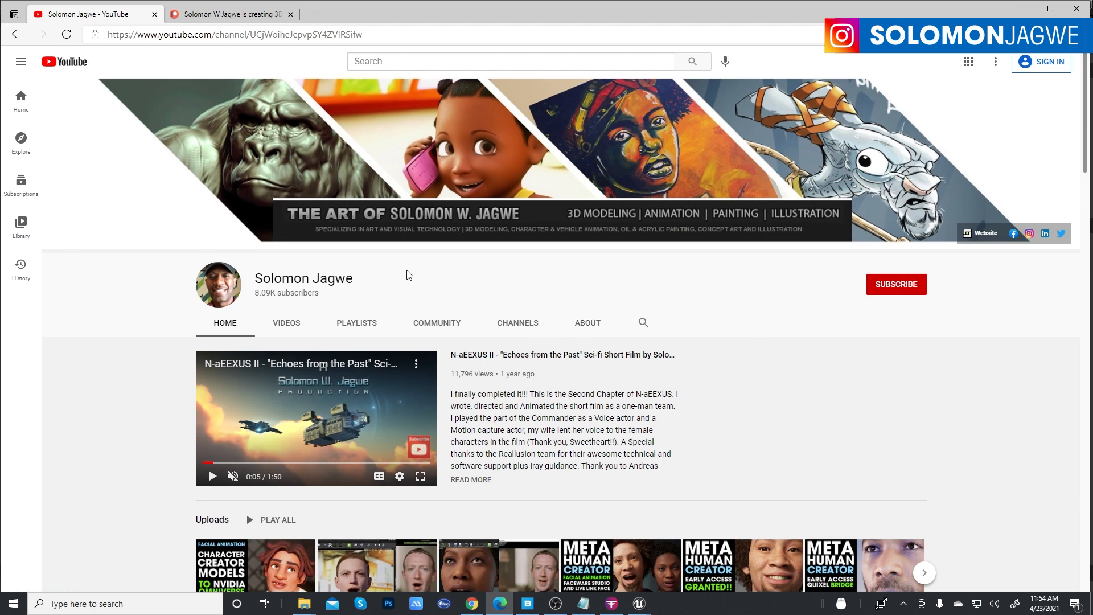
pyautogui.click(239, 14)
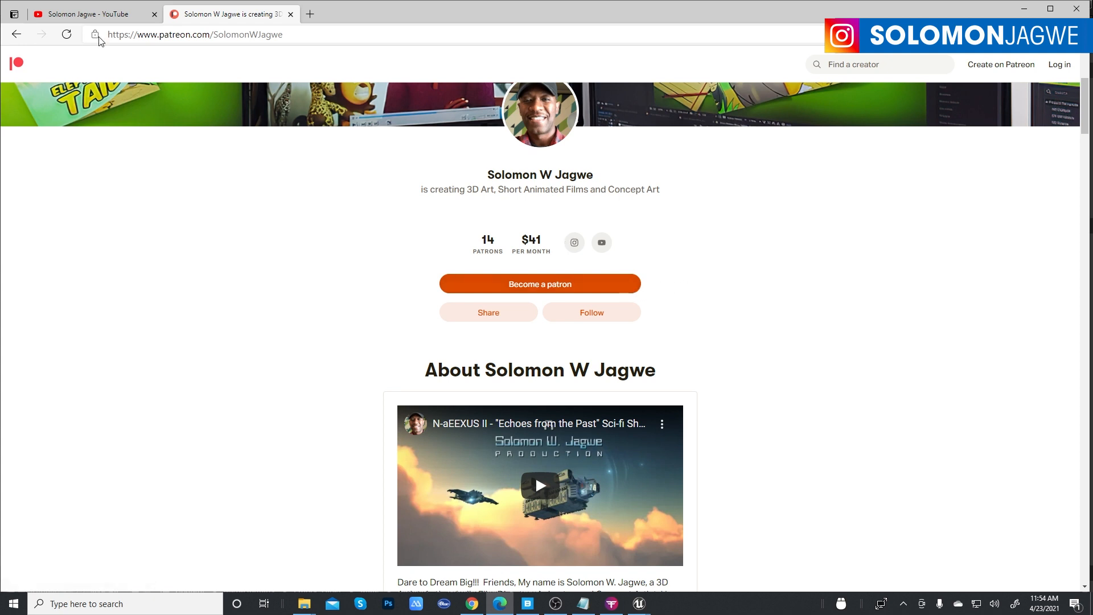
pyautogui.click(114, 14)
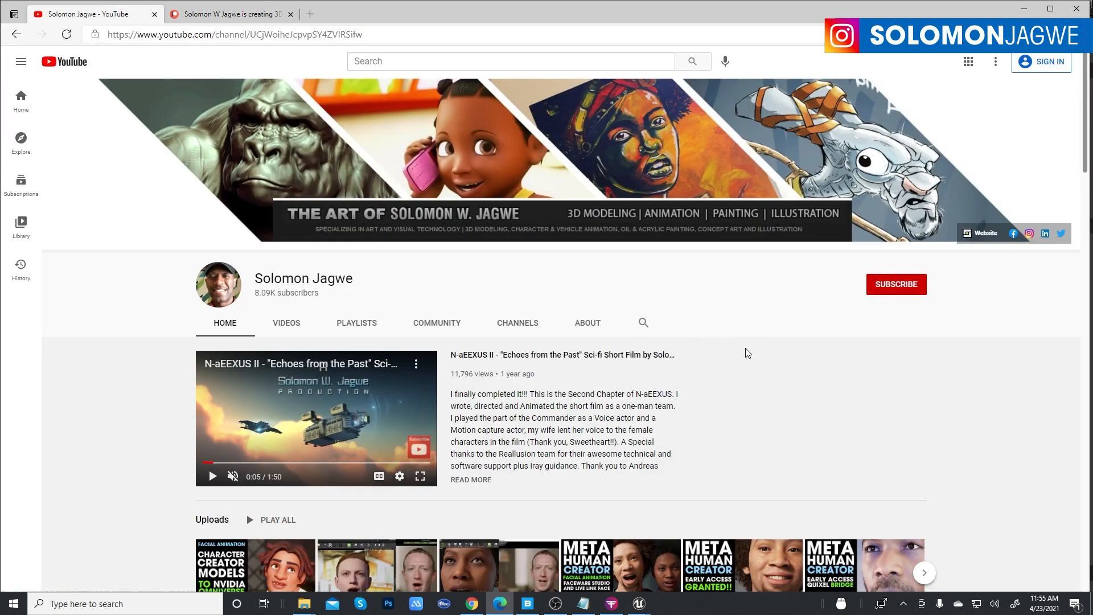
pyautogui.scroll(-4, 747, 353)
pyautogui.scroll(2, 862, 303)
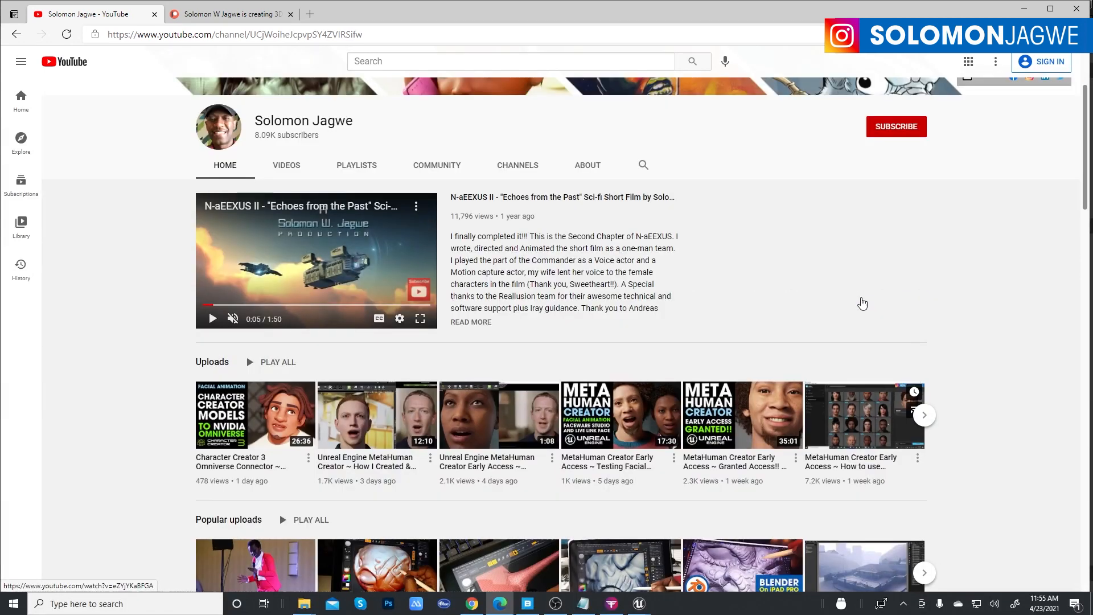
pyautogui.scroll(3, 863, 303)
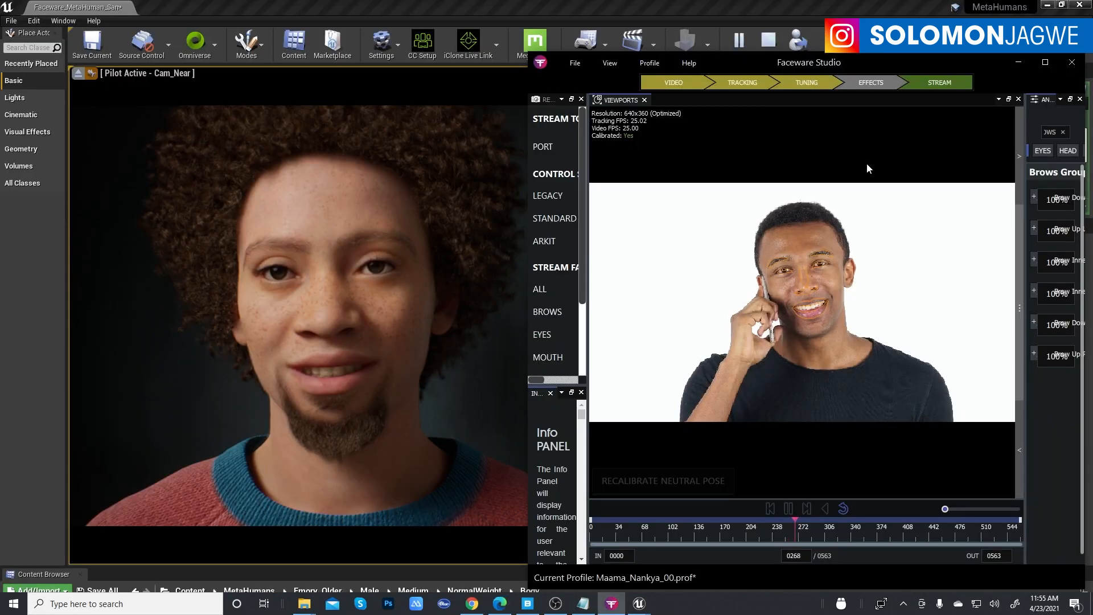